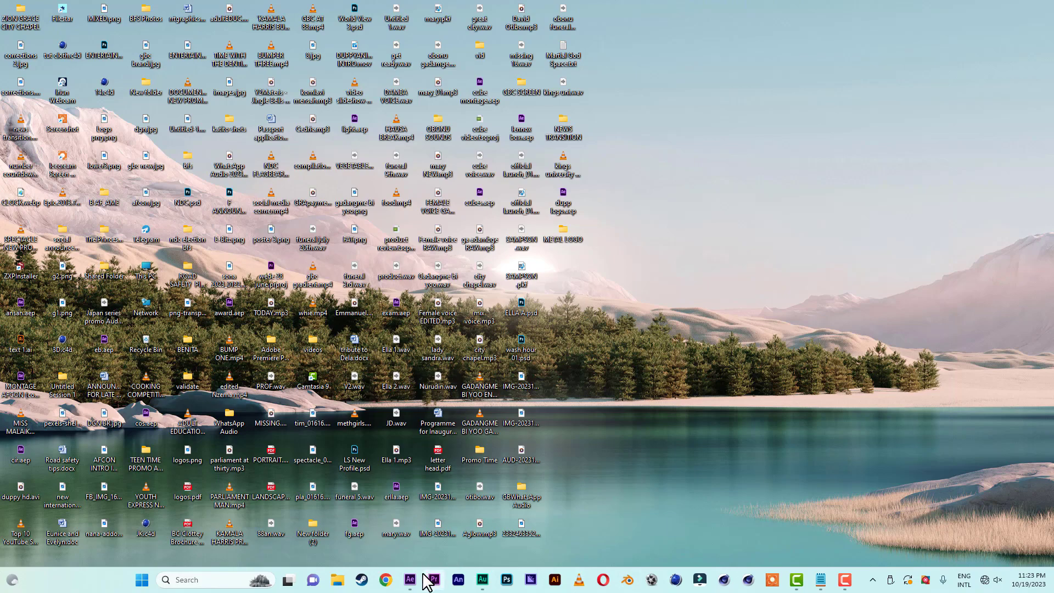
# Import the JPG image and LIFESTYLE LOGO BLUE SHADE.png from the METAL LOGO folder into the After Effects project.
pyautogui.click(410, 579)
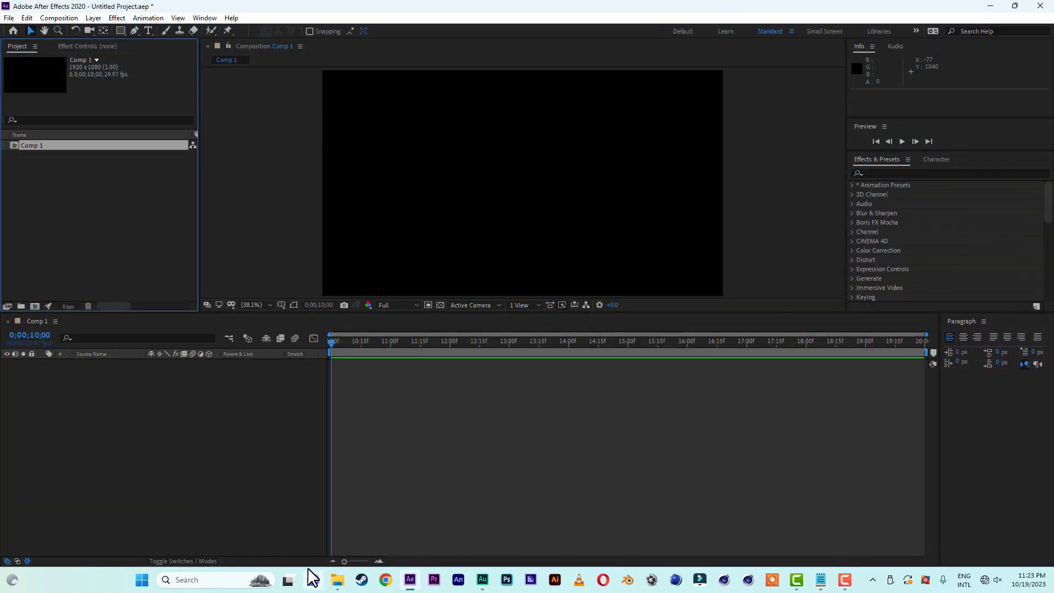
pyautogui.click(337, 580)
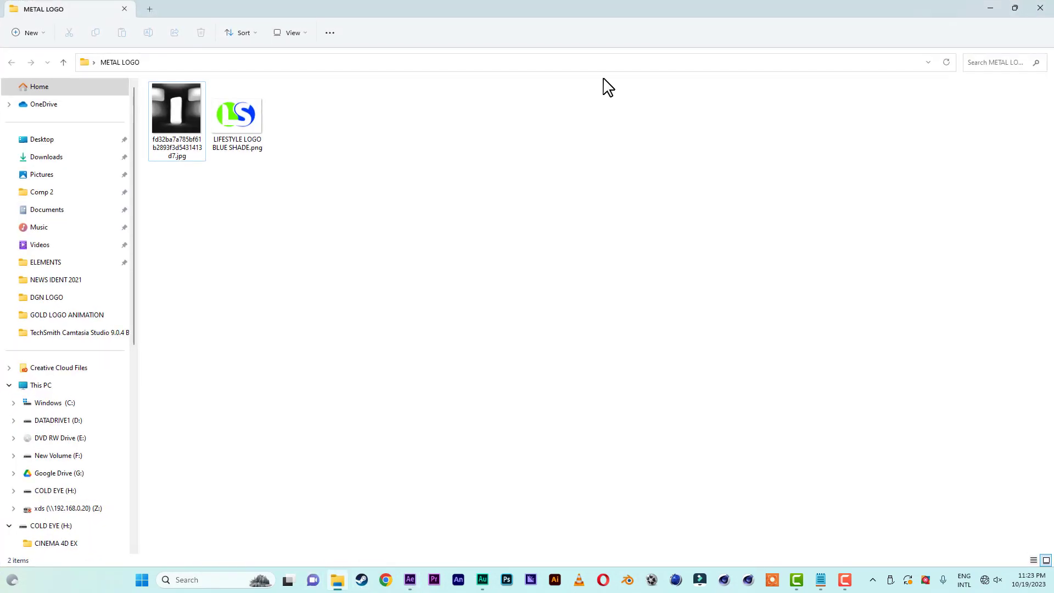
pyautogui.click(1015, 7)
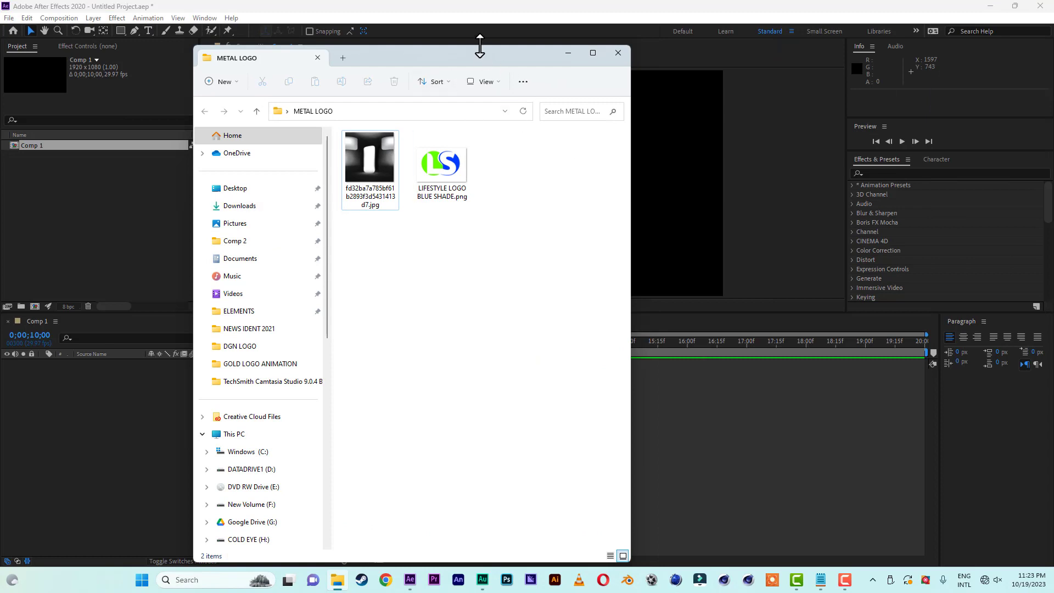
pyautogui.moveTo(478, 48); pyautogui.dragTo(814, 82)
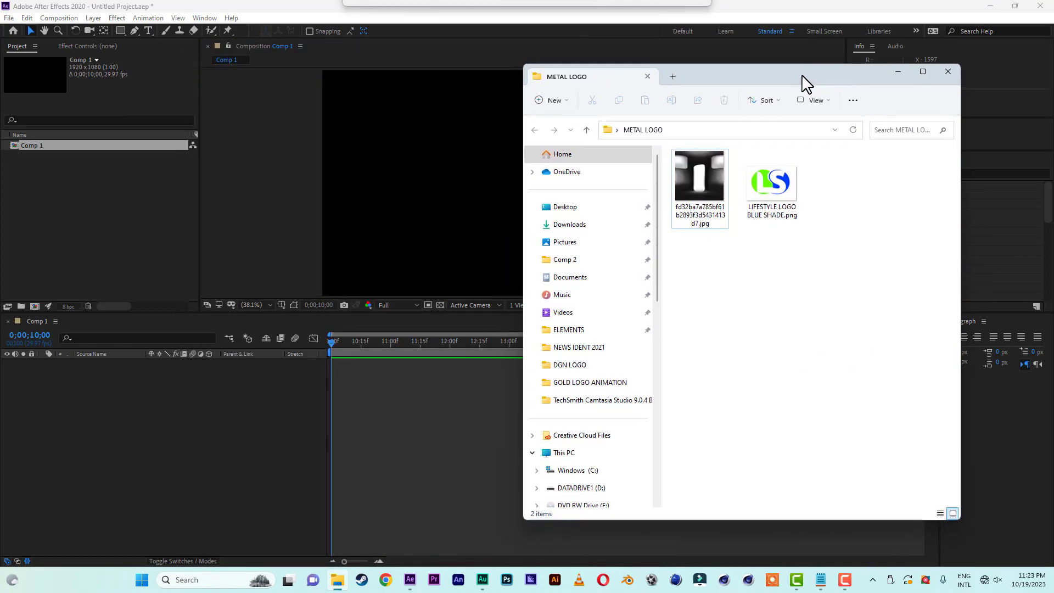
pyautogui.moveTo(853, 185); pyautogui.dragTo(712, 231)
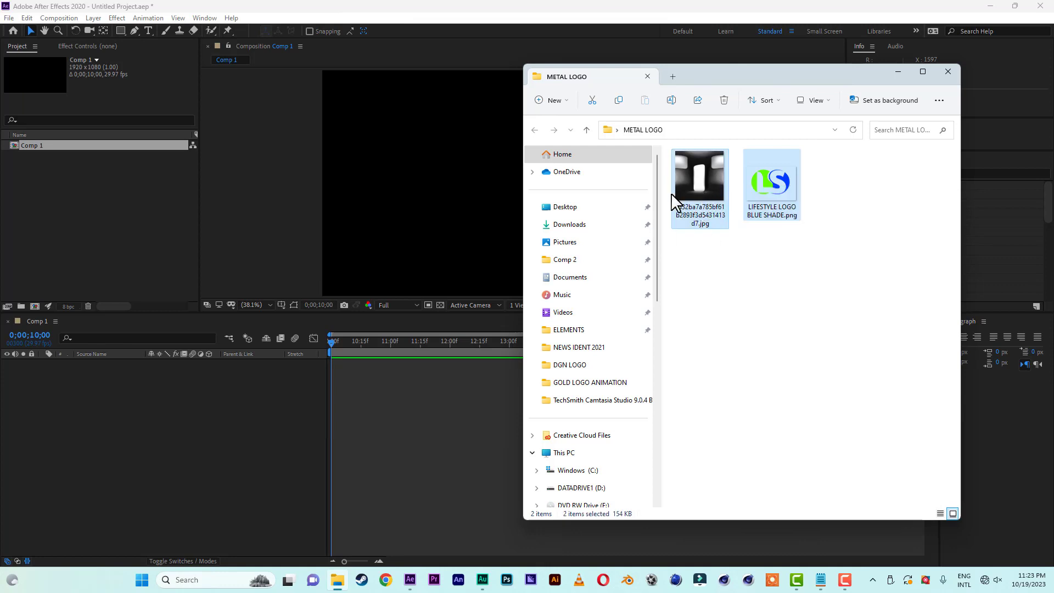
pyautogui.moveTo(674, 201); pyautogui.dragTo(106, 249)
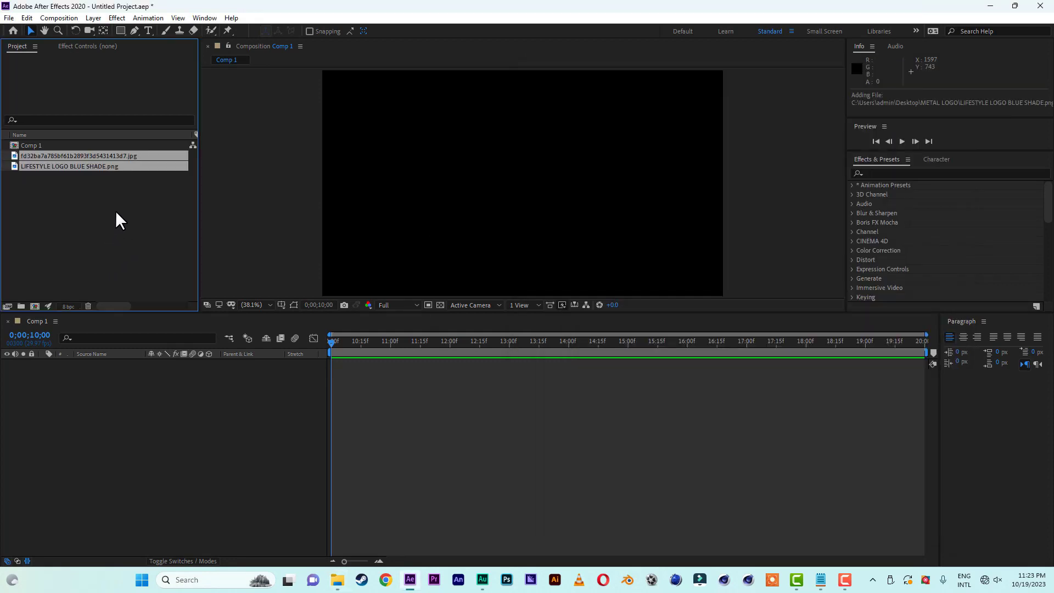
pyautogui.click(116, 212)
pyautogui.click(58, 167)
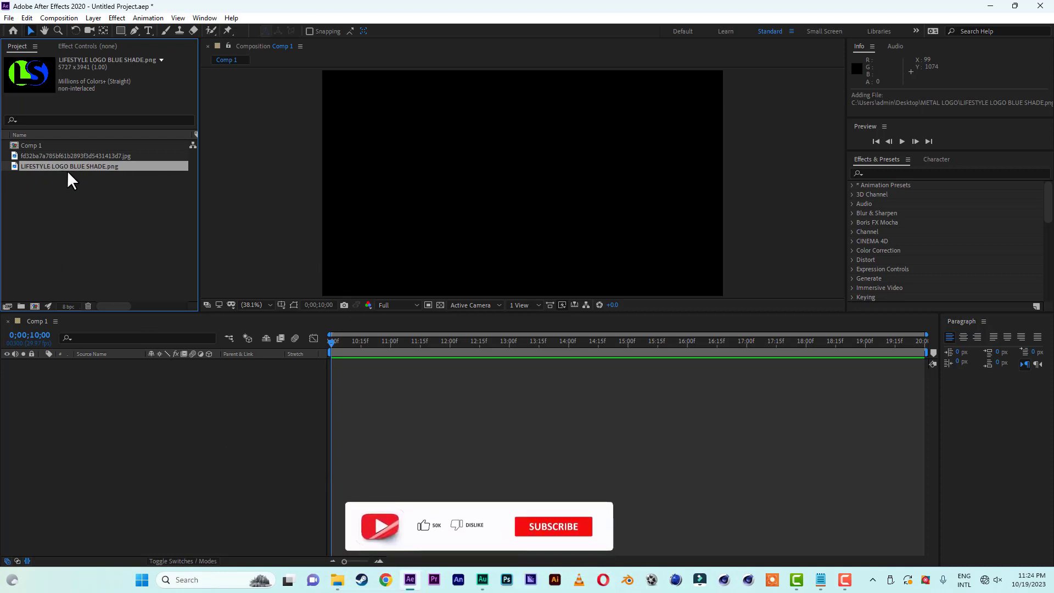
# Create a new composition named "final".
pyautogui.click(35, 306)
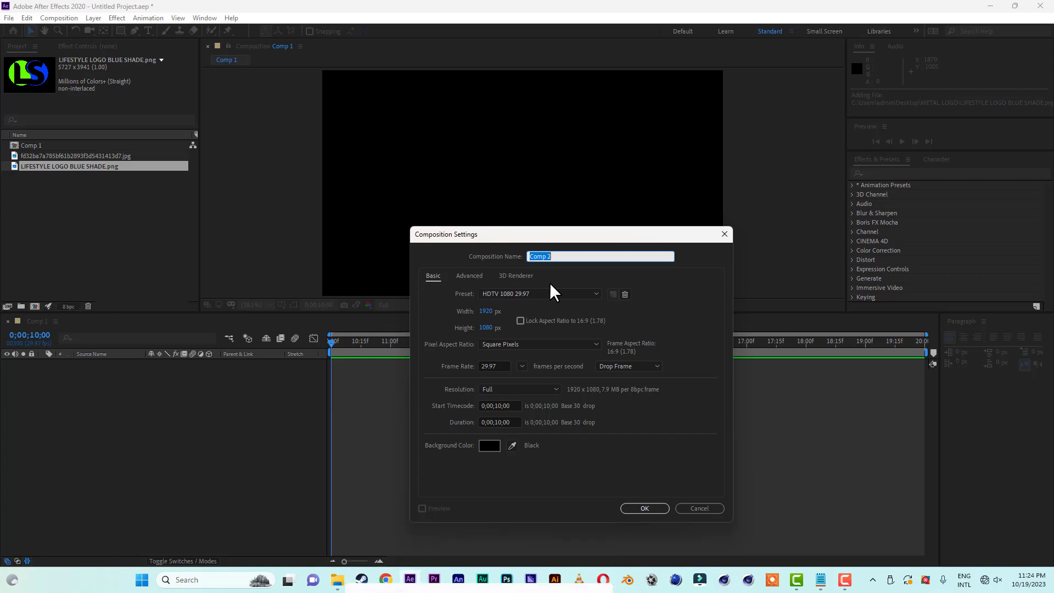
pyautogui.write('final')
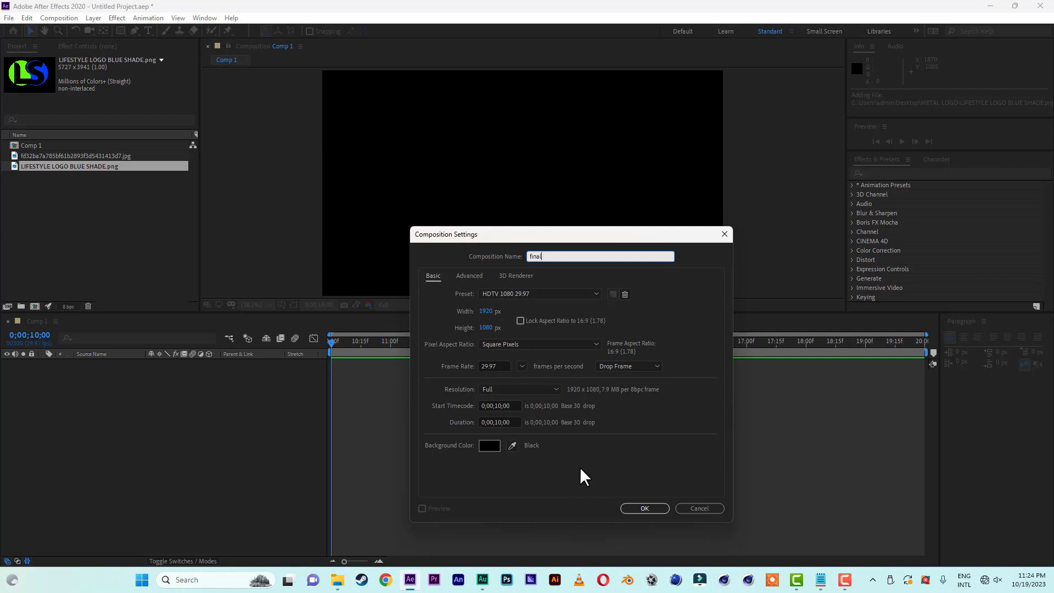
pyautogui.click(644, 508)
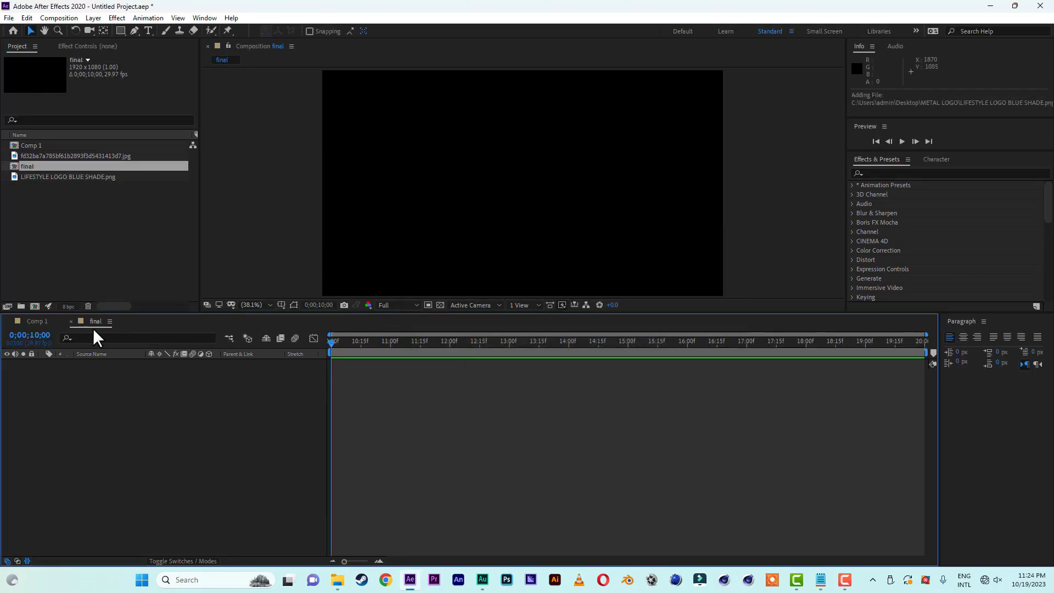
# Add LIFESTYLE LOGO BLUE SHADE.png to the final composition and scale it to 24%.
pyautogui.click(50, 177)
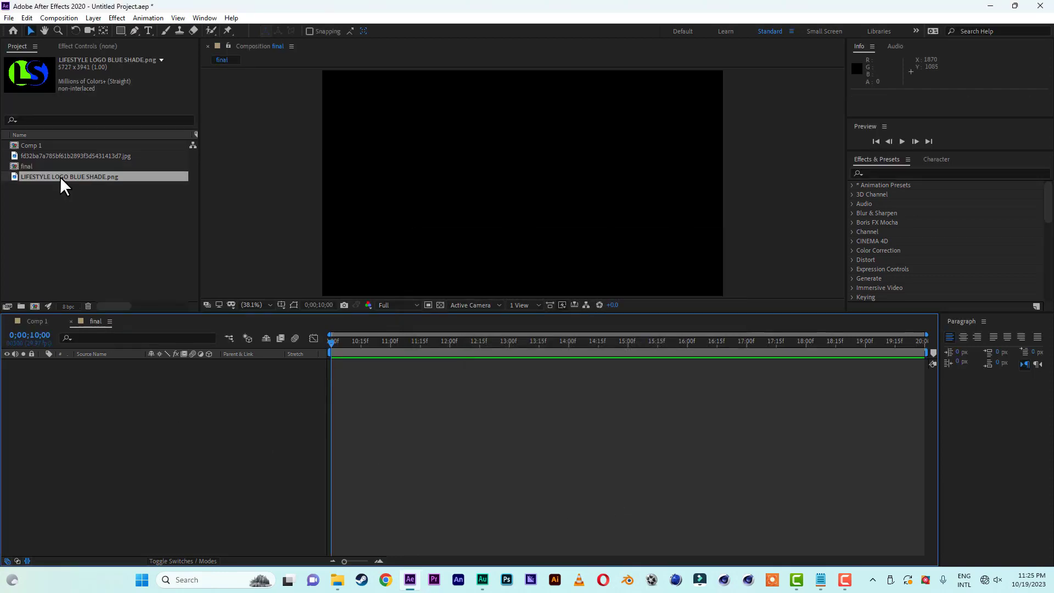
pyautogui.moveTo(60, 176); pyautogui.dragTo(90, 388)
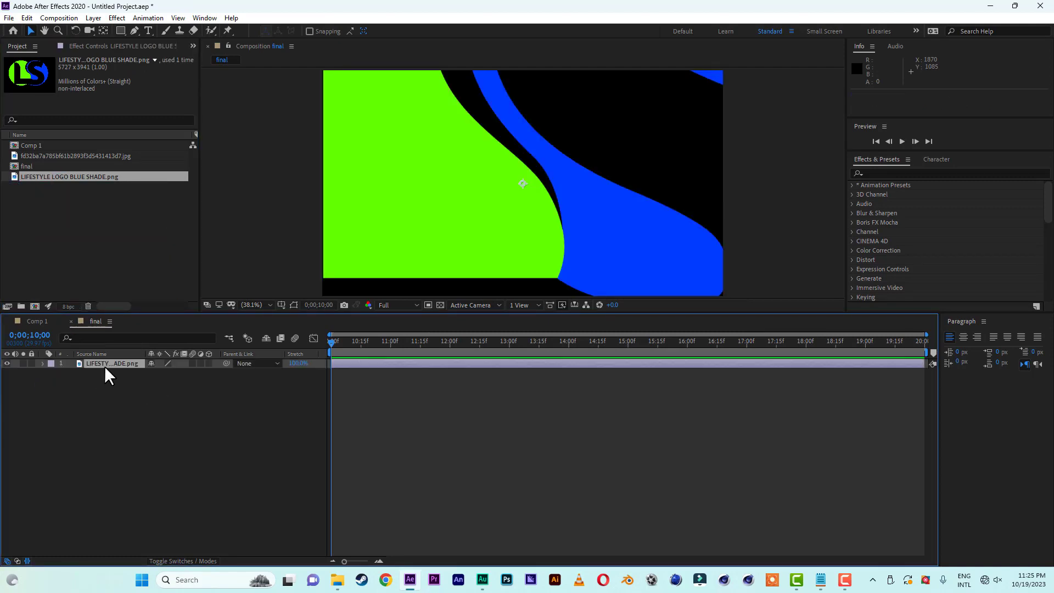
pyautogui.press('s')
pyautogui.moveTo(184, 379); pyautogui.dragTo(142, 374)
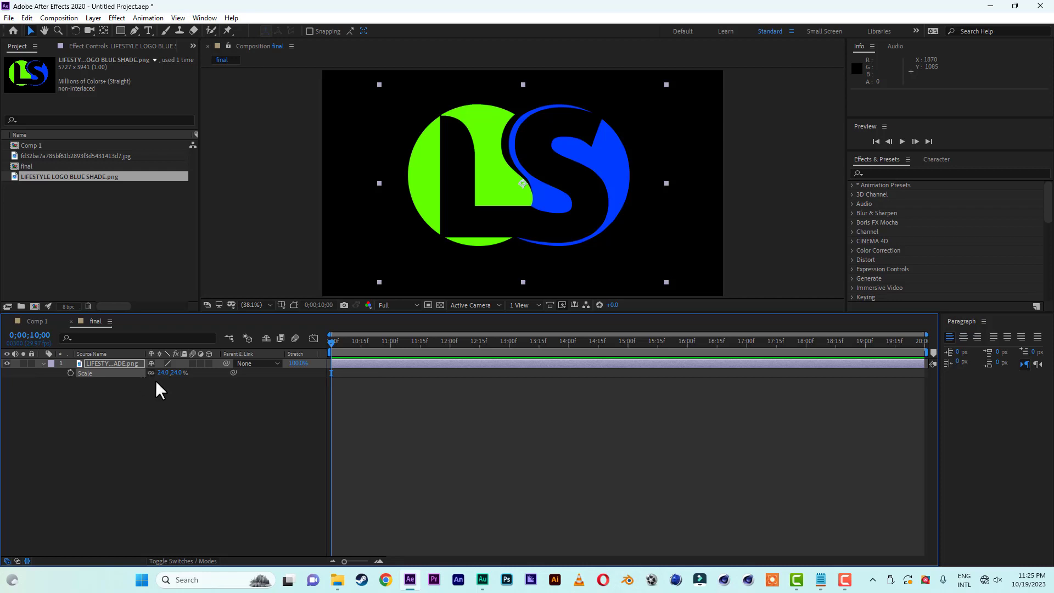
# Add a new adjustment layer above the logo in the final composition.
pyautogui.rightClick(121, 456)
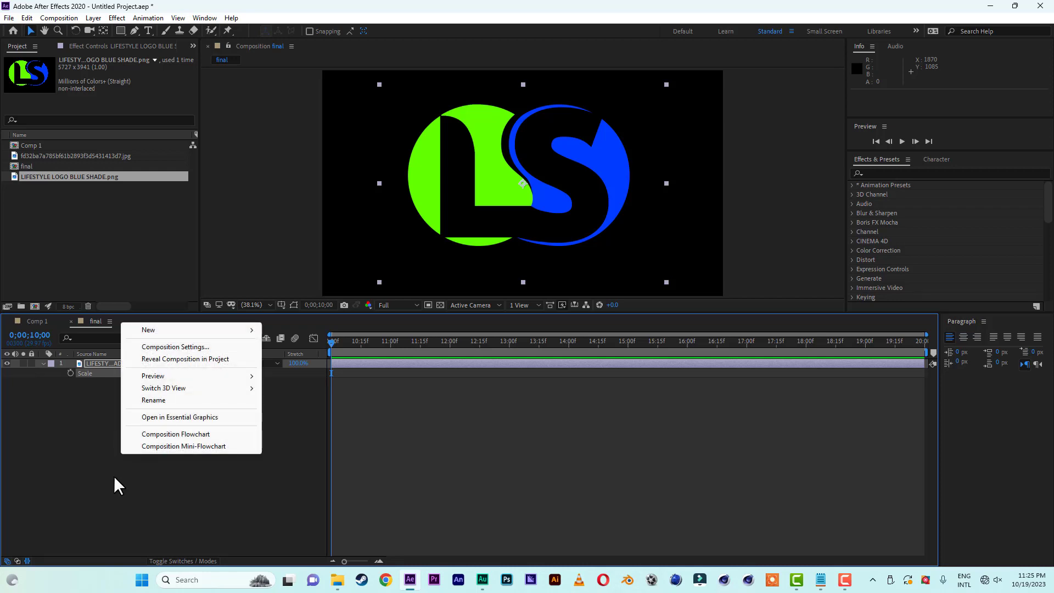
pyautogui.rightClick(114, 476)
pyautogui.moveTo(197, 355)
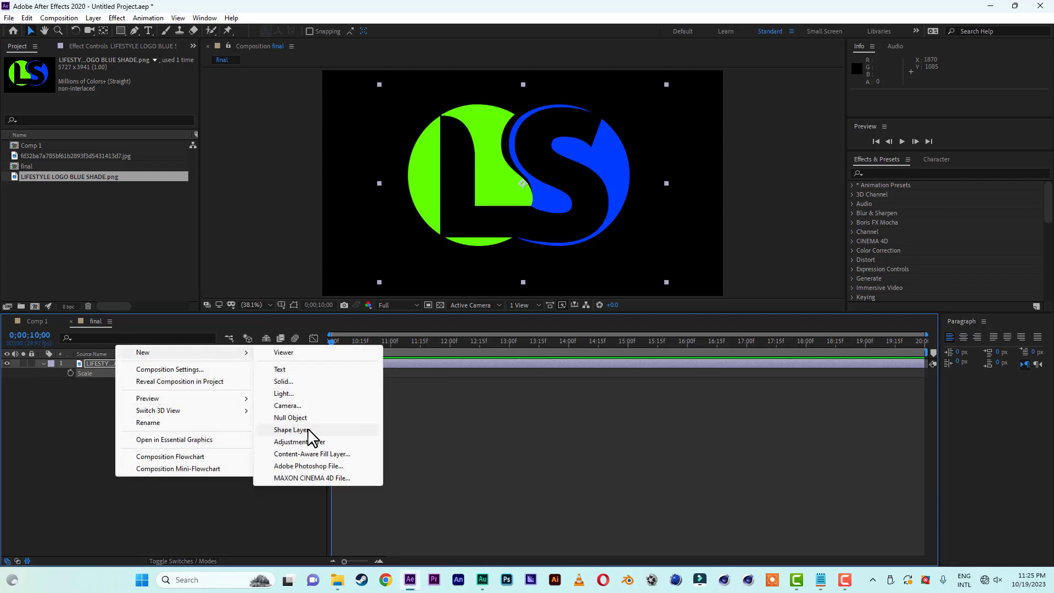
pyautogui.click(300, 442)
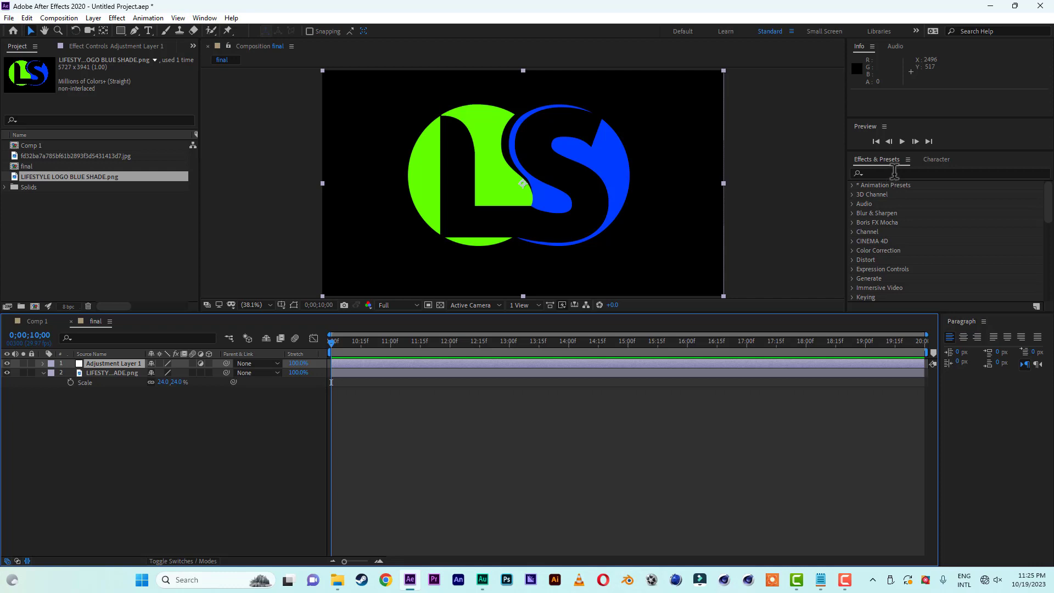
# Apply the Fill effect to the adjustment layer and set its color to white.
pyautogui.click(896, 174)
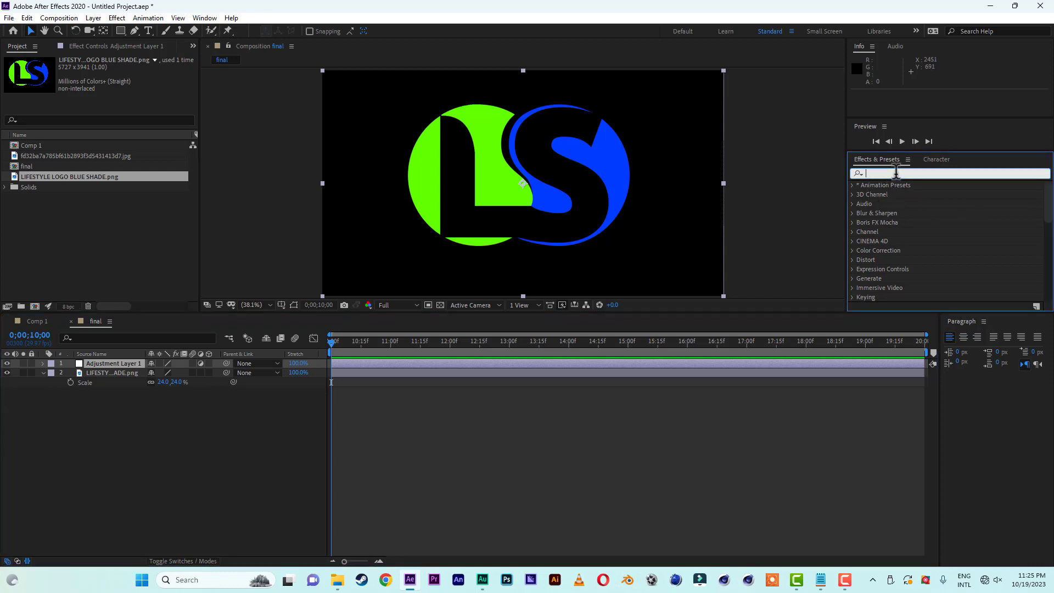
pyautogui.write('fill')
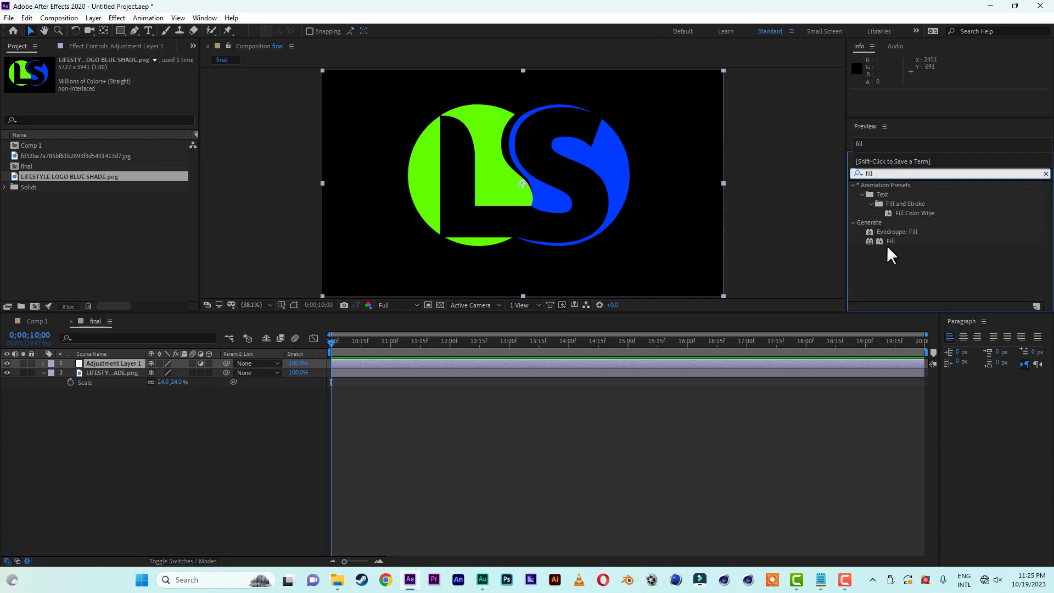
pyautogui.doubleClick(887, 241)
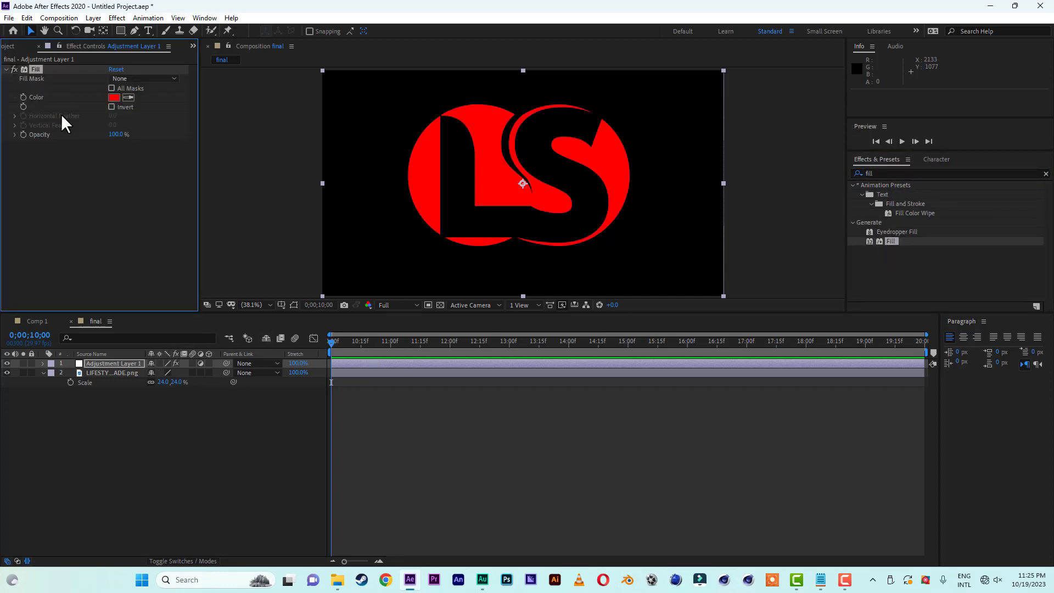
pyautogui.click(114, 97)
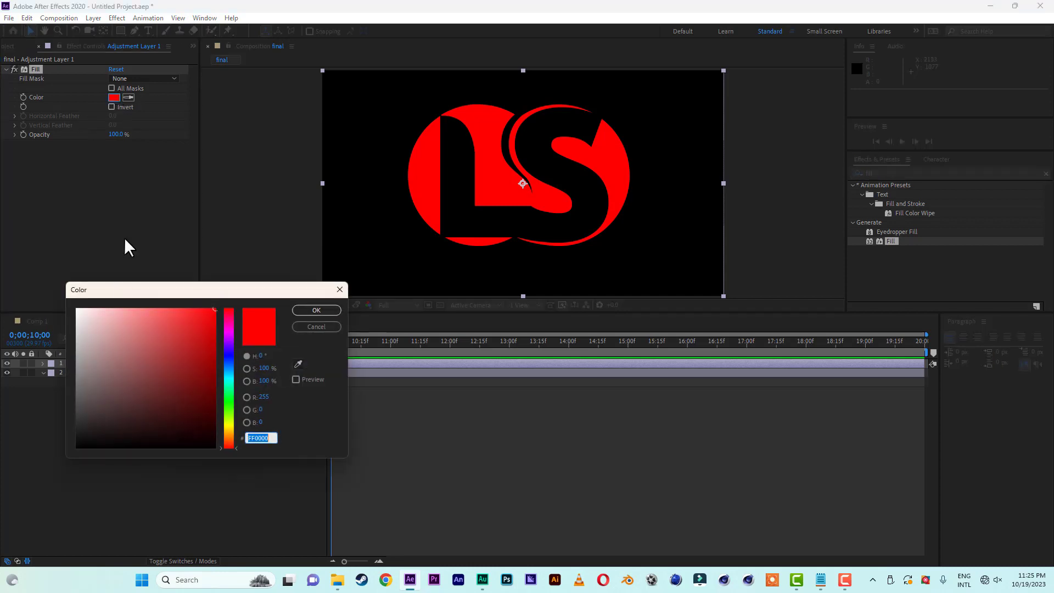
pyautogui.click(325, 310)
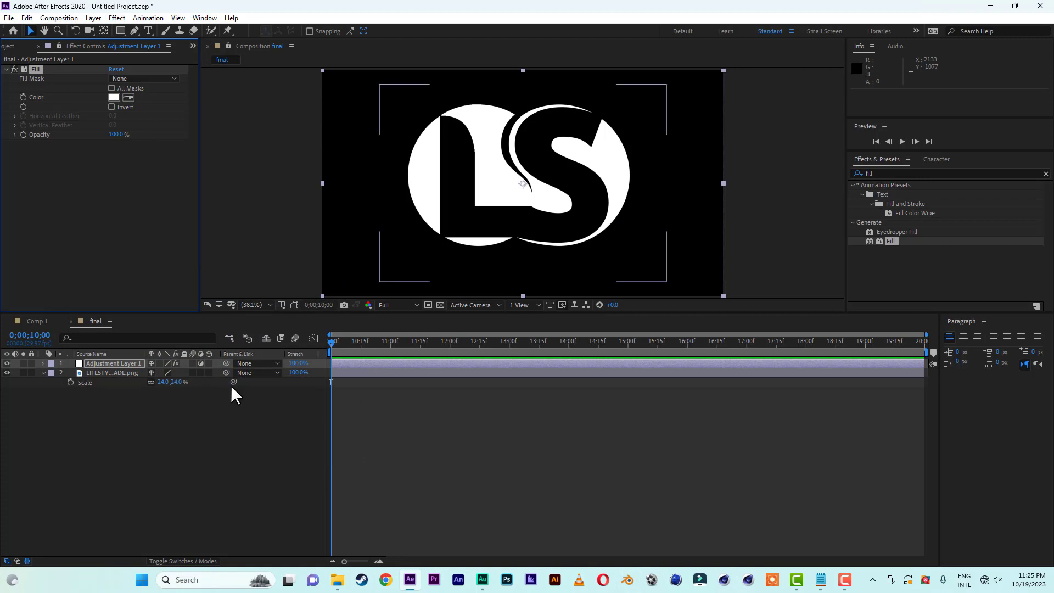
# Pre-compose the adjustment layer and logo layer together as "LOGO HERE", moving all attributes into the new composition.
pyautogui.click(104, 382)
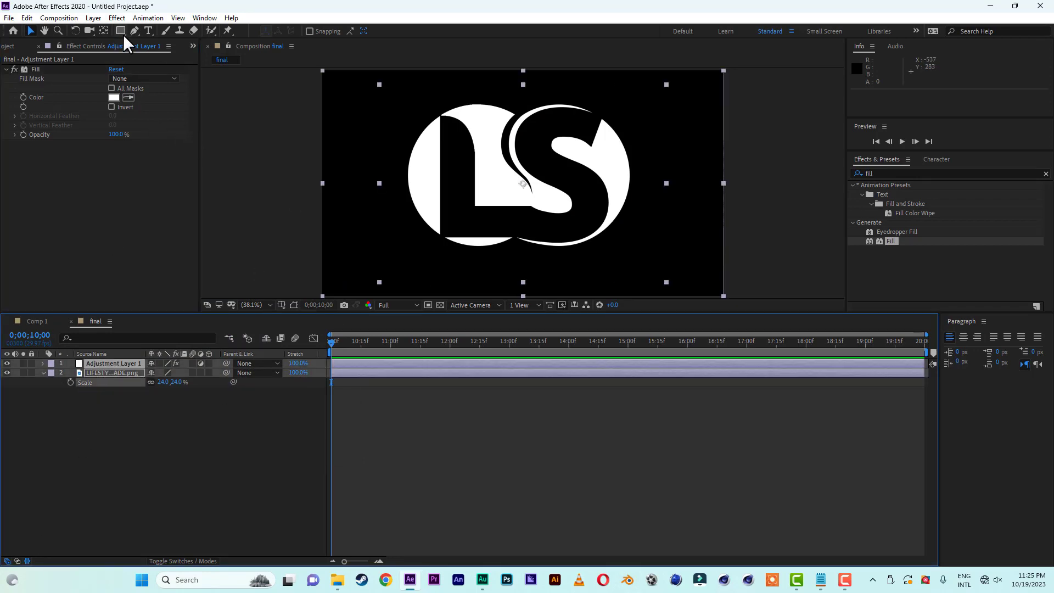
pyautogui.click(92, 18)
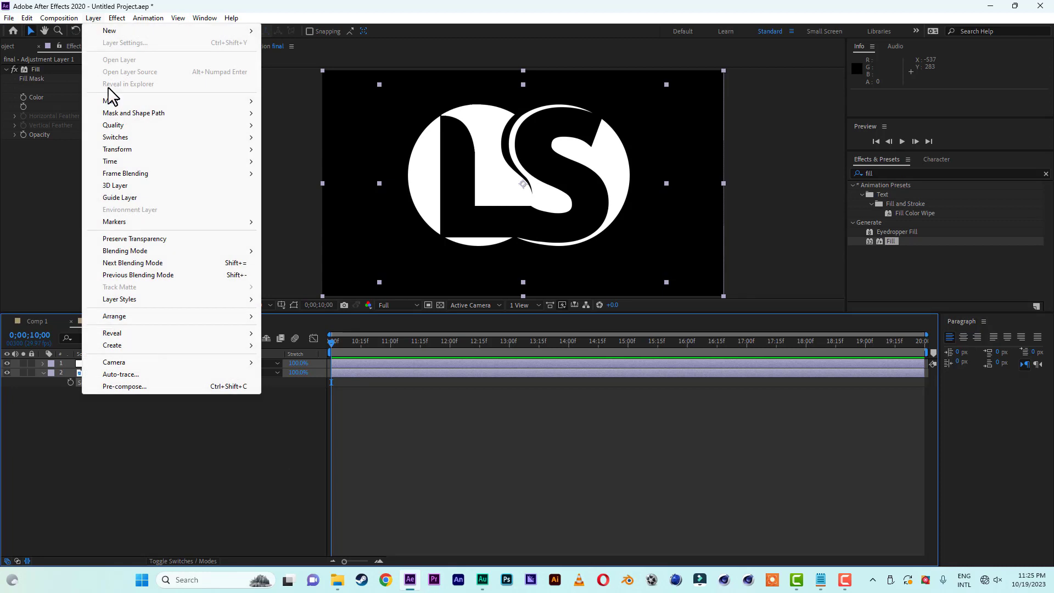
pyautogui.click(134, 386)
pyautogui.click(468, 294)
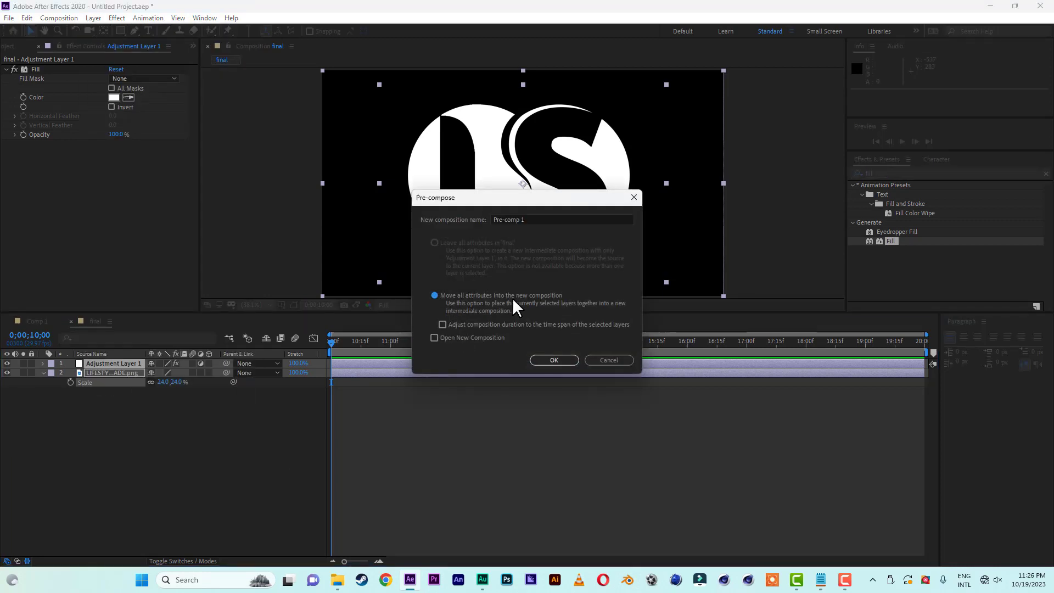
pyautogui.click(539, 219)
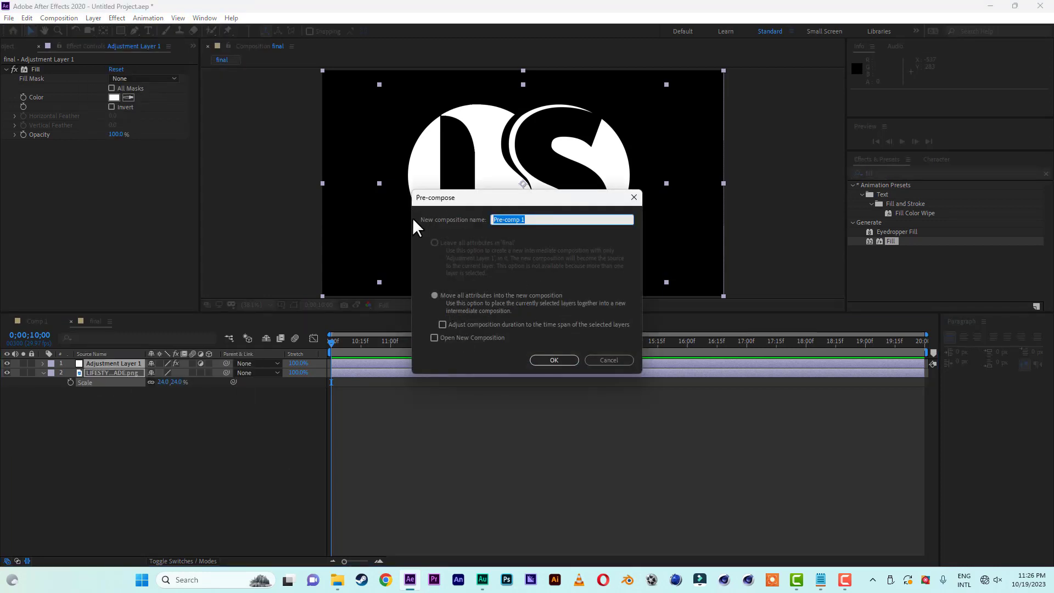
pyautogui.write('H')
pyautogui.press('BackSpace')
pyautogui.write('LOGO HERE')
pyautogui.click(553, 362)
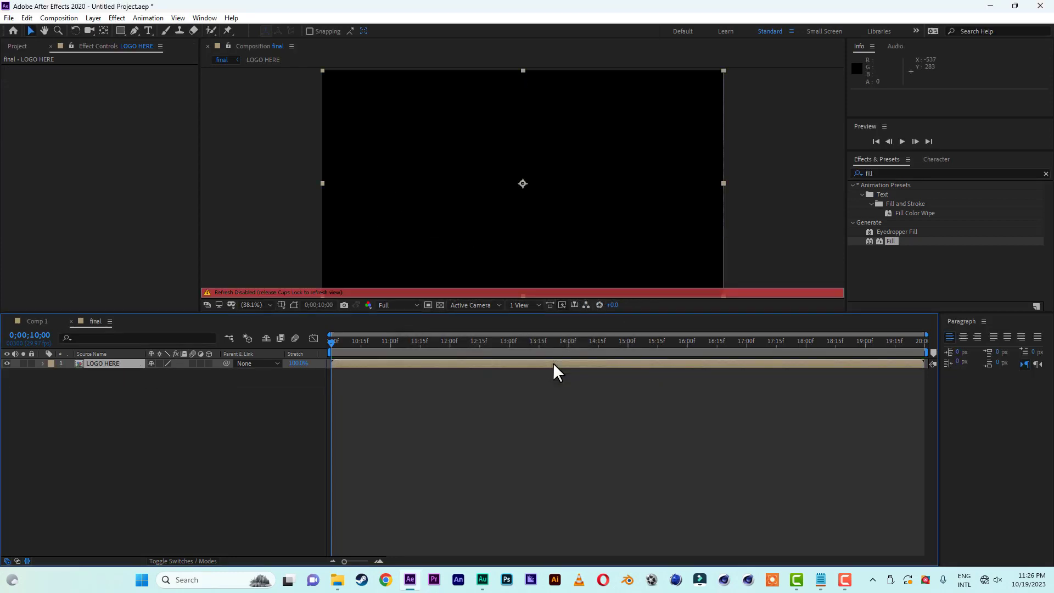
pyautogui.press('capslock')
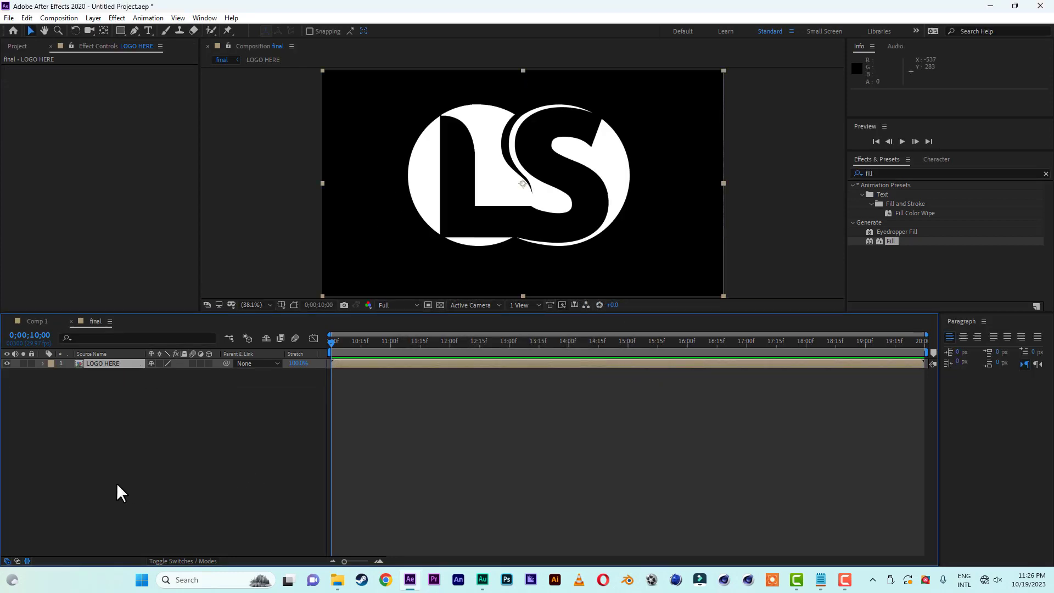
# Create a black solid layer named "noise" above the LOGO HERE pre-composition.
pyautogui.rightClick(122, 456)
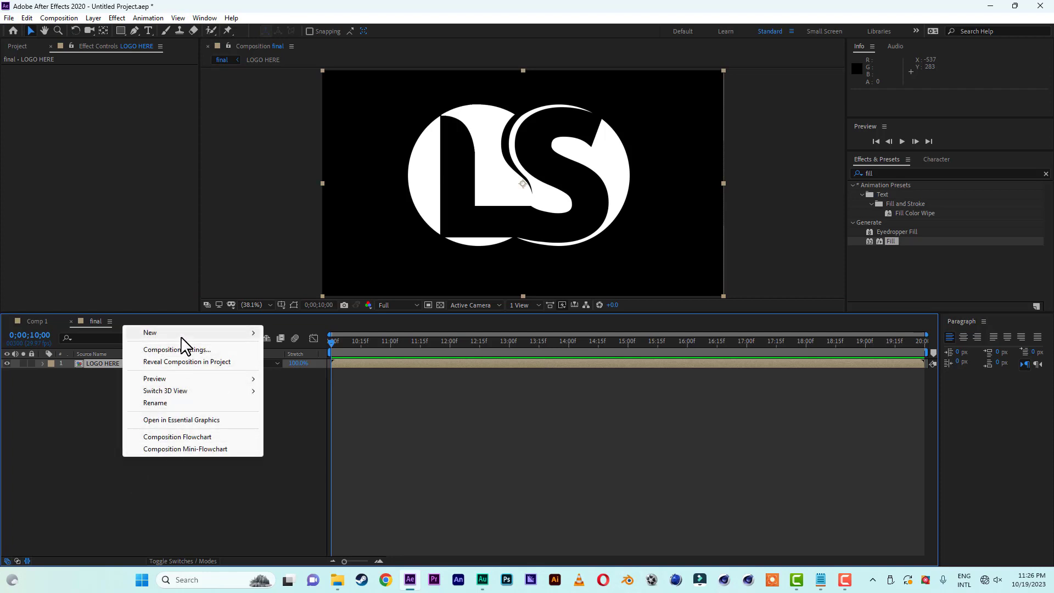
pyautogui.moveTo(188, 335)
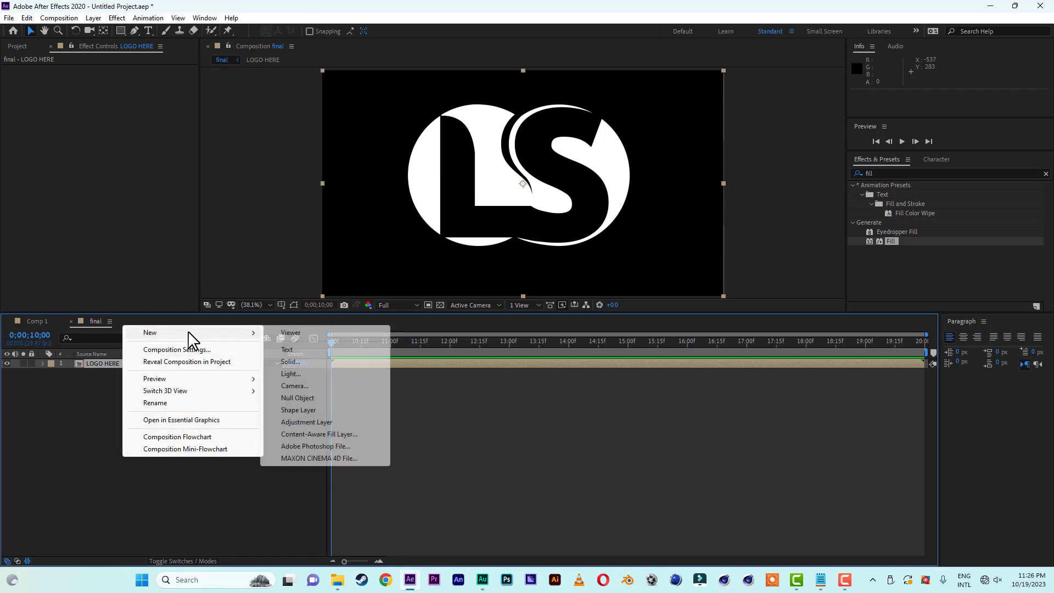
pyautogui.click(306, 362)
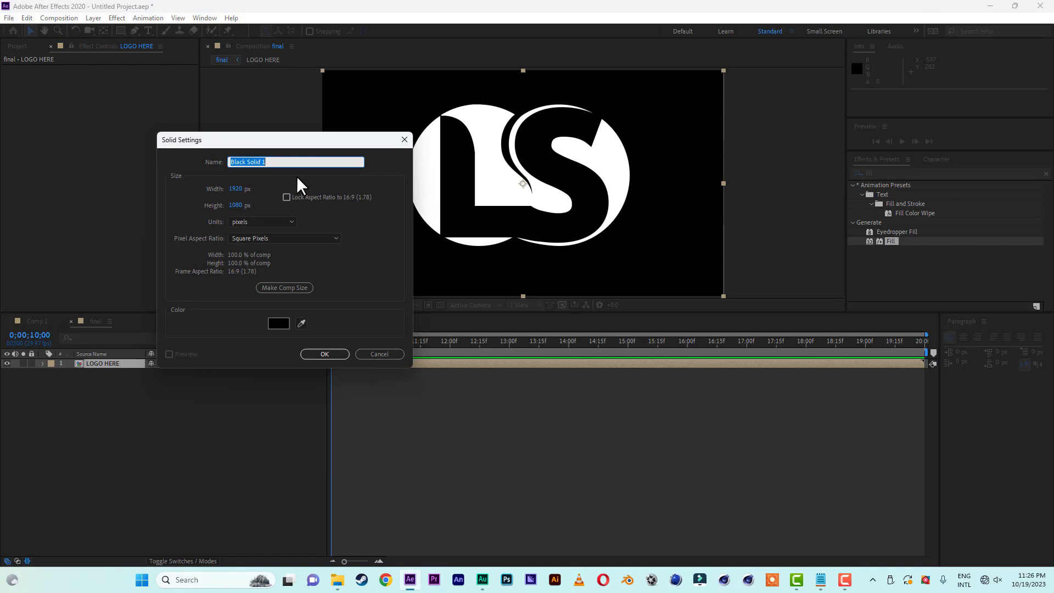
pyautogui.write('noise')
pyautogui.click(334, 353)
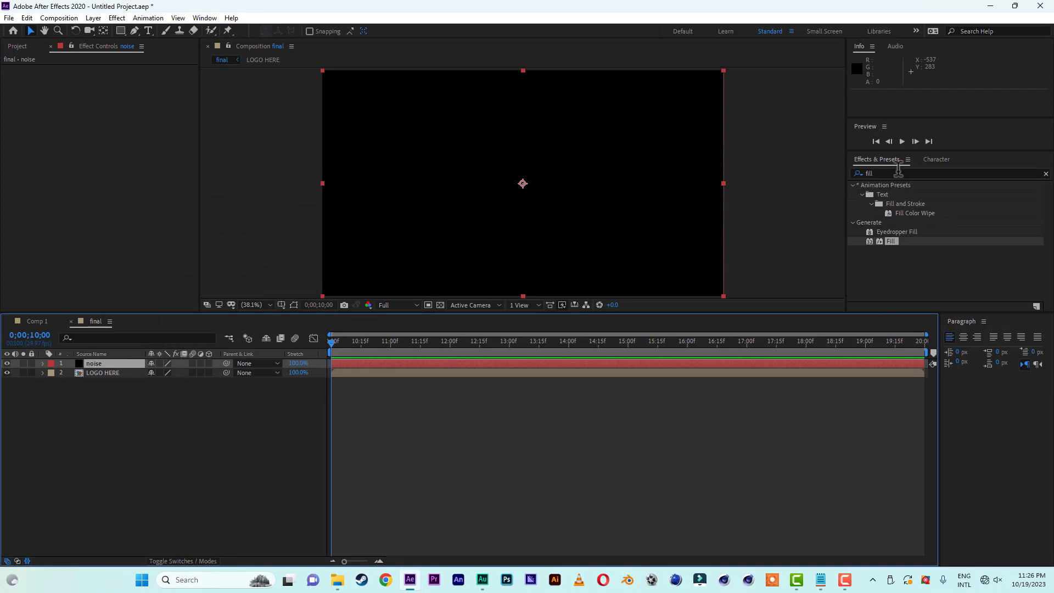
# Find the Fractal Noise effect and apply it to the noise layer.
pyautogui.click(872, 173)
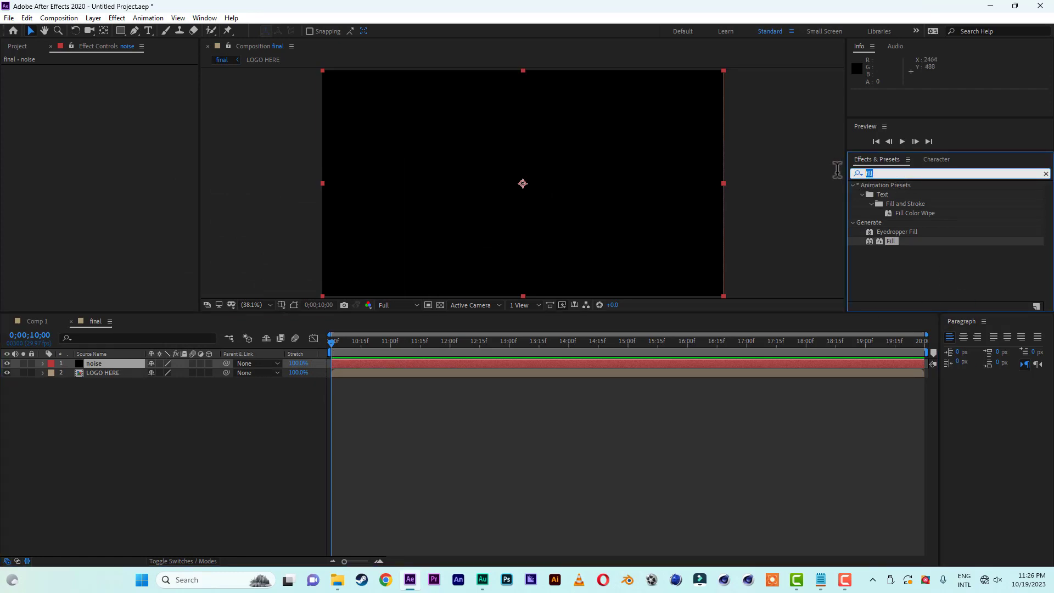
pyautogui.write('fract')
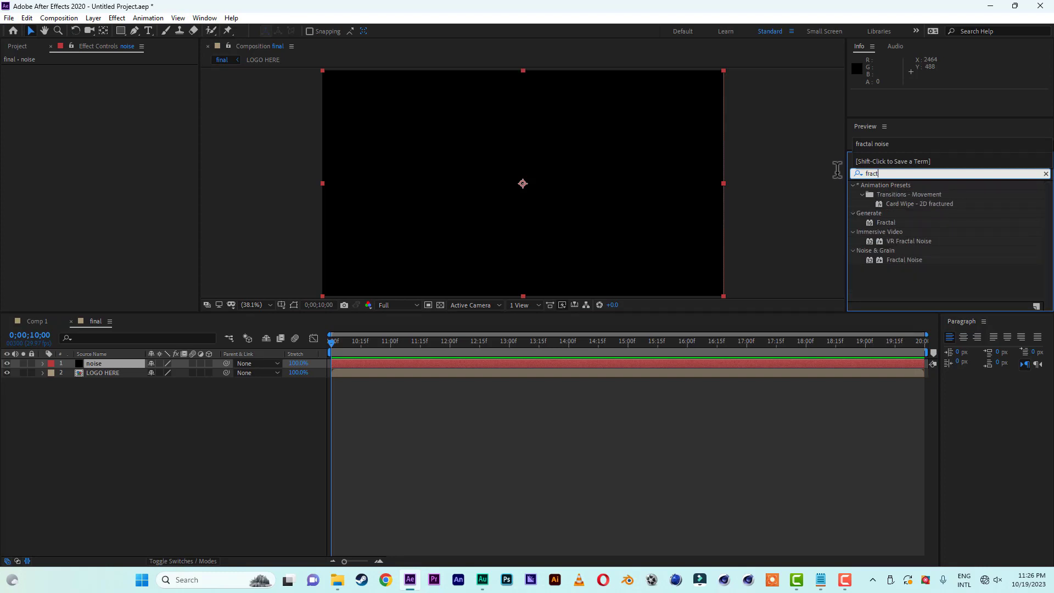
pyautogui.click(906, 259)
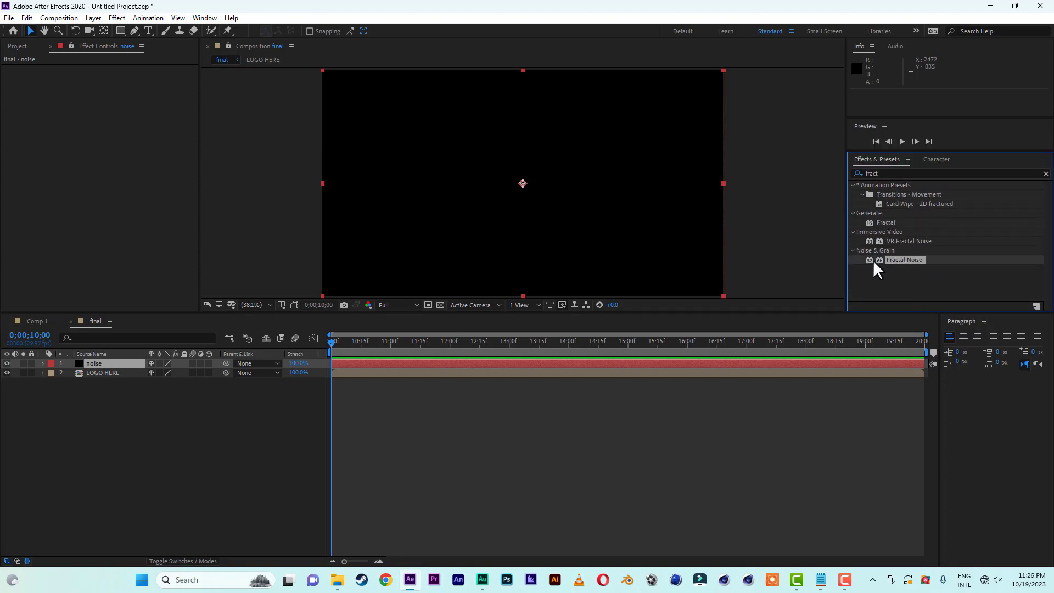
pyautogui.moveTo(907, 258); pyautogui.dragTo(100, 365)
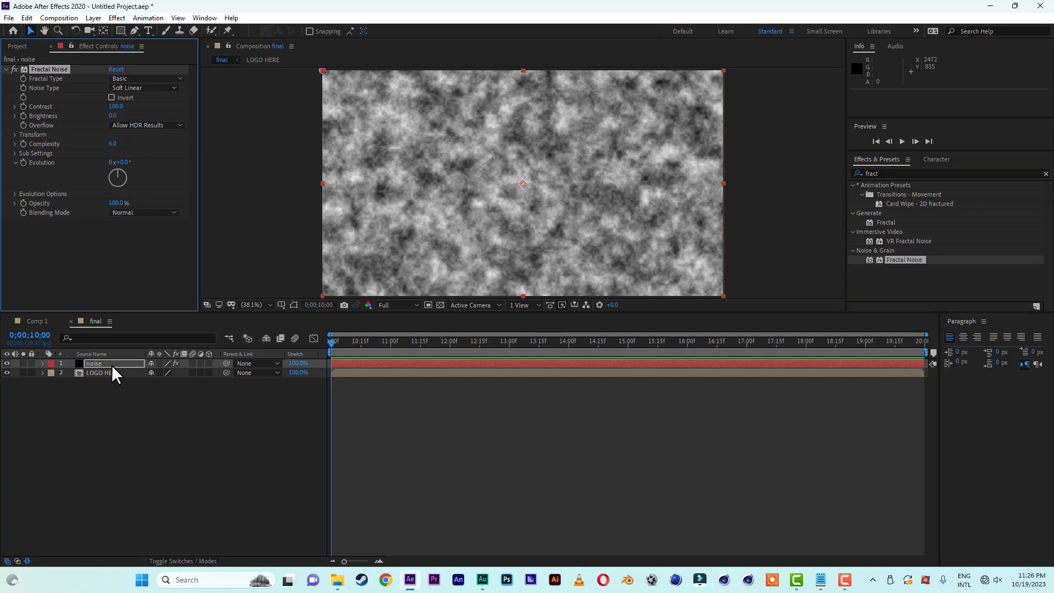
# Set the noise layer's fractal type to Dynamic Twist and its contrast to 150.
pyautogui.click(134, 78)
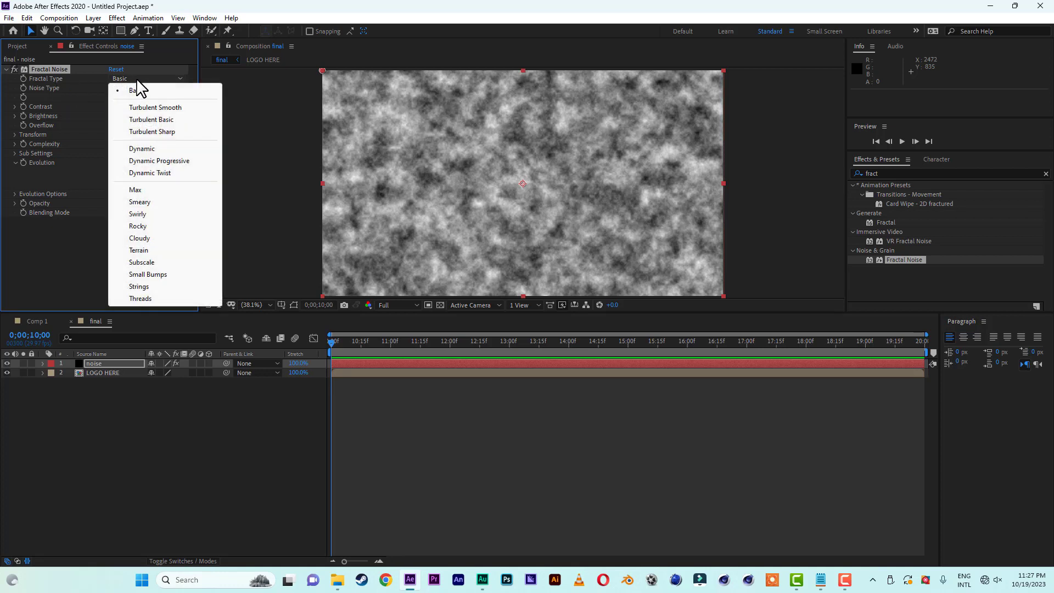
pyautogui.click(163, 182)
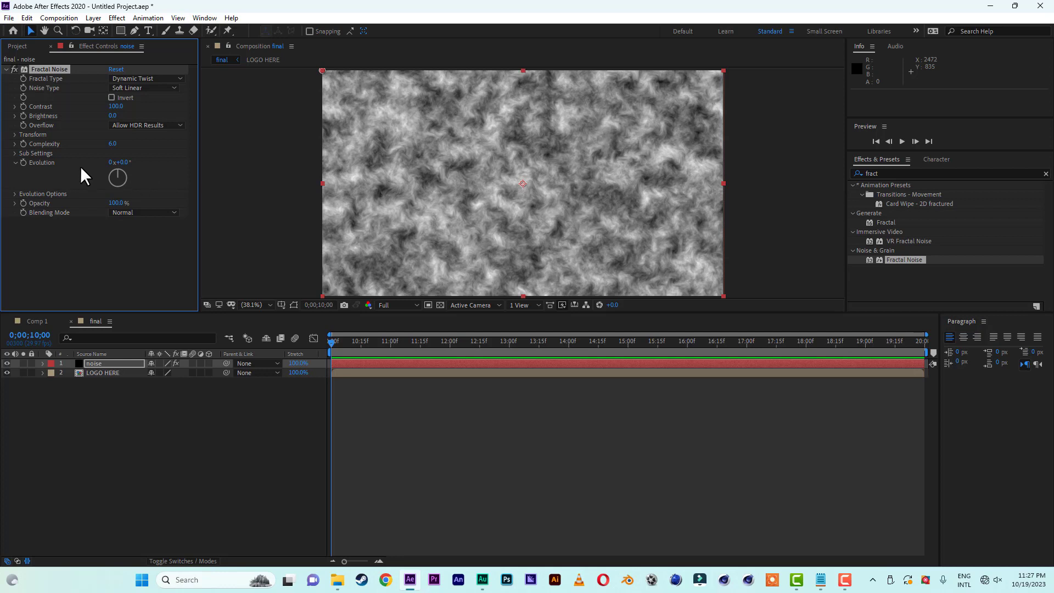
pyautogui.click(114, 106)
pyautogui.press('BackSpace')
pyautogui.press('Return')
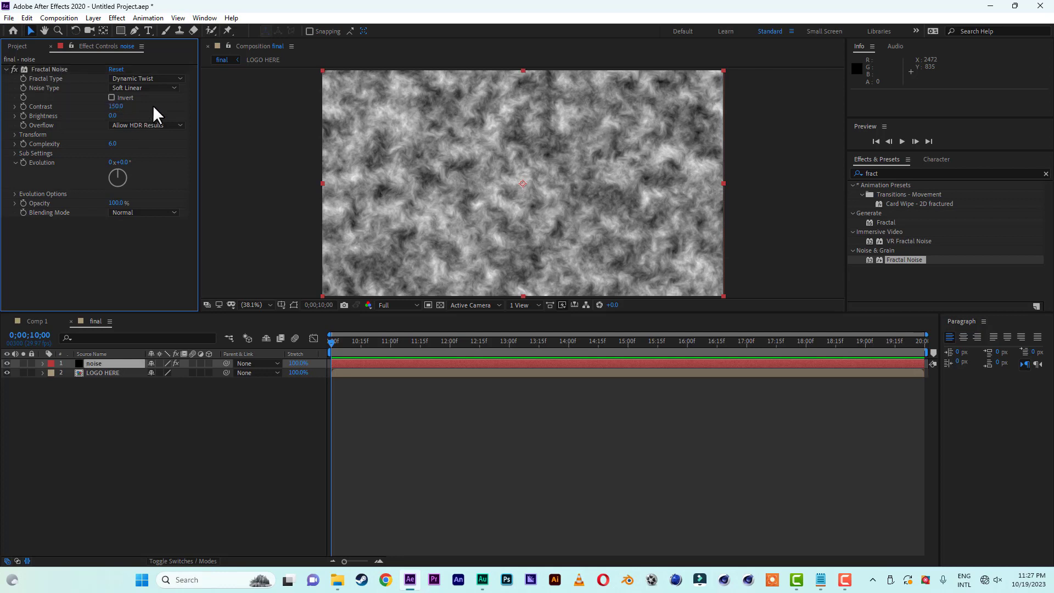
# Set the Fractal Noise transform scale to 150 on the noise layer.
pyautogui.click(15, 134)
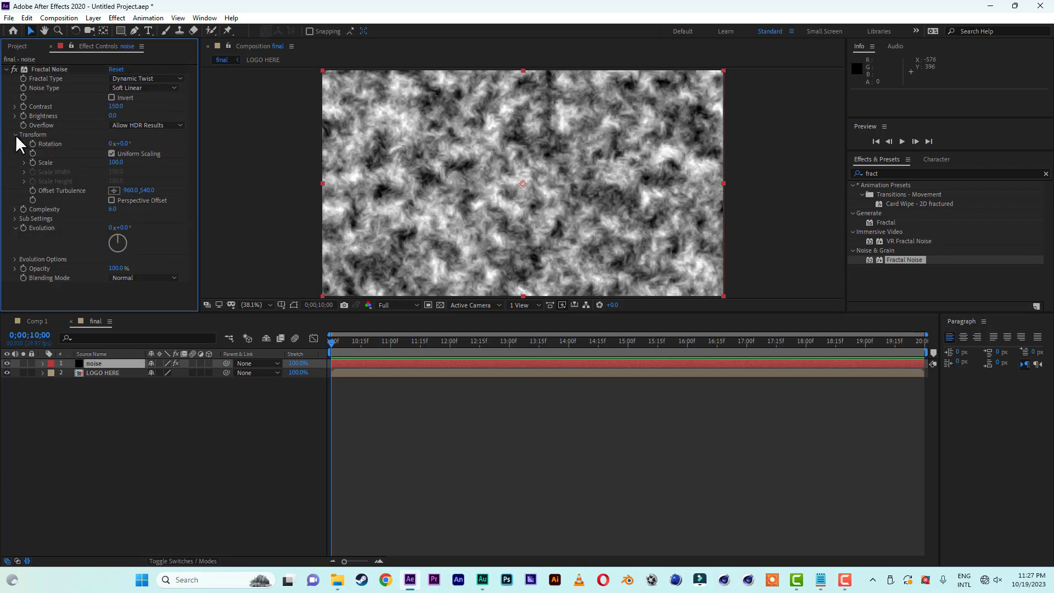
pyautogui.click(115, 162)
pyautogui.press('BackSpace')
pyautogui.write('150')
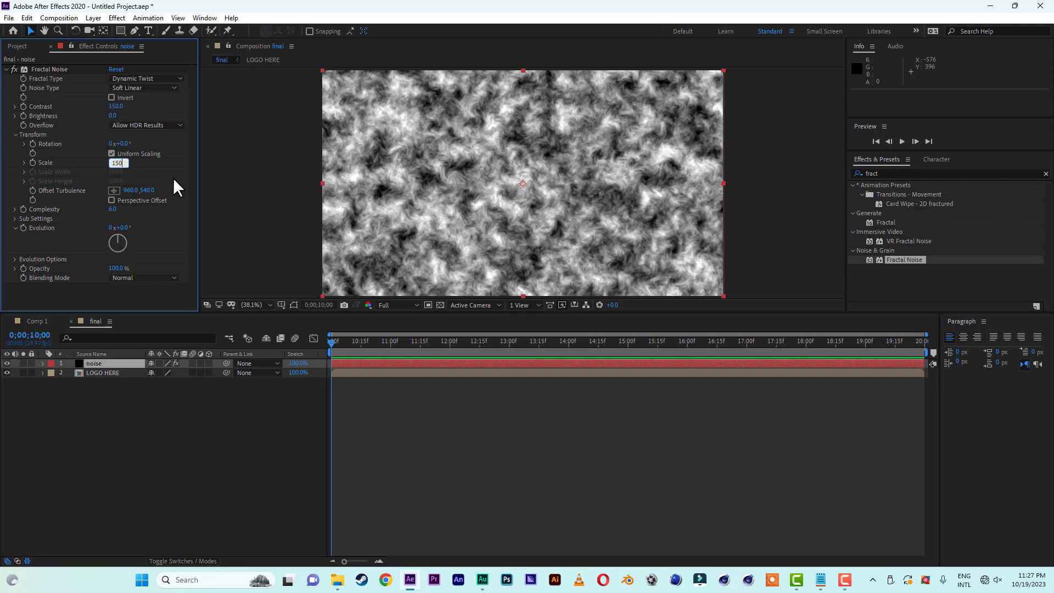
pyautogui.press('Return')
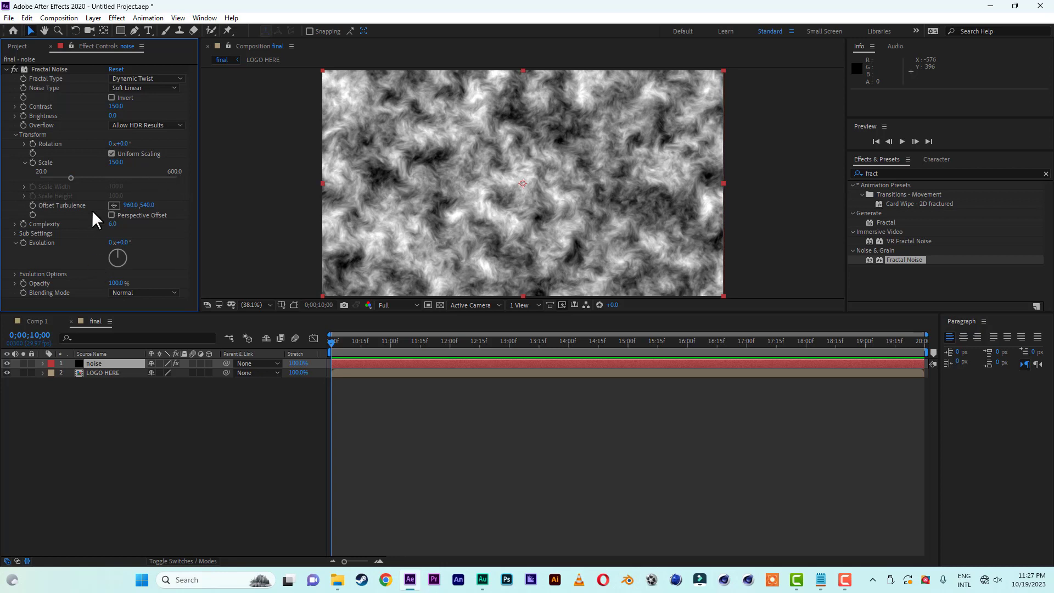
# Set the Fractal Noise complexity to 20 and its sub scaling to 80.
pyautogui.click(113, 225)
pyautogui.write('20')
pyautogui.press('Return')
pyautogui.click(15, 234)
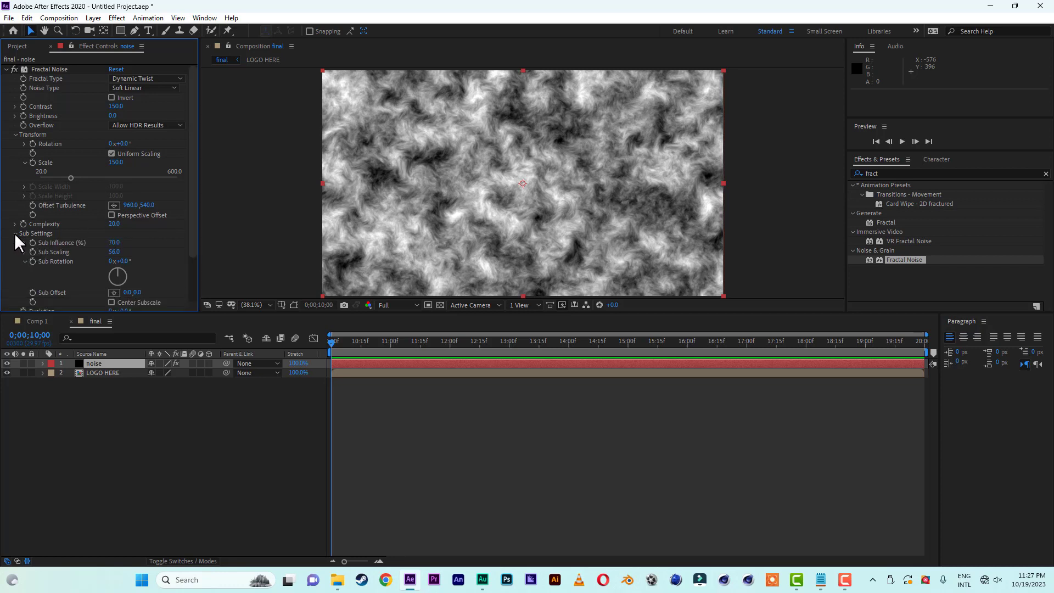
pyautogui.click(115, 252)
pyautogui.write('80')
pyautogui.click(150, 243)
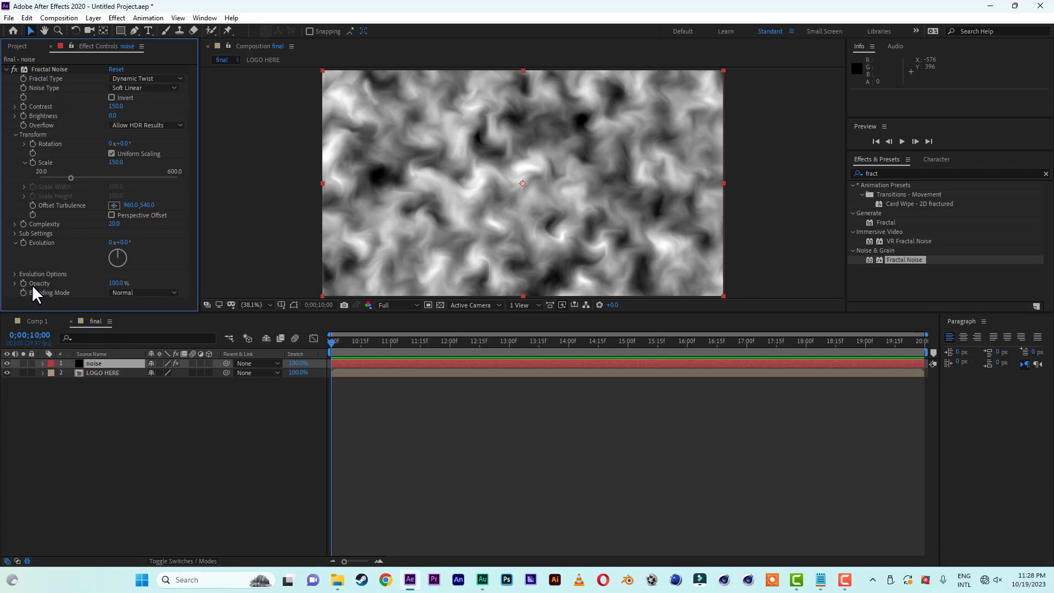
# Add the expression time*85 to the Evolution property of the noise layer's Fractal Noise effect.
pyautogui.keyDown('alt'); pyautogui.click(22, 242); pyautogui.keyUp('alt')
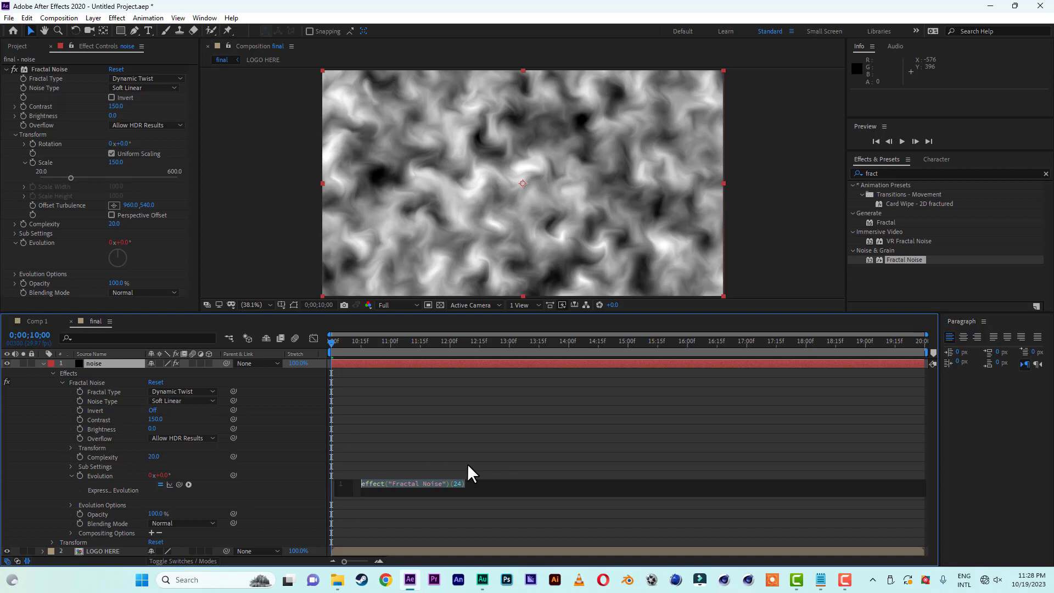
pyautogui.write('time')
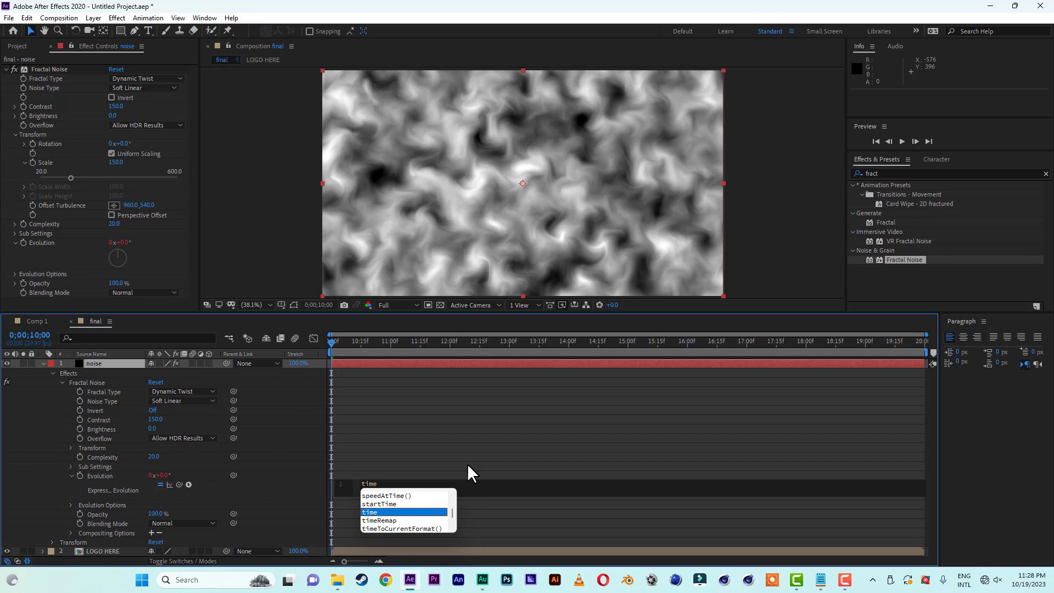
pyautogui.write('*')
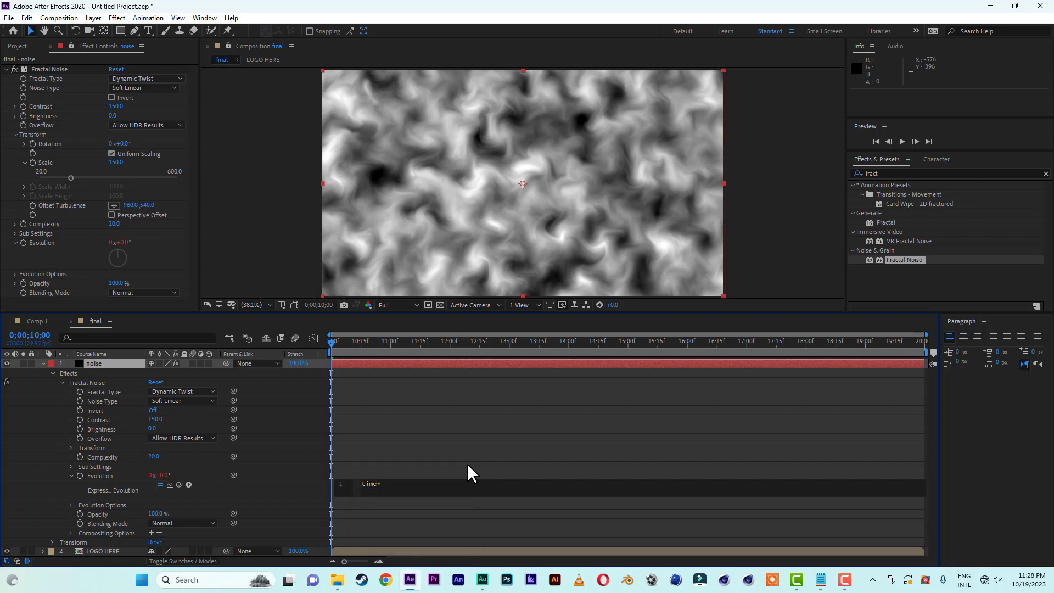
pyautogui.write('80')
pyautogui.click(480, 447)
pyautogui.click(362, 486)
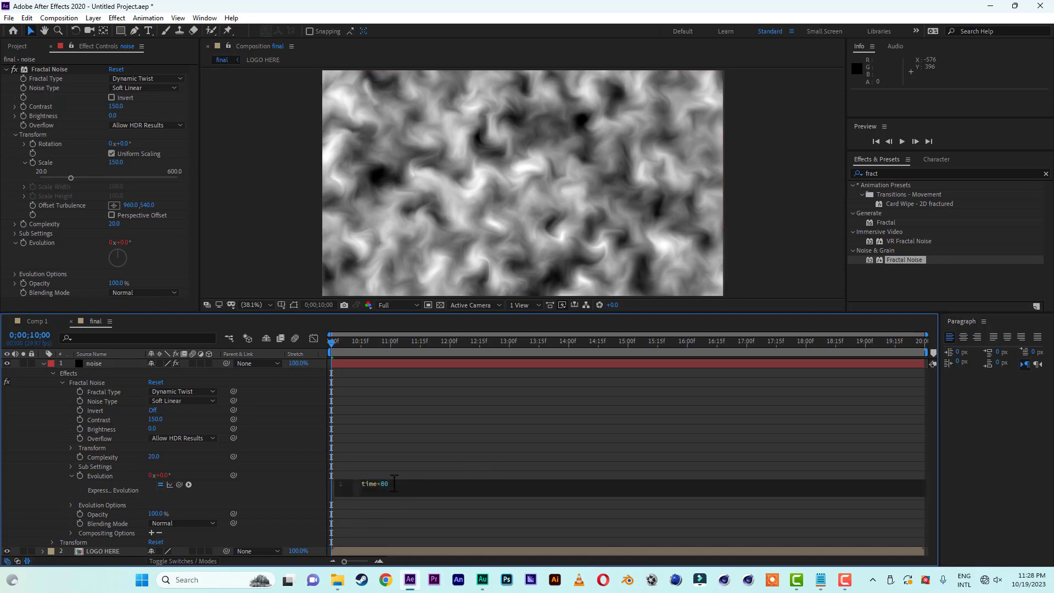
pyautogui.write('5')
pyautogui.click(437, 468)
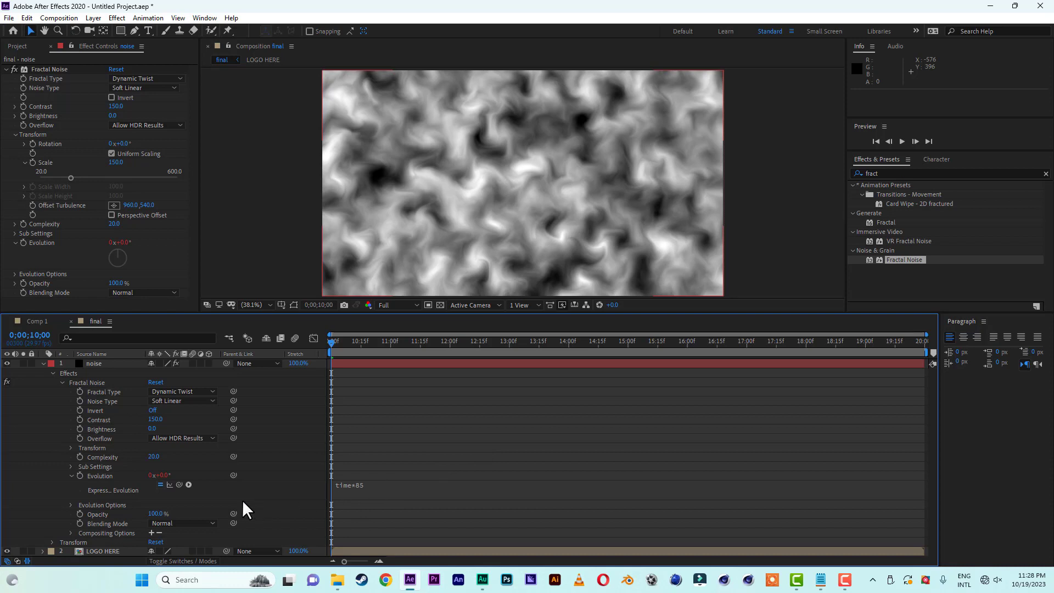
pyautogui.click(42, 363)
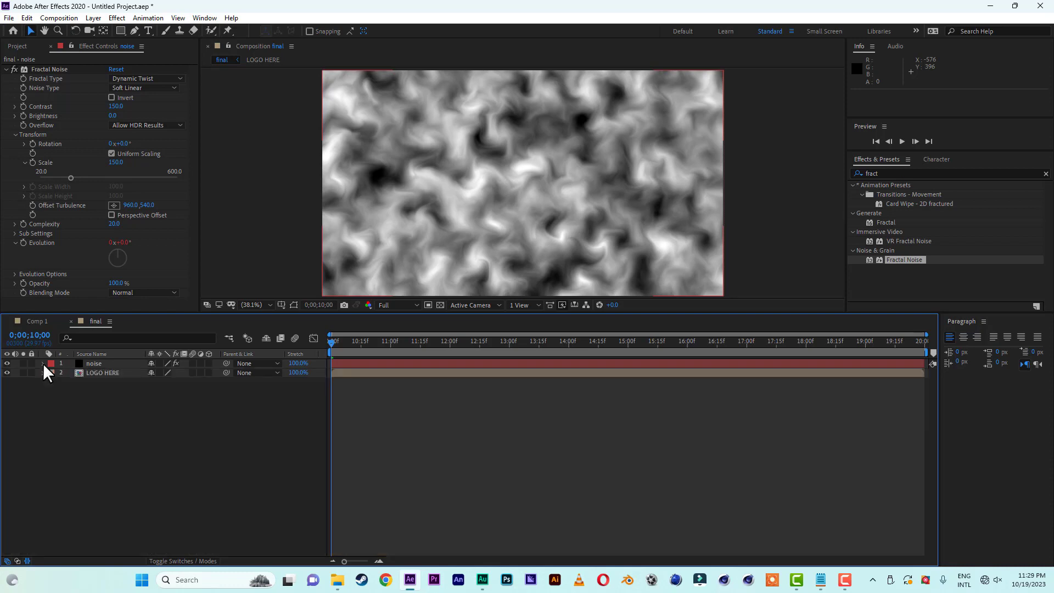
# Duplicate the noise layer and invert the Fractal Noise effect on the upper copy.
pyautogui.click(117, 364)
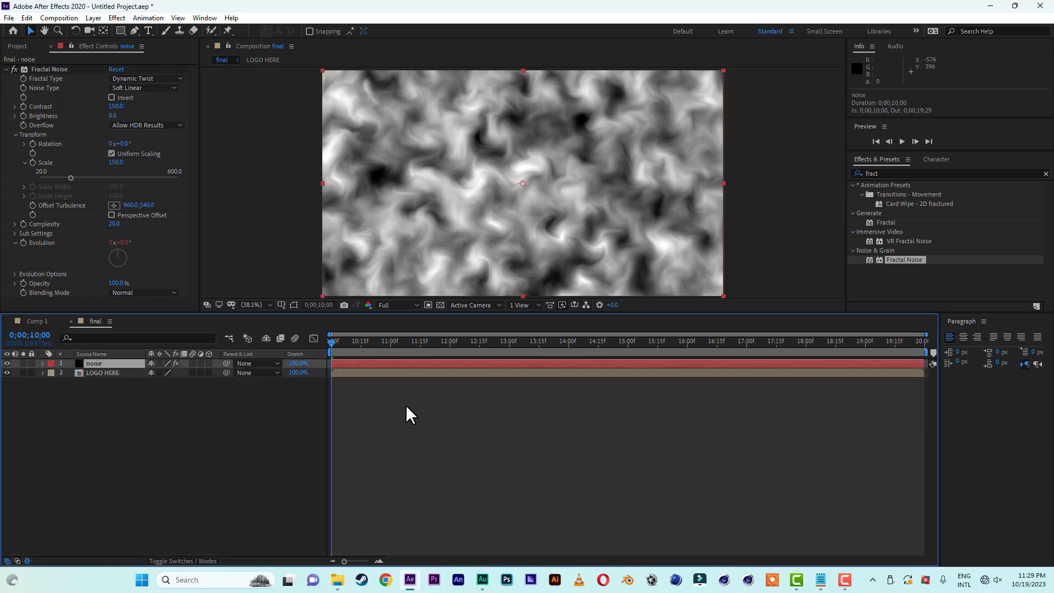
pyautogui.moveTo(330, 340); pyautogui.dragTo(602, 341)
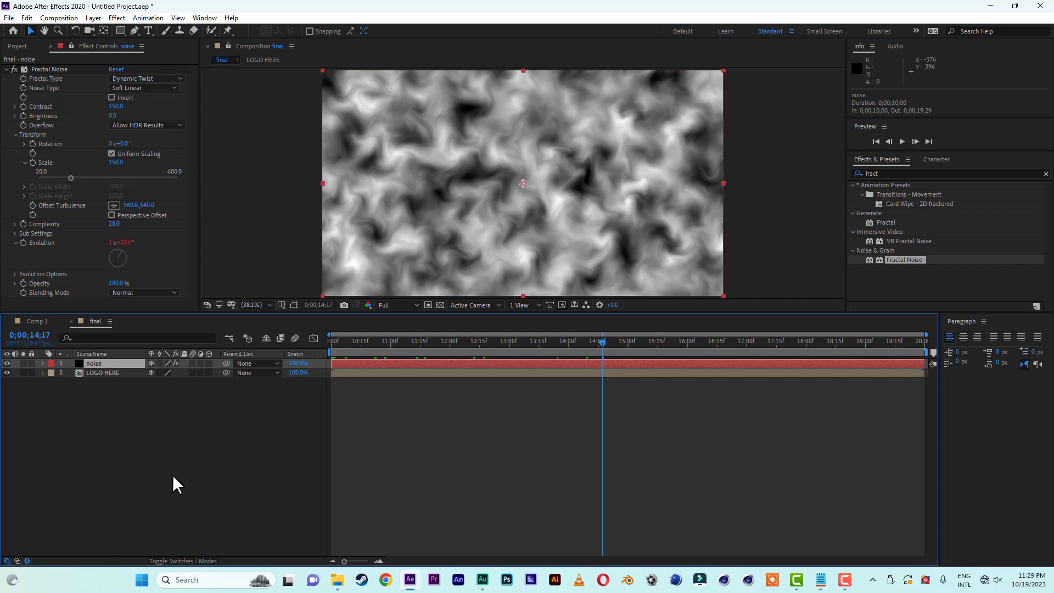
pyautogui.hotkey('ctrl', 'd')
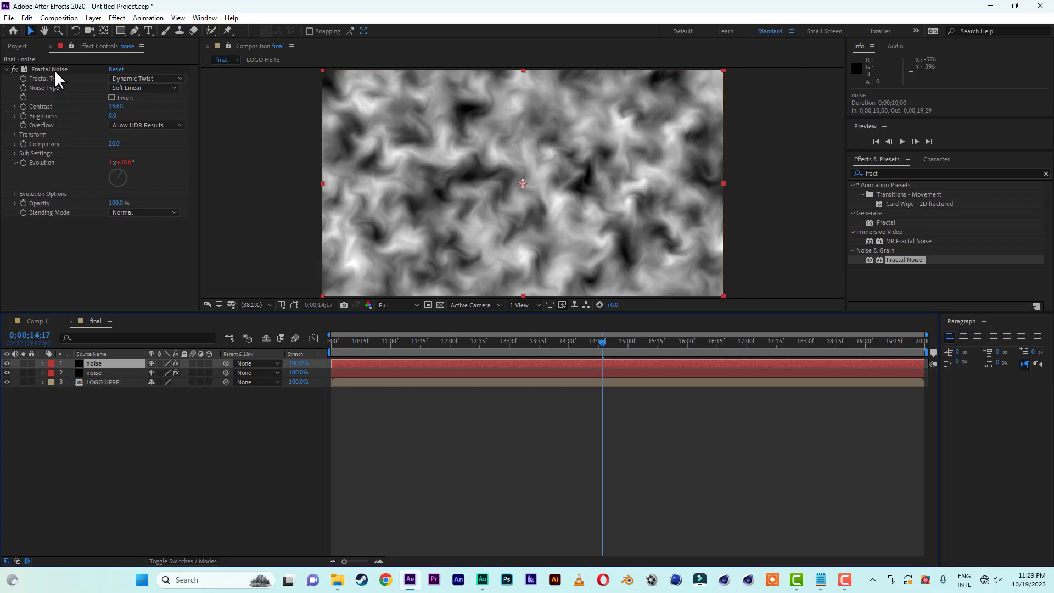
pyautogui.click(112, 97)
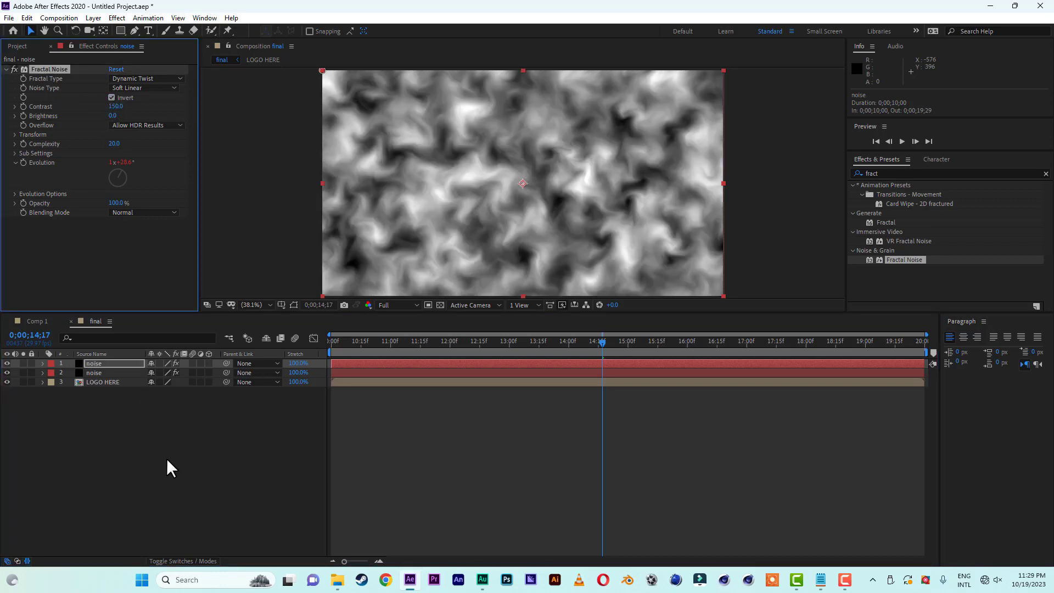
# Pre-compose both noise layers together as "MASK", moving all attributes into the new composition.
pyautogui.click(100, 361)
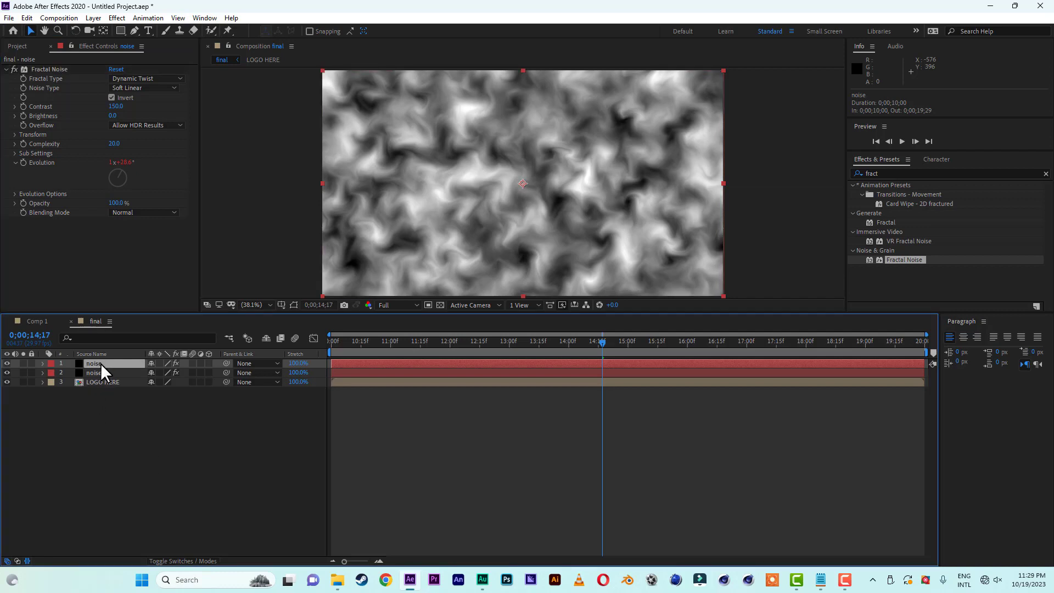
pyautogui.keyDown('shift'); pyautogui.click(101, 374); pyautogui.keyUp('shift')
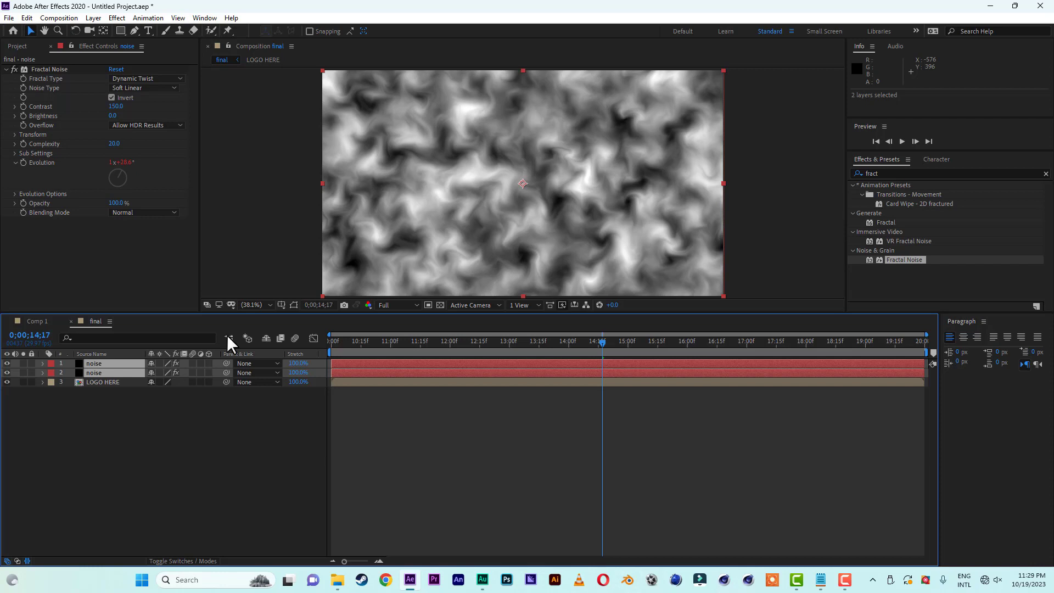
pyautogui.click(94, 18)
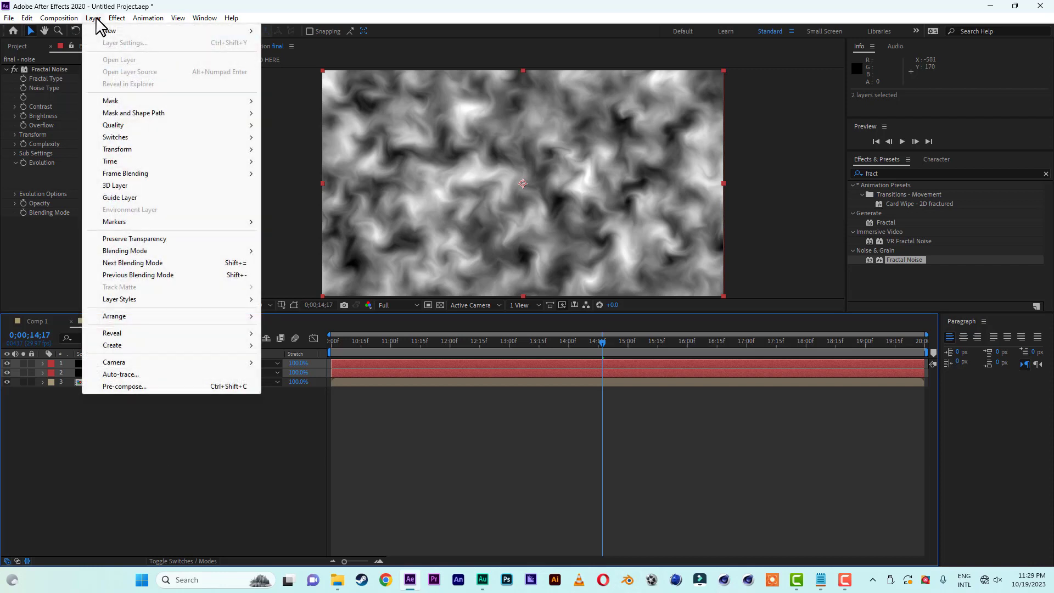
pyautogui.click(134, 386)
pyautogui.click(484, 297)
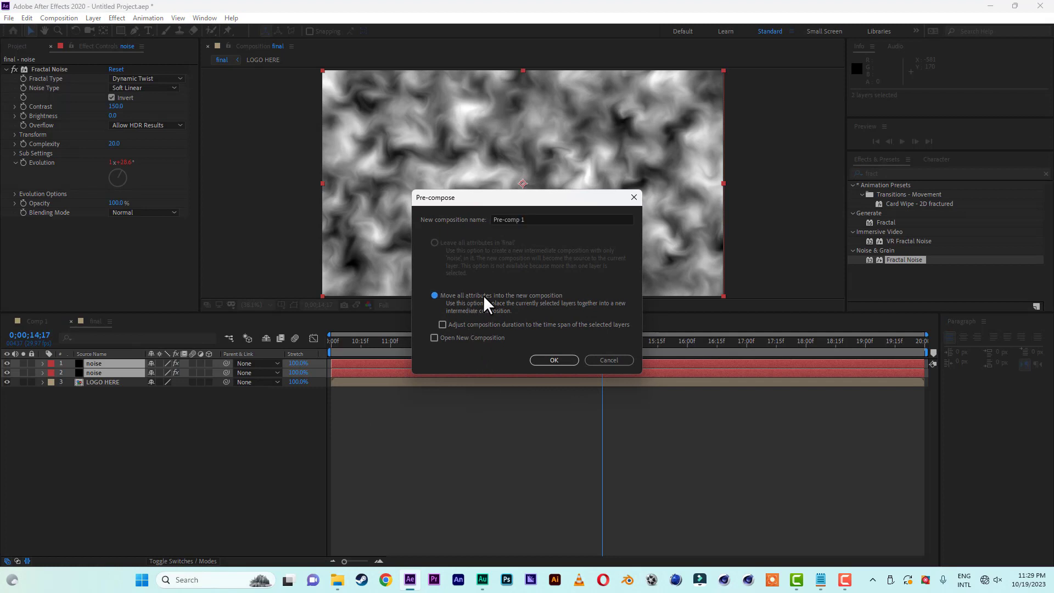
pyautogui.click(541, 219)
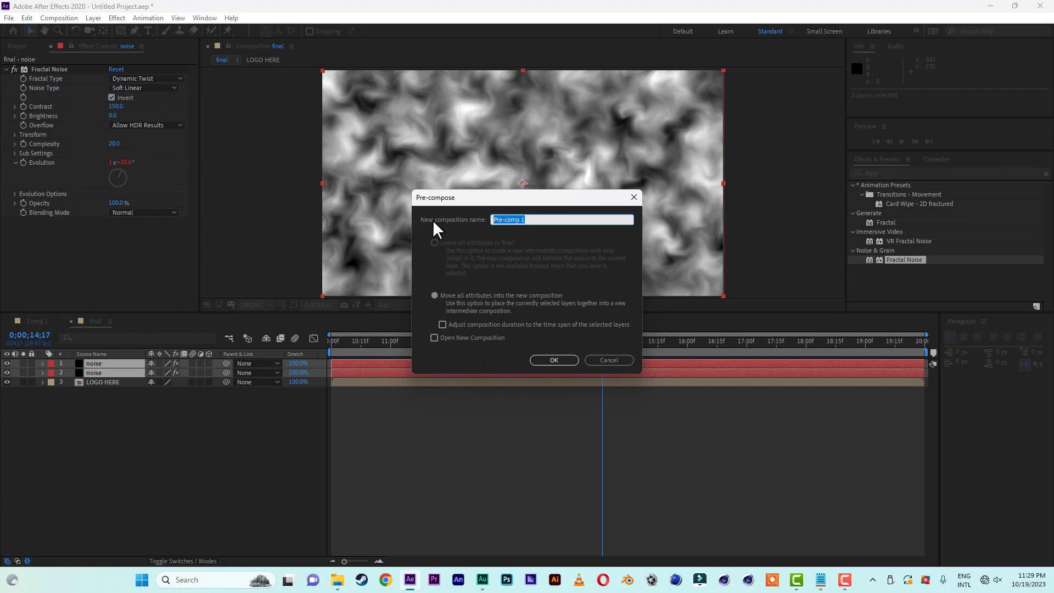
pyautogui.write('MASK')
pyautogui.click(560, 361)
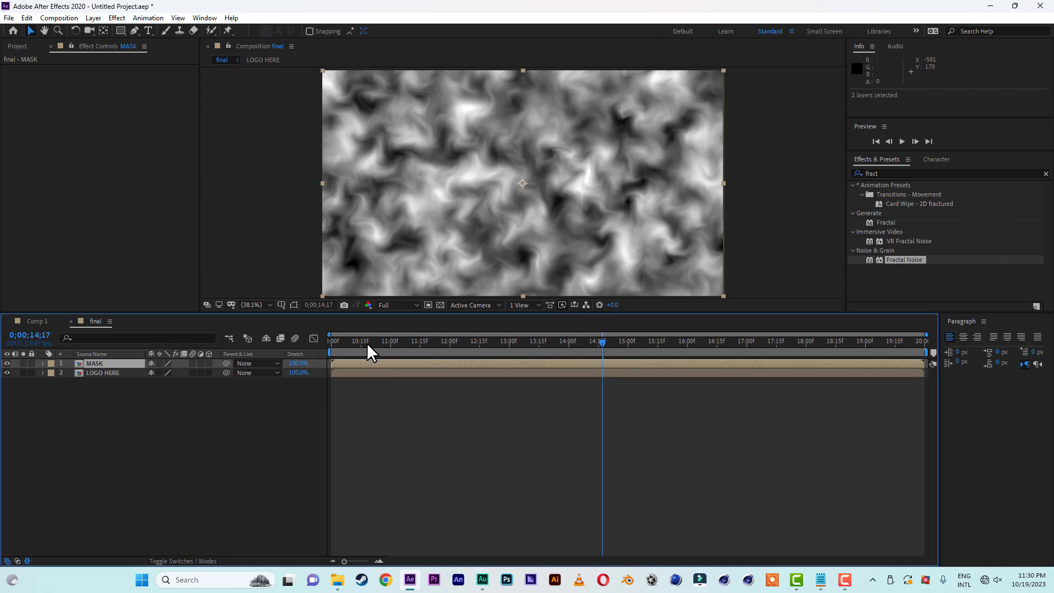
# Find the CC Image Wipe effect and apply it to the LOGO HERE layer.
pyautogui.click(358, 373)
pyautogui.click(876, 173)
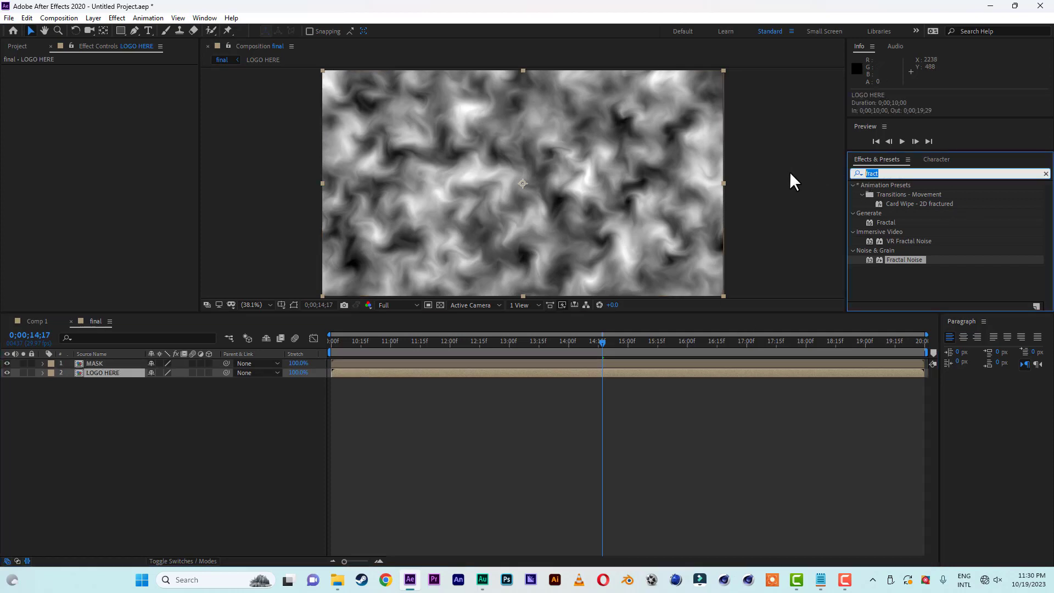
pyautogui.write('image wipe')
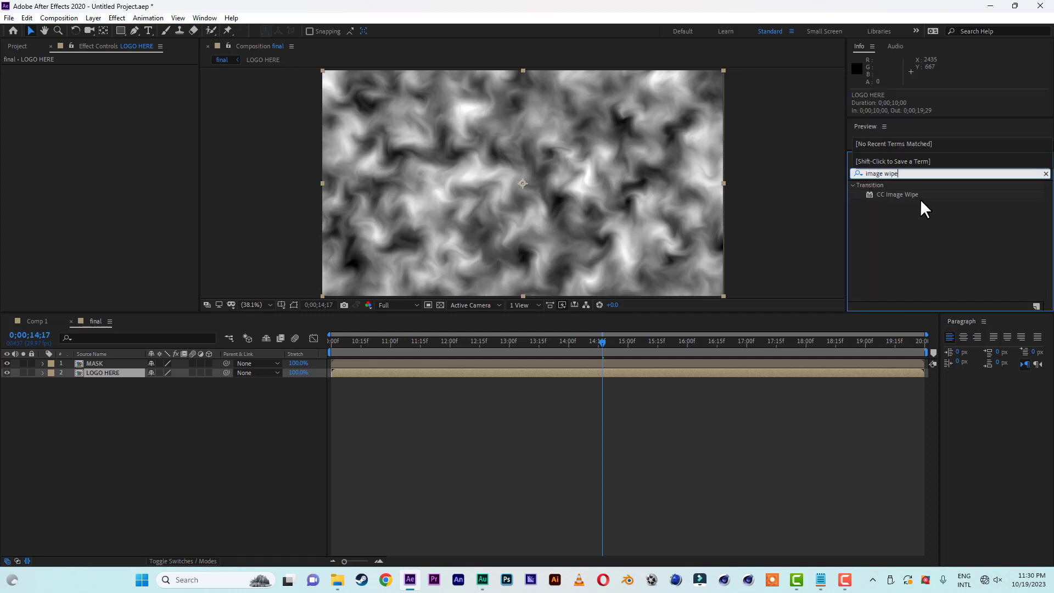
pyautogui.moveTo(908, 192); pyautogui.dragTo(129, 374)
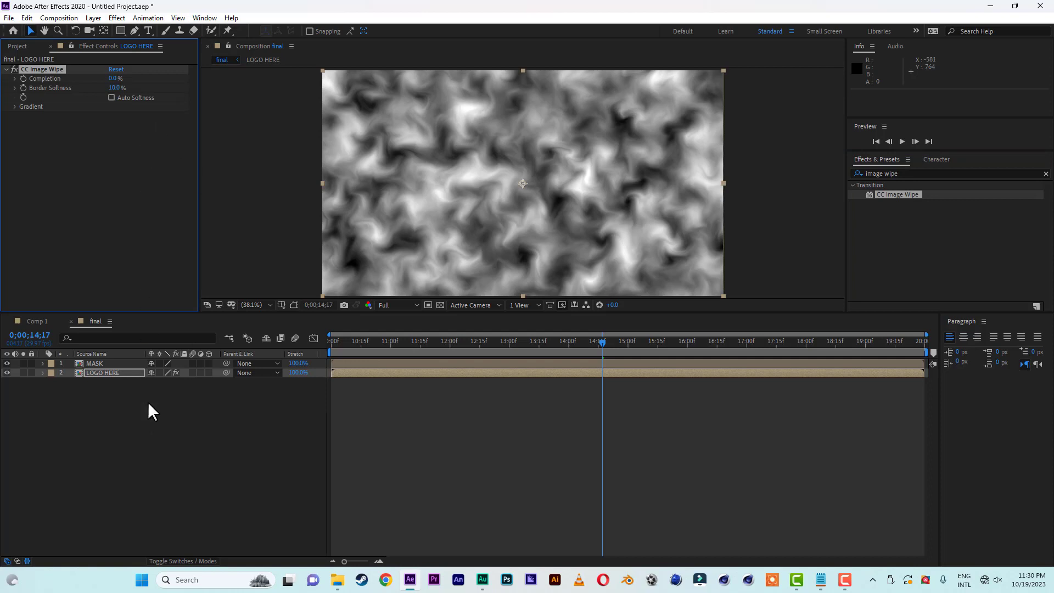
# Set the CC Image Wipe gradient layer to MASK and hide the MASK layer in the composition.
pyautogui.press('e')
pyautogui.click(61, 382)
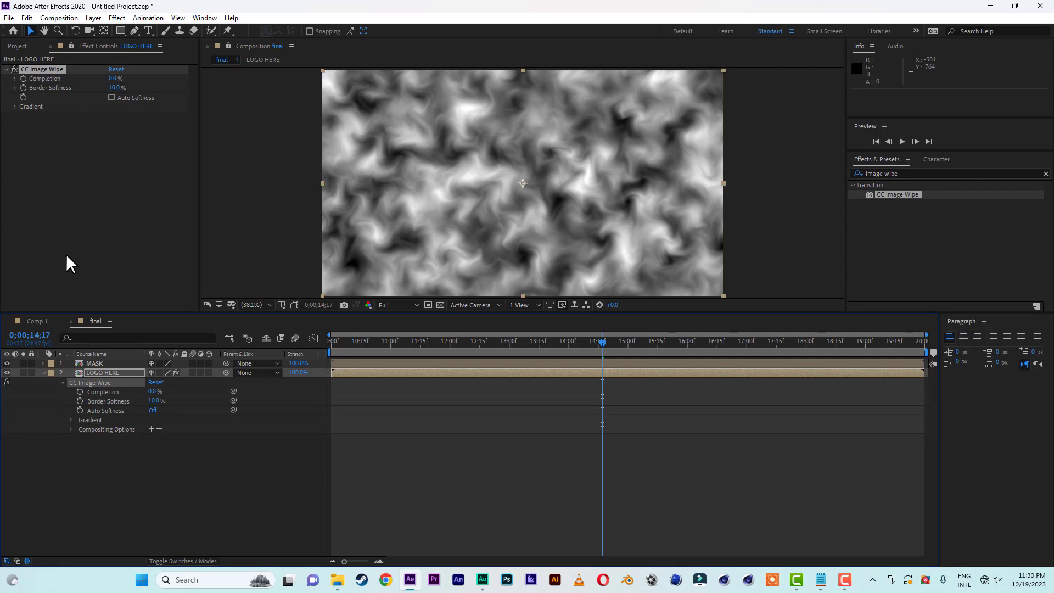
pyautogui.click(14, 107)
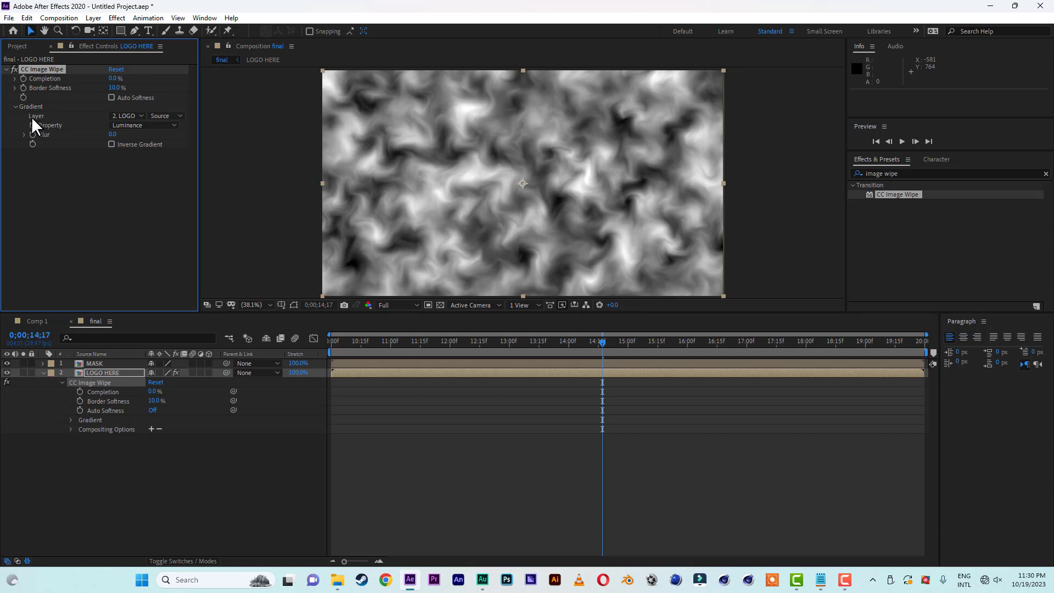
pyautogui.click(135, 116)
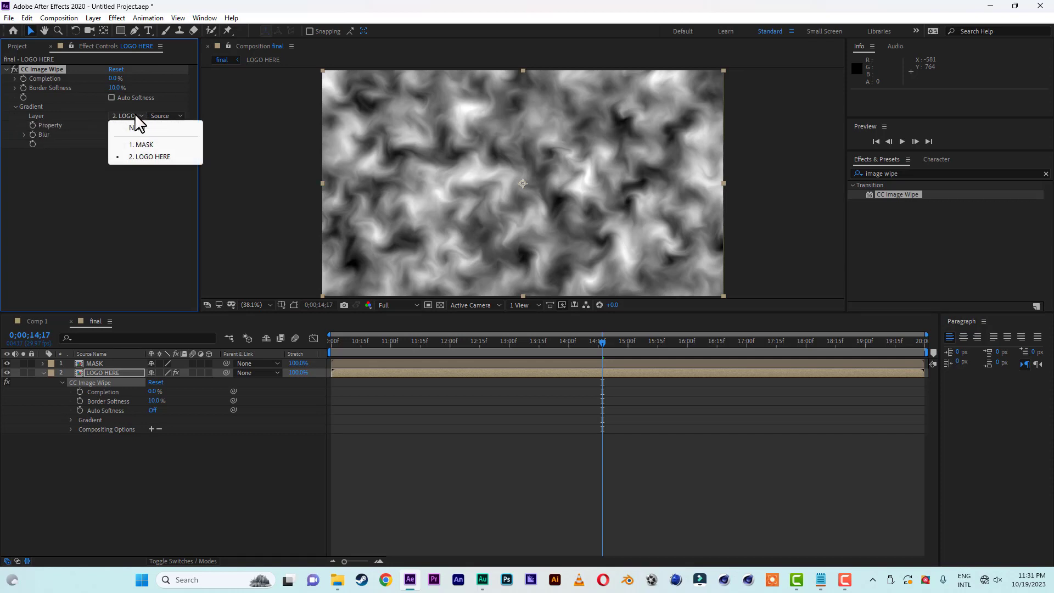
pyautogui.click(147, 145)
pyautogui.press('Home')
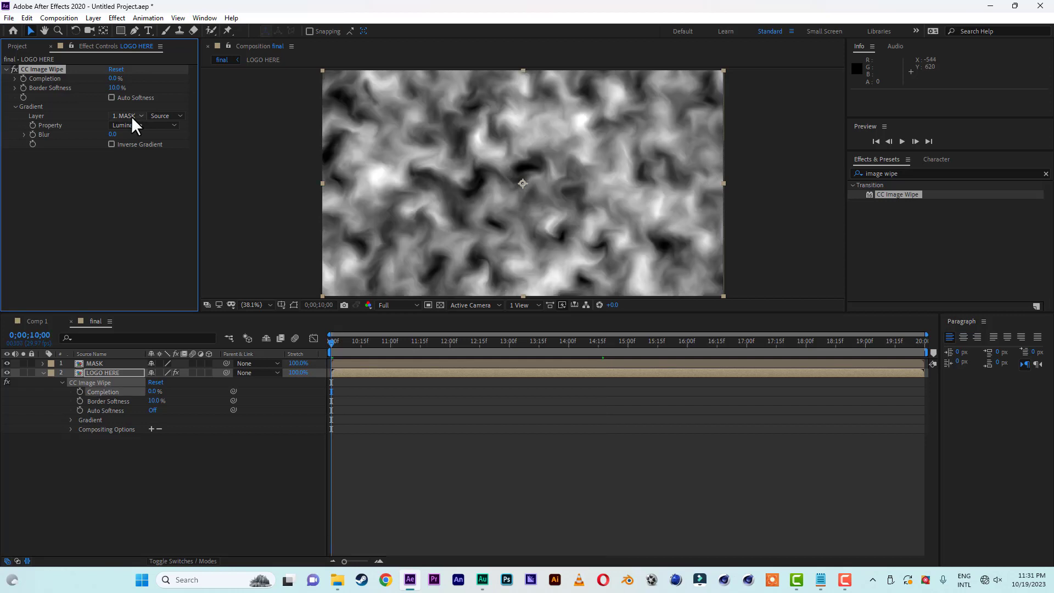
pyautogui.click(8, 363)
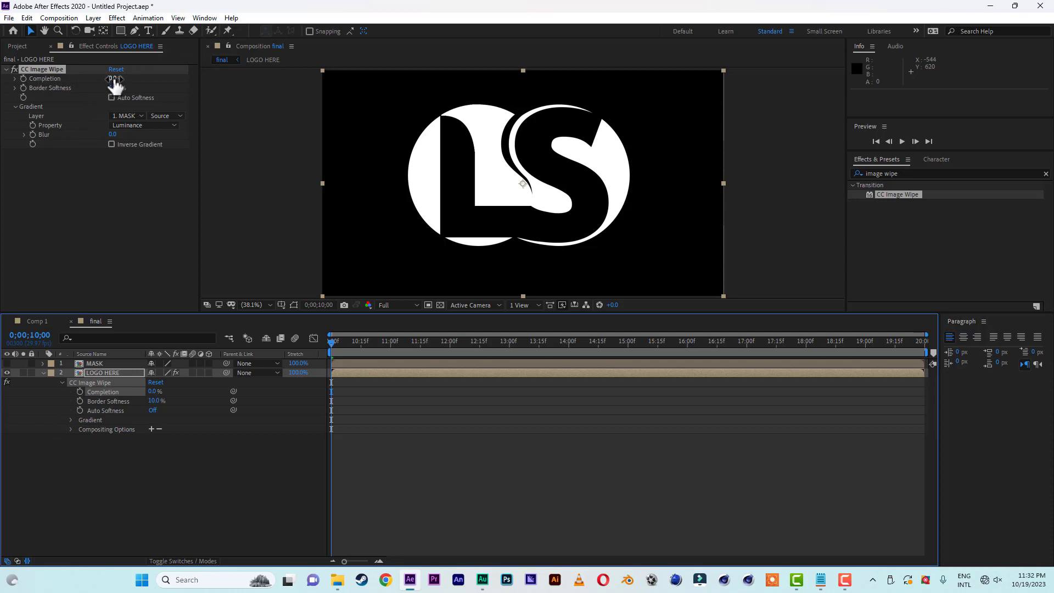
# Keyframe the CC Image Wipe completion from 100% at 0;00;10;00 to 0% at 0;00;12;29.
pyautogui.moveTo(115, 81); pyautogui.dragTo(295, 80)
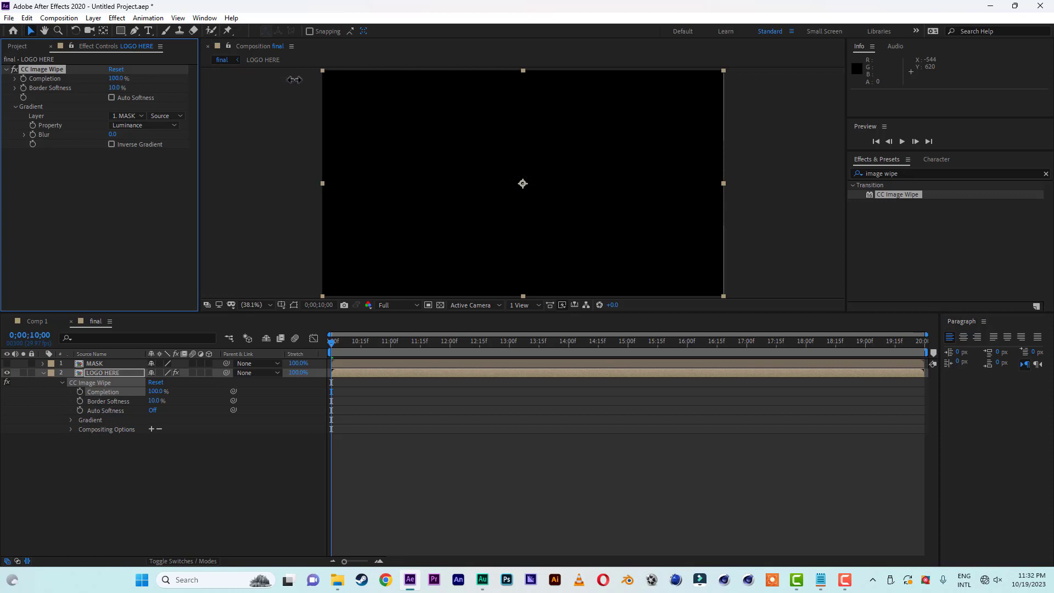
pyautogui.click(81, 391)
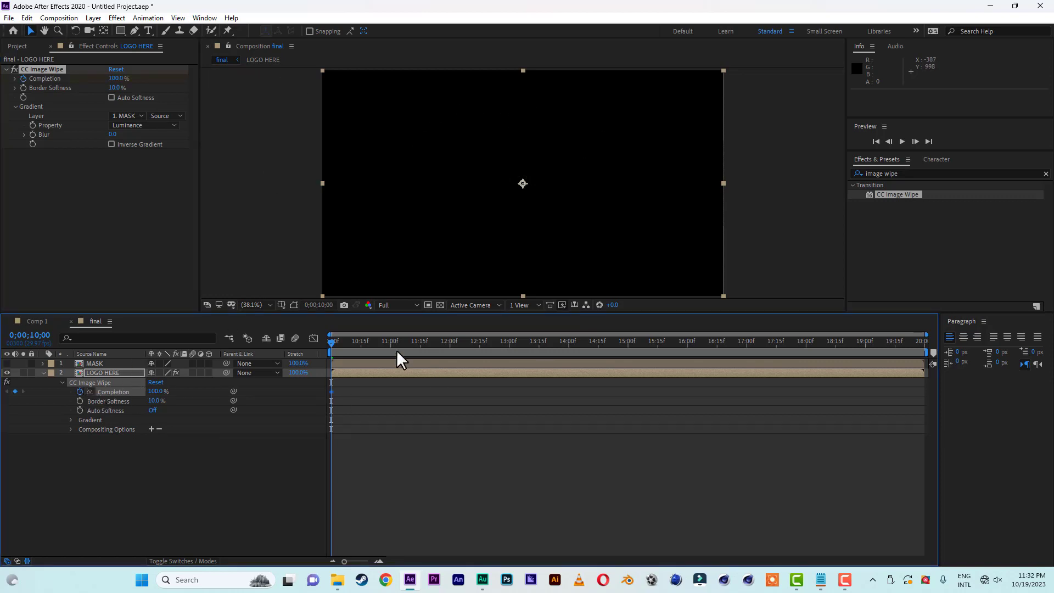
pyautogui.moveTo(332, 344); pyautogui.dragTo(507, 342)
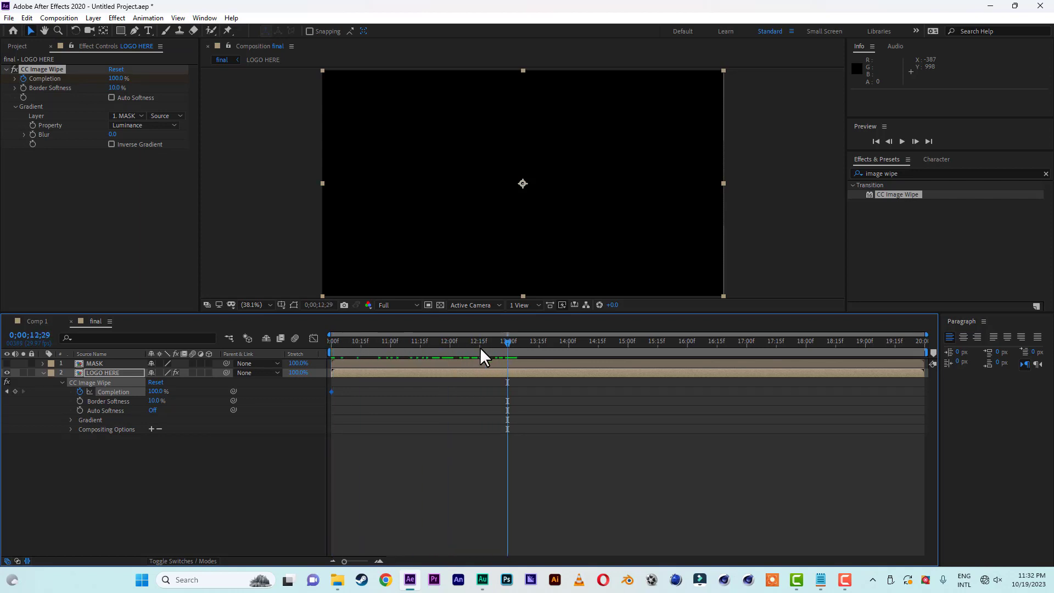
pyautogui.click(160, 392)
pyautogui.write('00')
pyautogui.click(176, 460)
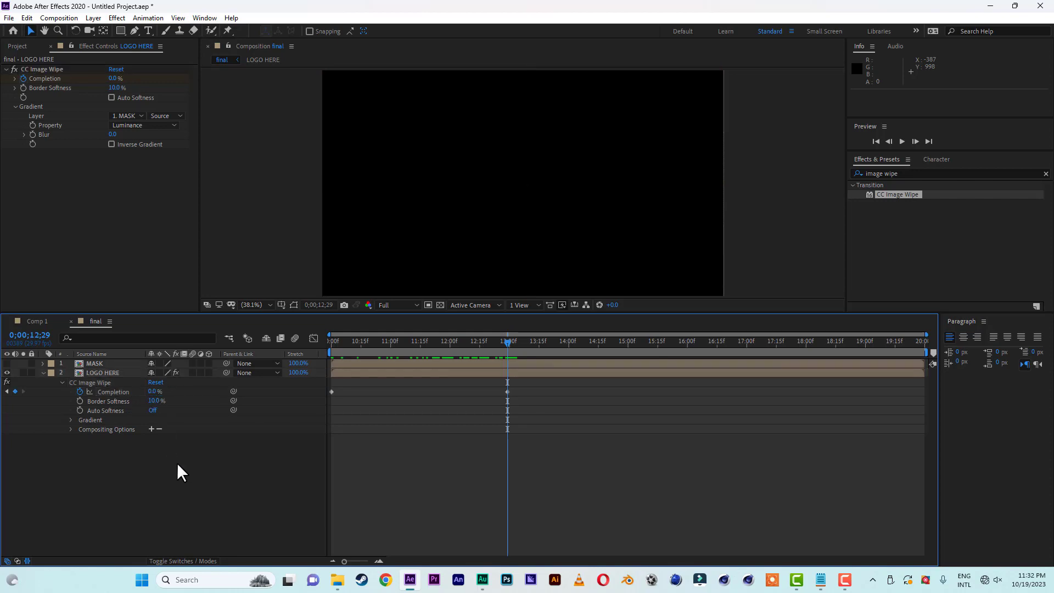
# Play back the logo wipe from 0;00;10;00 and scrub the final composition to 0;00;14;08.
pyautogui.click(364, 342)
pyautogui.click(331, 341)
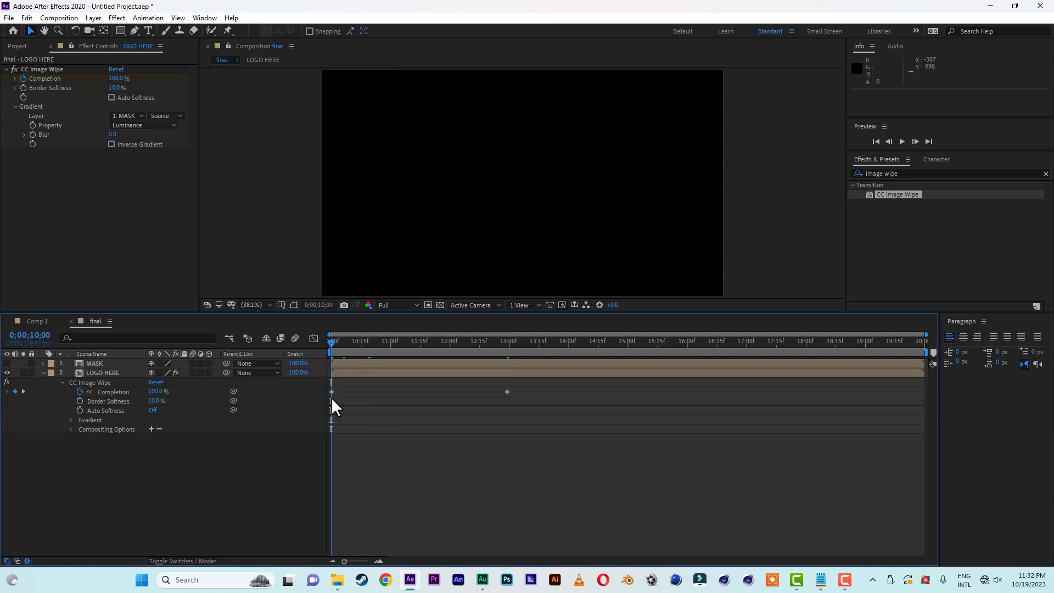
pyautogui.press('space')
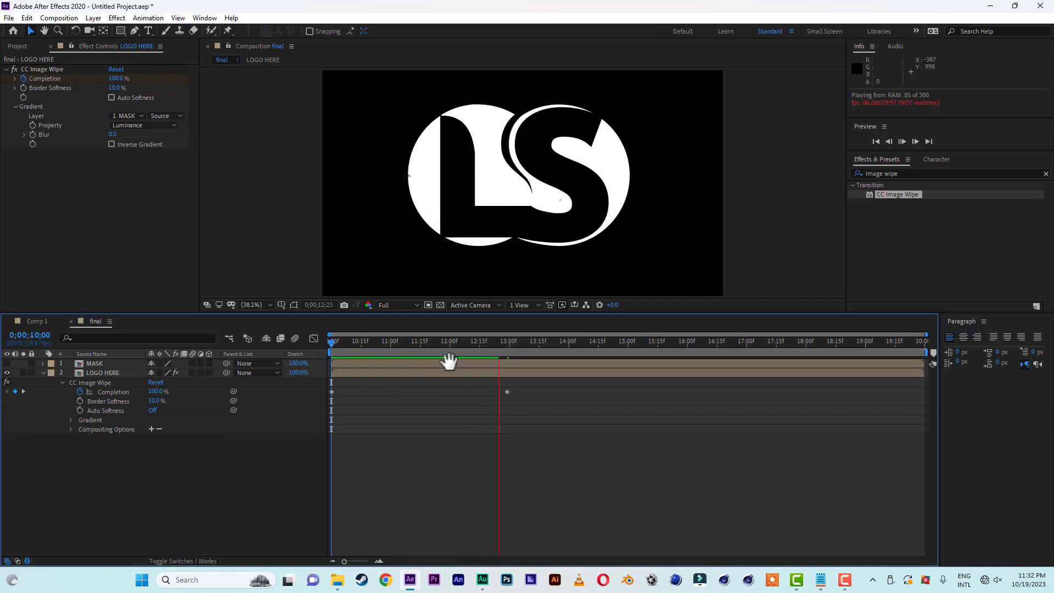
pyautogui.press('space')
pyautogui.moveTo(332, 342); pyautogui.dragTo(587, 361)
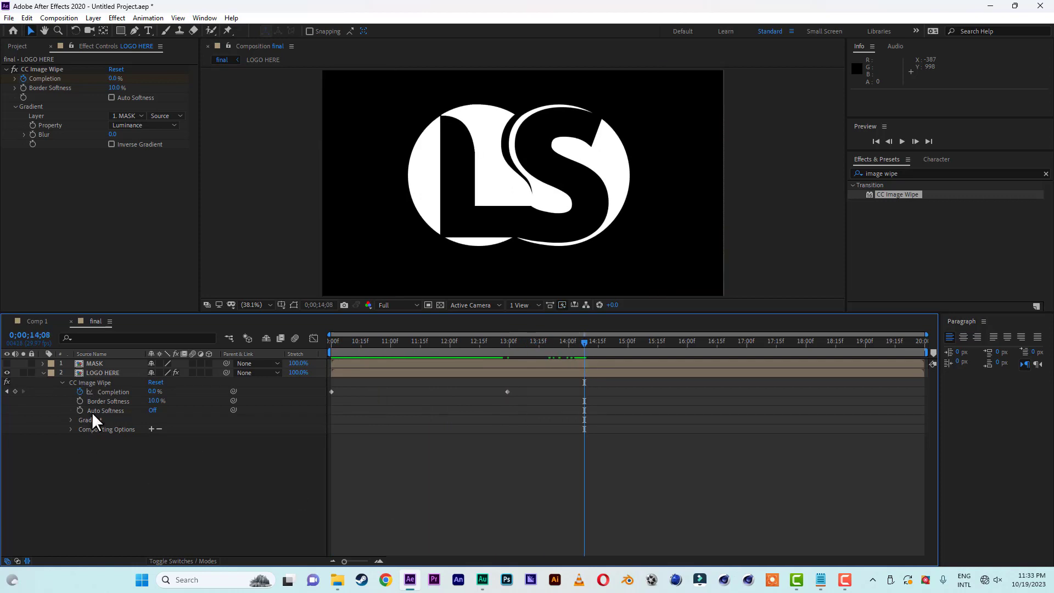
# Pre-compose the MASK and LOGO HERE layers together as "LOGO BUILD", moving all attributes into the new composition.
pyautogui.click(43, 373)
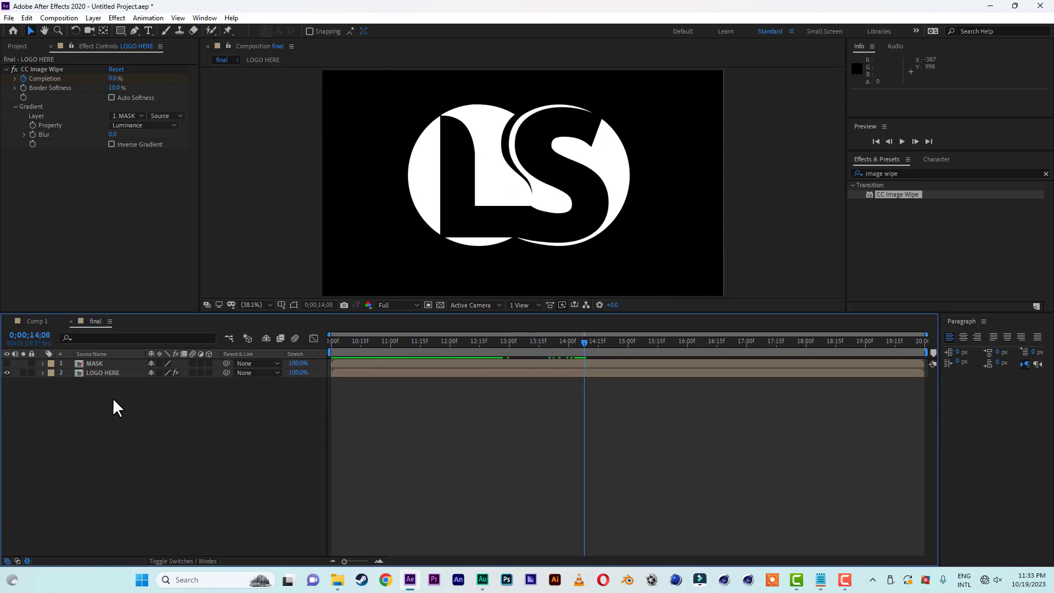
pyautogui.moveTo(113, 397); pyautogui.dragTo(111, 360)
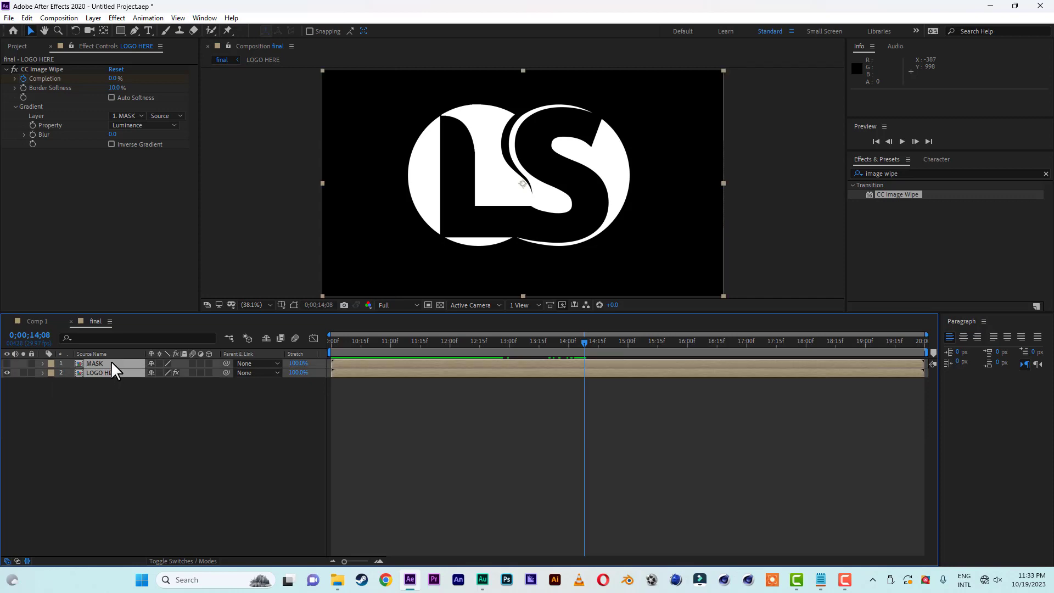
pyautogui.click(99, 19)
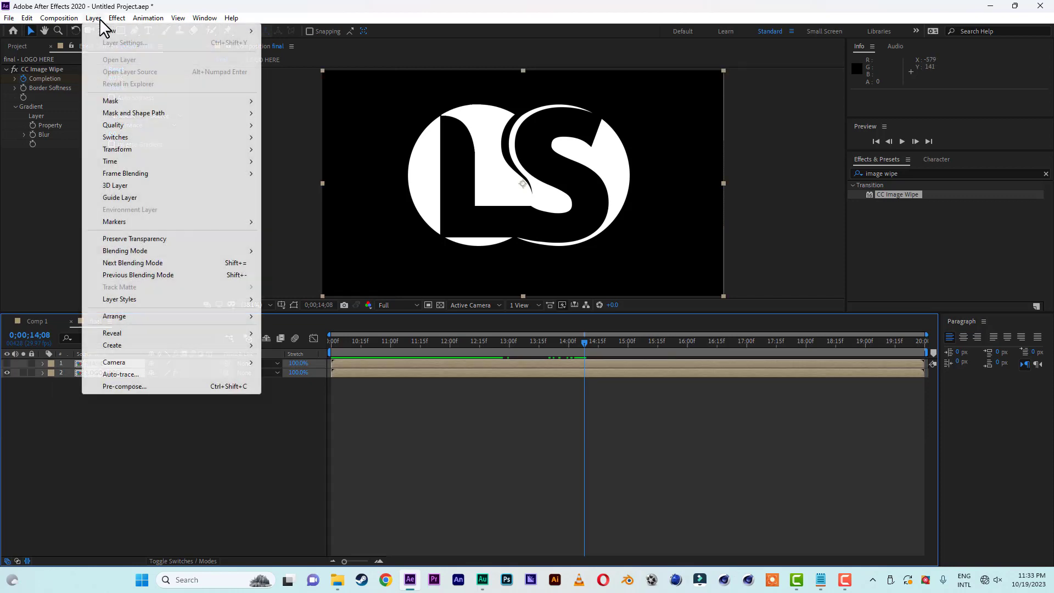
pyautogui.click(129, 387)
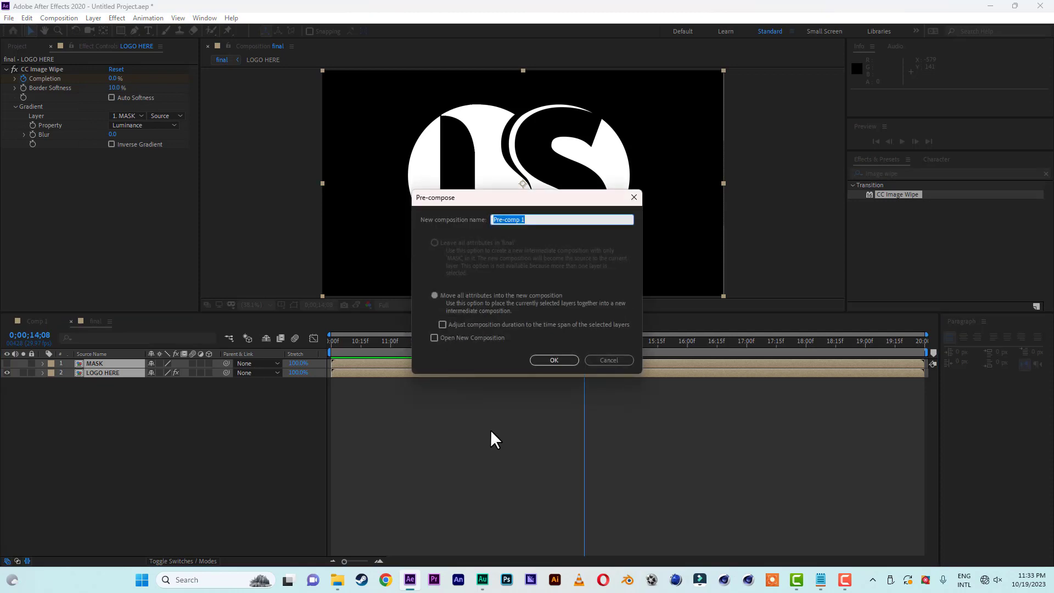
pyautogui.click(512, 292)
pyautogui.moveTo(534, 218); pyautogui.dragTo(419, 217)
pyautogui.write('LOGO BUILD')
pyautogui.click(567, 360)
pyautogui.press('capslock')
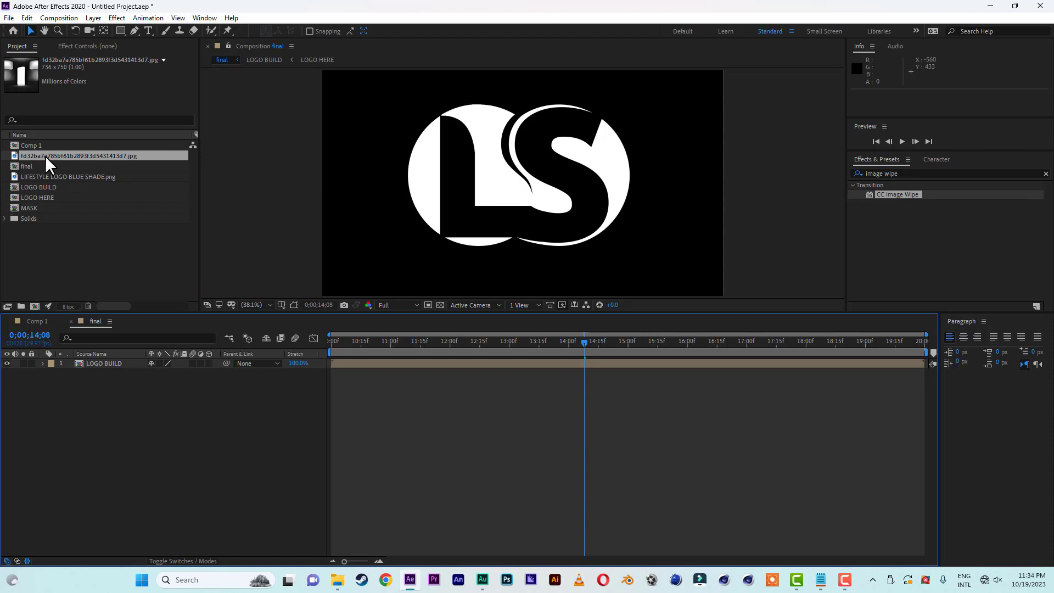
# Add the fd32ba7a785bf61b2893f3d5431413d7.jpg image beneath LOGO BUILD and pre-compose it as "glass" with all attributes moved.
pyautogui.moveTo(45, 156); pyautogui.dragTo(113, 430)
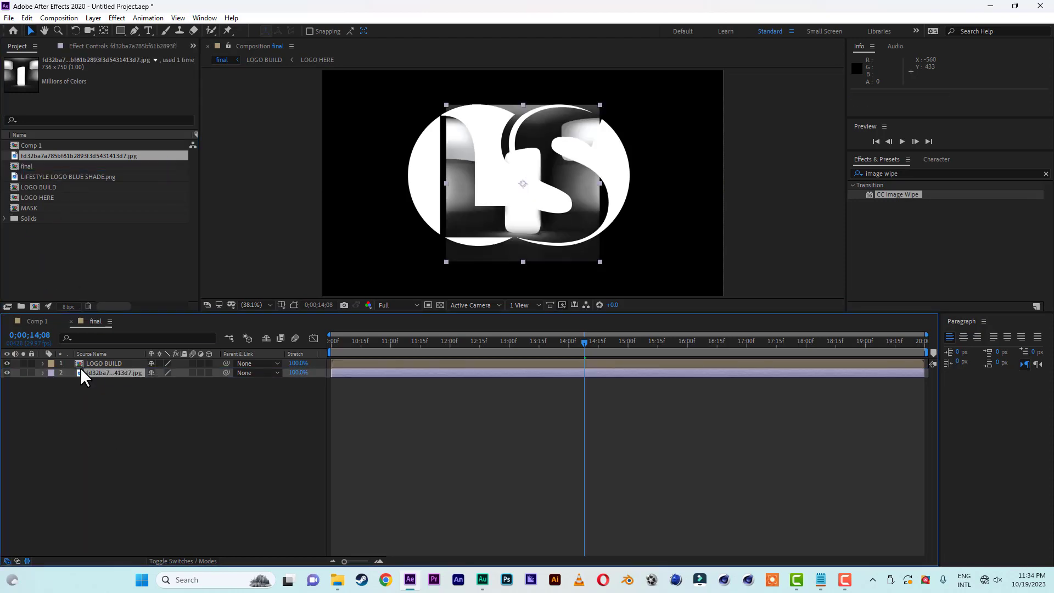
pyautogui.click(93, 18)
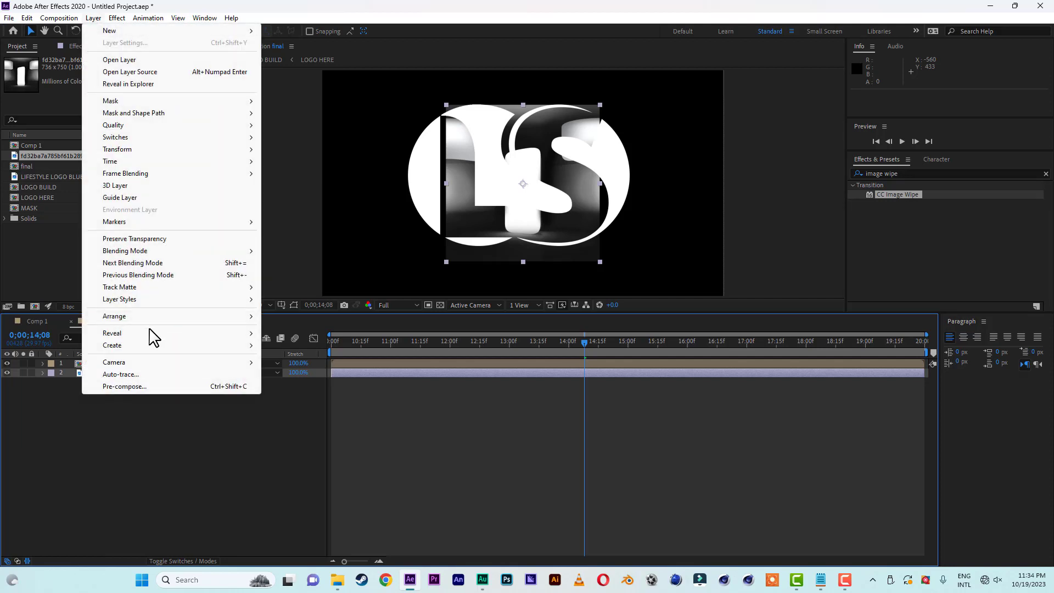
pyautogui.click(133, 387)
pyautogui.click(465, 295)
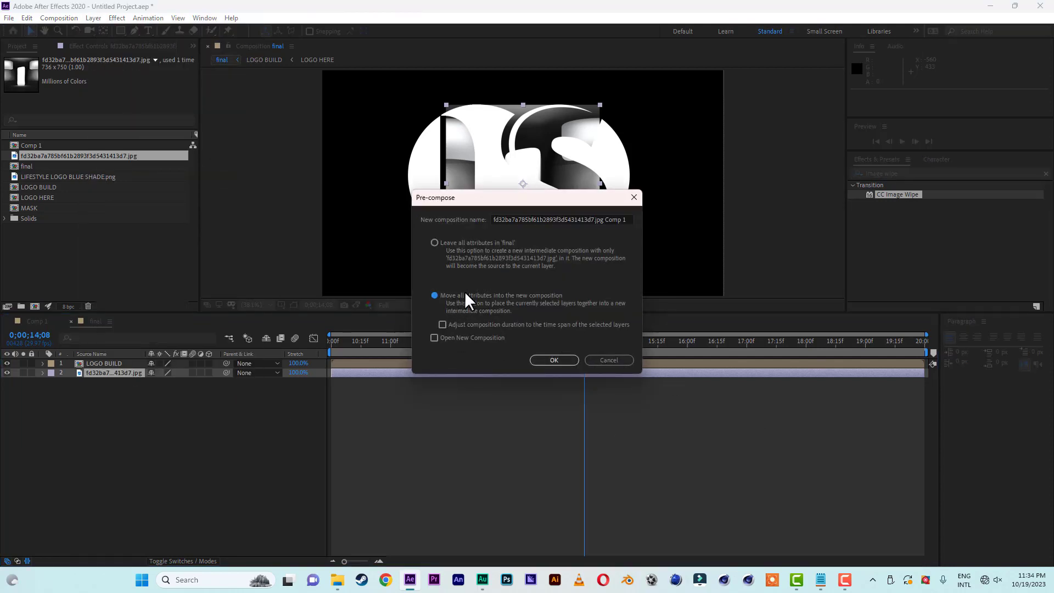
pyautogui.click(558, 219)
pyautogui.hotkey('ctrl', 'a')
pyautogui.press('BackSpace')
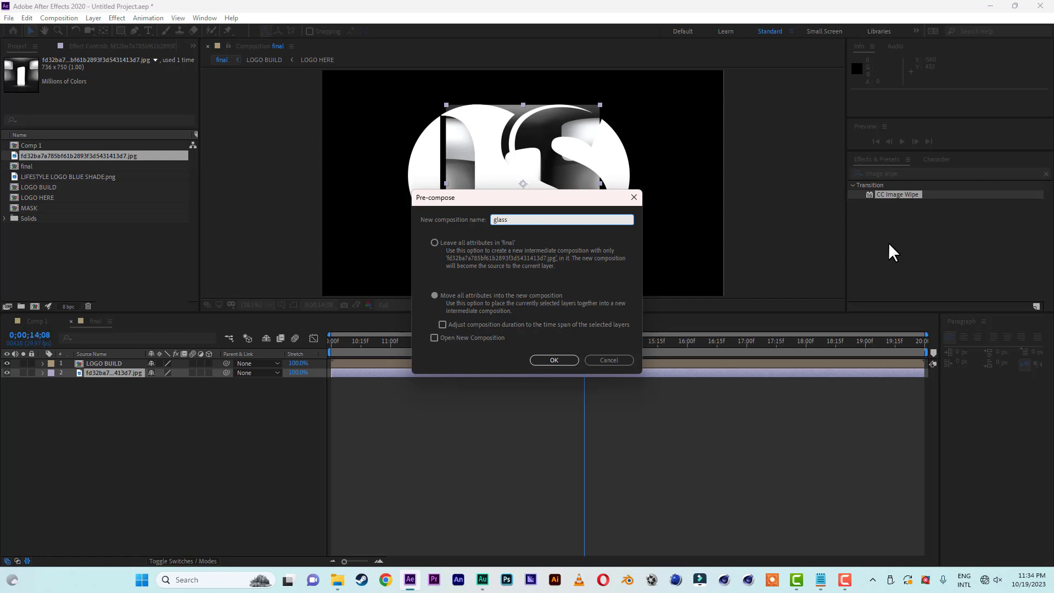
pyautogui.click(555, 360)
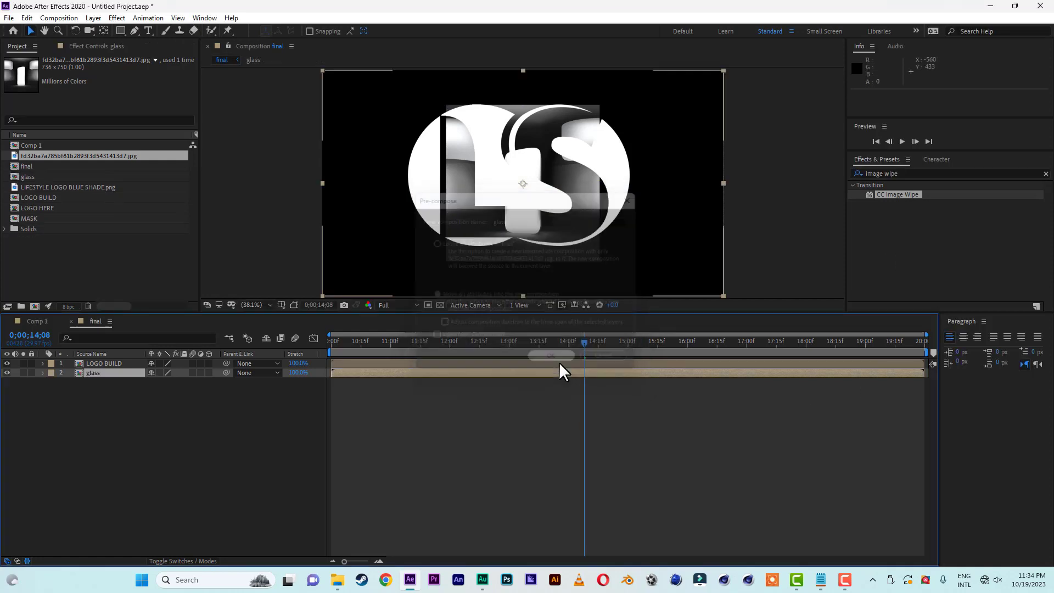
# Open the glass composition and set the image layer's scale to 50%.
pyautogui.doubleClick(93, 374)
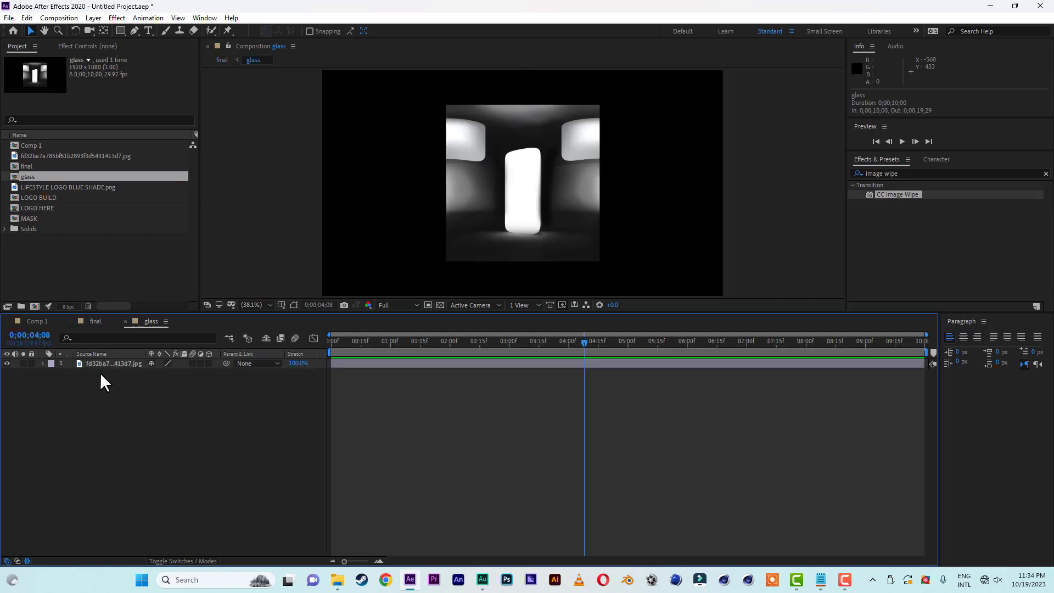
pyautogui.click(357, 344)
pyautogui.click(127, 362)
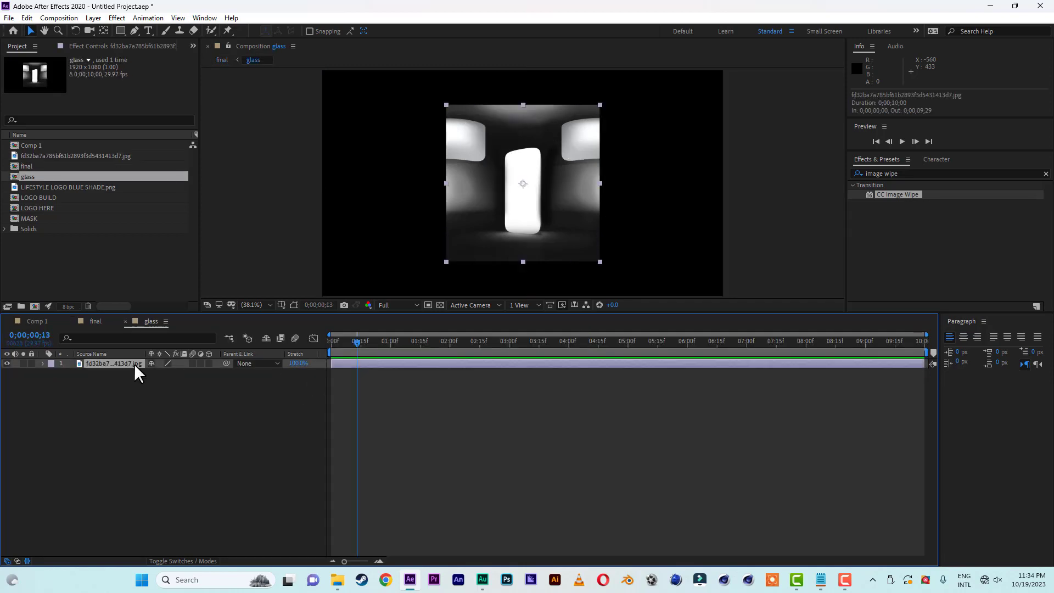
pyautogui.press('s')
pyautogui.moveTo(174, 373); pyautogui.dragTo(154, 372)
pyautogui.click(177, 373)
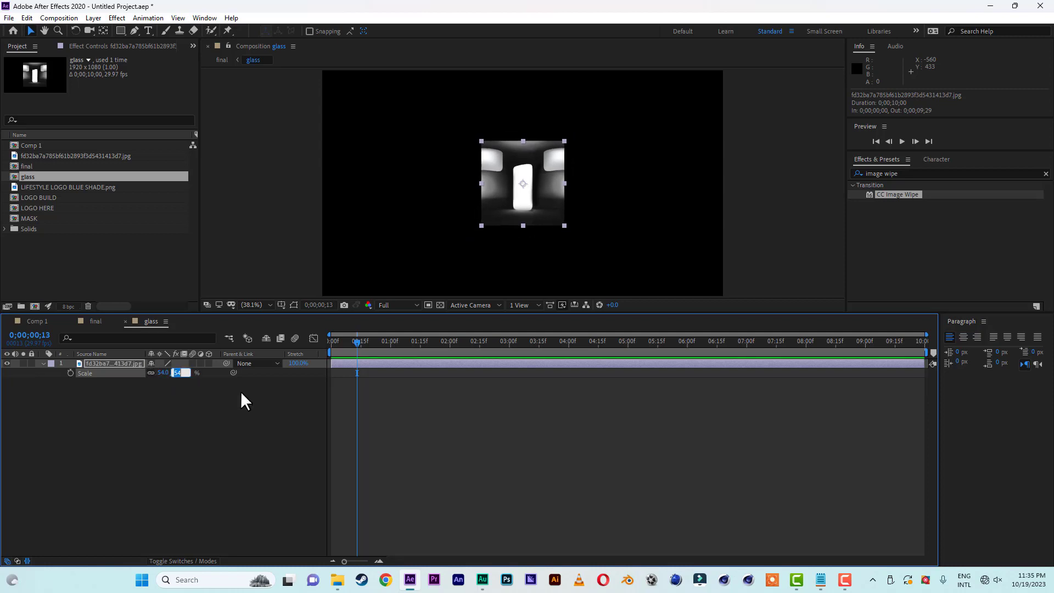
pyautogui.write('50')
pyautogui.press('Return')
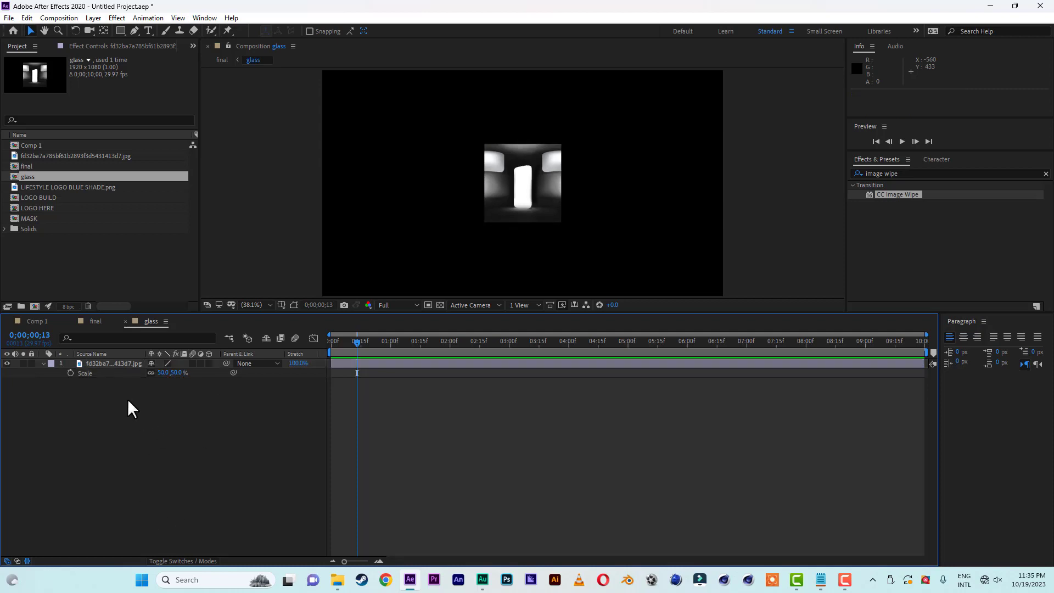
# Find the Motion Tile effect and apply it to the image layer in the glass composition.
pyautogui.click(925, 173)
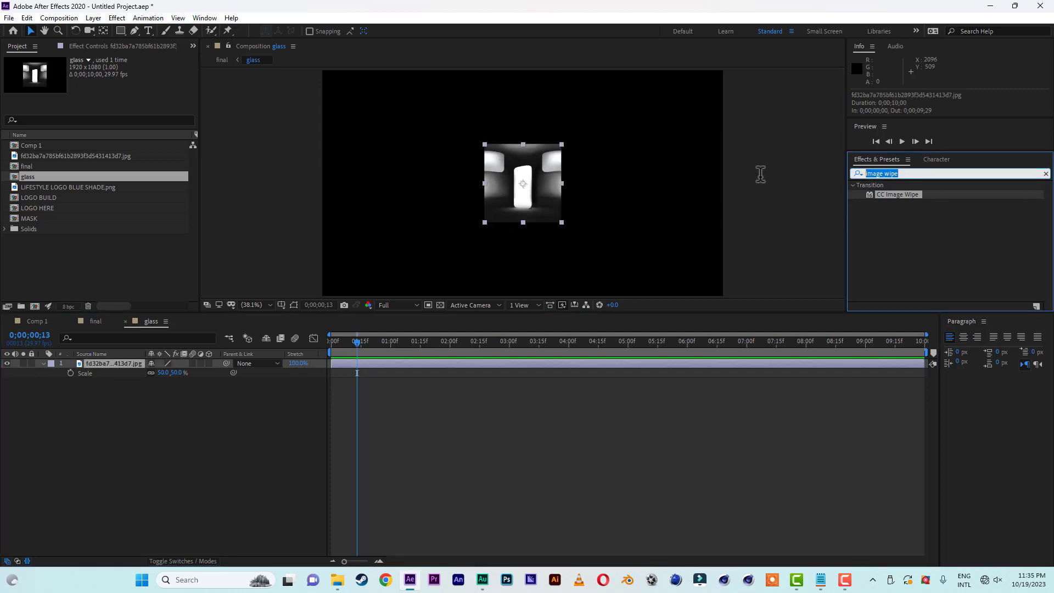
pyautogui.write('mot')
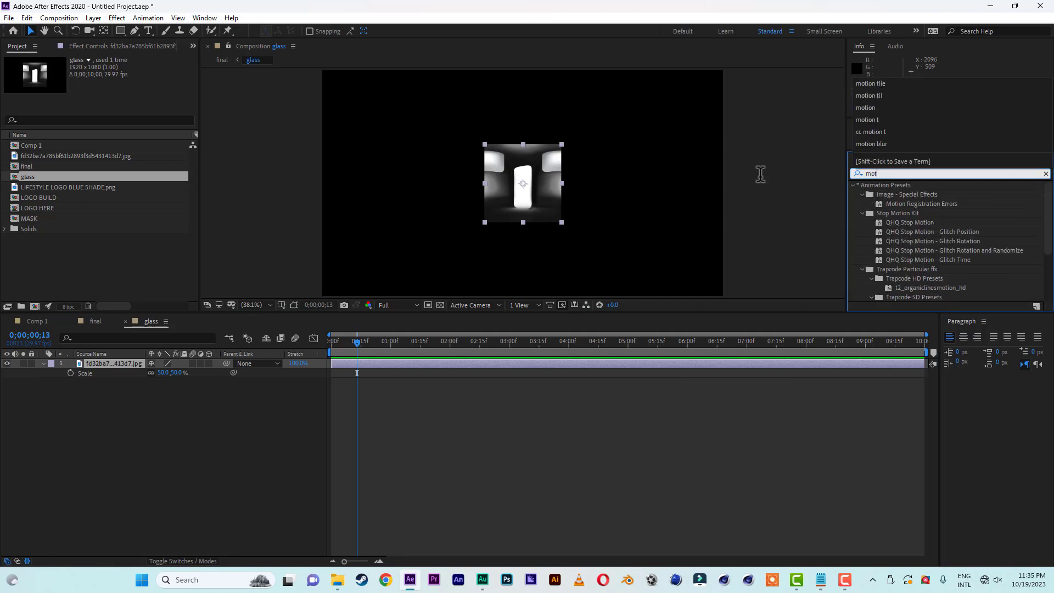
pyautogui.write('ion t')
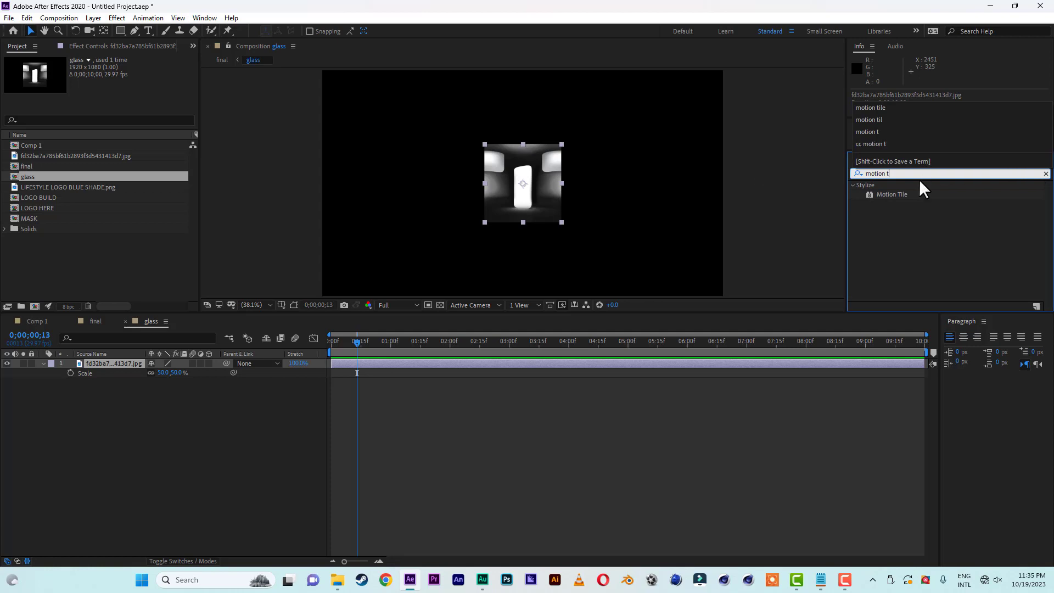
pyautogui.click(891, 193)
pyautogui.moveTo(891, 193); pyautogui.dragTo(108, 364)
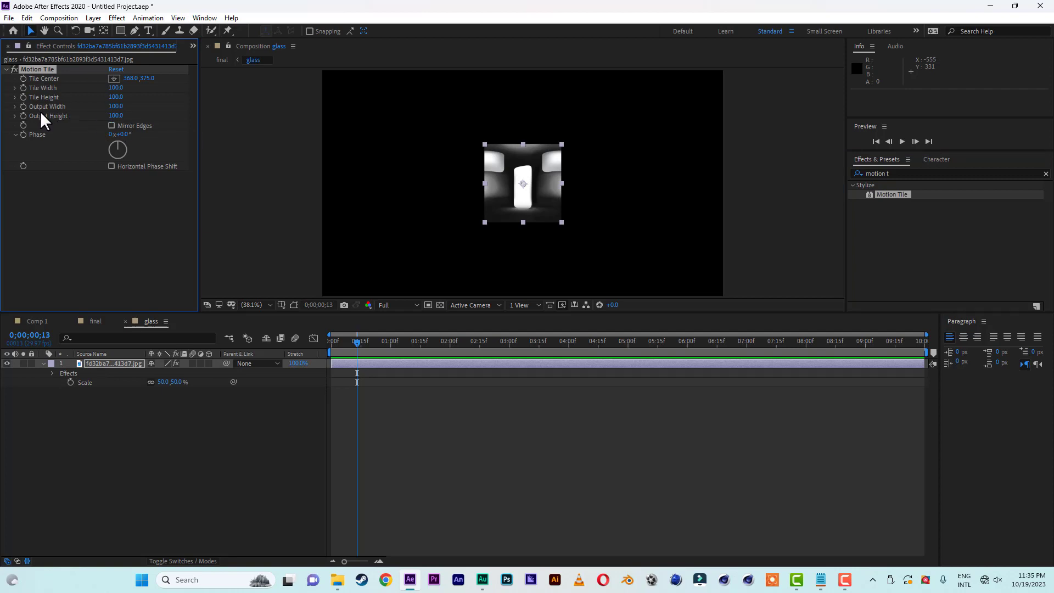
# Set the Motion Tile output width and output height to 1000 and enable Mirror Edges.
pyautogui.click(116, 106)
pyautogui.click(116, 116)
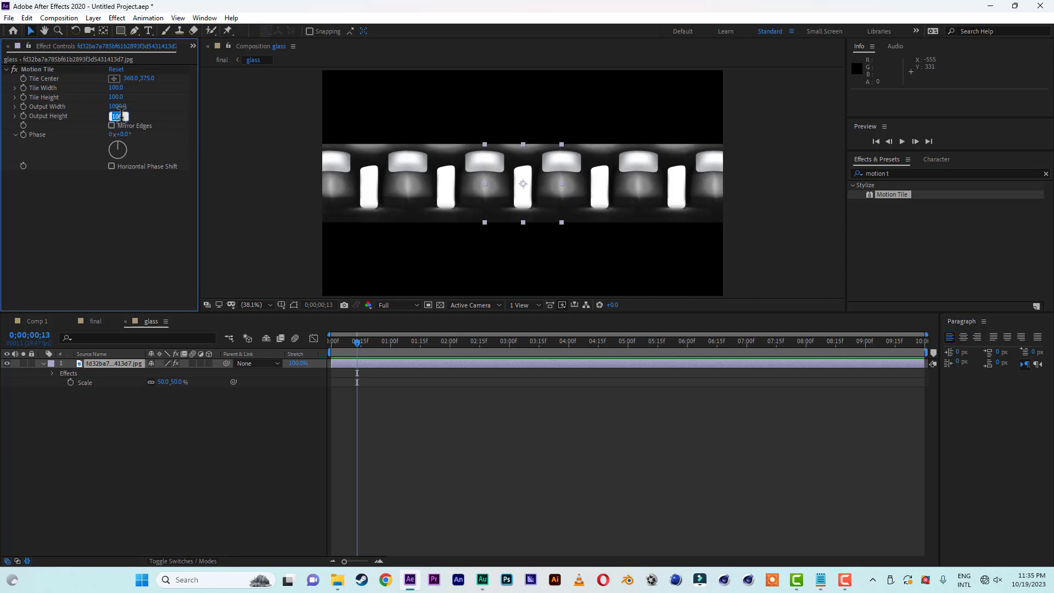
pyautogui.click(116, 116)
pyautogui.write('0')
pyautogui.click(124, 202)
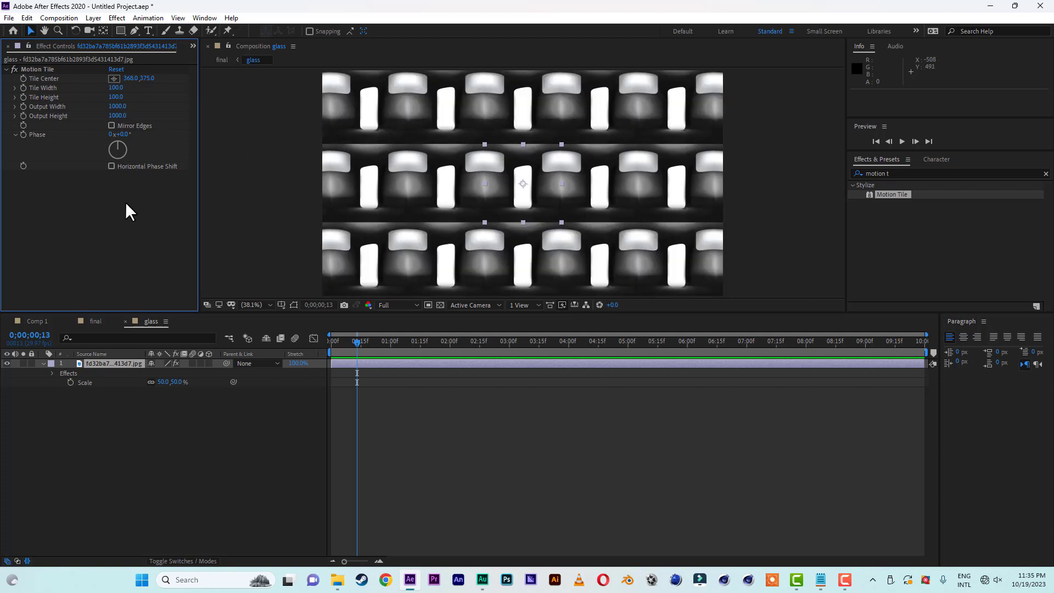
pyautogui.click(111, 125)
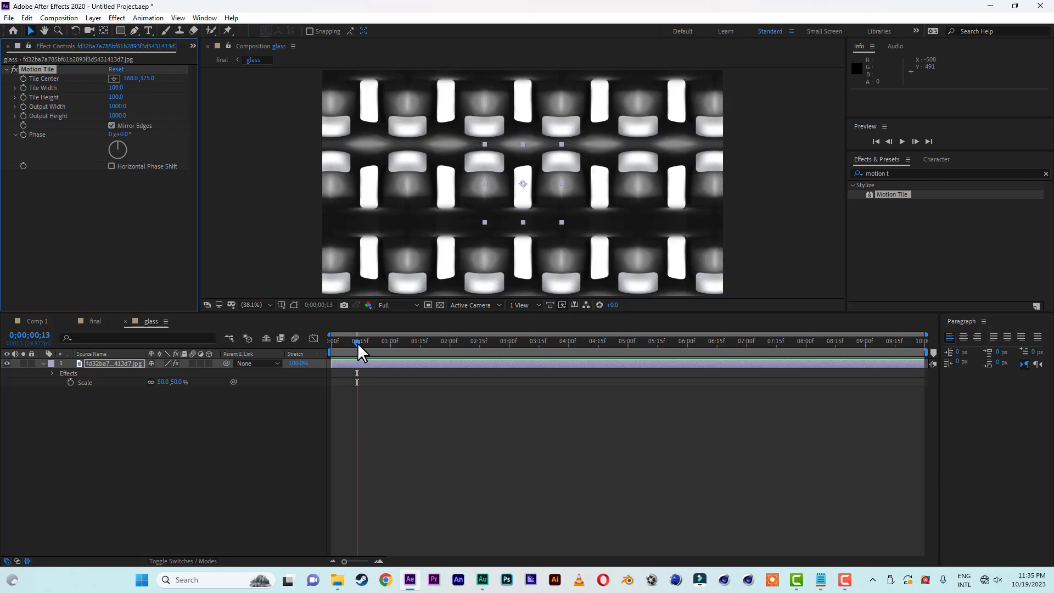
# Keyframe the Motion Tile center from 368, 375 at 0;00;00;00 to about 3837, 396 at 0;00;09;29, and scrub through the motion.
pyautogui.moveTo(357, 342); pyautogui.dragTo(316, 341)
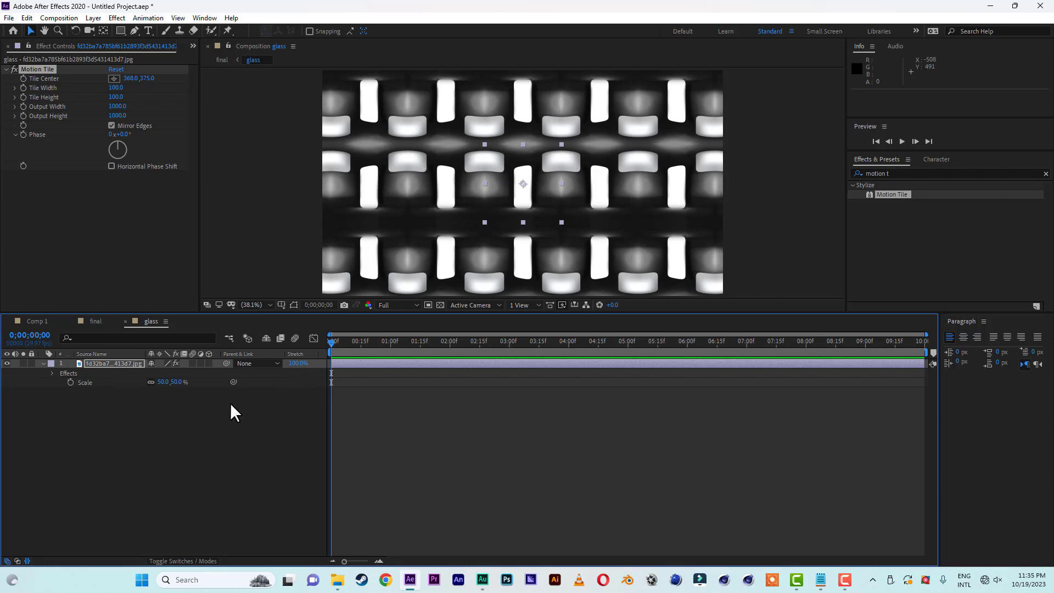
pyautogui.press('e')
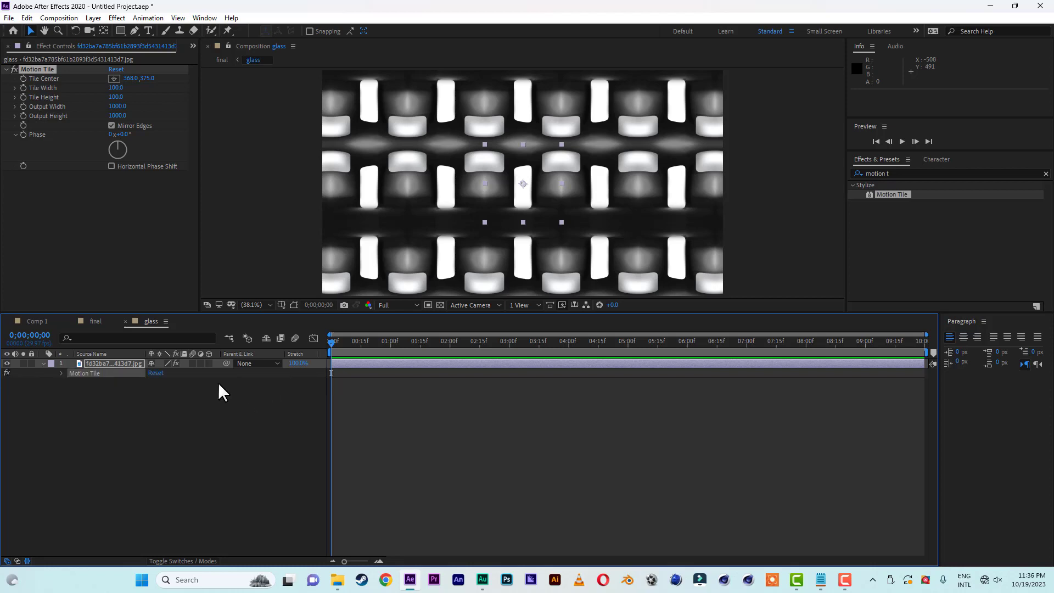
pyautogui.click(61, 373)
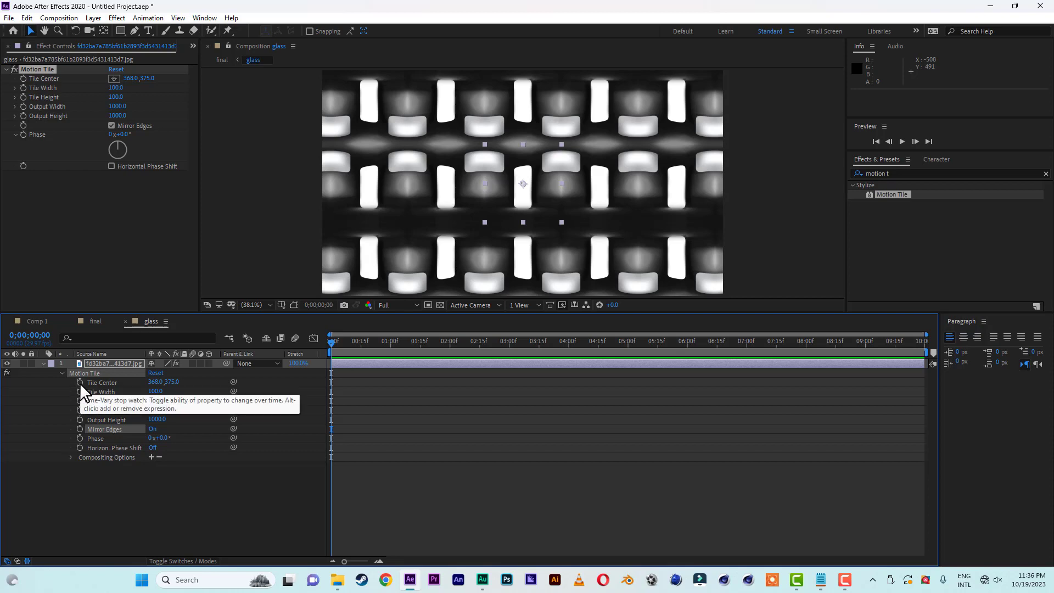
pyautogui.click(80, 382)
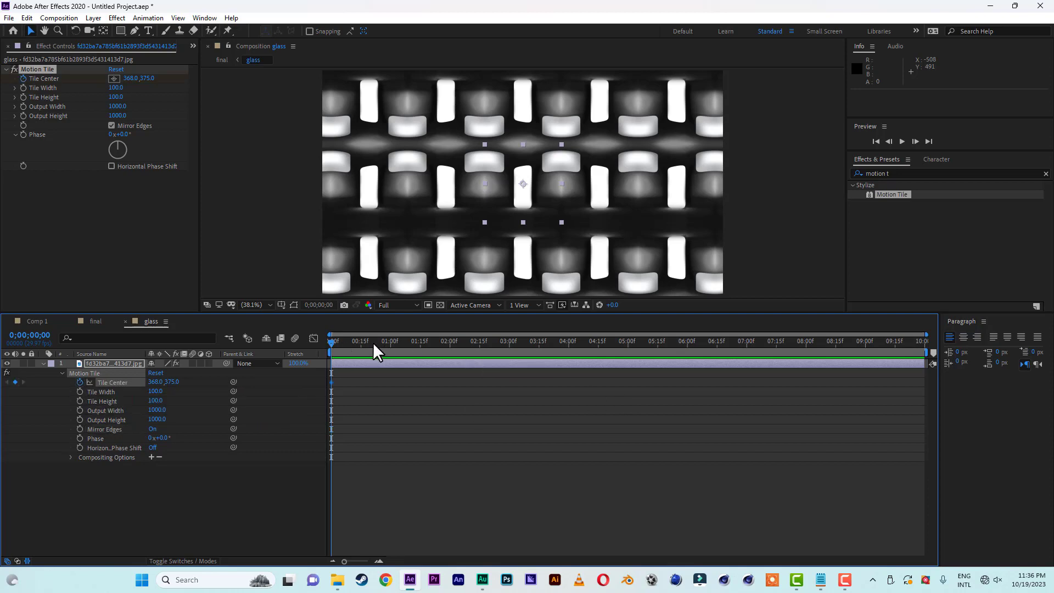
pyautogui.moveTo(373, 341); pyautogui.dragTo(931, 349)
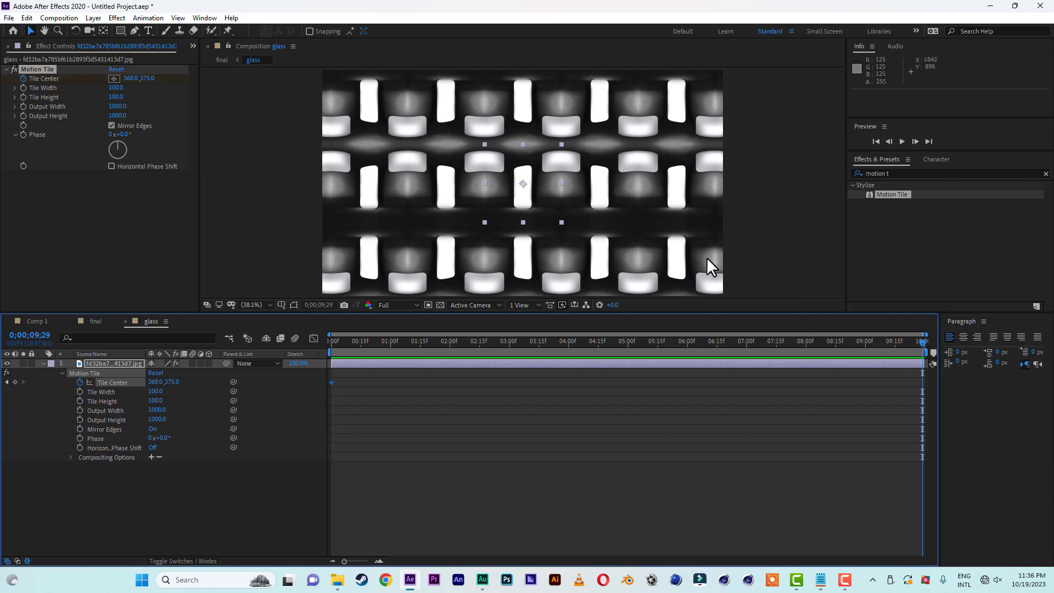
pyautogui.click(523, 184)
pyautogui.moveTo(522, 185); pyautogui.dragTo(885, 186)
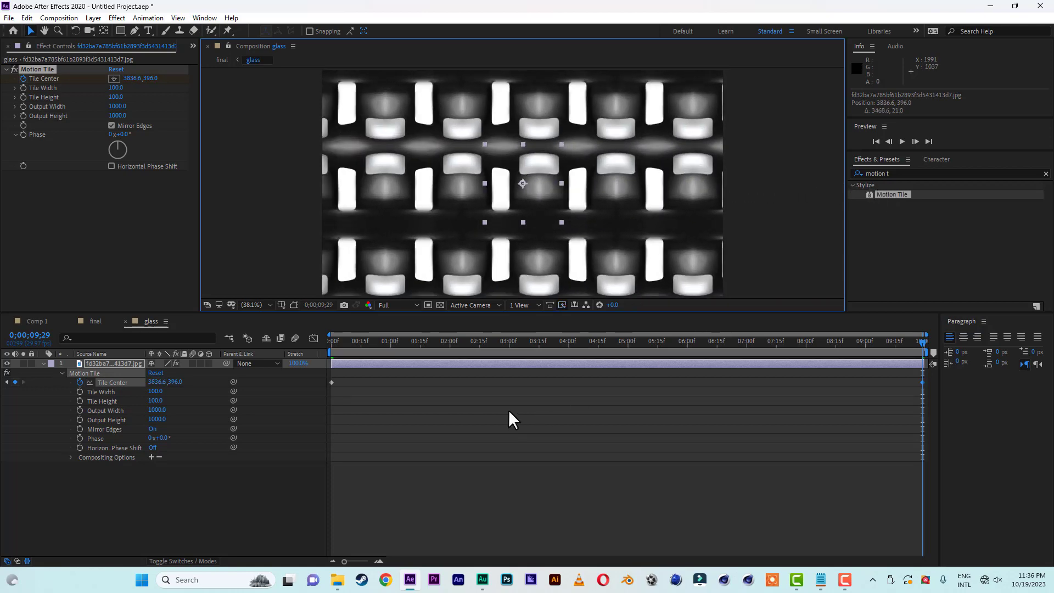
pyautogui.moveTo(332, 342); pyautogui.dragTo(944, 363)
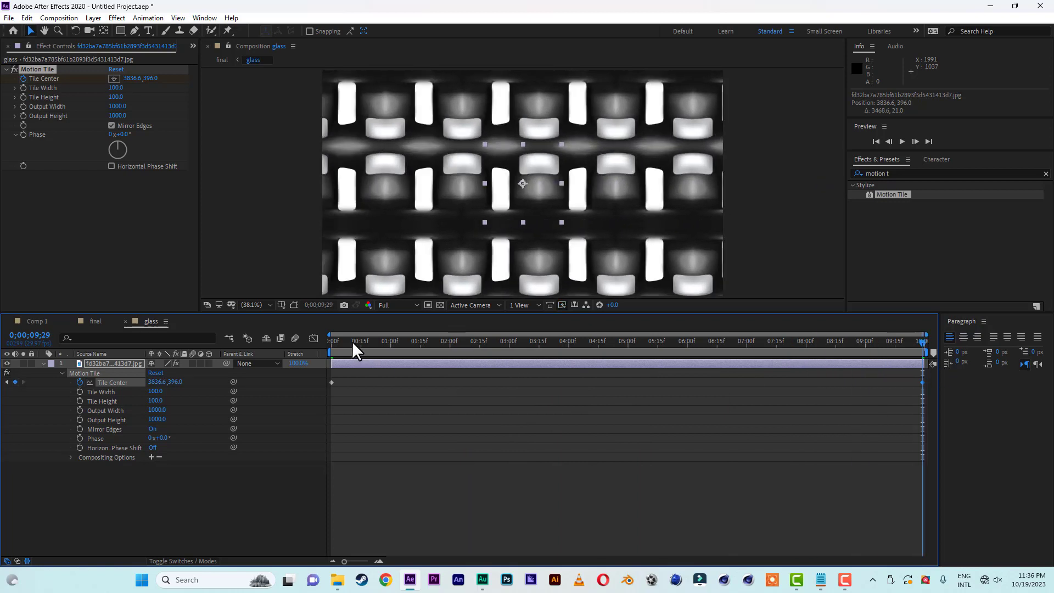
pyautogui.moveTo(352, 340); pyautogui.dragTo(322, 341)
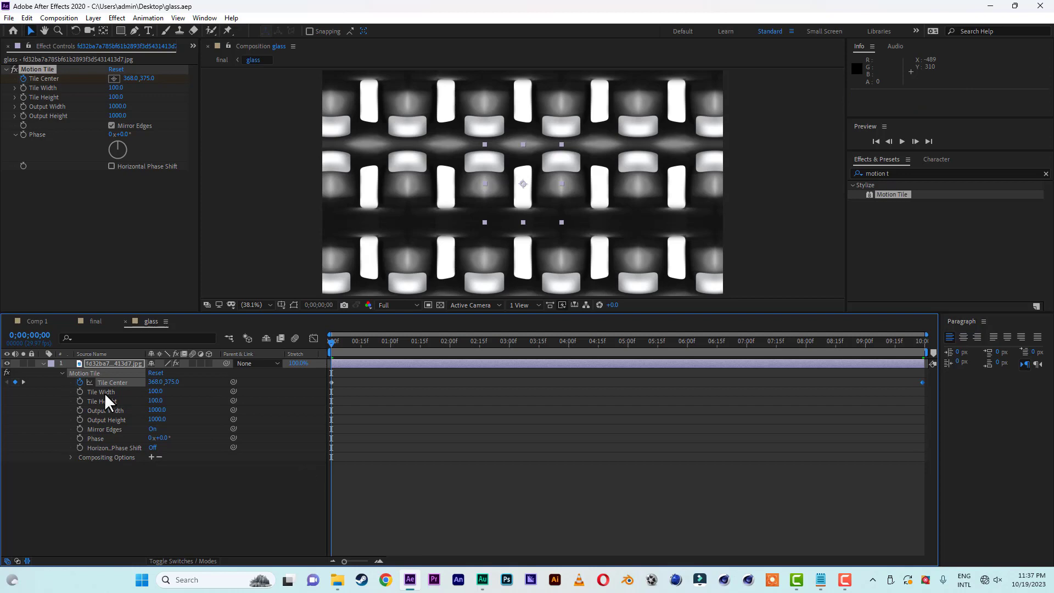
# Return to the final composition and add LOGO HERE as the lowest layer, beneath glass.
pyautogui.click(96, 321)
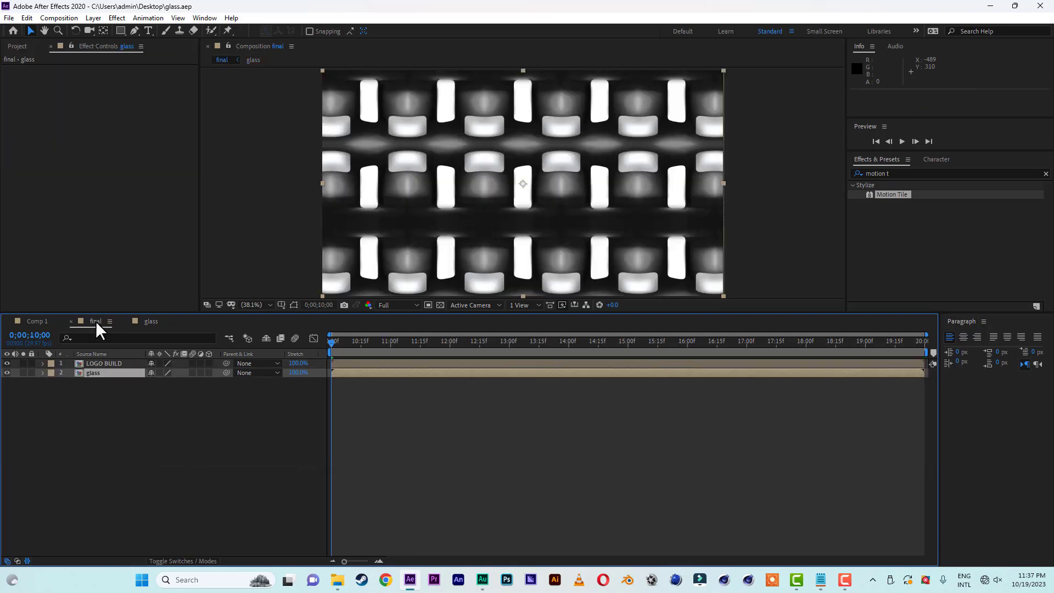
pyautogui.click(13, 46)
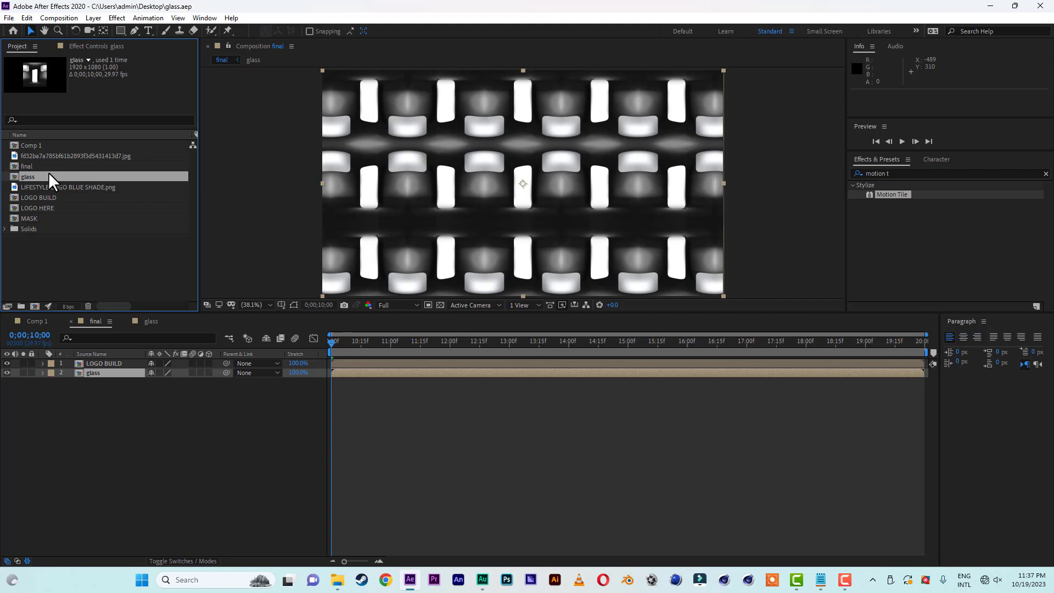
pyautogui.click(37, 208)
pyautogui.moveTo(37, 208); pyautogui.dragTo(91, 473)
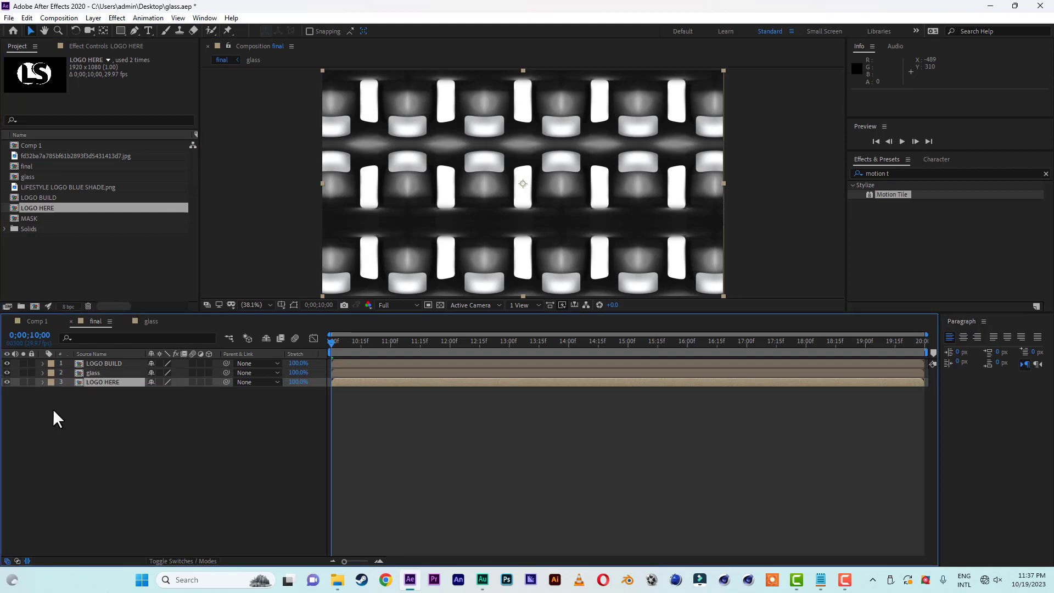
# Hide the LOGO HERE layer, set the glass layer's track matte to Alpha Matte "LOGO BUILD", and scrub through the reveal.
pyautogui.click(7, 381)
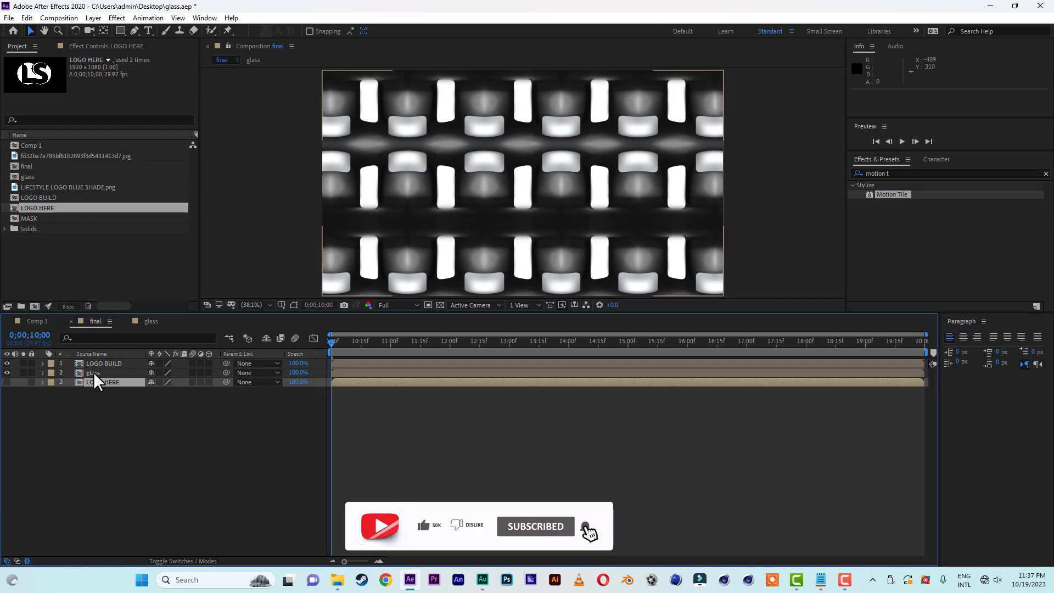
pyautogui.click(93, 371)
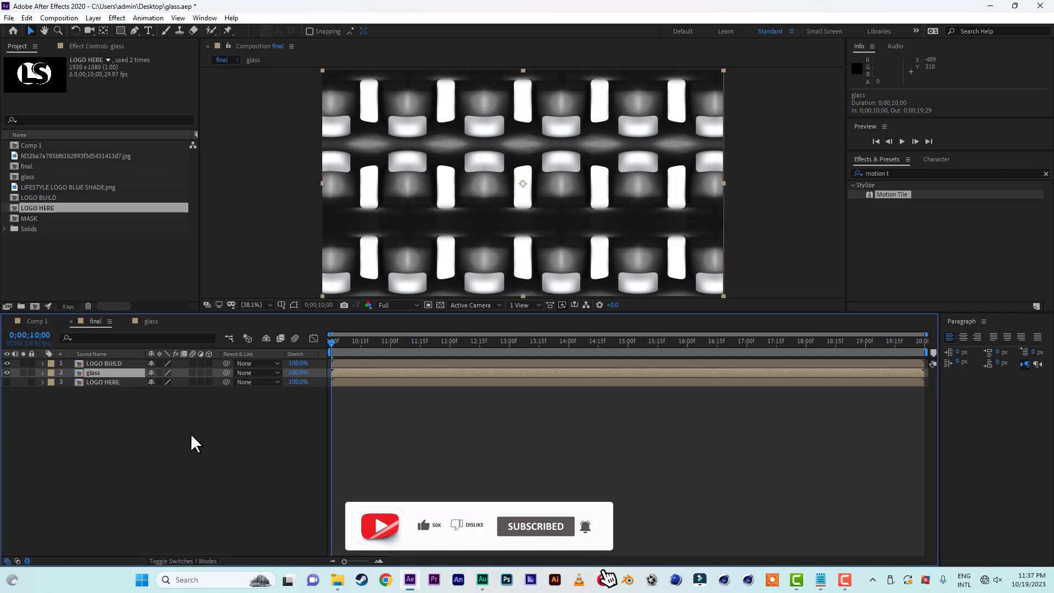
pyautogui.click(190, 560)
pyautogui.click(209, 372)
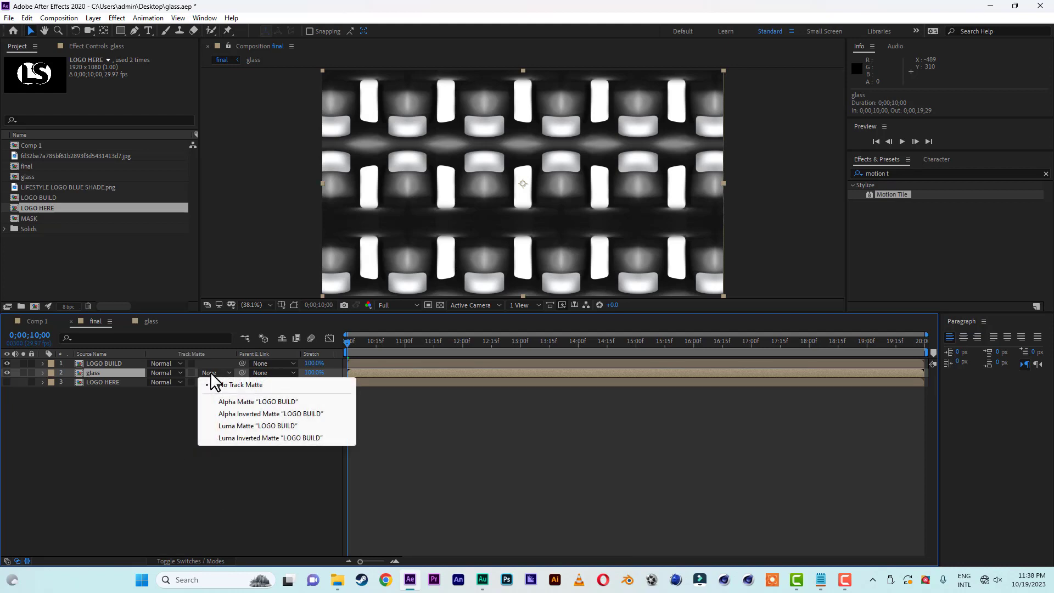
pyautogui.click(238, 403)
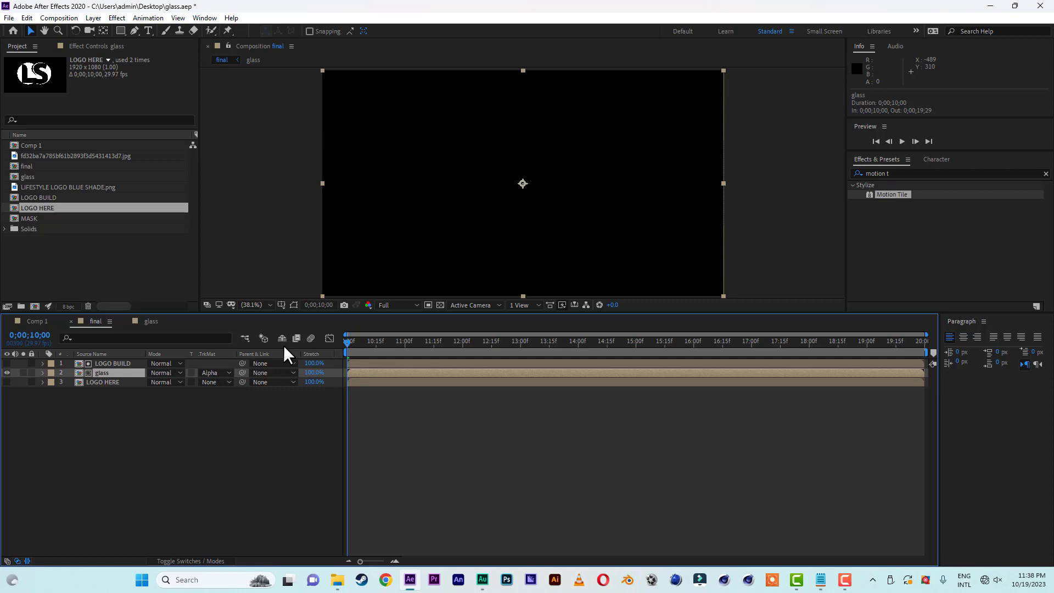
pyautogui.moveTo(346, 342); pyautogui.dragTo(767, 351)
pyautogui.click(346, 342)
# Find the CC Glass effect, apply it to the glass layer, and move the current time to 0;00;14;26.
pyautogui.click(900, 173)
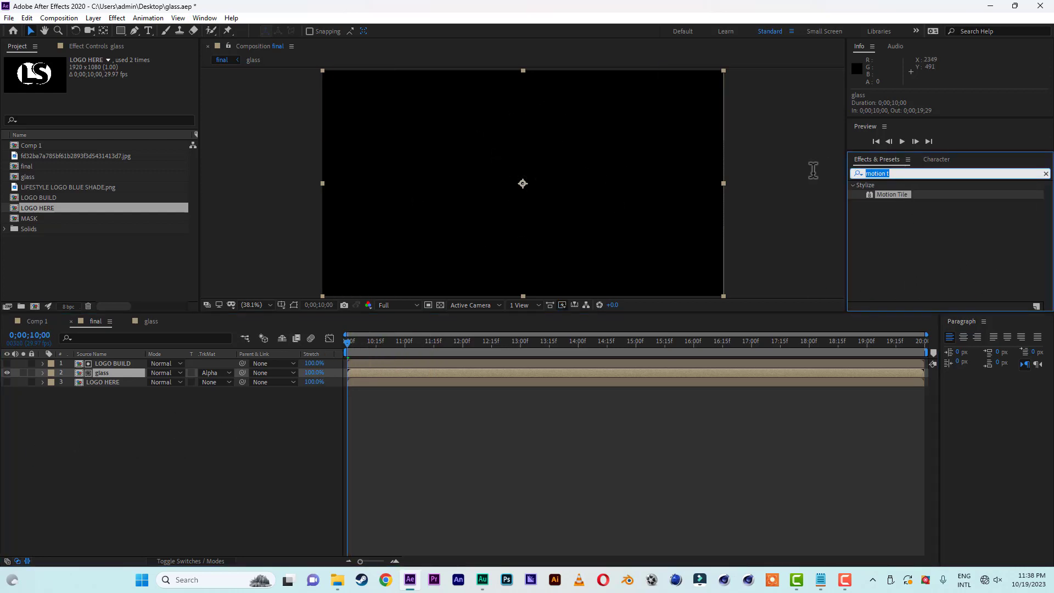
pyautogui.write('cc')
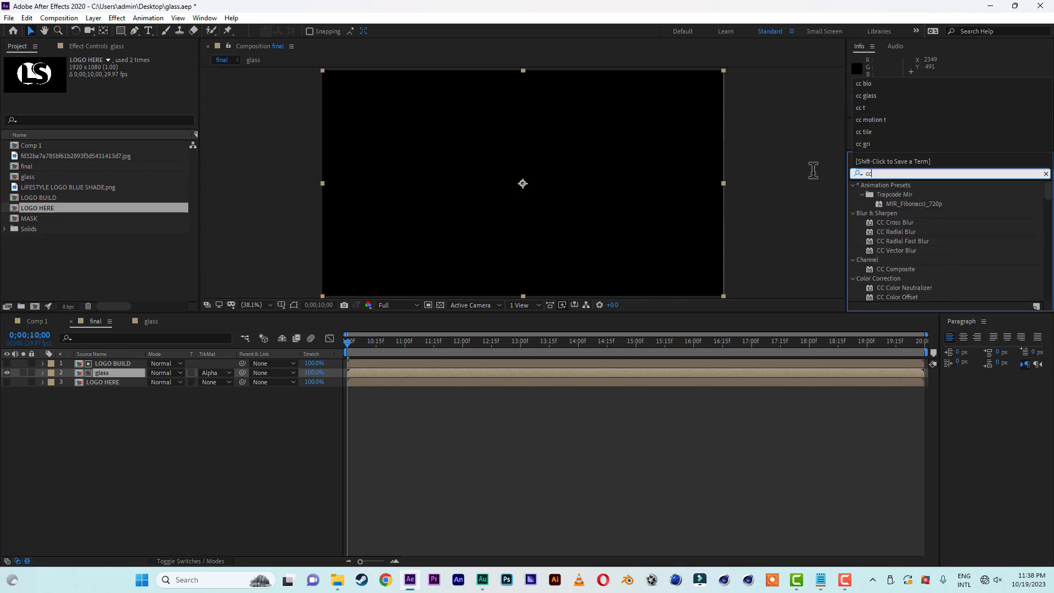
pyautogui.write(' glass')
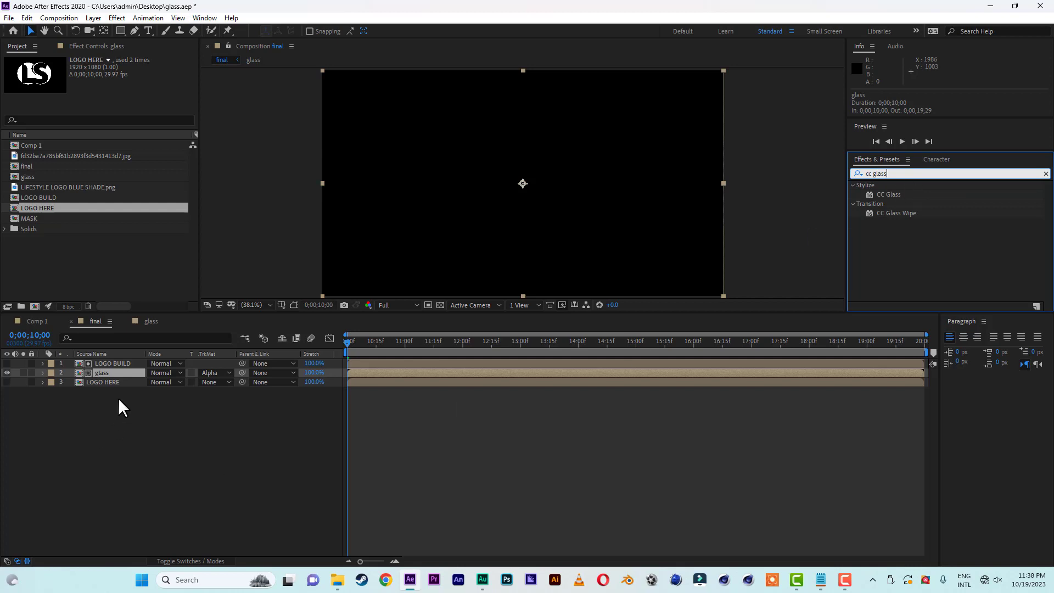
pyautogui.click(893, 195)
pyautogui.moveTo(884, 193); pyautogui.dragTo(230, 367)
pyautogui.moveTo(107, 367); pyautogui.dragTo(100, 373)
pyautogui.click(629, 342)
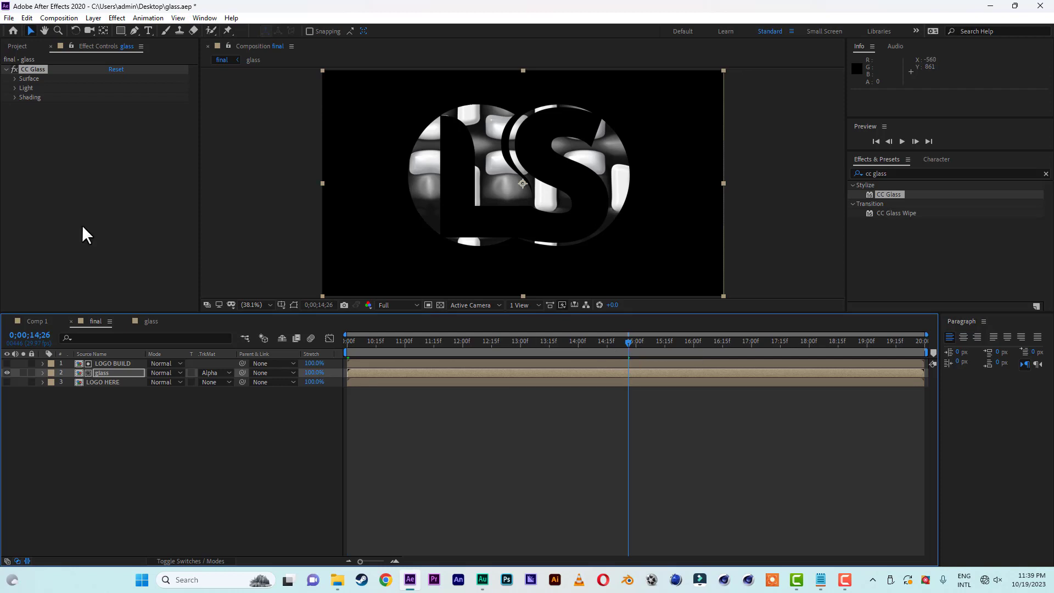
# Set the CC Glass bump map to the LOGO HERE layer and its surface softness to 50.
pyautogui.click(15, 79)
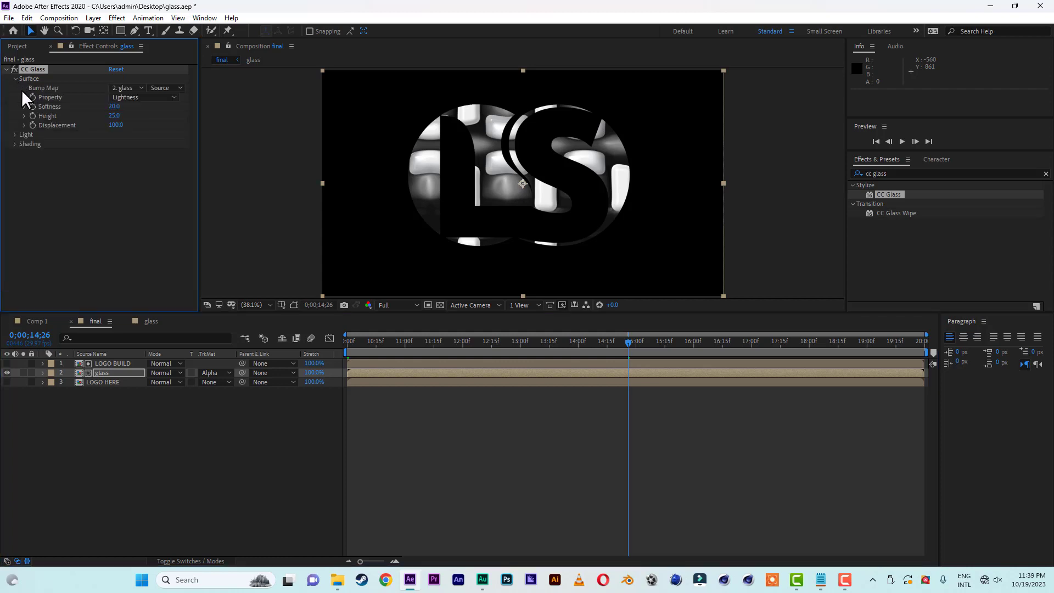
pyautogui.click(127, 87)
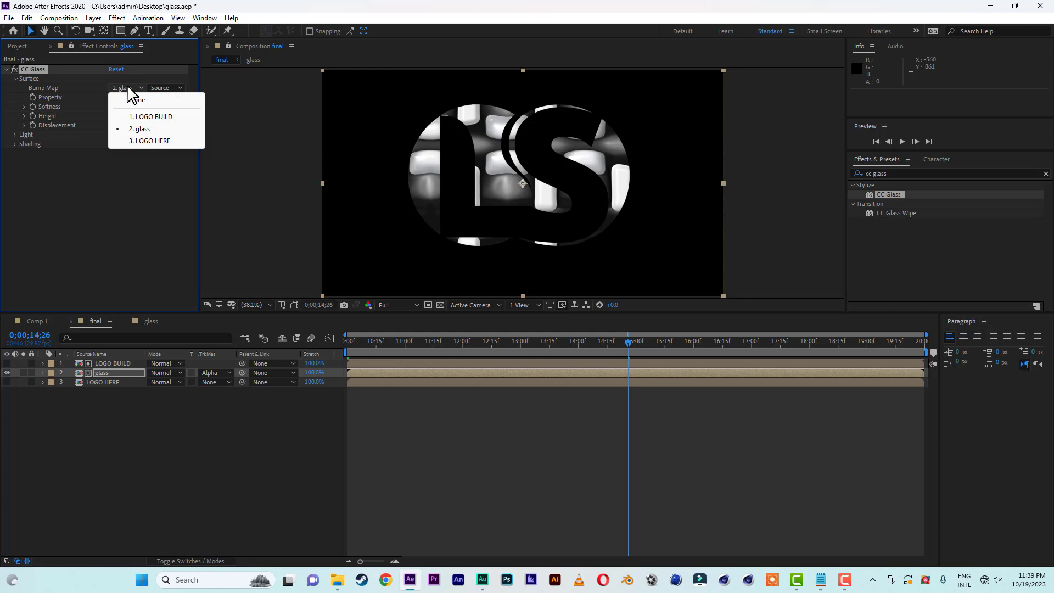
pyautogui.click(148, 140)
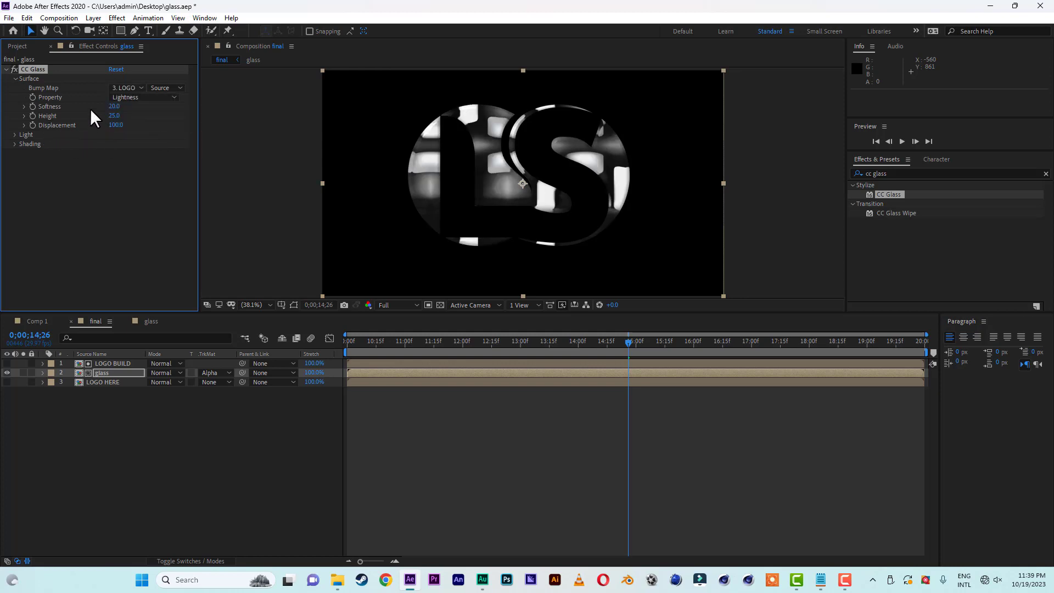
pyautogui.click(113, 106)
pyautogui.write('50')
pyautogui.click(134, 197)
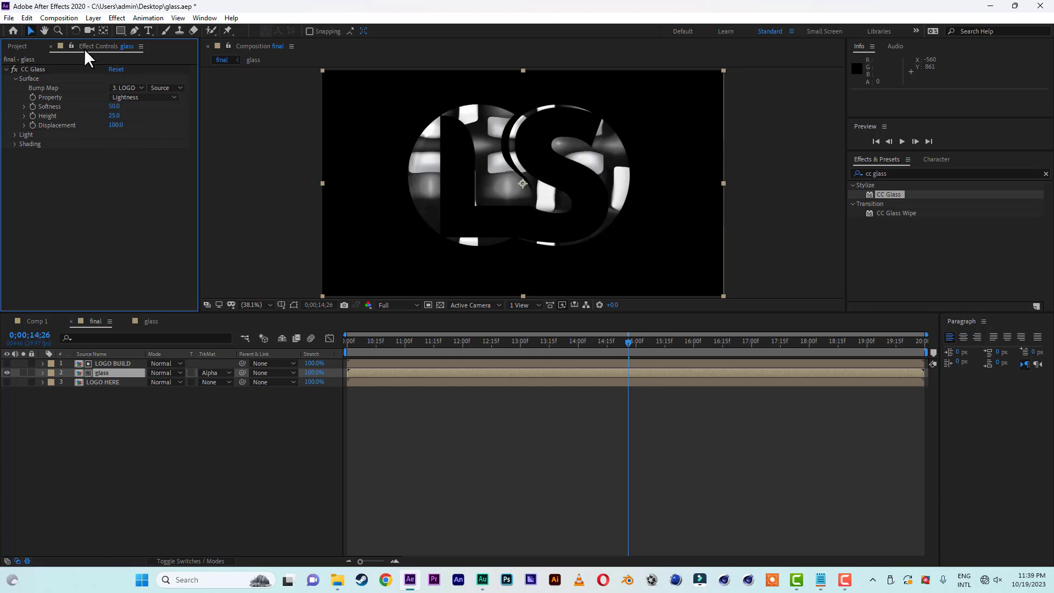
# Set the CC Glass surface height to 50 and displacement to -445.
pyautogui.click(114, 116)
pyautogui.write('50')
pyautogui.click(126, 177)
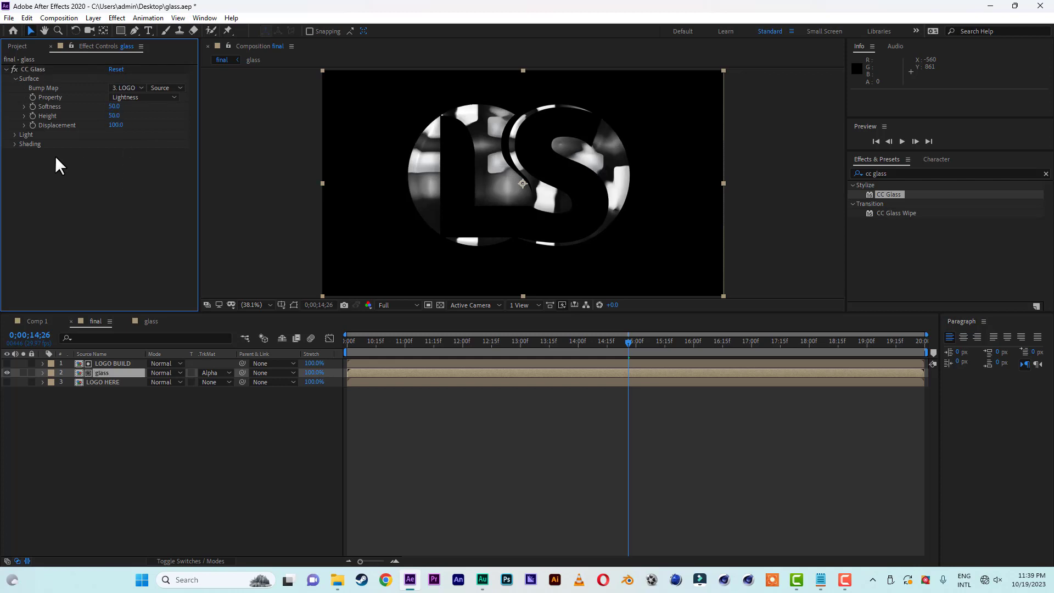
pyautogui.click(115, 125)
pyautogui.write('-')
pyautogui.write('445')
pyautogui.press('Return')
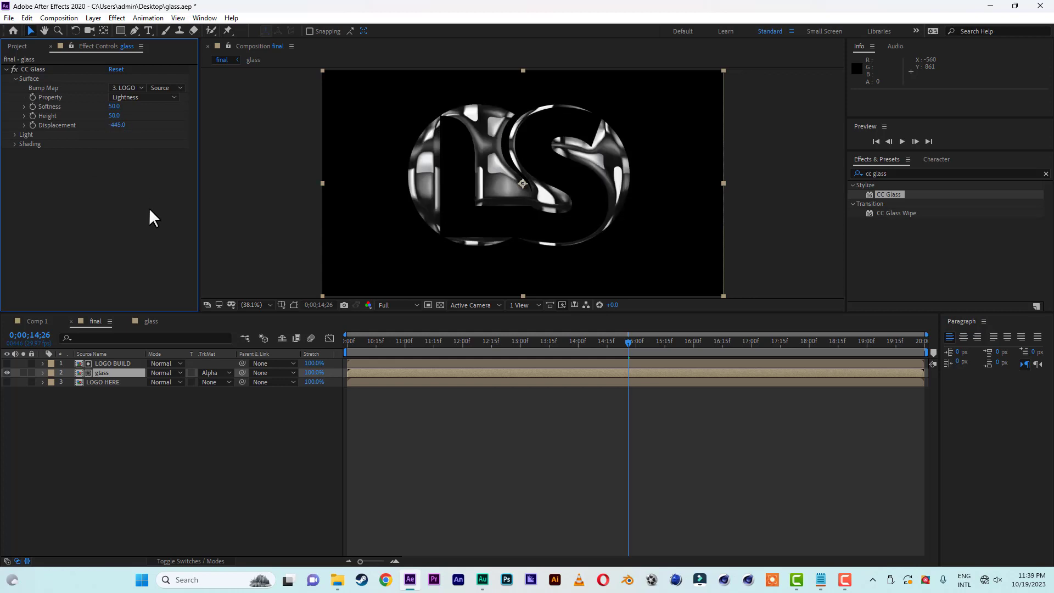
# Change the CC Glass light type to Point Light and collapse the effect's settings.
pyautogui.click(15, 134)
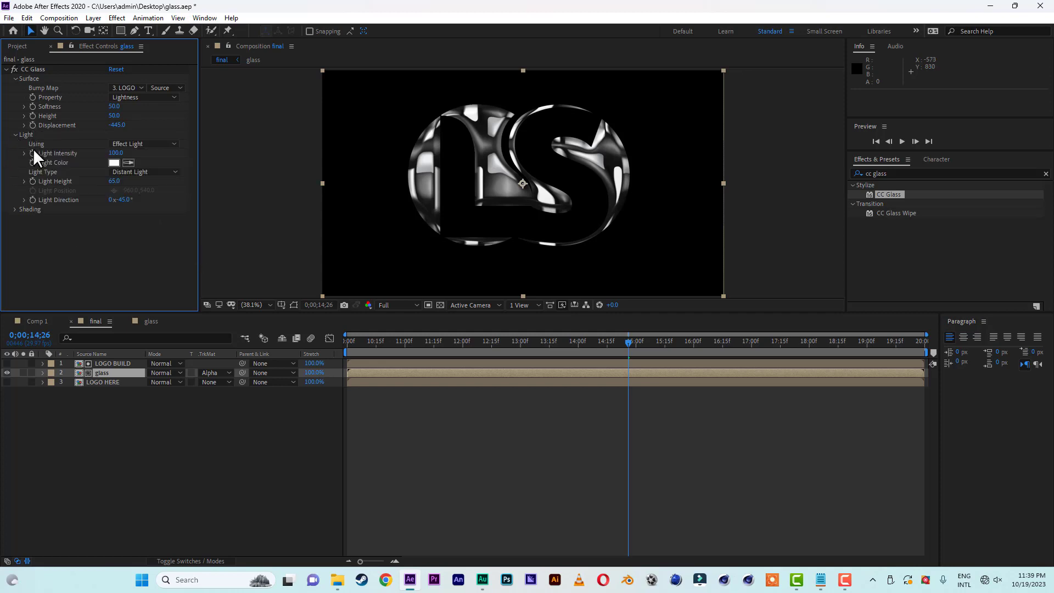
pyautogui.click(150, 171)
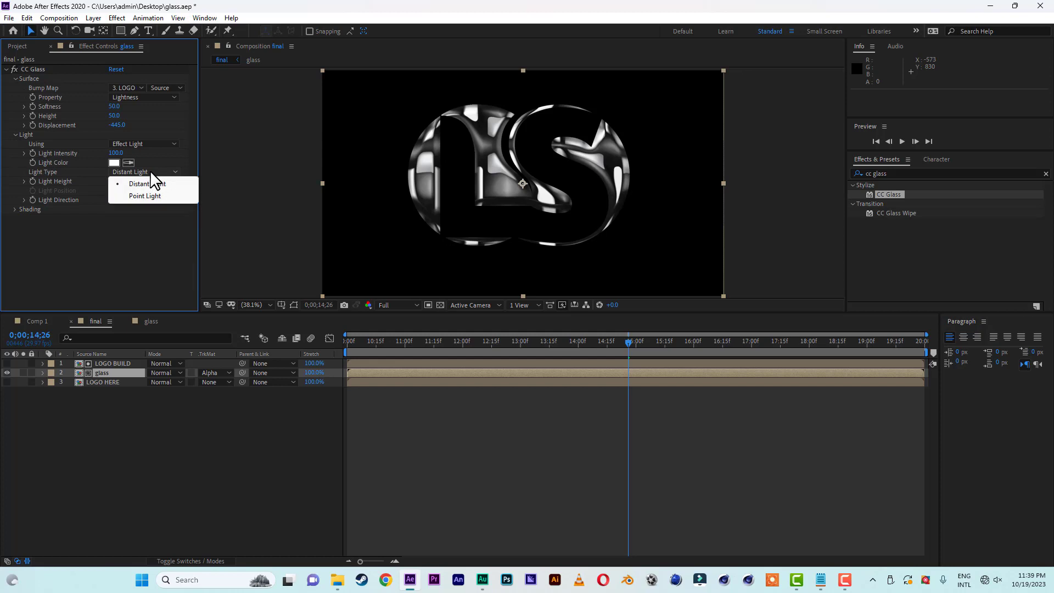
pyautogui.click(147, 196)
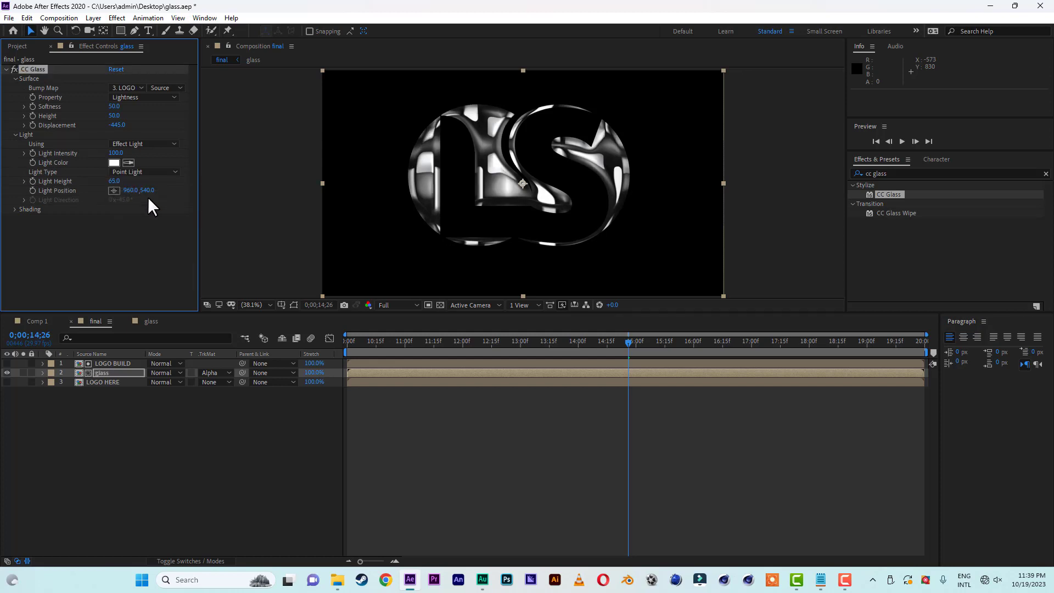
pyautogui.click(6, 69)
# Find the CC Blobbylize effect and apply it to the glass layer.
pyautogui.click(911, 173)
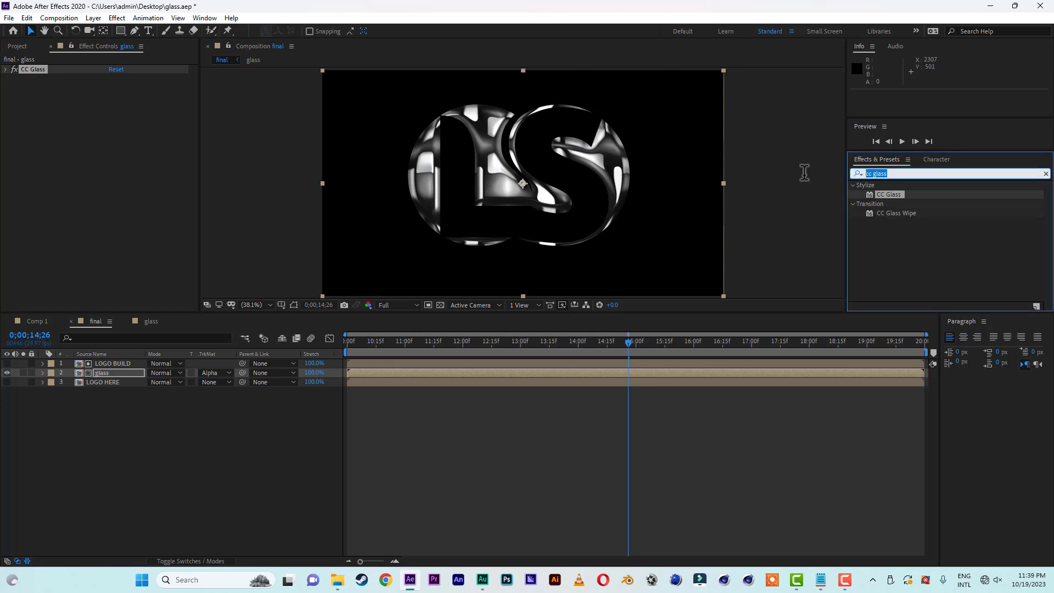
pyautogui.write('cc')
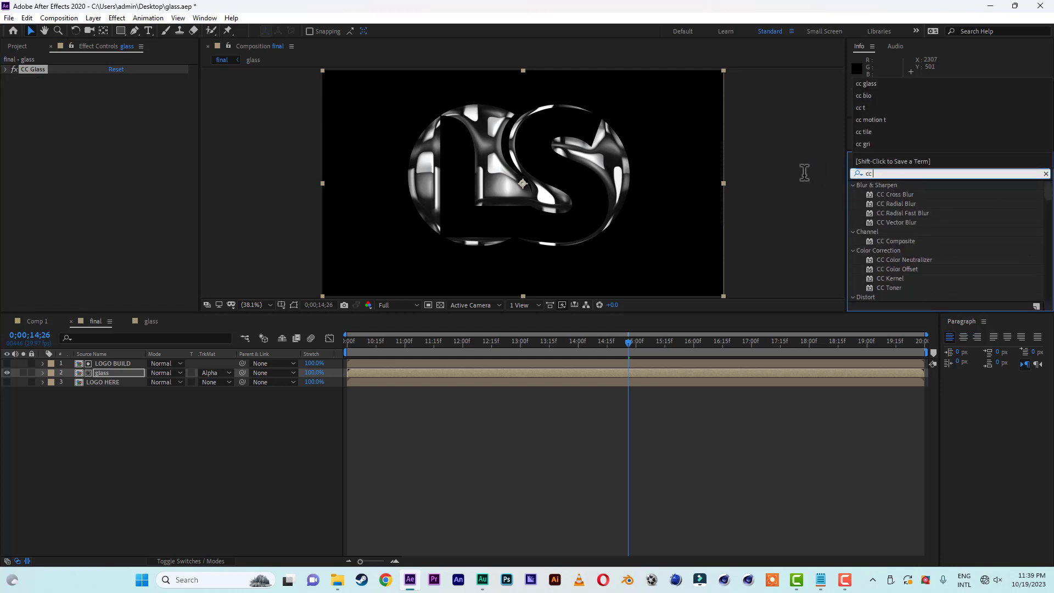
pyautogui.write(' blo')
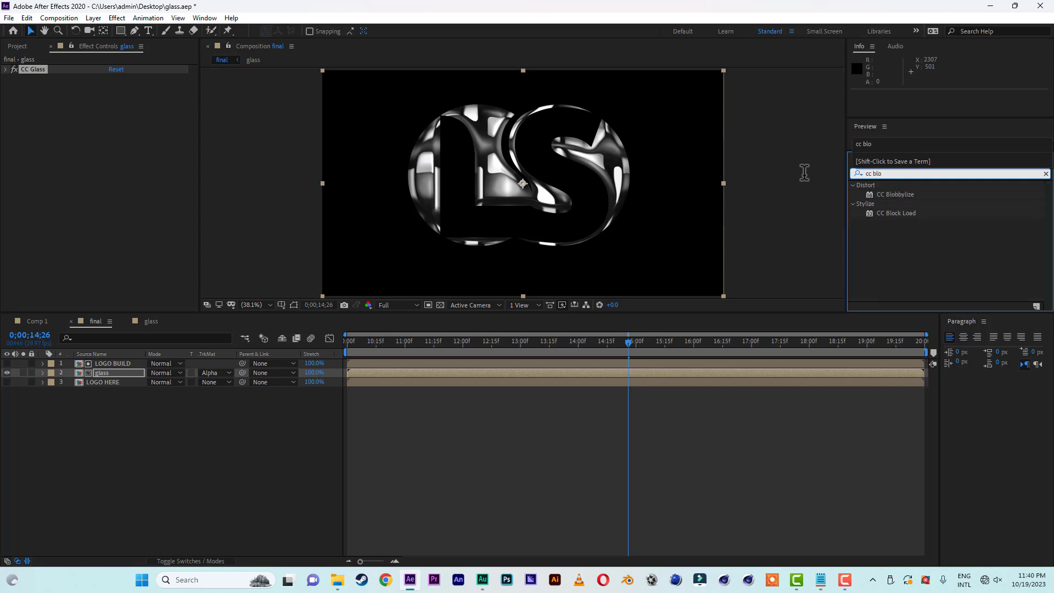
pyautogui.write('bb')
pyautogui.moveTo(898, 194); pyautogui.dragTo(120, 371)
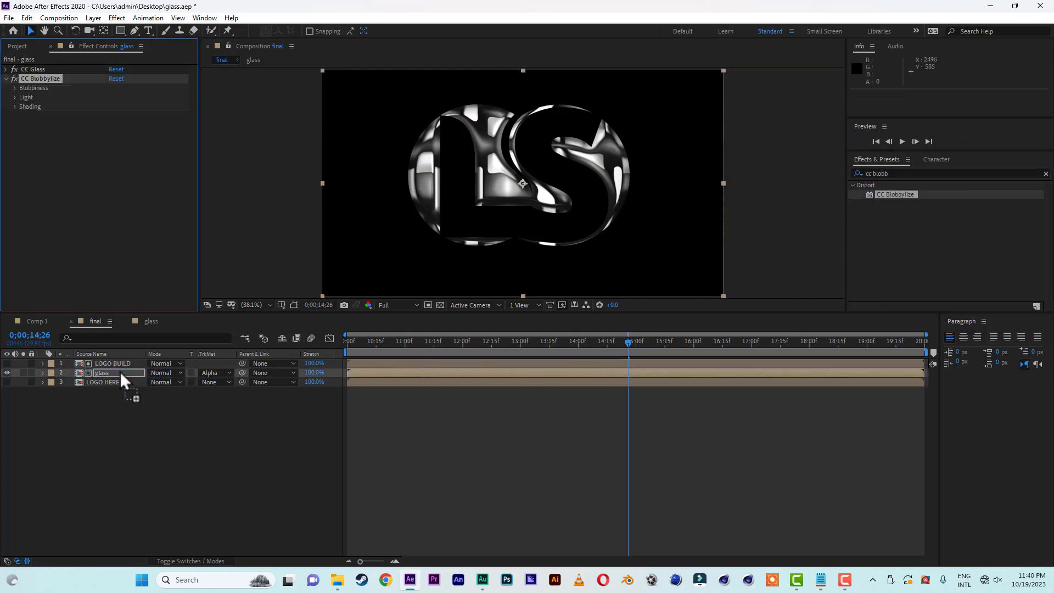
# Set the CC Blobbylize blob layer to LOGO HERE and its property to Alpha.
pyautogui.click(15, 89)
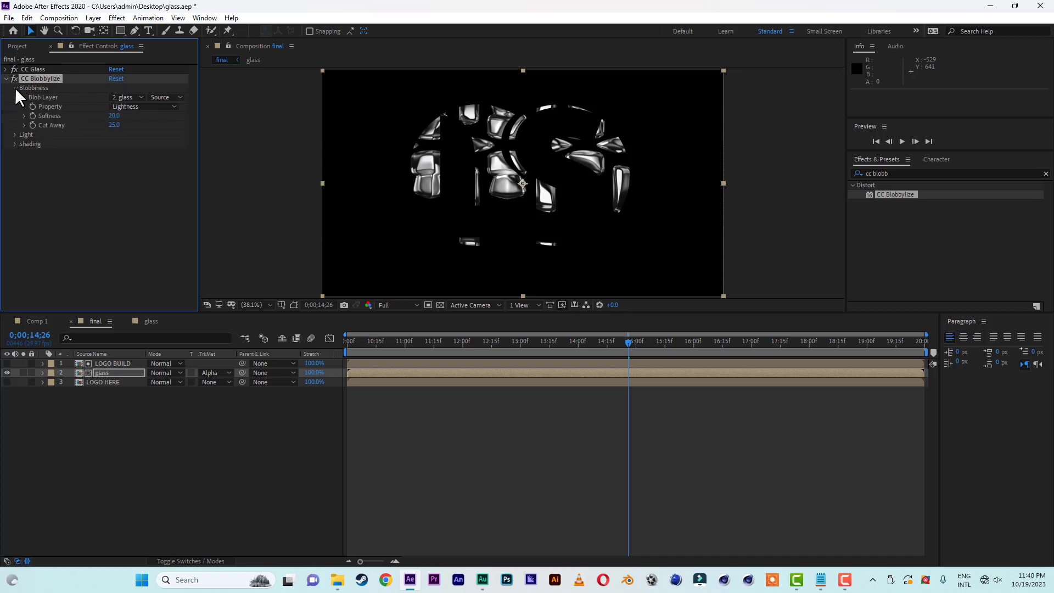
pyautogui.click(14, 134)
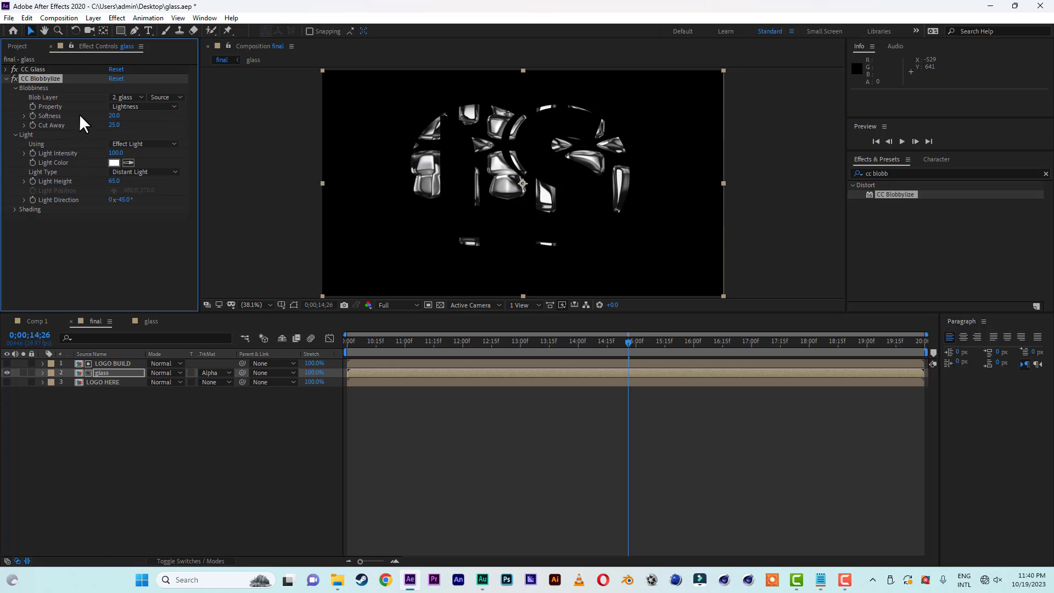
pyautogui.click(119, 95)
pyautogui.click(134, 149)
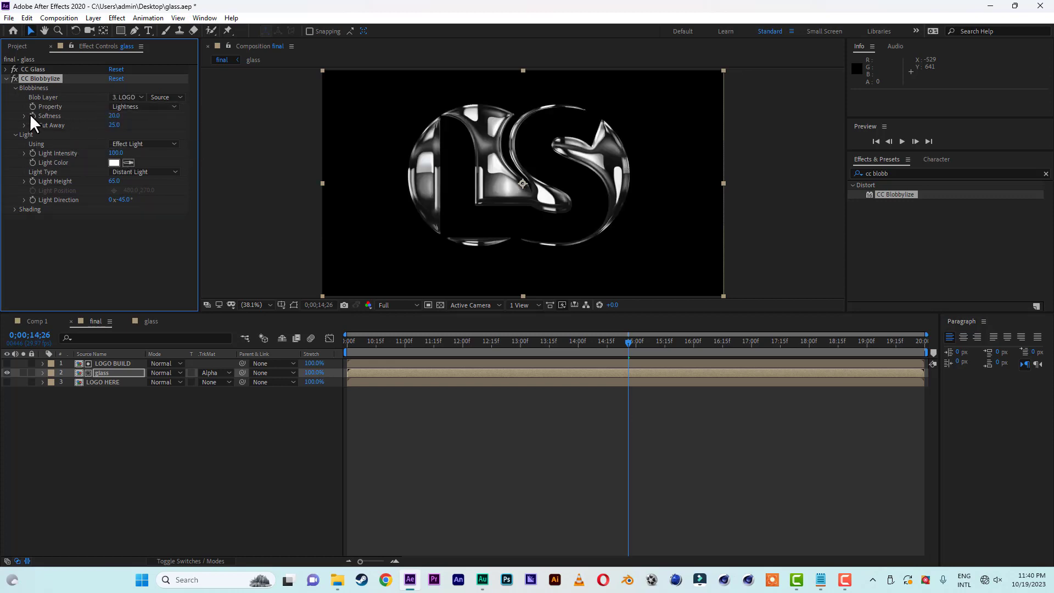
pyautogui.click(134, 106)
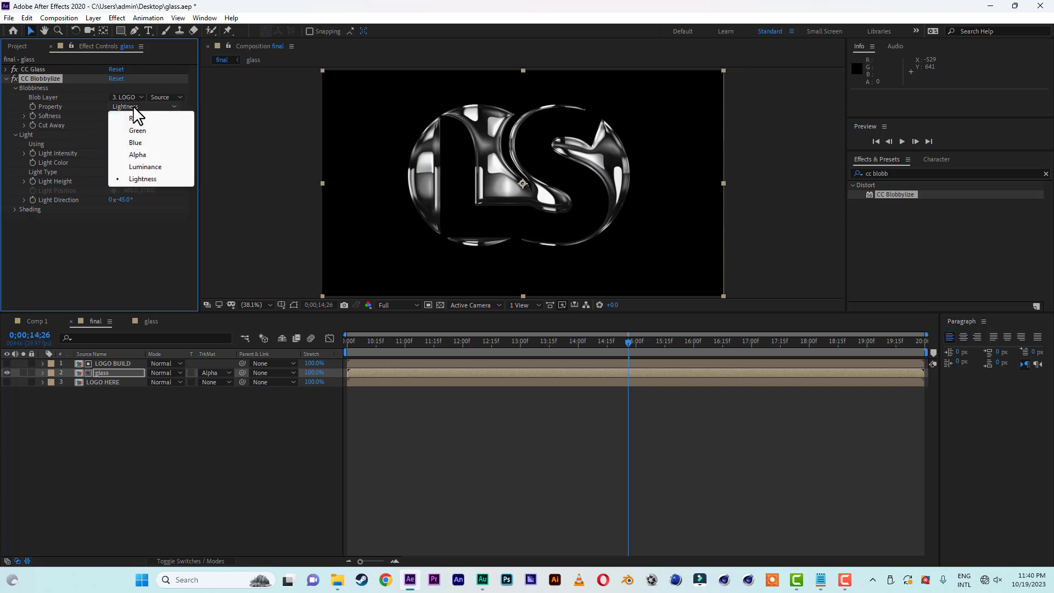
pyautogui.click(137, 155)
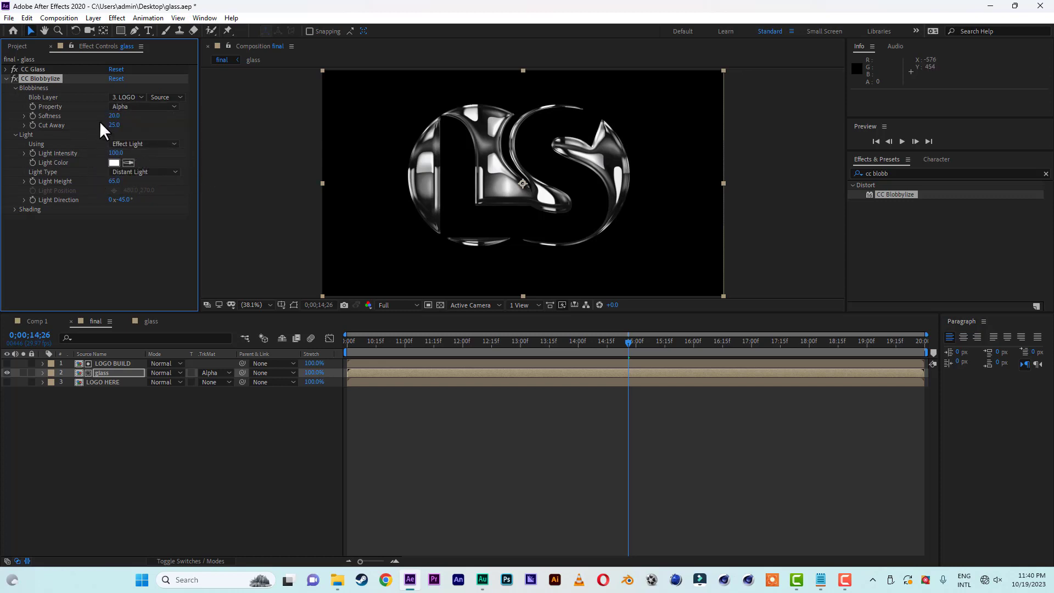
# Set the CC Blobbylize softness to 10, cut away to 3, and light type to Point Light.
pyautogui.click(117, 116)
pyautogui.write('10')
pyautogui.press('Return')
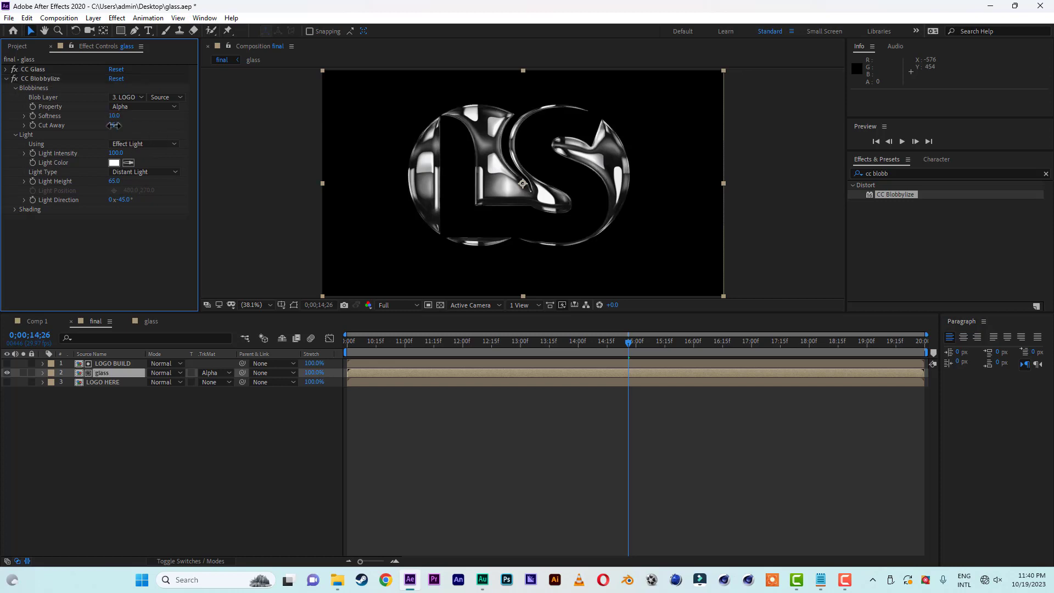
pyautogui.click(113, 126)
pyautogui.write('3')
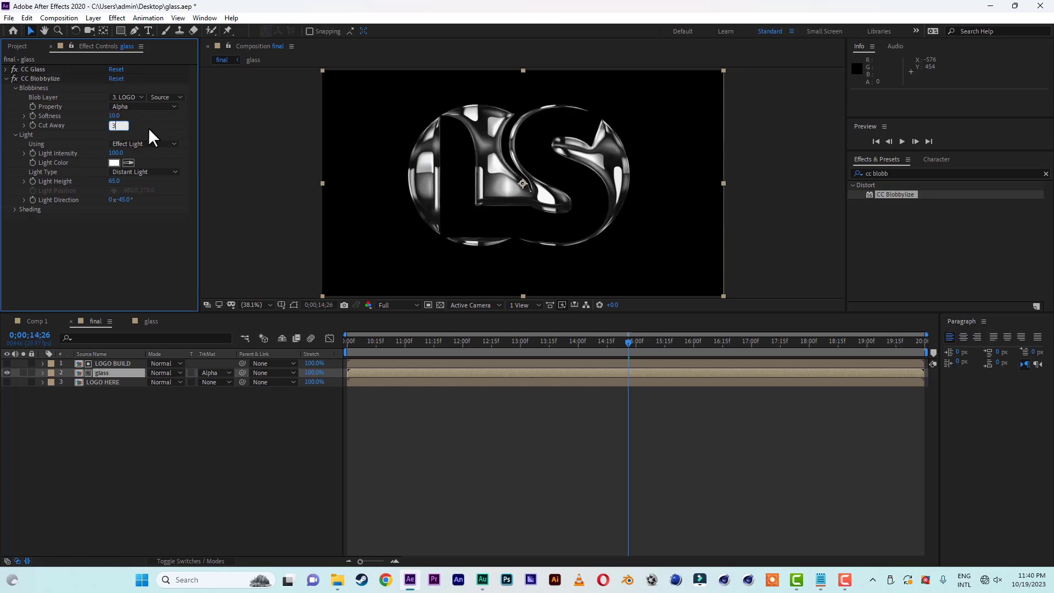
pyautogui.press('Return')
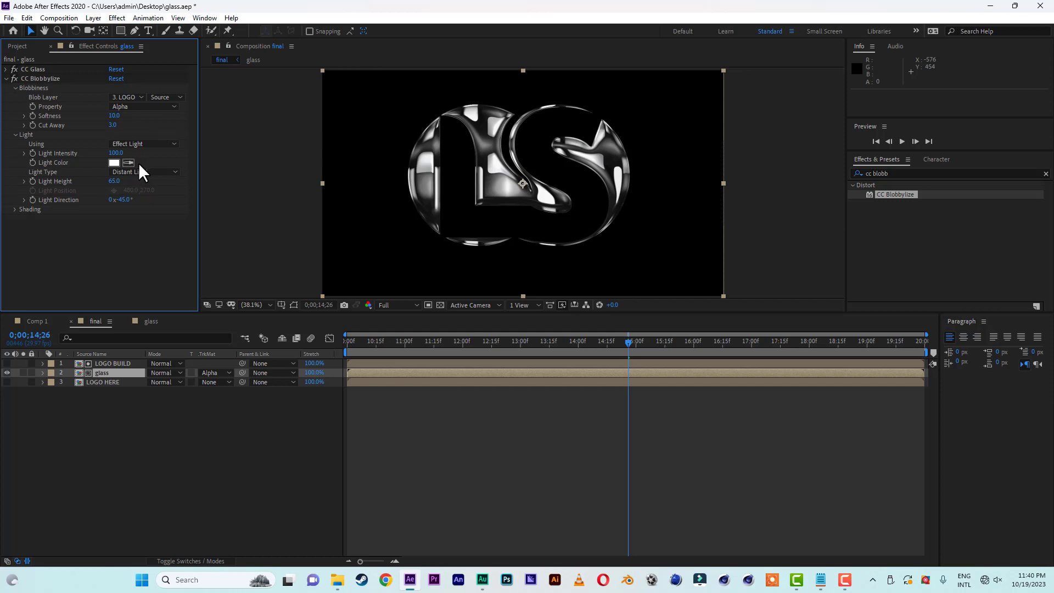
pyautogui.click(139, 170)
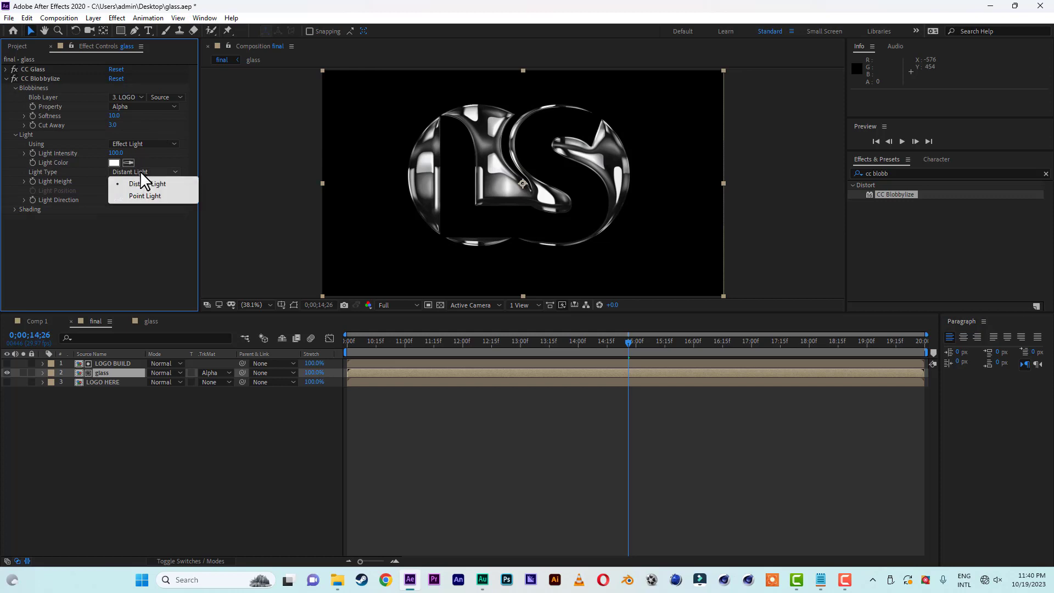
pyautogui.click(144, 197)
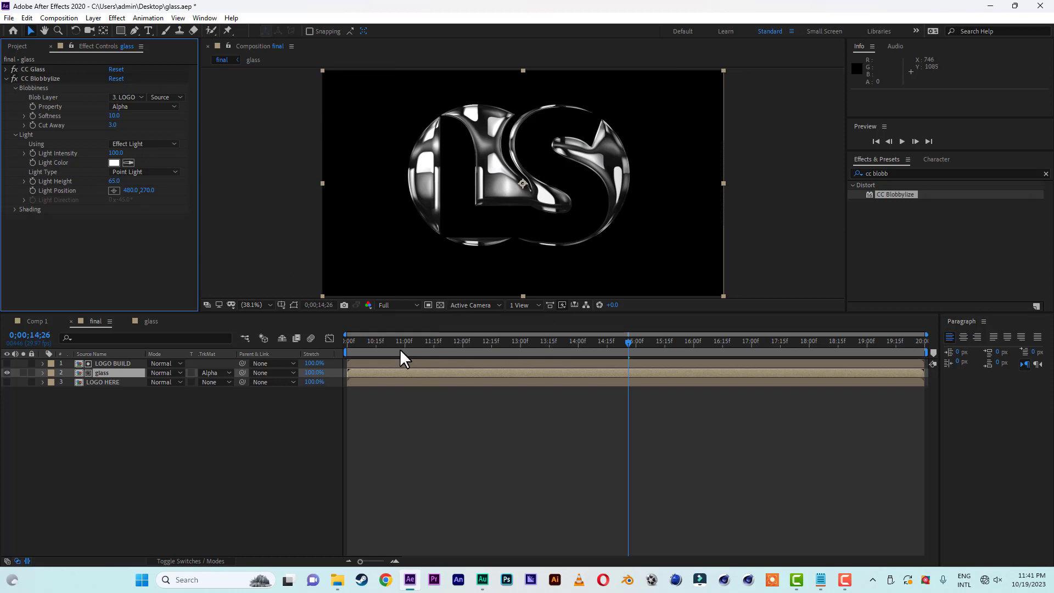
# Preview the logo animation from the composition's start at 0;00;10;00.
pyautogui.moveTo(377, 341); pyautogui.dragTo(319, 337)
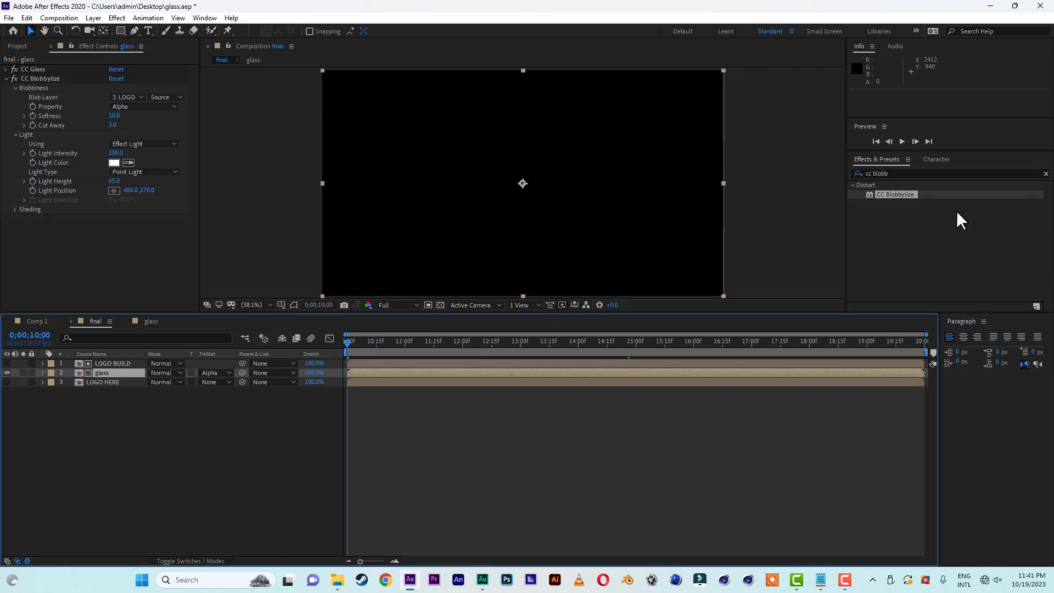
pyautogui.click(903, 141)
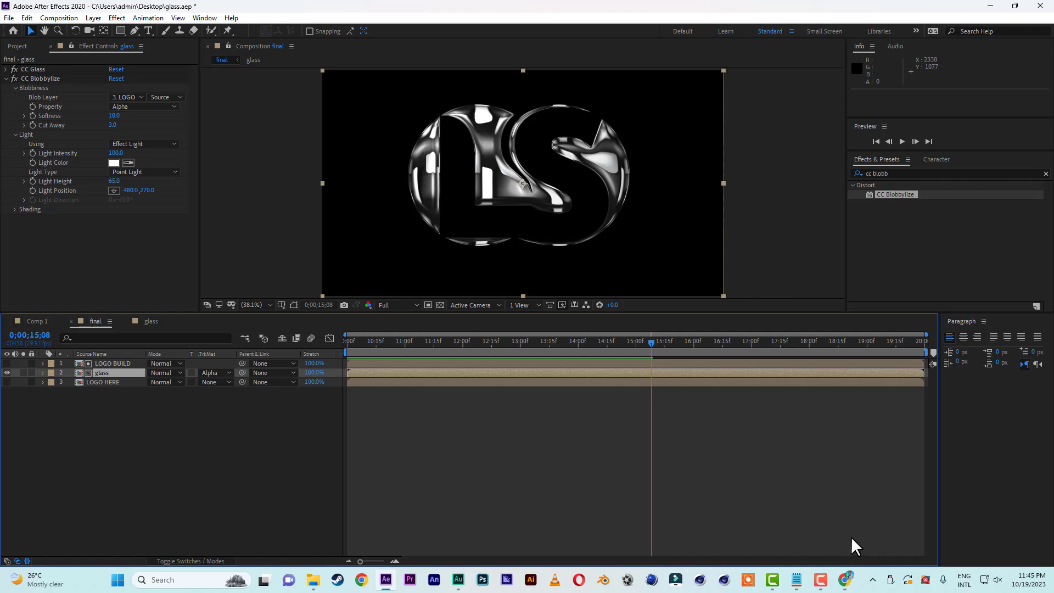
# Switch to Chrome to view the "hdri studio" image results for alternative reflection images, and return to After Effects.
pyautogui.moveTo(846, 580)
pyautogui.click(846, 505)
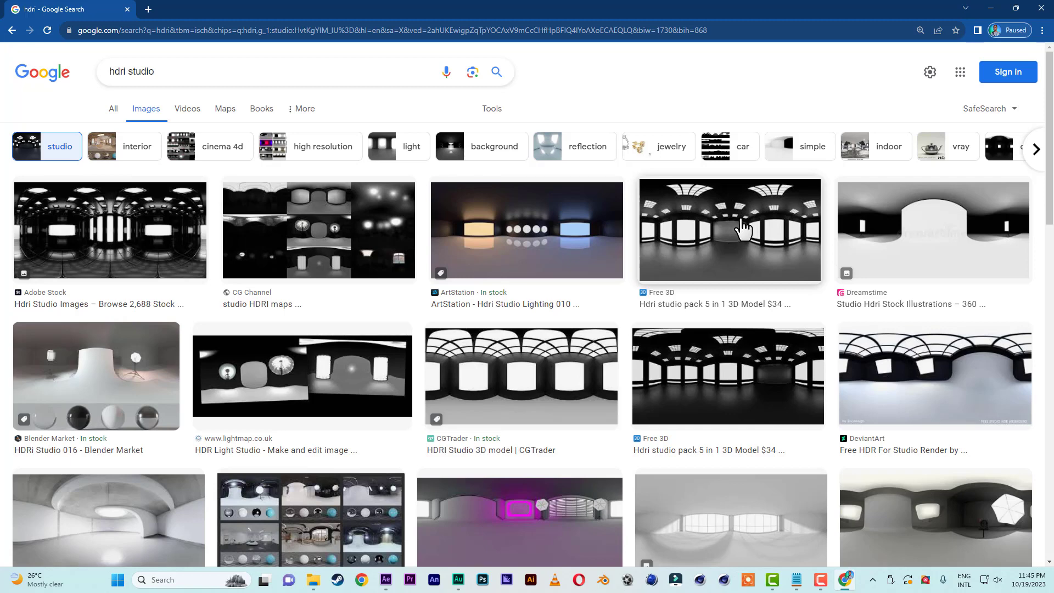
pyautogui.click(998, 4)
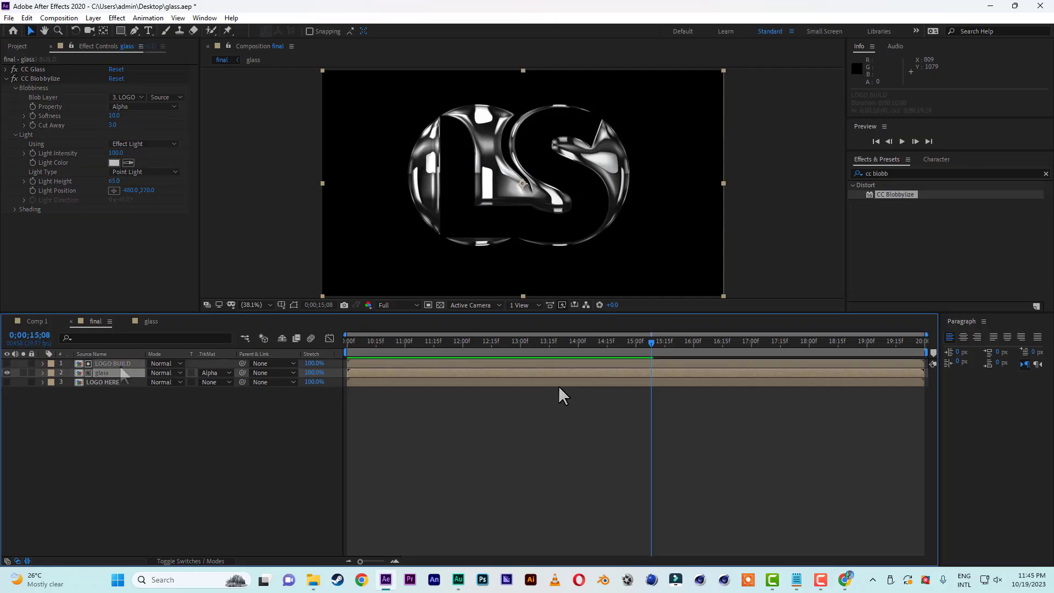
# Add a new adjustment layer above LOGO BUILD and rename it COLOR.
pyautogui.click(120, 364)
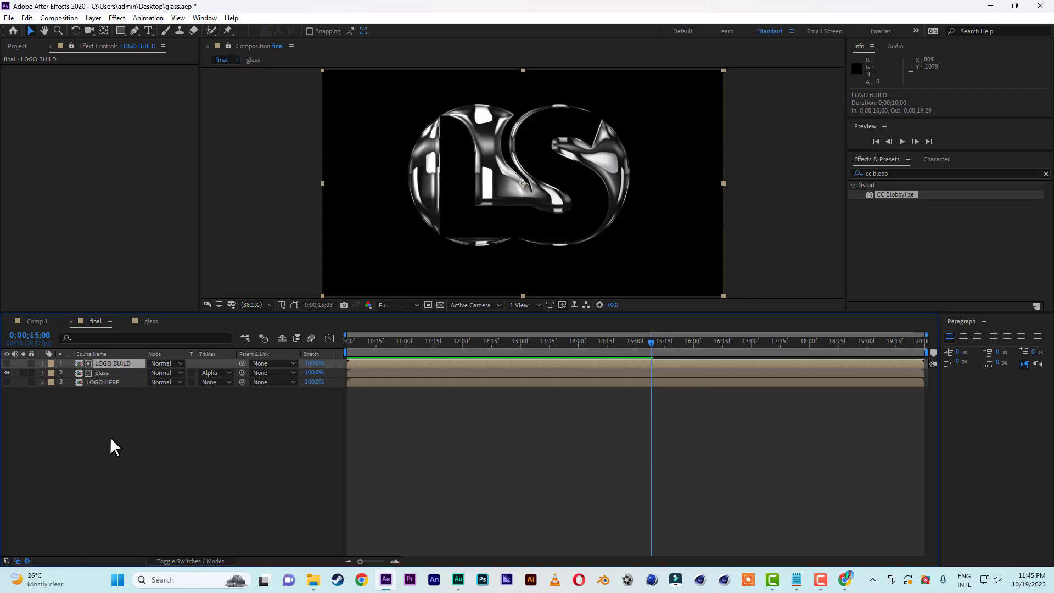
pyautogui.rightClick(91, 430)
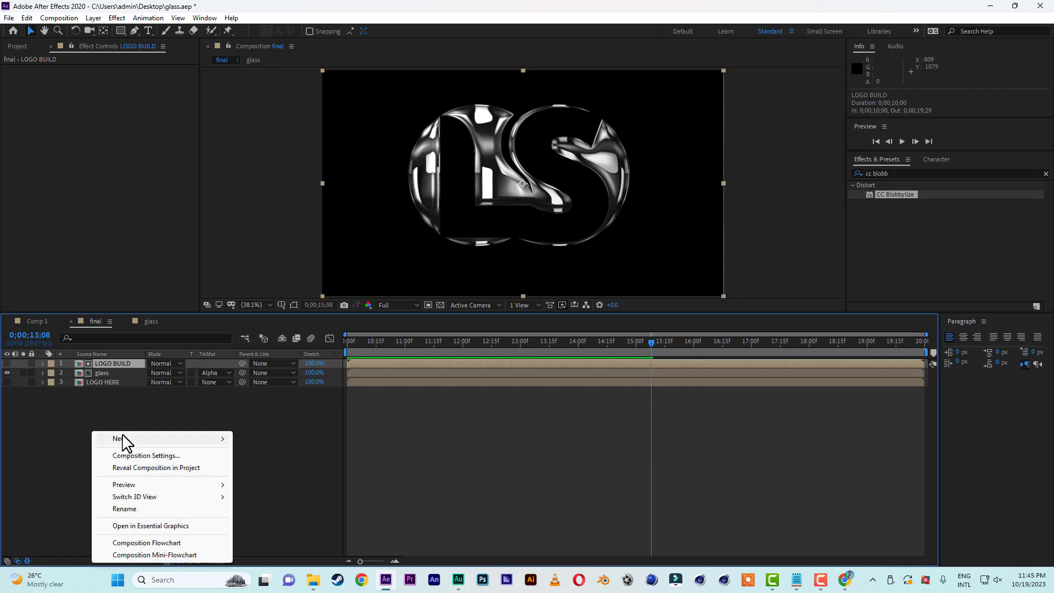
pyautogui.moveTo(124, 439)
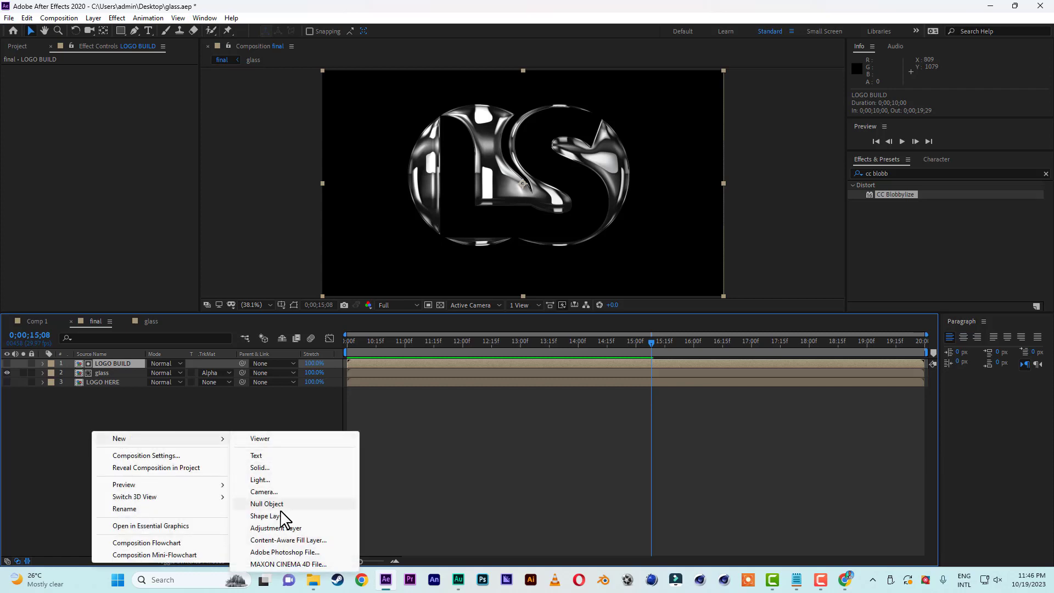
pyautogui.click(282, 528)
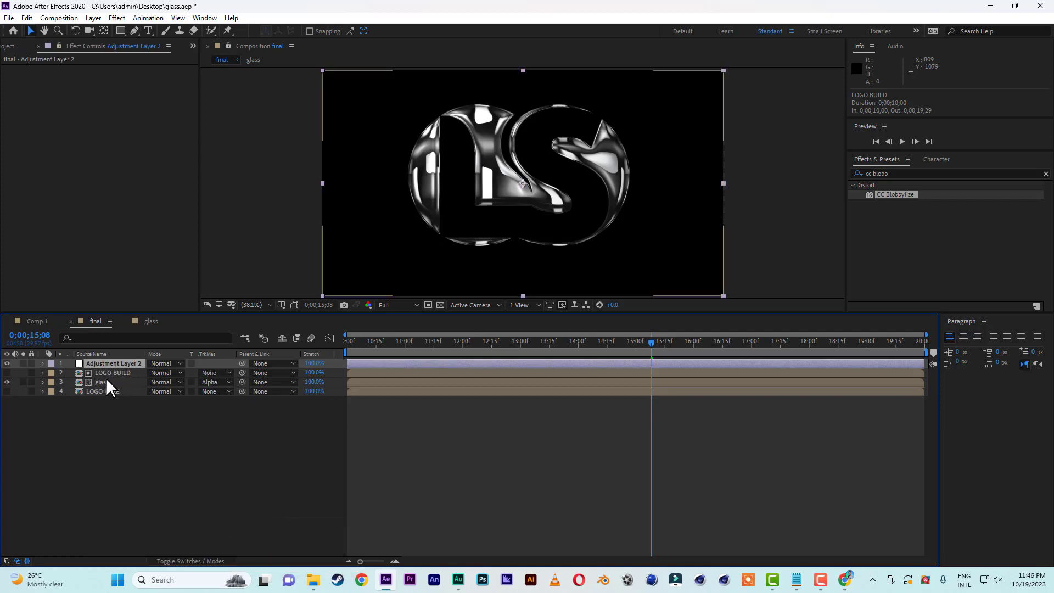
pyautogui.press('Return')
pyautogui.write('m')
pyautogui.press('Return')
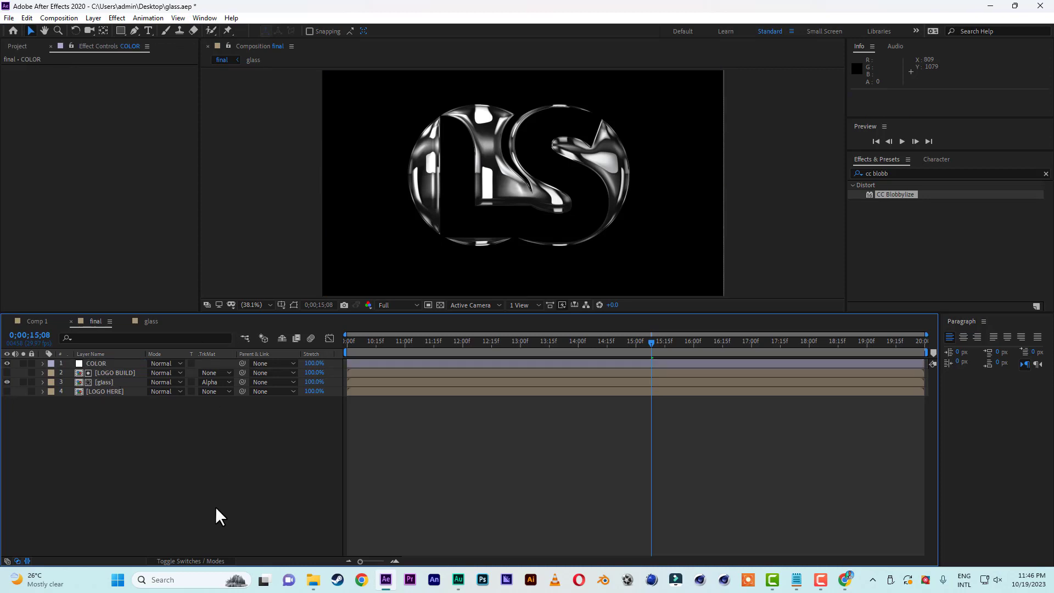
# Find the Curves color correction effect and apply it to the COLOR layer.
pyautogui.click(94, 364)
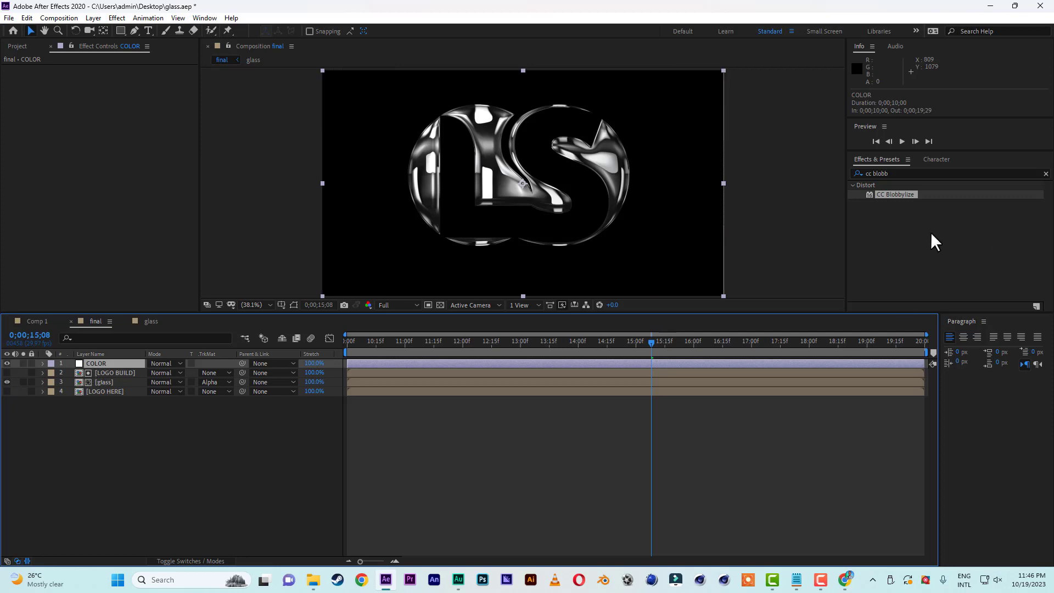
pyautogui.click(905, 172)
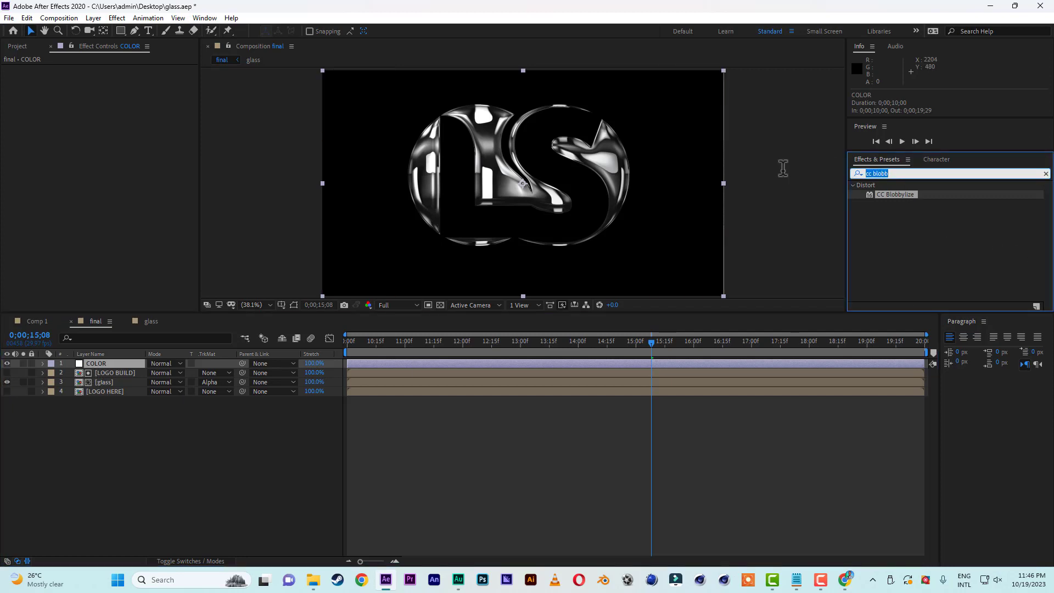
pyautogui.write('curve')
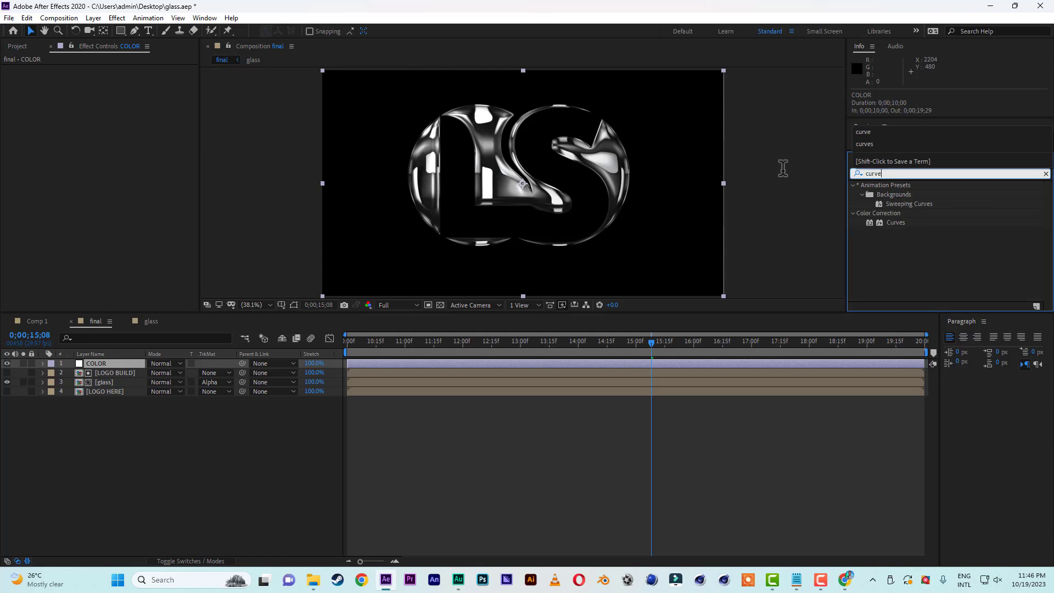
pyautogui.moveTo(894, 222); pyautogui.dragTo(117, 367)
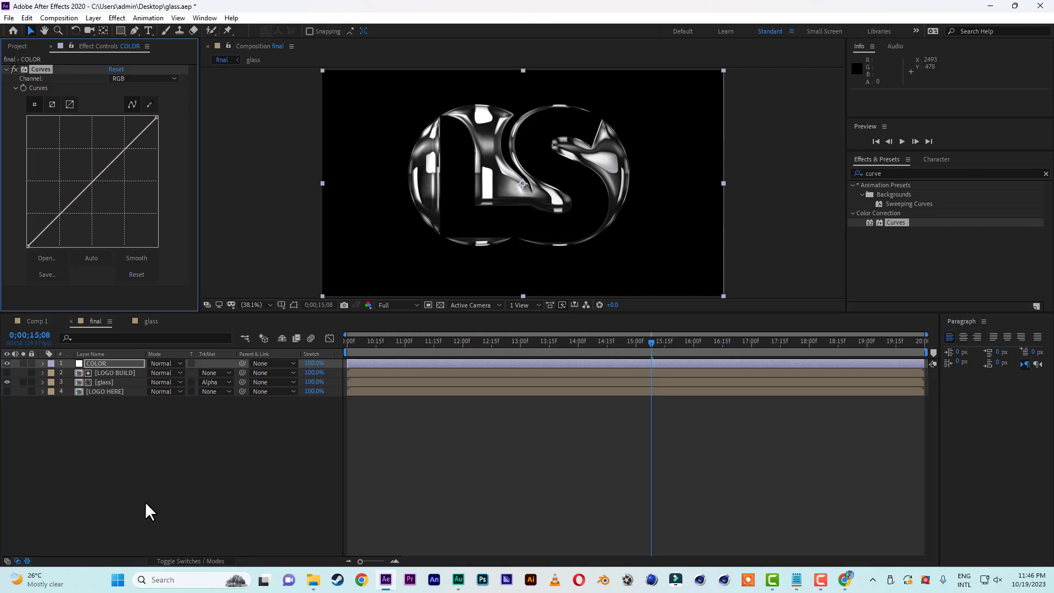
# In Curves, raise the midtones of the Red and Green channels and lower the midtones of the Blue channel for a yellow-gold tint.
pyautogui.click(137, 78)
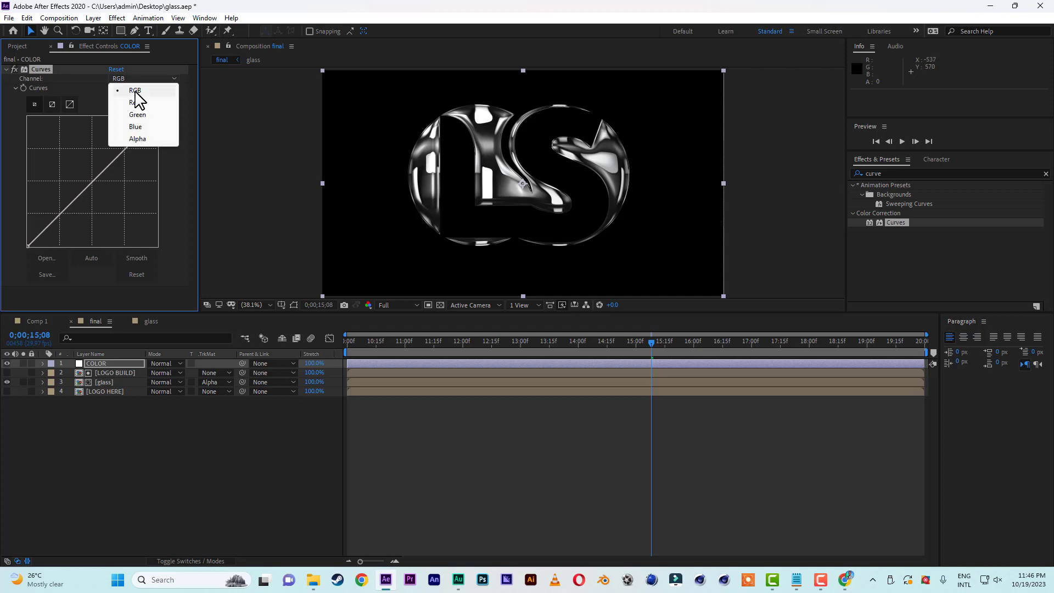
pyautogui.click(136, 103)
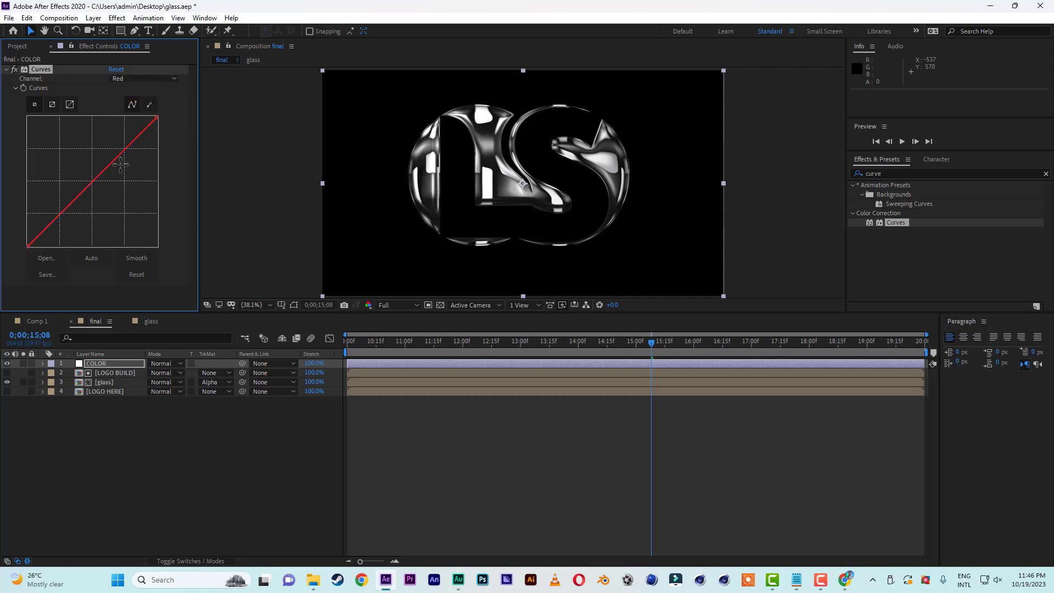
pyautogui.click(91, 183)
pyautogui.moveTo(88, 178); pyautogui.dragTo(79, 167)
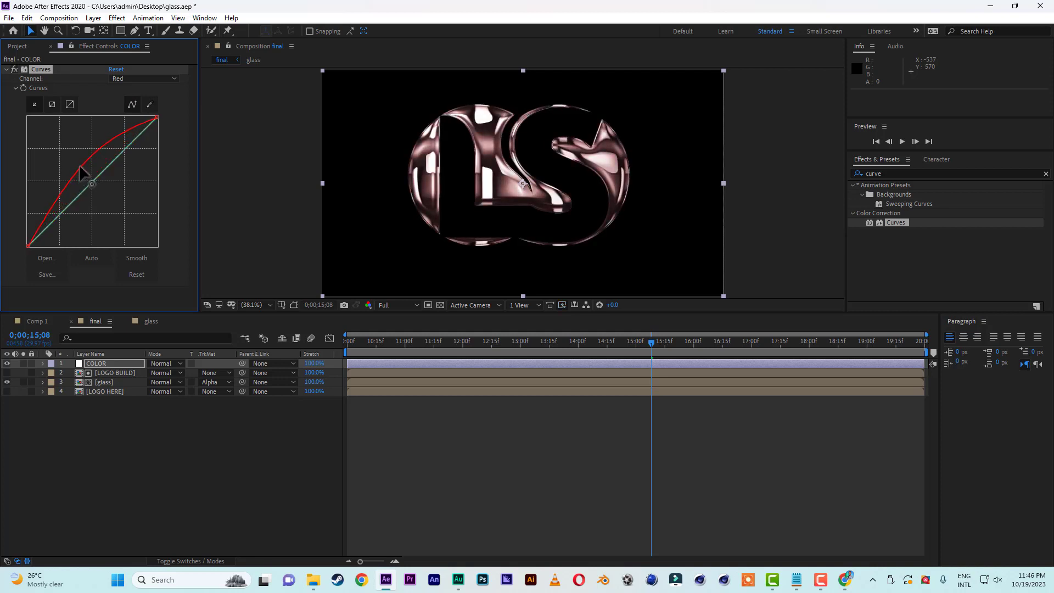
pyautogui.click(154, 78)
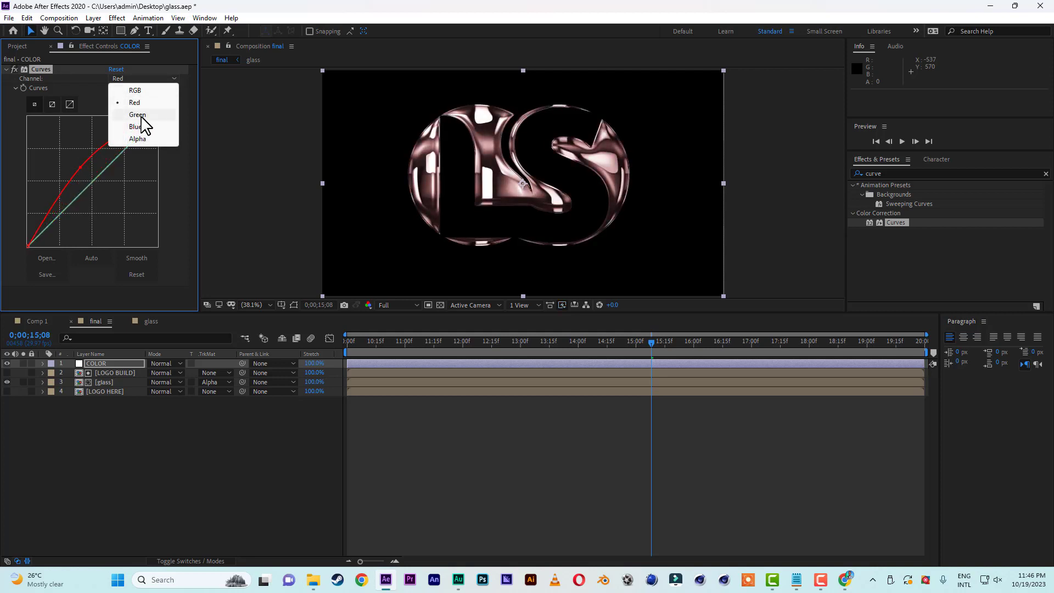
pyautogui.click(141, 115)
pyautogui.moveTo(93, 182); pyautogui.dragTo(81, 164)
pyautogui.click(151, 79)
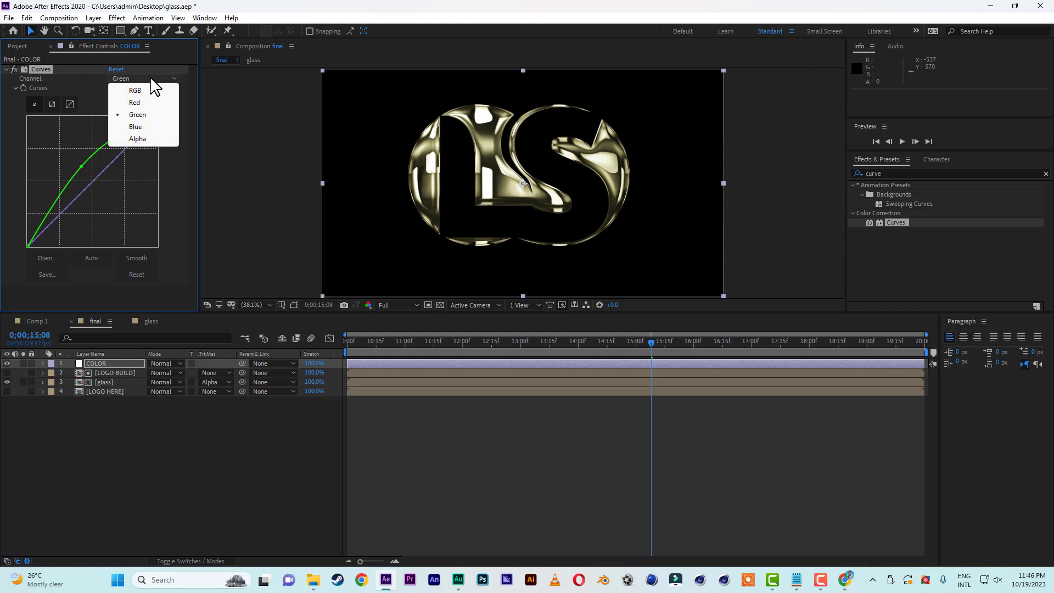
pyautogui.click(138, 127)
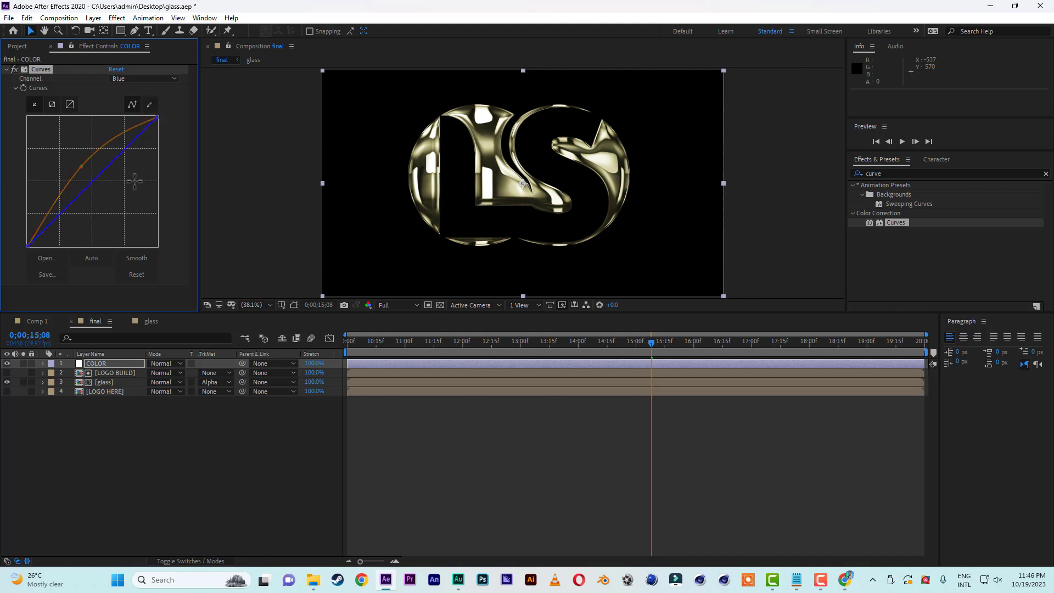
pyautogui.moveTo(95, 180); pyautogui.dragTo(107, 192)
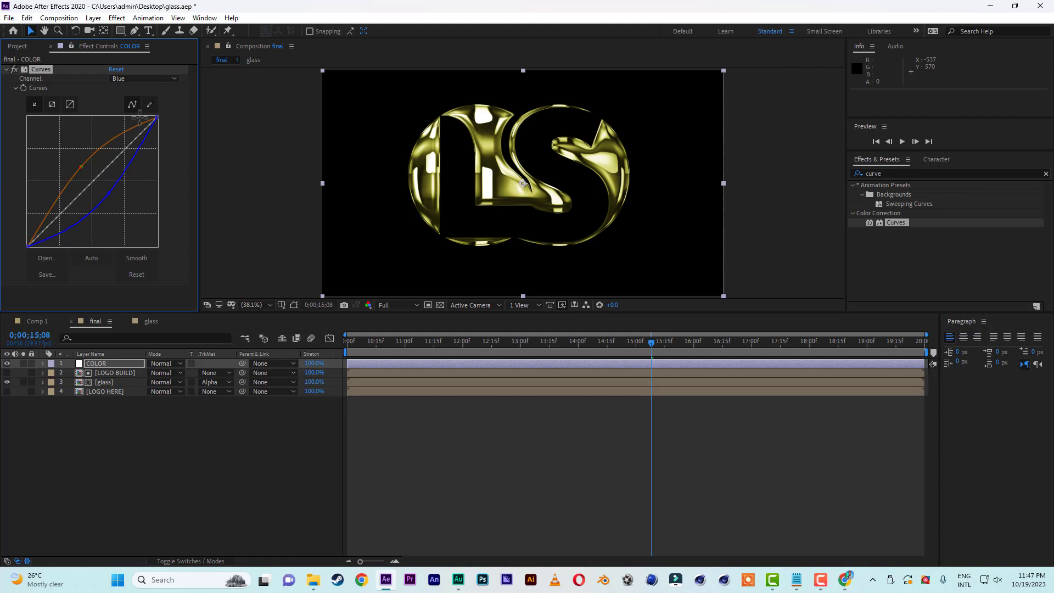
# Lift the midpoints of the Red and Green curves slightly further in the same Curves effect.
pyautogui.click(144, 80)
pyautogui.click(144, 98)
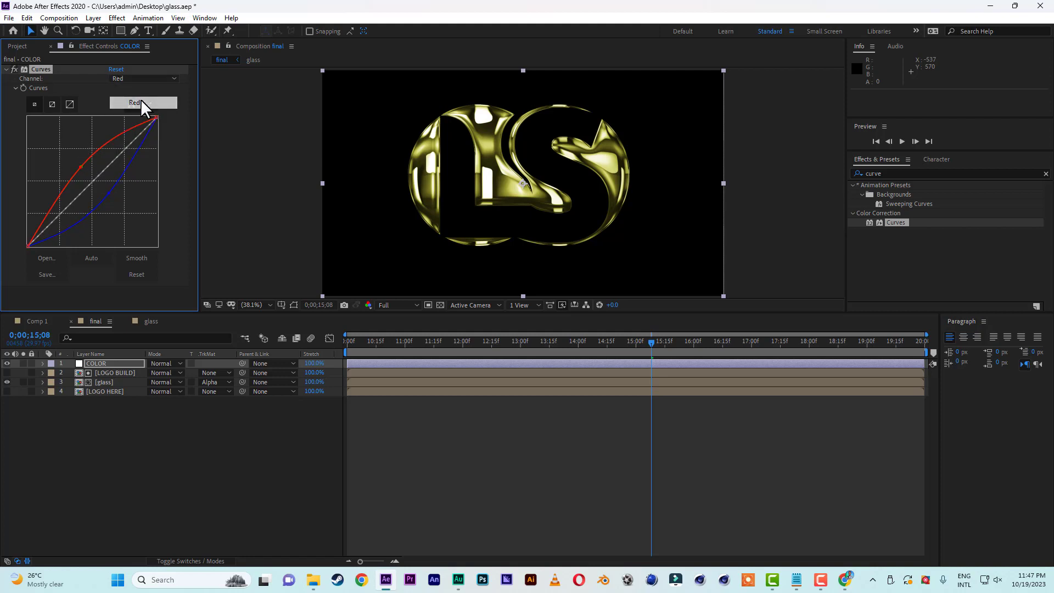
pyautogui.moveTo(80, 167); pyautogui.dragTo(76, 162)
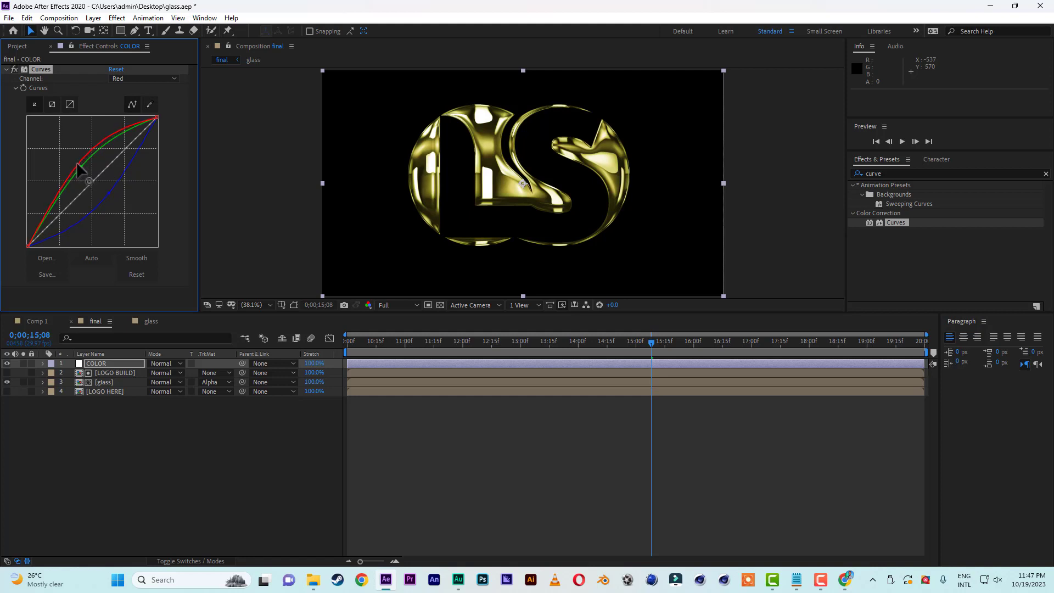
pyautogui.click(129, 79)
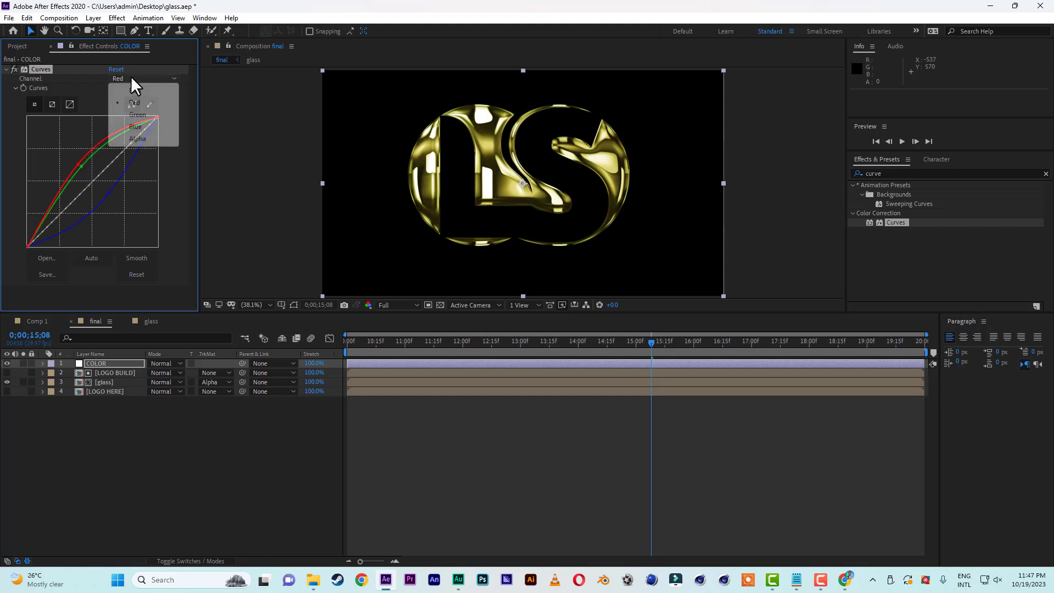
pyautogui.click(137, 115)
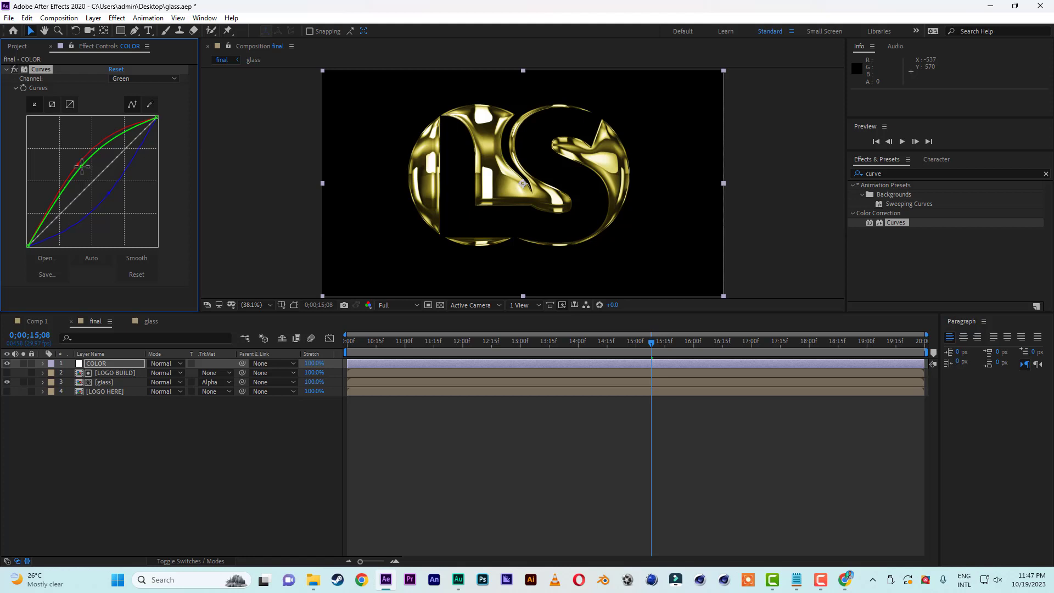
pyautogui.moveTo(81, 165); pyautogui.dragTo(80, 163)
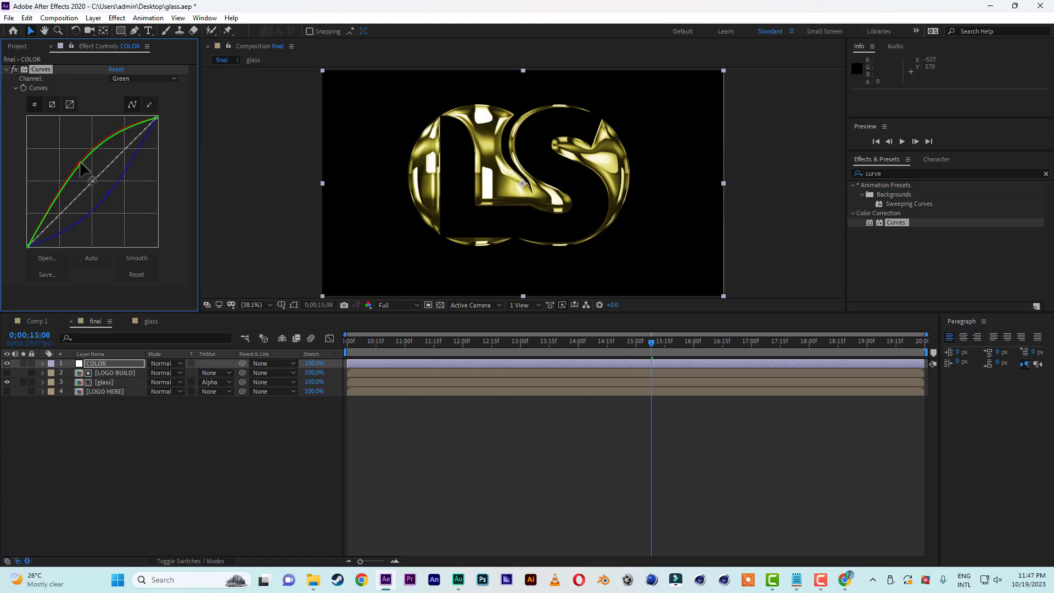
# Apply a second Curves effect to the COLOR layer and moderately raise its Red channel midtones.
pyautogui.click(895, 221)
pyautogui.moveTo(893, 219); pyautogui.dragTo(114, 360)
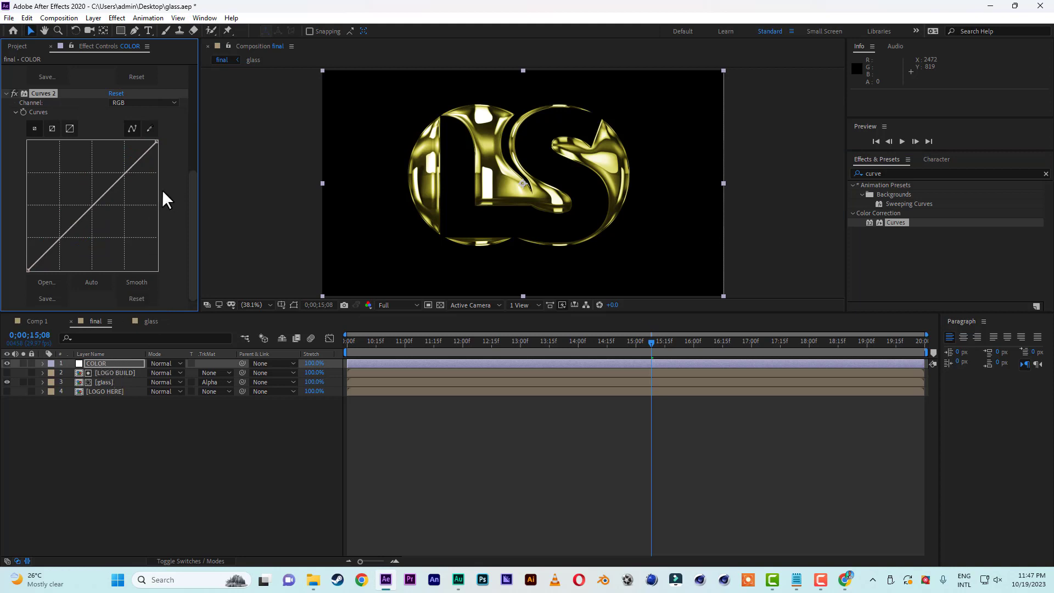
pyautogui.click(144, 101)
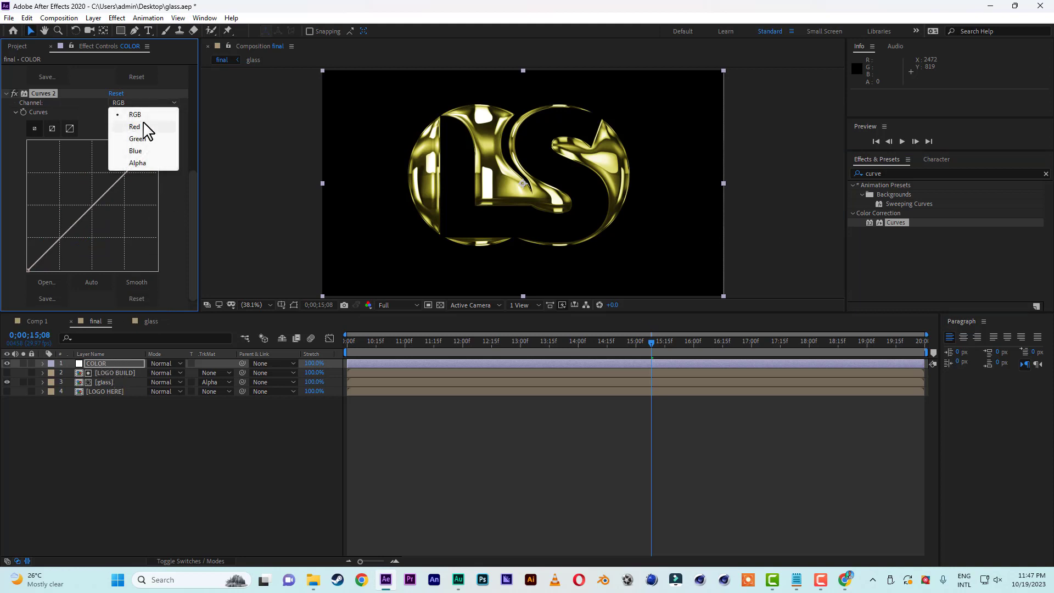
pyautogui.click(143, 122)
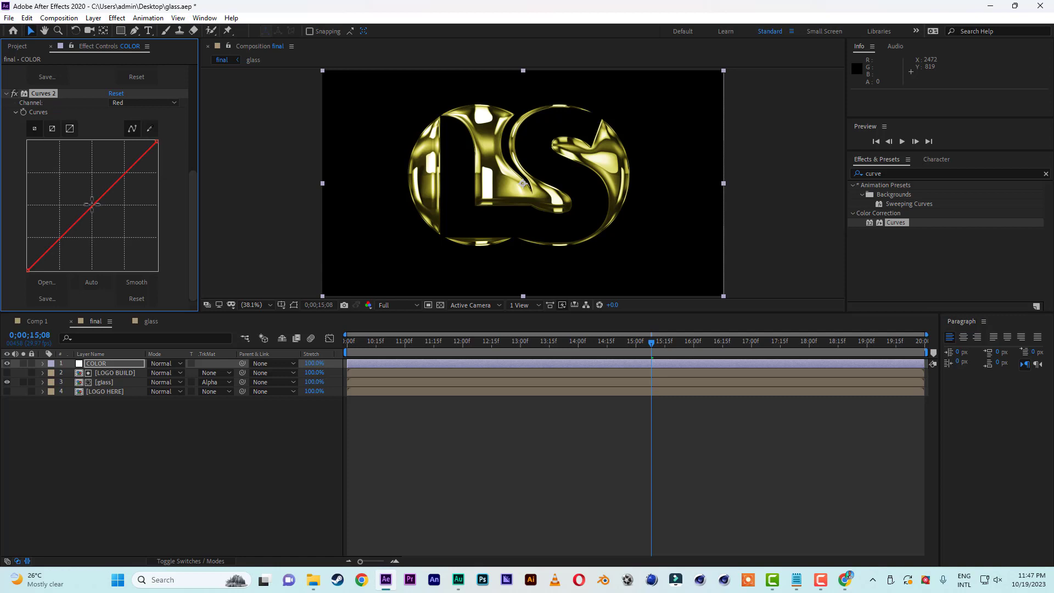
pyautogui.moveTo(91, 205); pyautogui.dragTo(85, 196)
# In the second Curves effect, nudge the Green midpoint near the diagonal, lower the Blue midtones and raise the Alpha midtones.
pyautogui.click(147, 101)
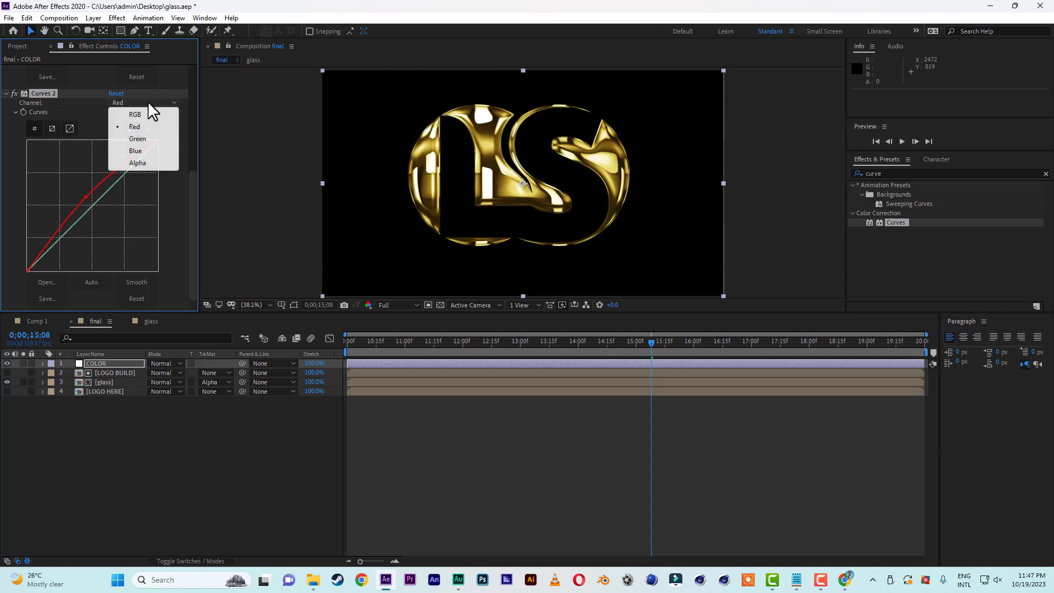
pyautogui.click(140, 138)
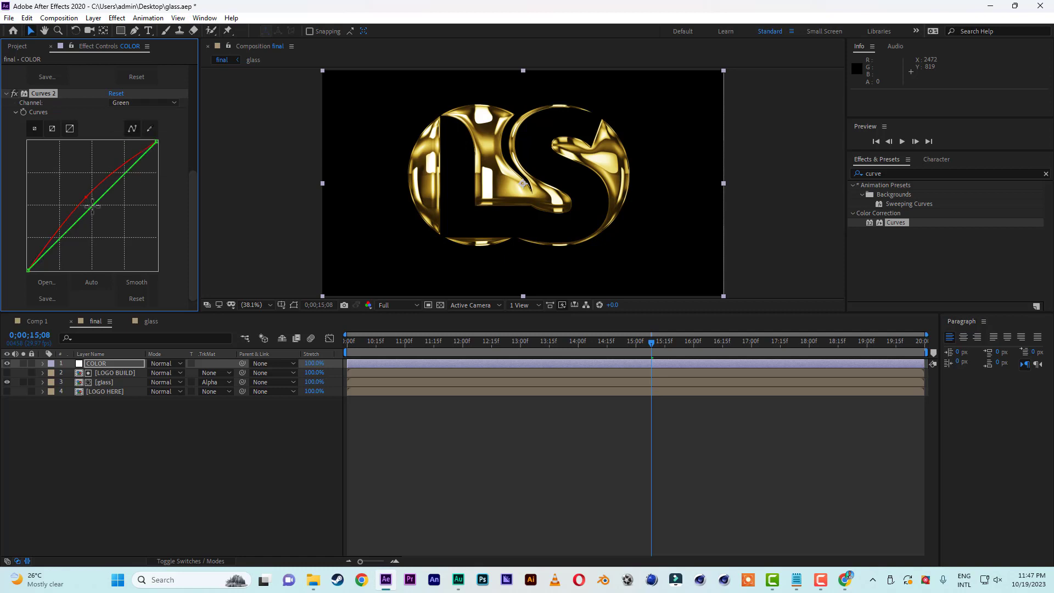
pyautogui.moveTo(92, 206)
pyautogui.mouseDown()
pyautogui.moveTo(87, 198)
pyautogui.moveTo(91, 206)
pyautogui.mouseUp()
pyautogui.click(127, 102)
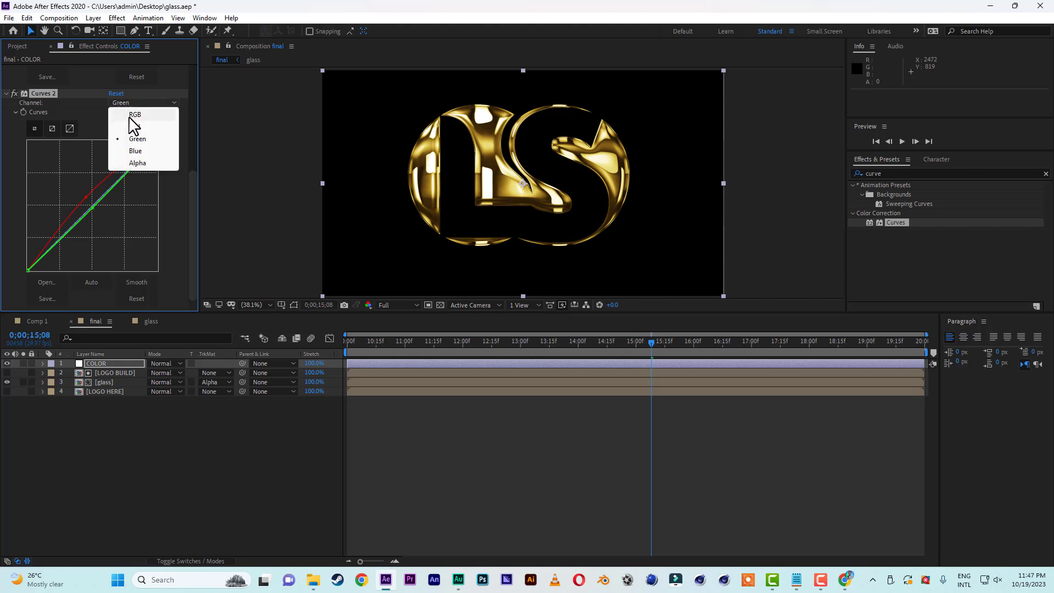
pyautogui.click(135, 151)
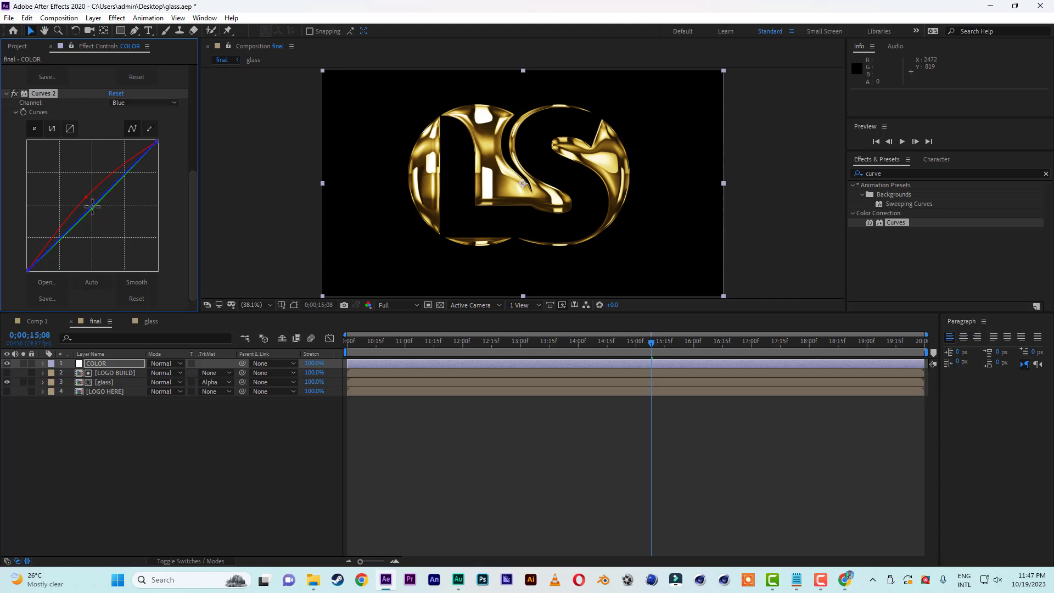
pyautogui.moveTo(92, 206); pyautogui.dragTo(94, 209)
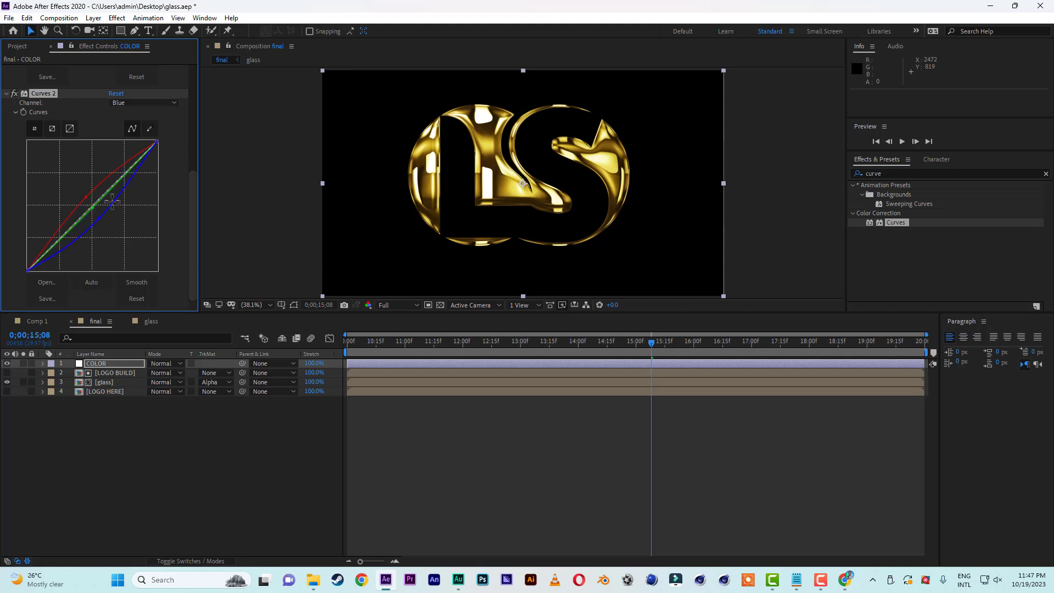
pyautogui.click(142, 103)
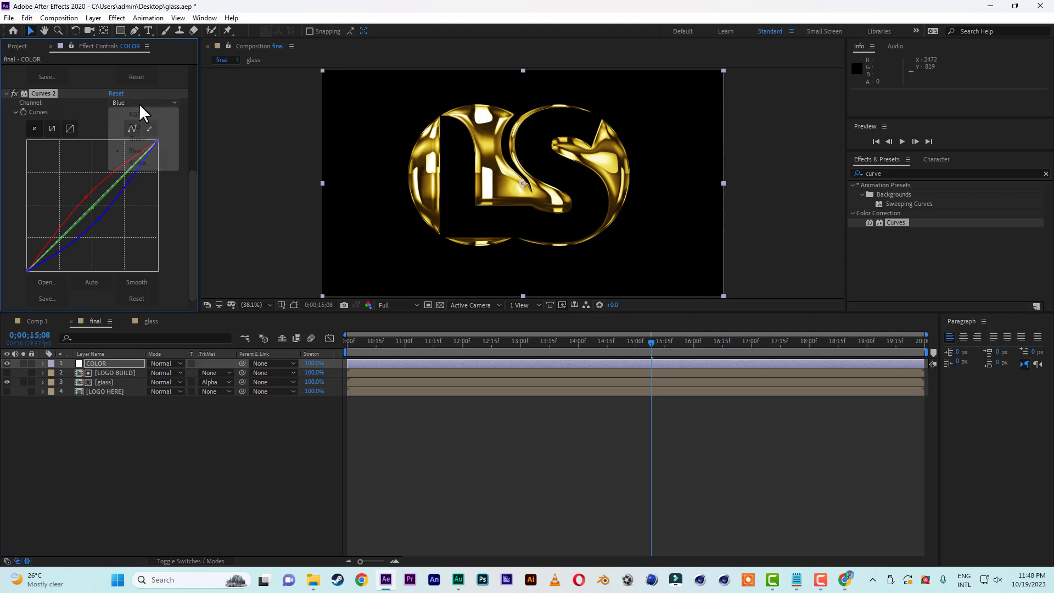
pyautogui.click(137, 162)
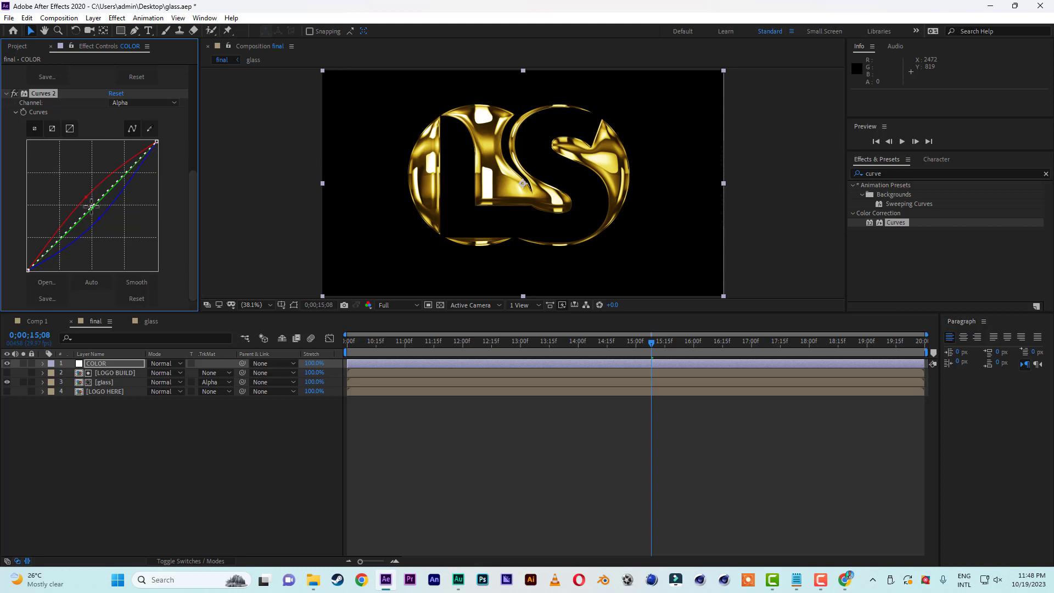
pyautogui.moveTo(92, 205); pyautogui.dragTo(86, 199)
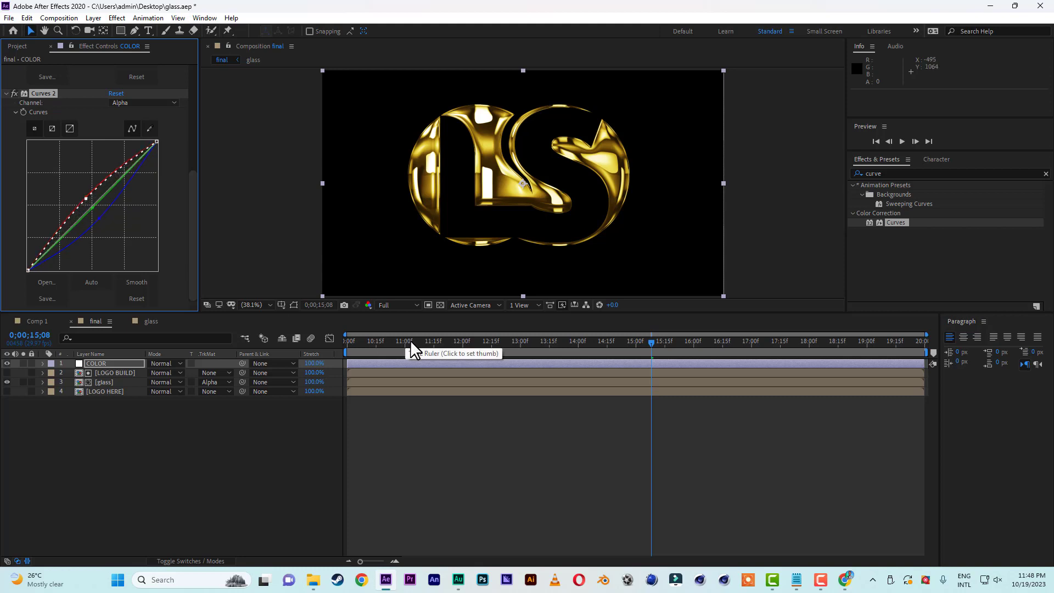
# Preview the gold logo animation, then move the current time to 0;00;13;26.
pyautogui.click(901, 141)
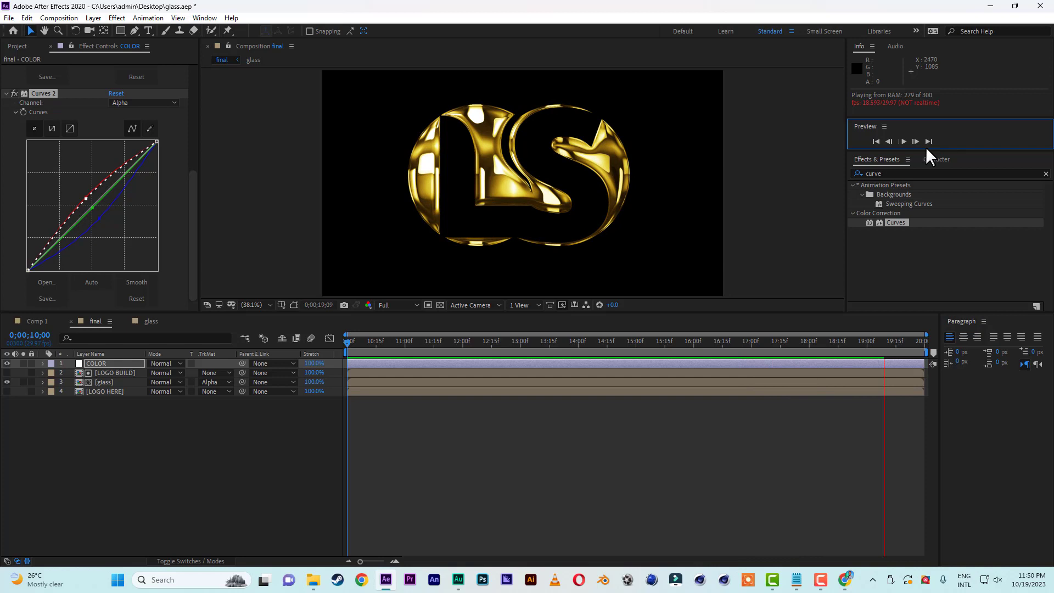
pyautogui.moveTo(522, 337); pyautogui.dragTo(568, 350)
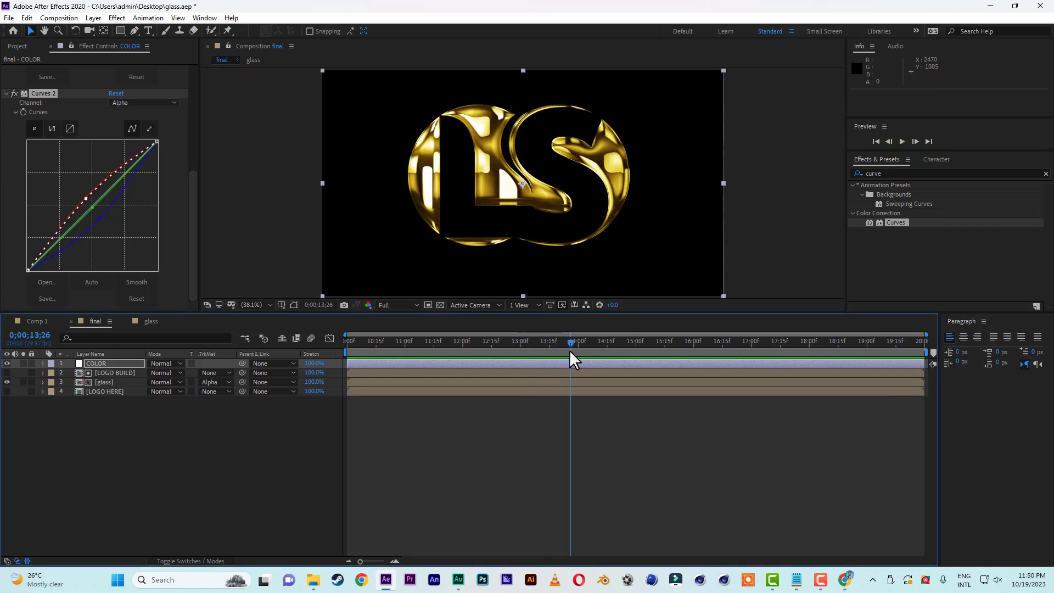
# Pre-compose all four layers as LOGO ANIMATION with all attributes moved into it, and move the current time to 0;00;16;12.
pyautogui.moveTo(91, 446); pyautogui.dragTo(112, 359)
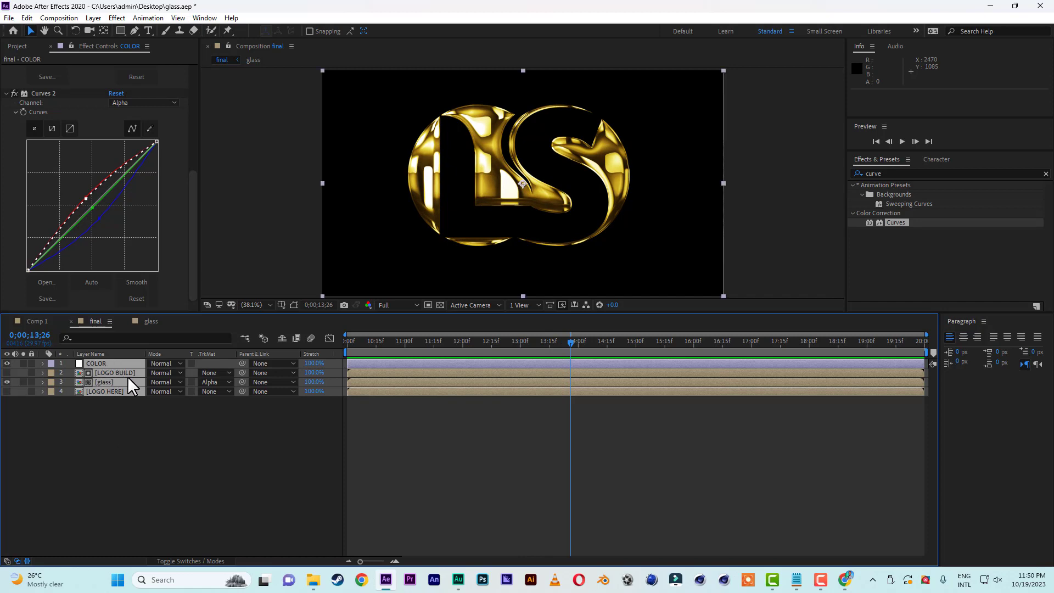
pyautogui.click(92, 17)
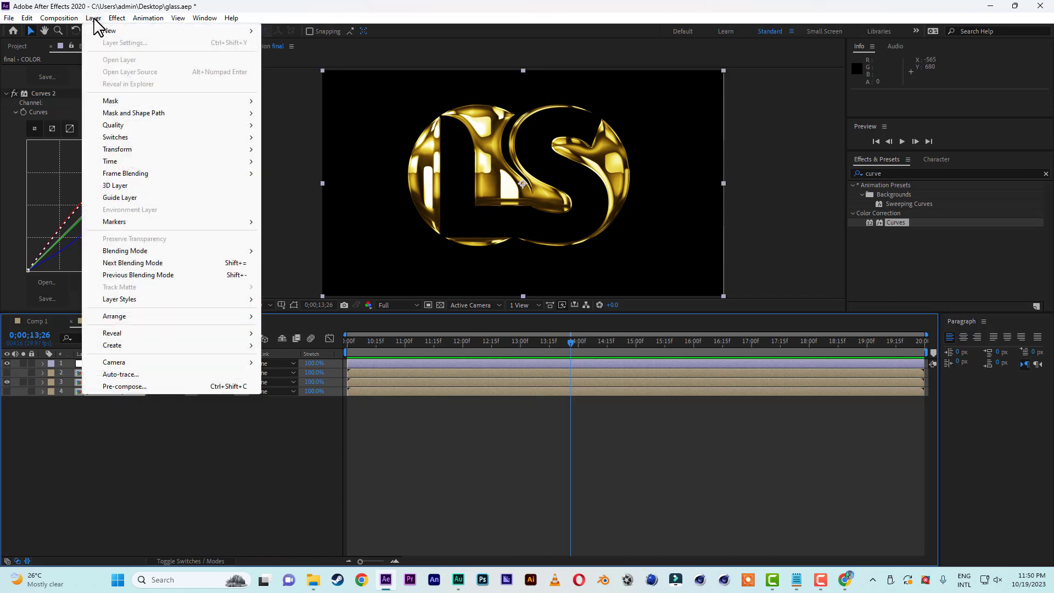
pyautogui.click(132, 387)
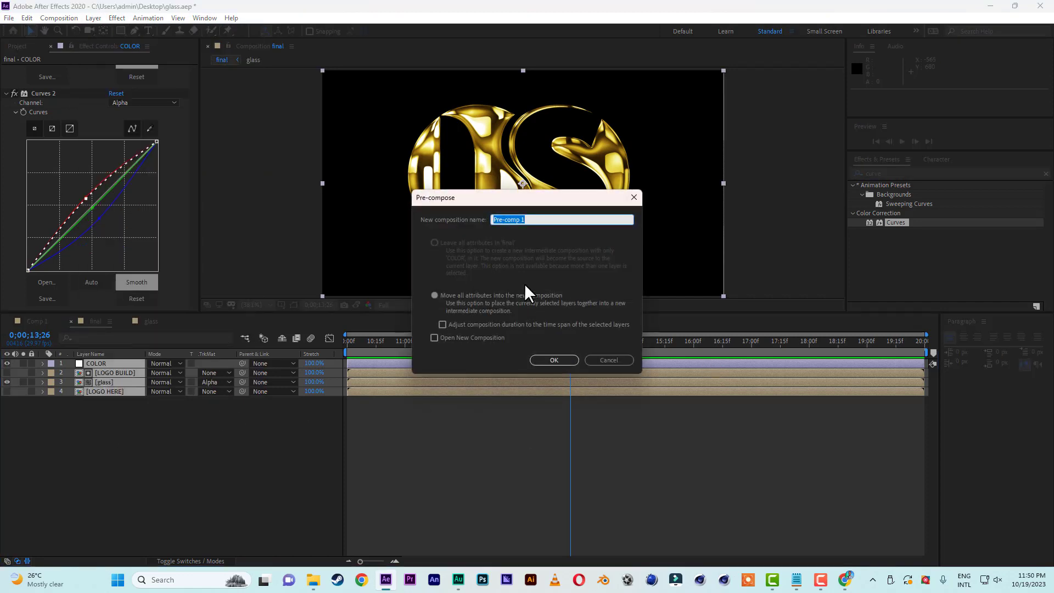
pyautogui.click(484, 295)
pyautogui.click(542, 219)
pyautogui.write('LOGO ANIMATION')
pyautogui.click(555, 360)
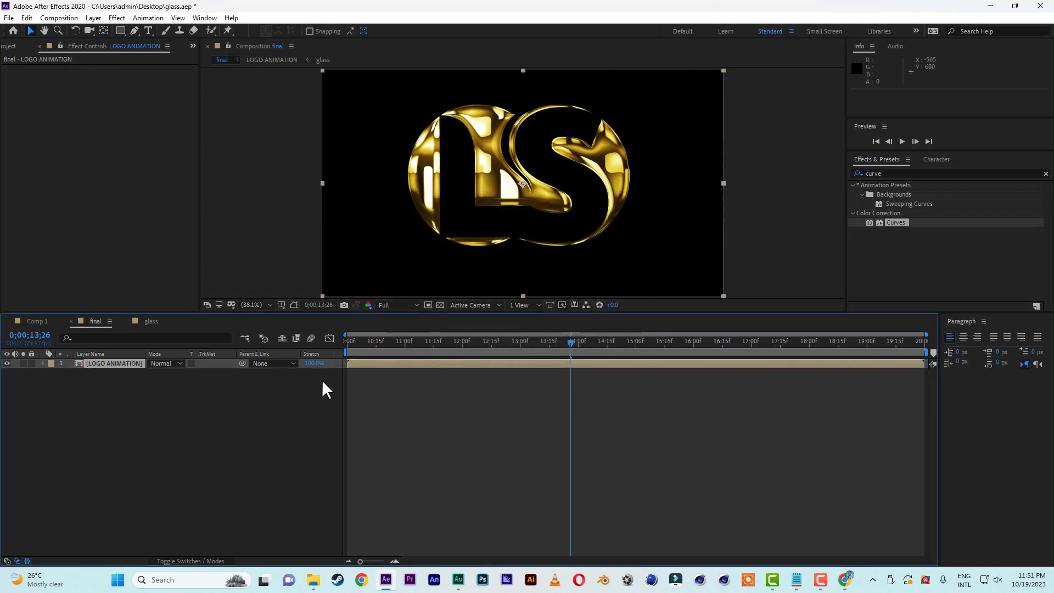
pyautogui.moveTo(403, 352); pyautogui.dragTo(717, 342)
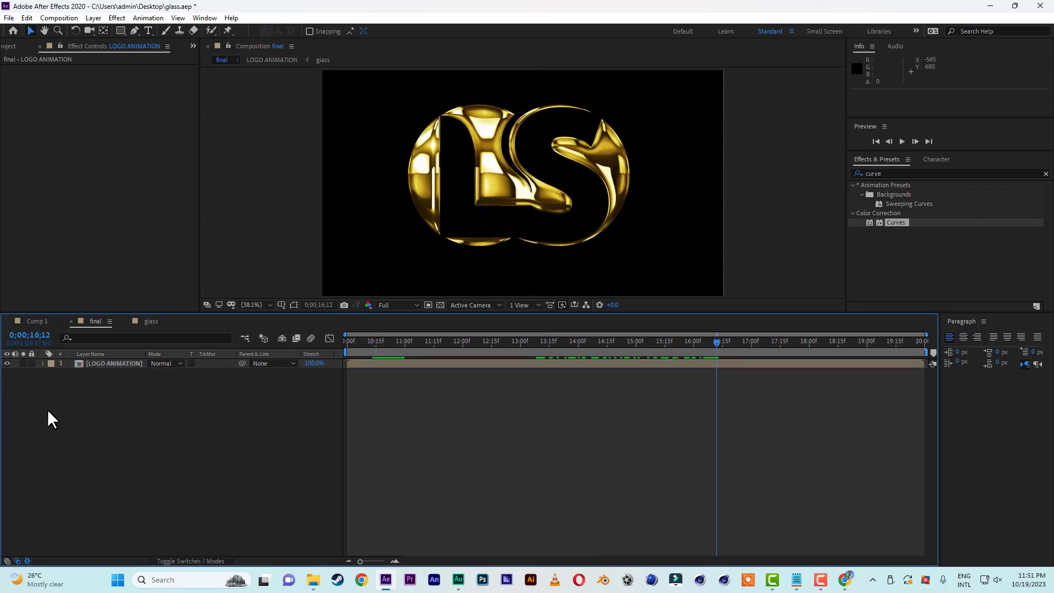
# Create a white (FFFFFF) 1920 x 1080 px solid in the final composition and place it below the LOGO ANIMATION layer.
pyautogui.click(106, 363)
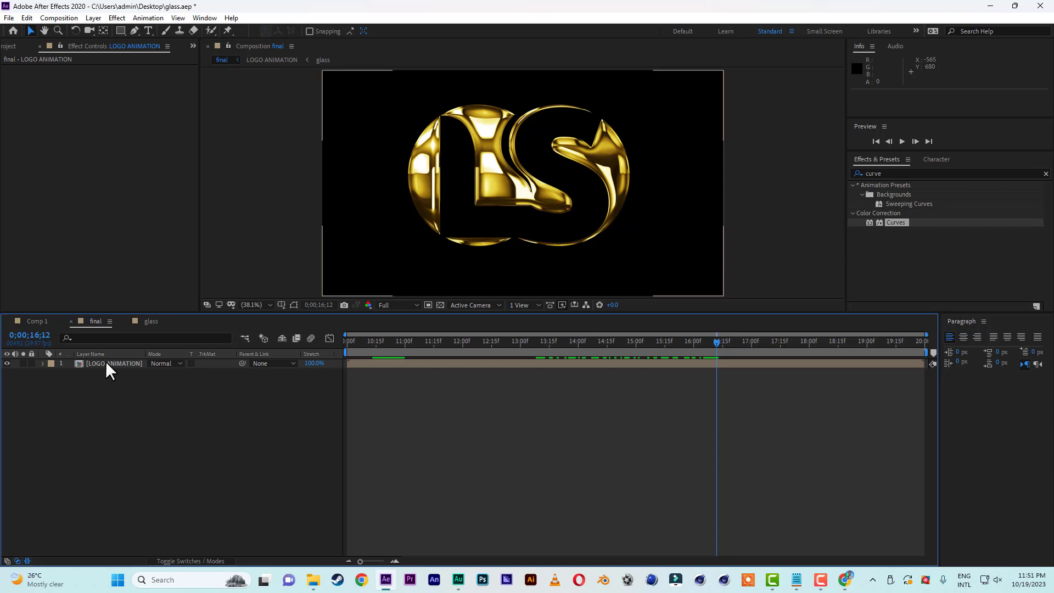
pyautogui.click(17, 46)
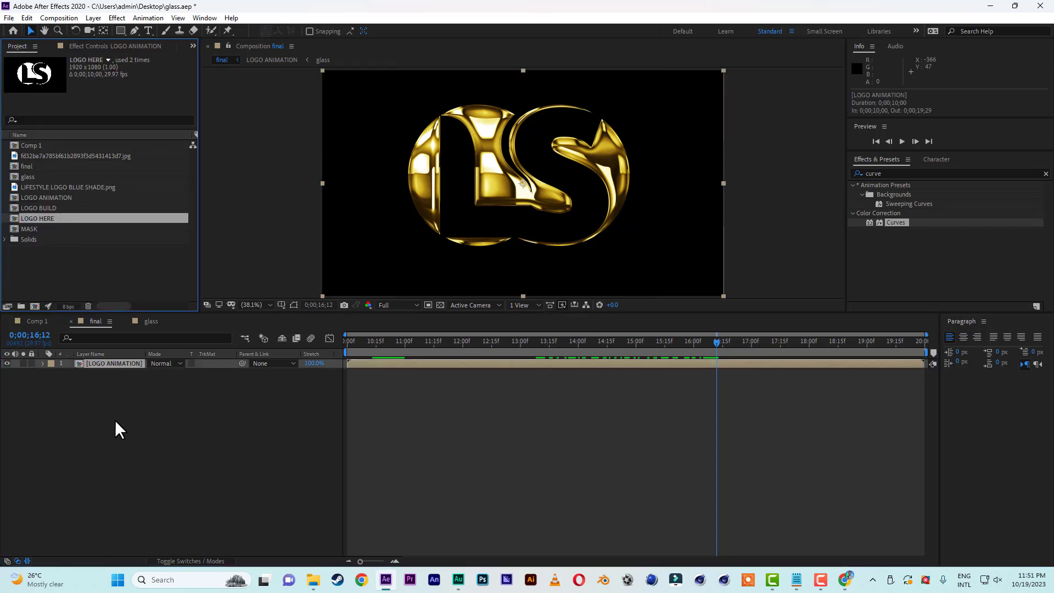
pyautogui.rightClick(104, 443)
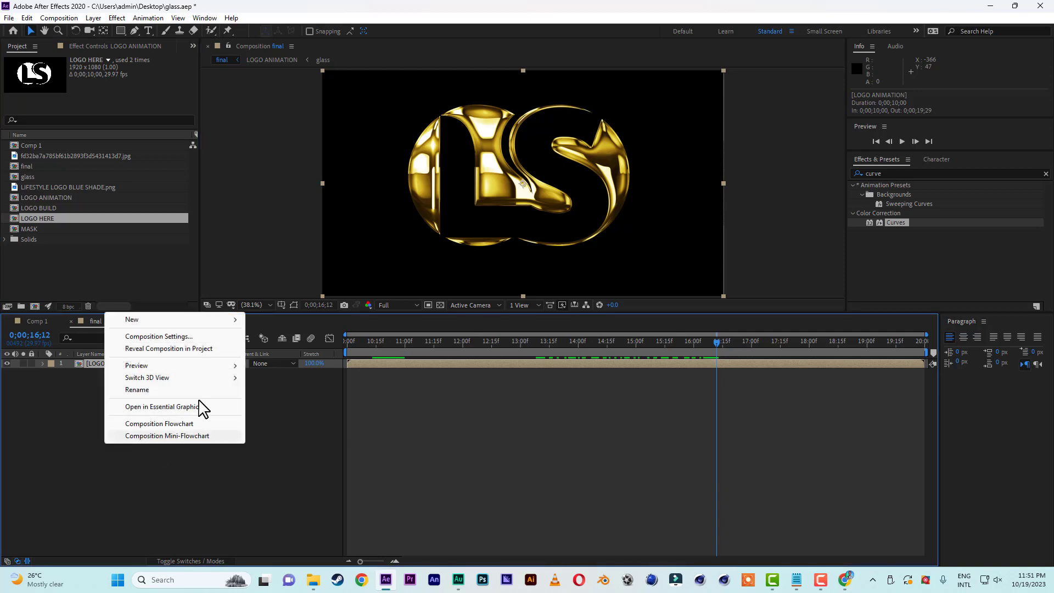
pyautogui.moveTo(233, 321)
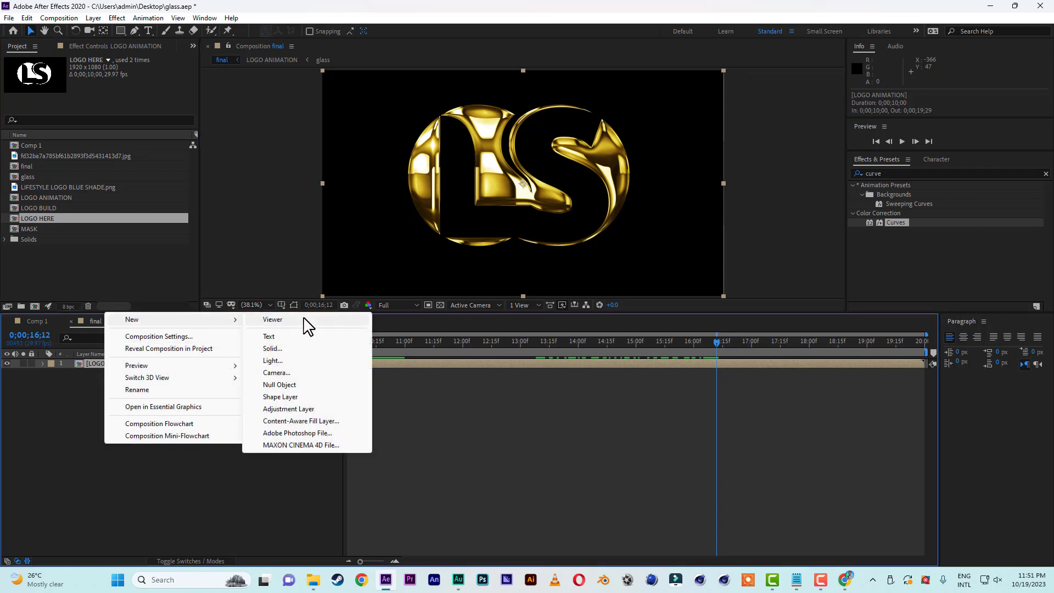
pyautogui.click(297, 348)
pyautogui.click(279, 324)
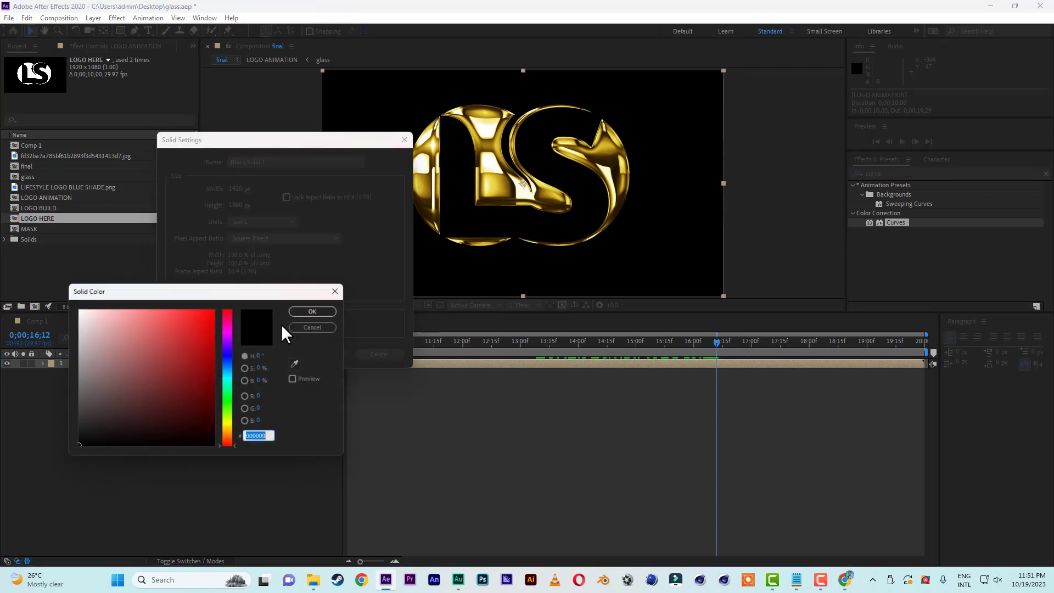
pyautogui.moveTo(116, 344); pyautogui.dragTo(35, 271)
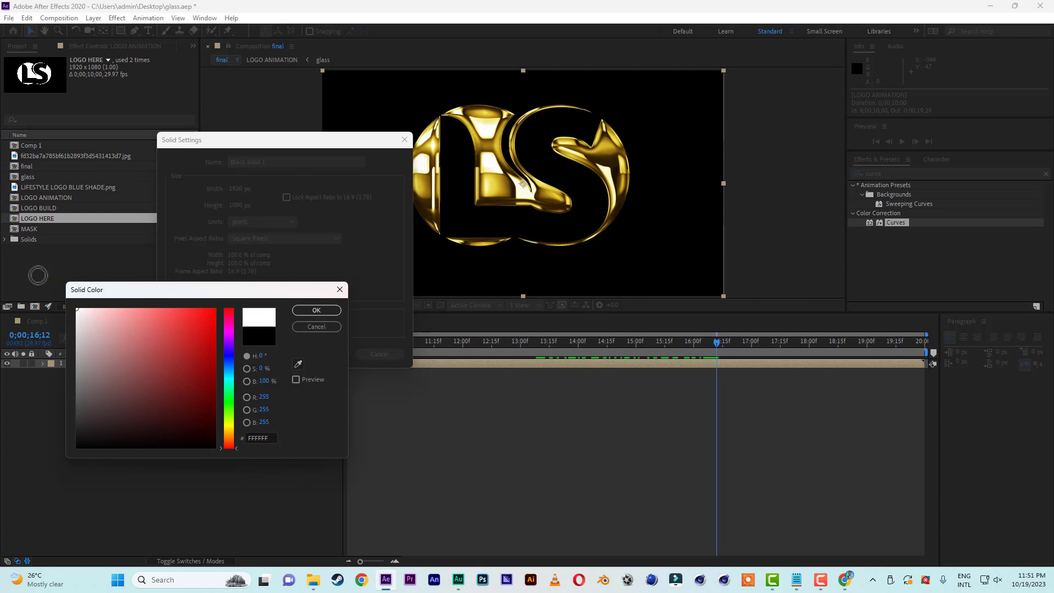
pyautogui.click(325, 309)
pyautogui.click(328, 352)
pyautogui.moveTo(94, 363); pyautogui.dragTo(98, 429)
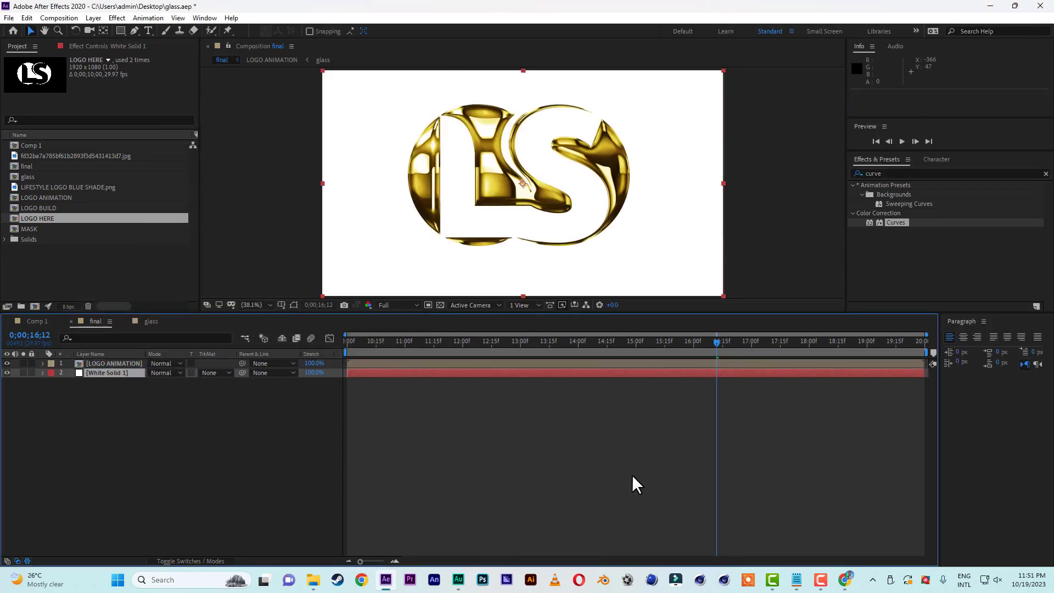
# Find the Gradient Ramp effect and apply it to the white solid.
pyautogui.click(900, 174)
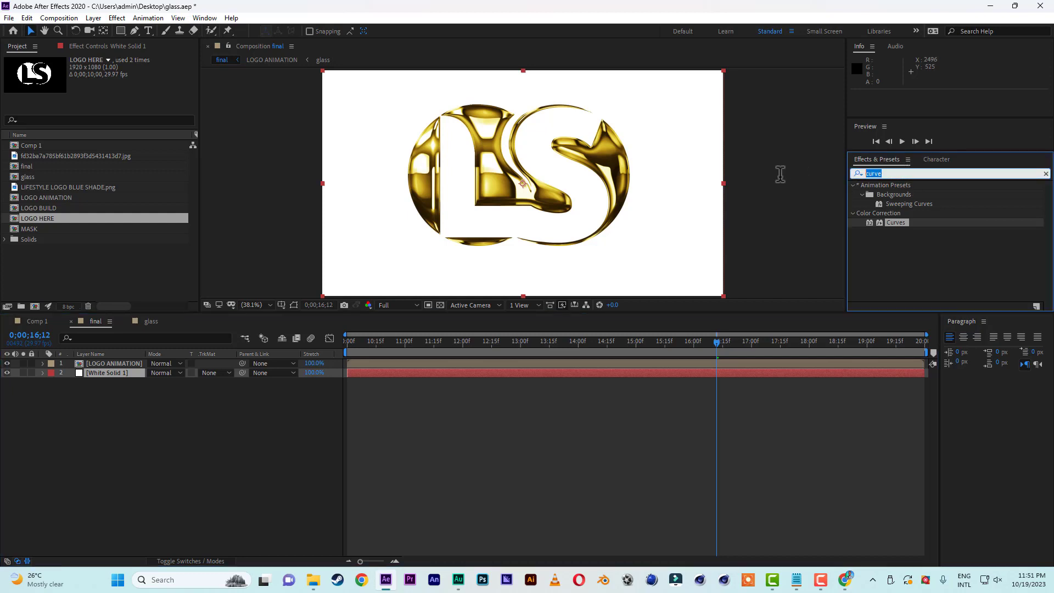
pyautogui.write('rampp')
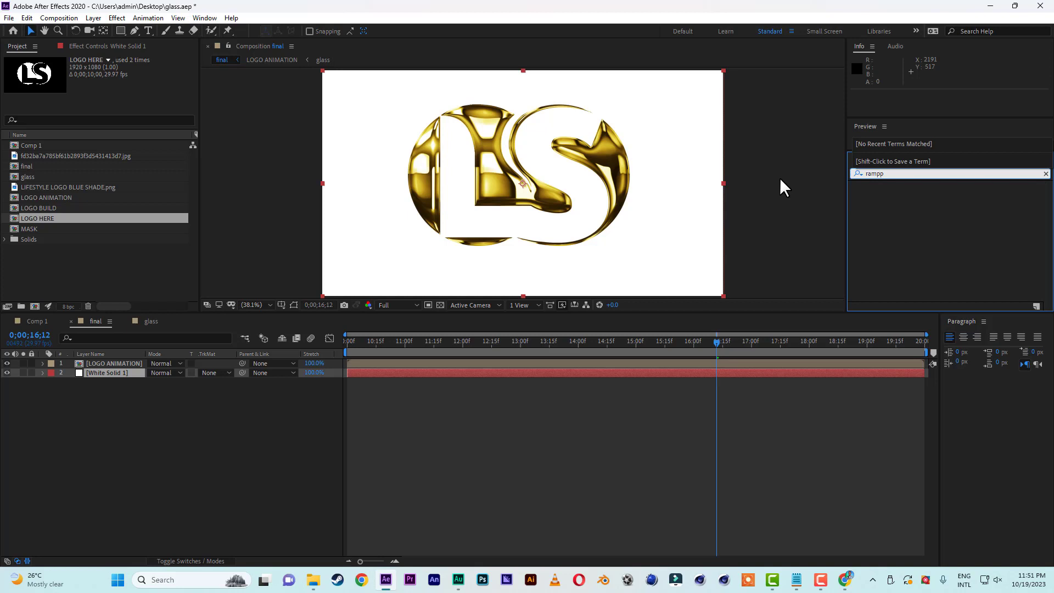
pyautogui.press('BackSpace')
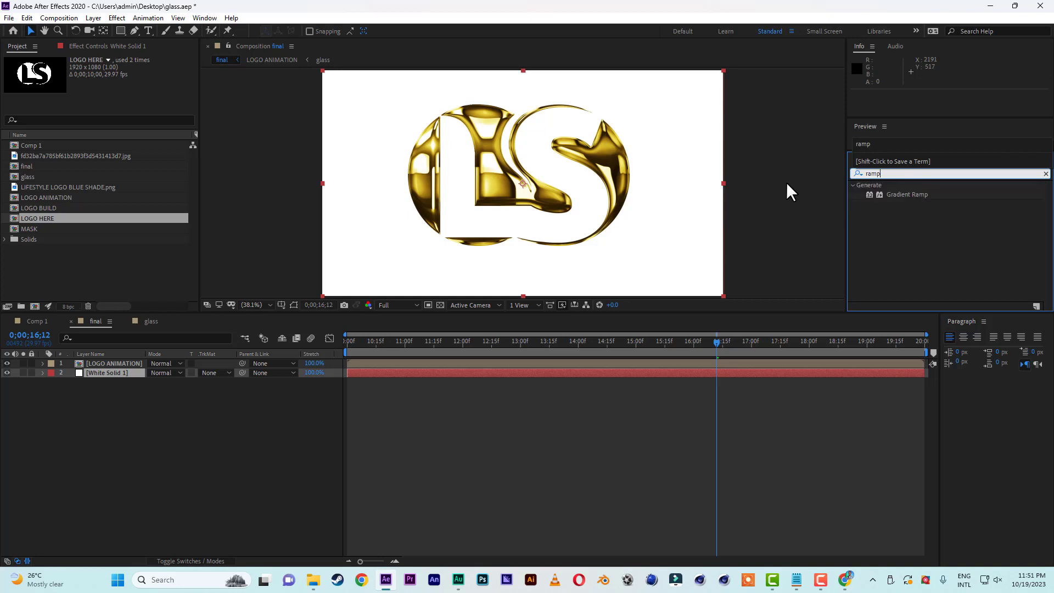
pyautogui.doubleClick(912, 195)
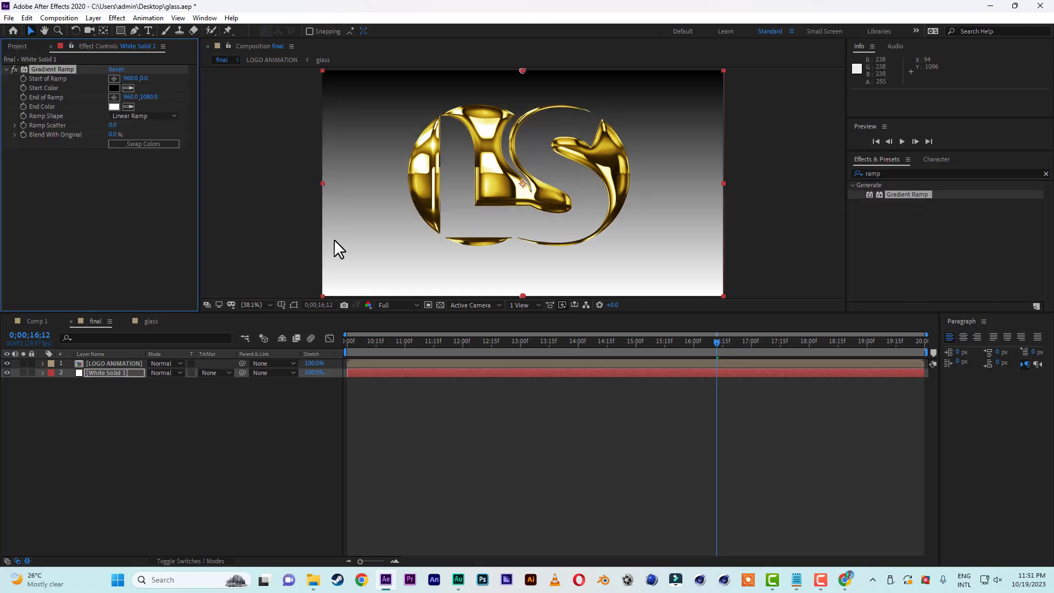
# Make the gradient a Radial Ramp with swapped colors and extend its end point far below the frame, to about 947, 2310.
pyautogui.click(143, 116)
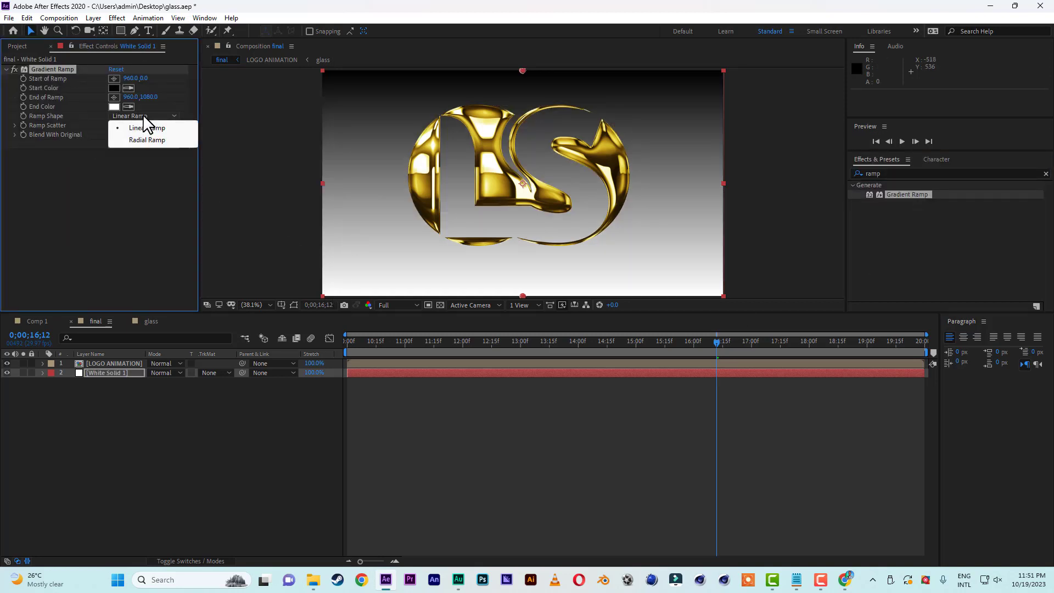
pyautogui.click(145, 140)
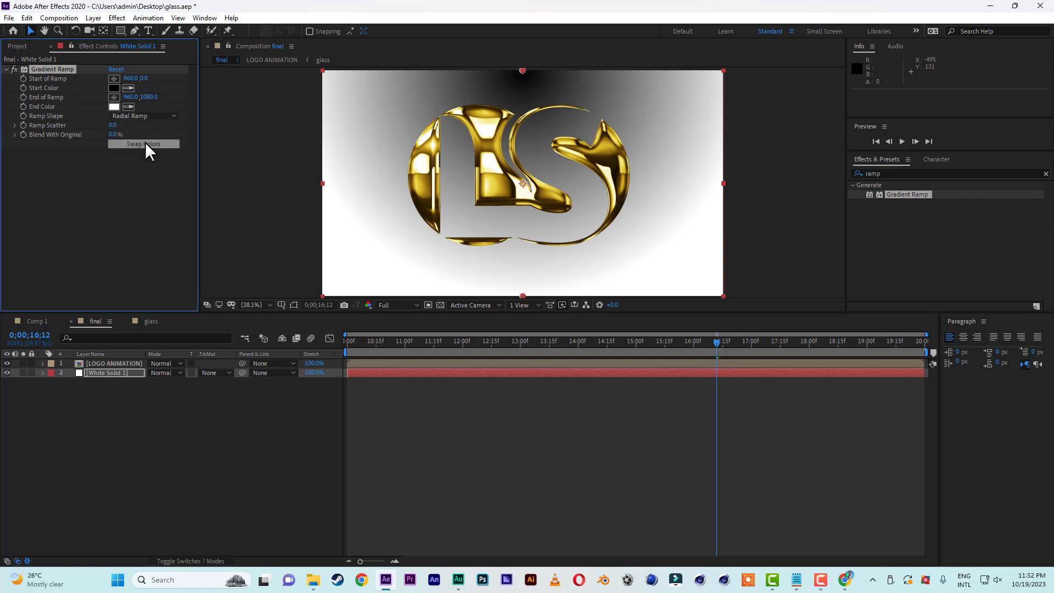
pyautogui.click(145, 143)
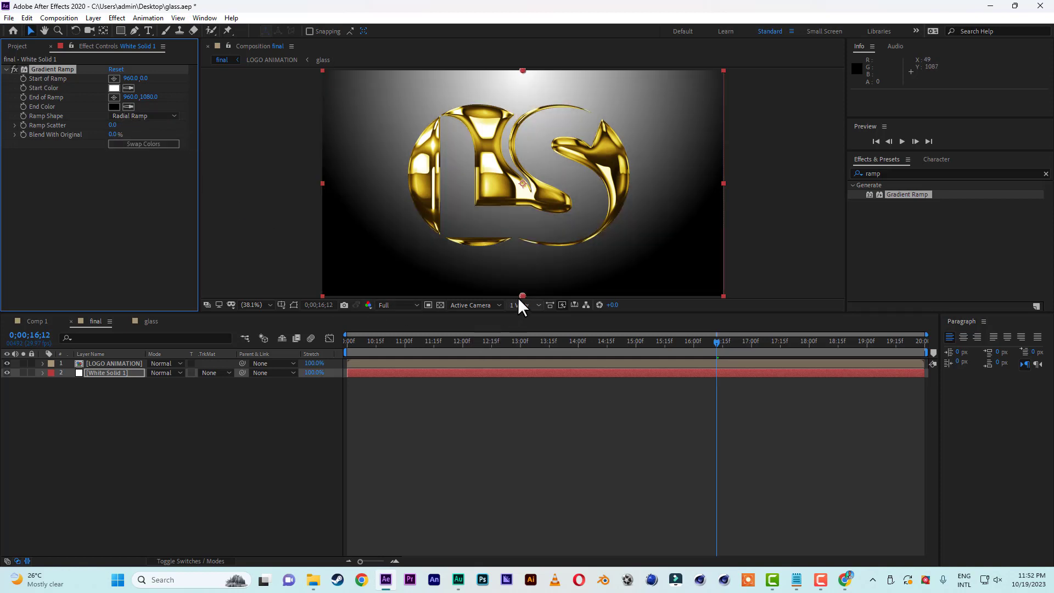
pyautogui.moveTo(519, 294); pyautogui.dragTo(516, 551)
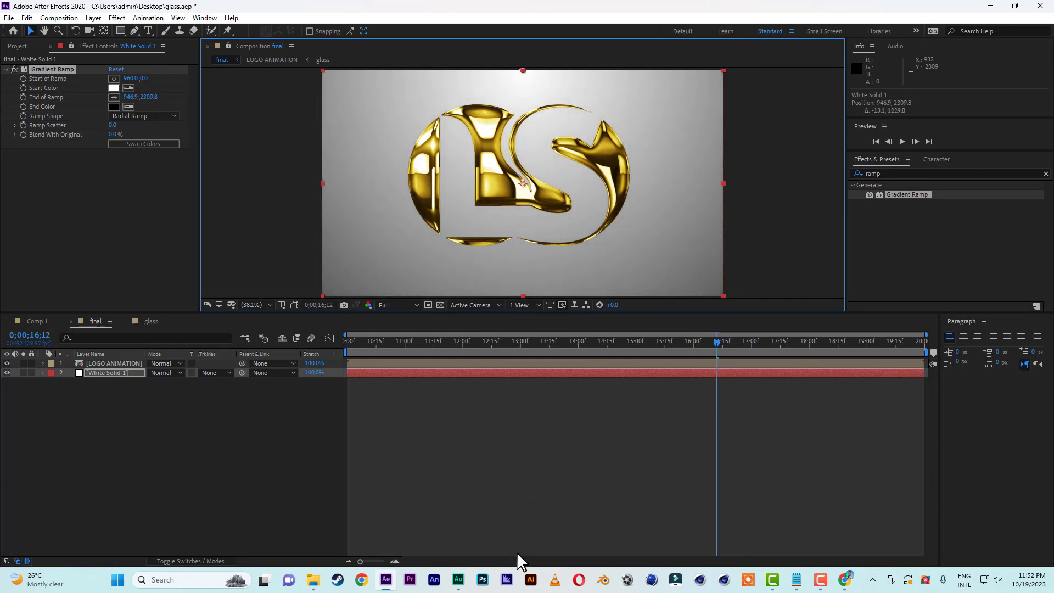
# Preview the logo over the gradient background from the start, then move the current time to 0;00;14;08.
pyautogui.moveTo(397, 340); pyautogui.dragTo(284, 334)
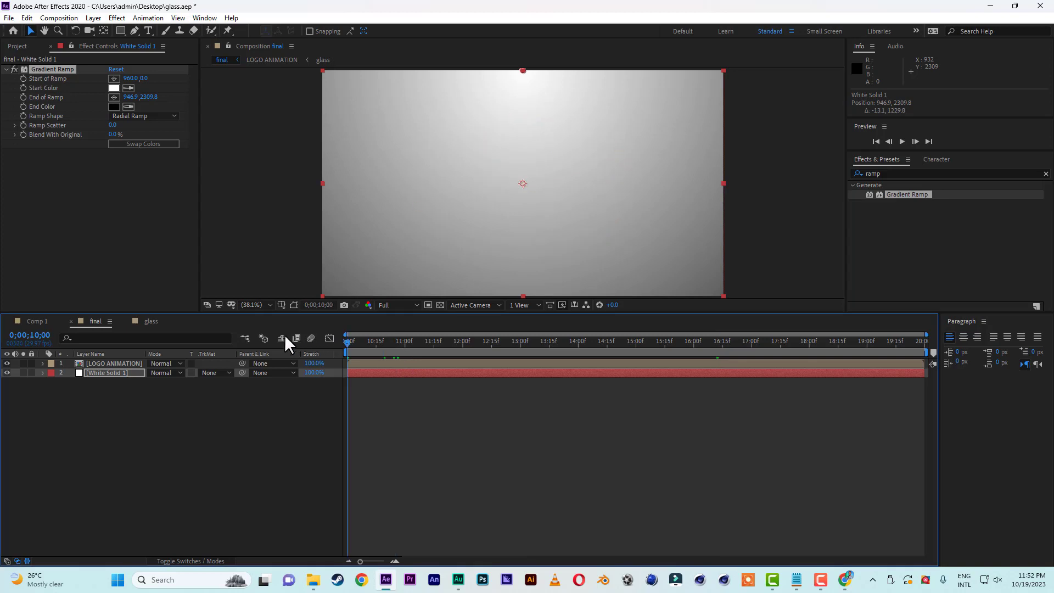
pyautogui.press('space')
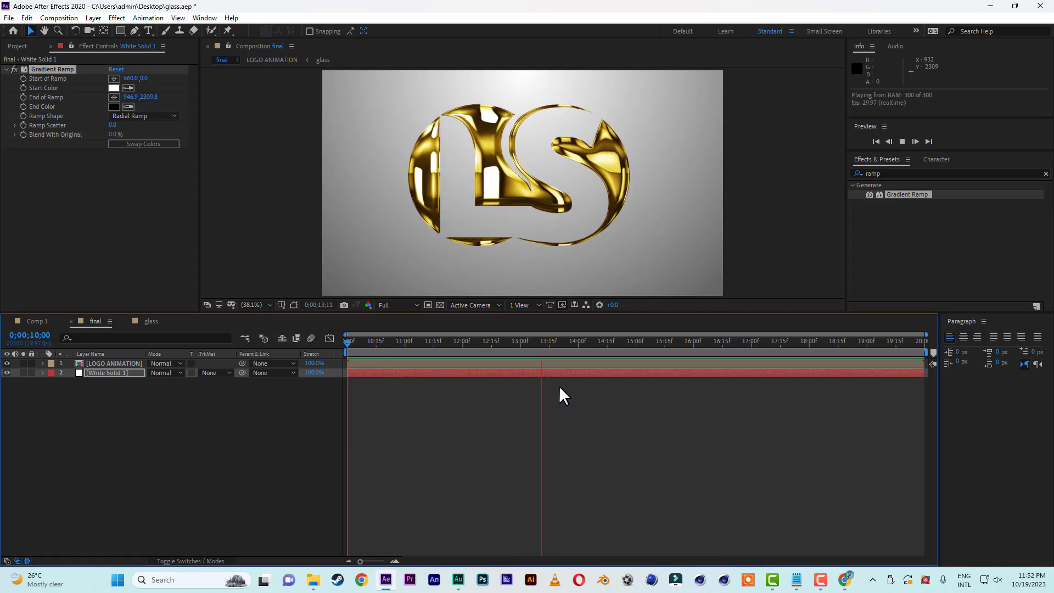
pyautogui.click(591, 341)
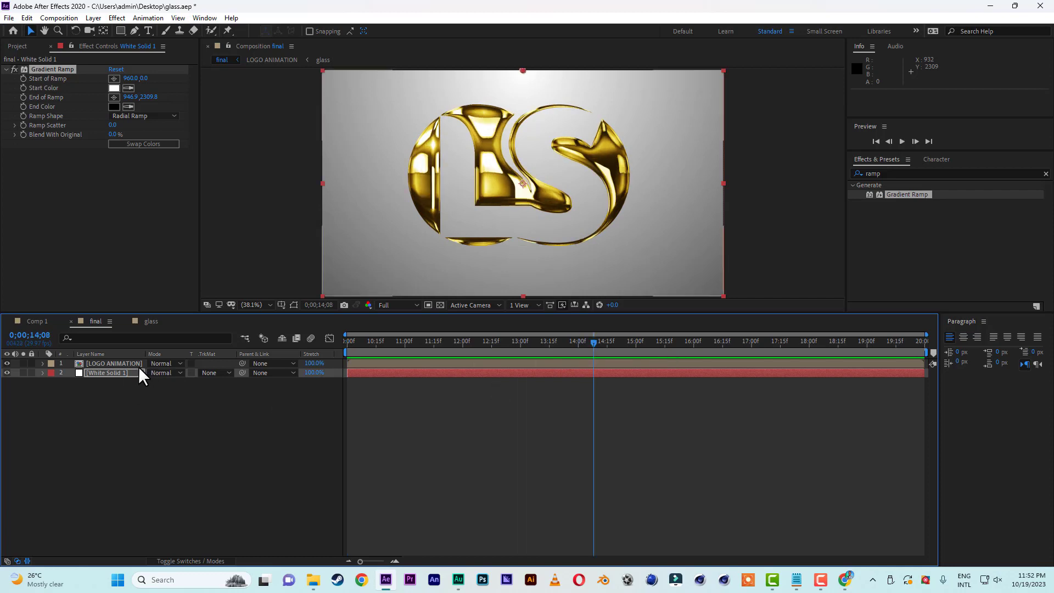
# Add a Drop Shadow layer style to the LOGO ANIMATION layer and expand its settings.
pyautogui.click(117, 364)
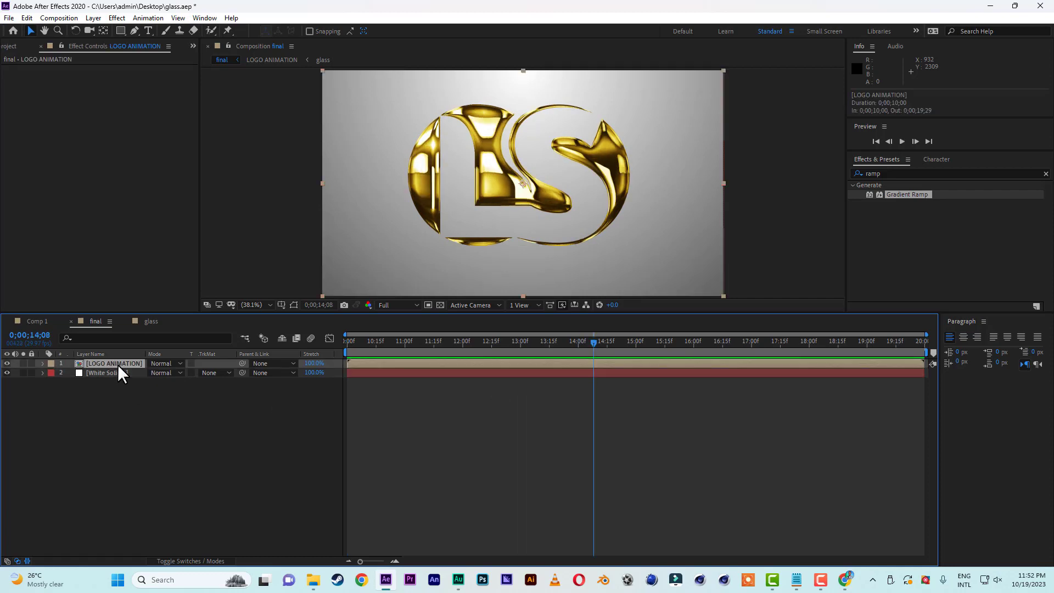
pyautogui.rightClick(119, 365)
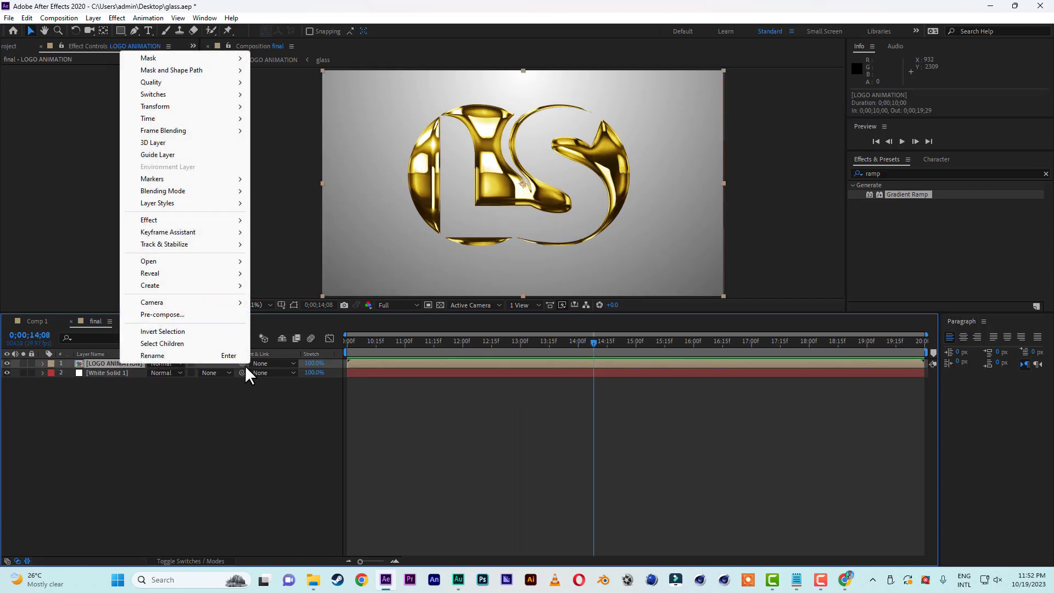
pyautogui.moveTo(156, 204)
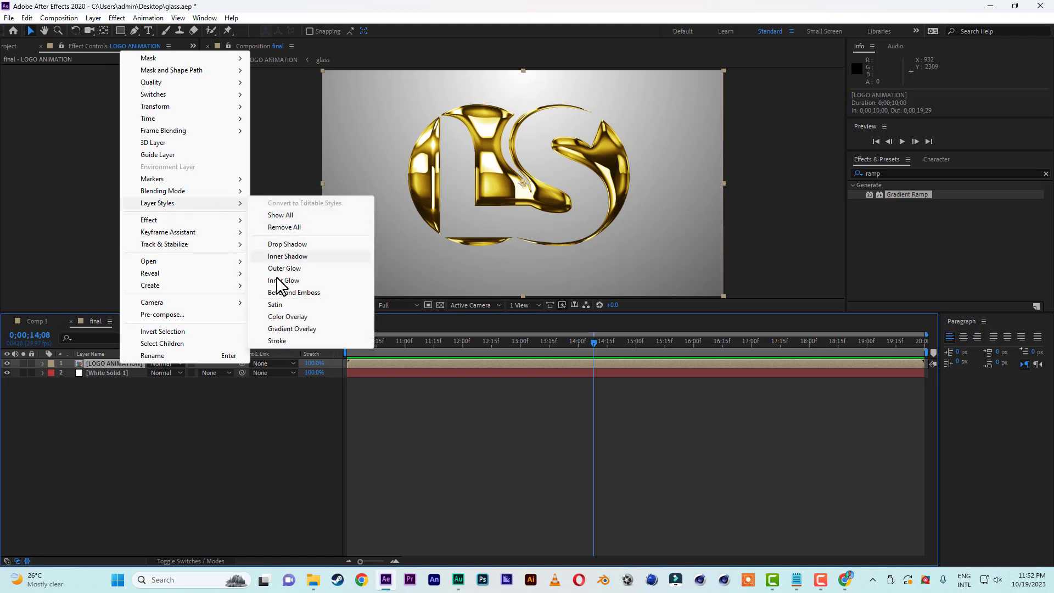
pyautogui.click(280, 244)
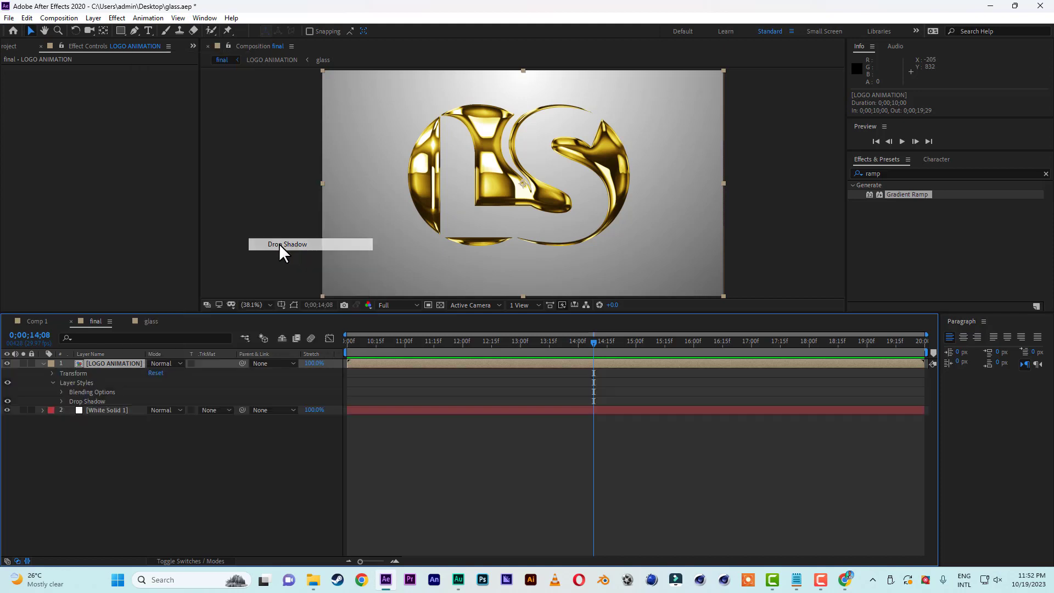
pyautogui.click(61, 401)
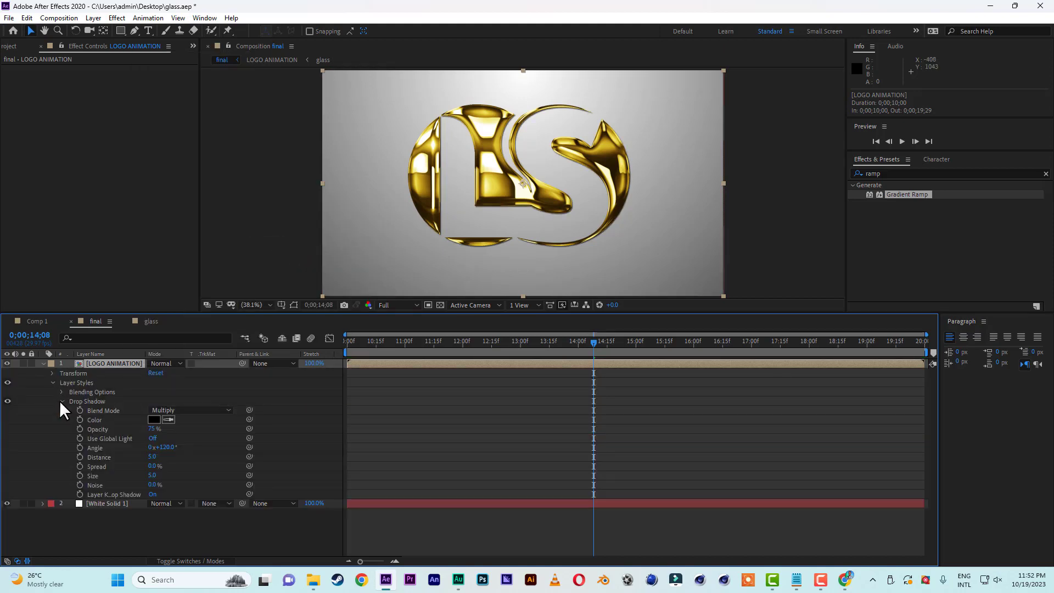
# Set the drop shadow's Distance to 10 and its Size to 50.
pyautogui.moveTo(152, 475); pyautogui.dragTo(156, 476)
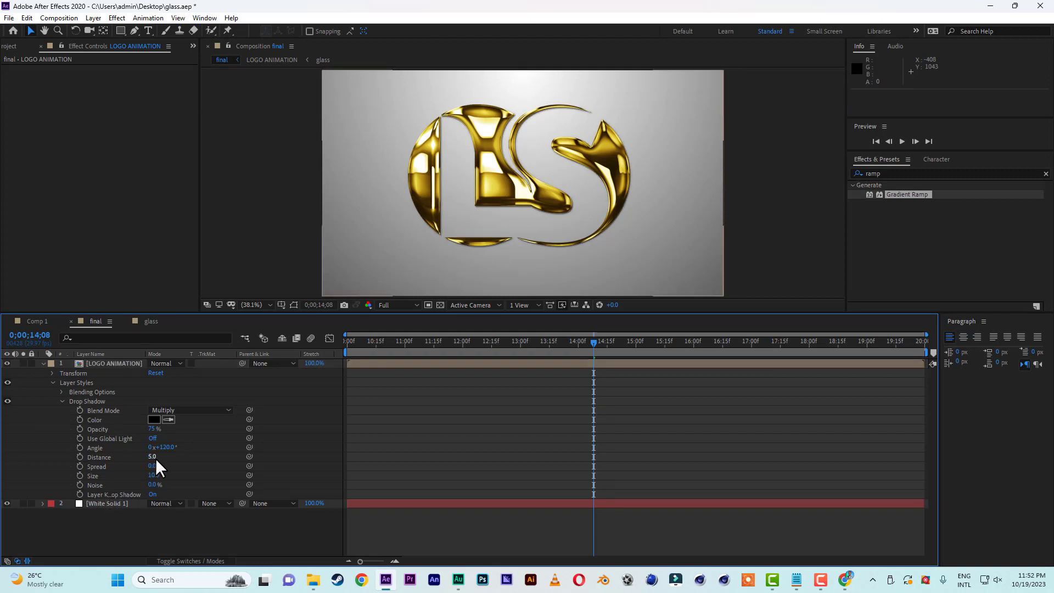
pyautogui.click(154, 458)
pyautogui.write('10')
pyautogui.click(199, 458)
pyautogui.click(154, 475)
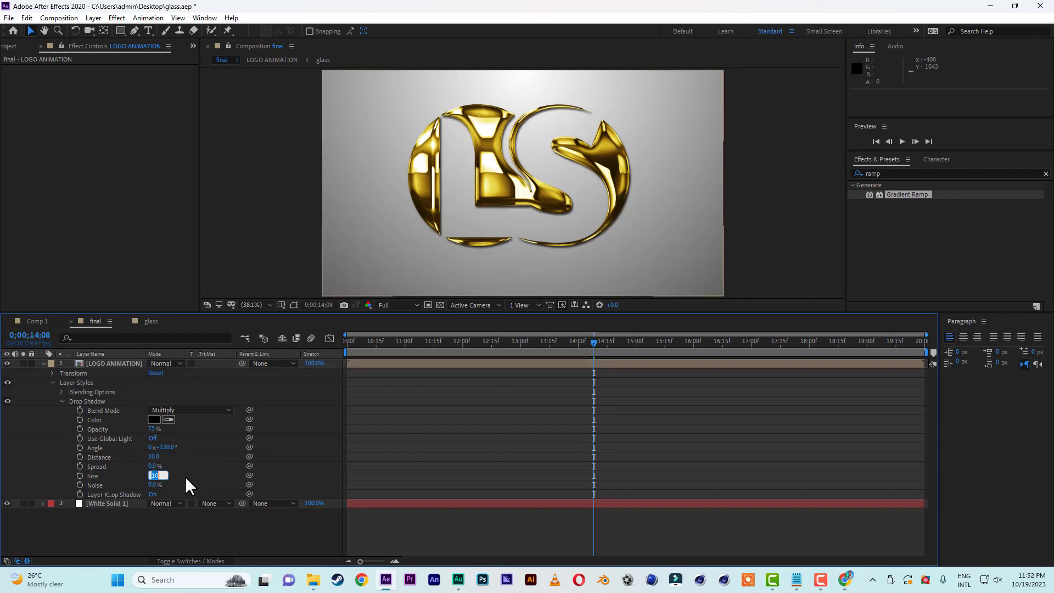
pyautogui.write('50')
pyautogui.click(200, 456)
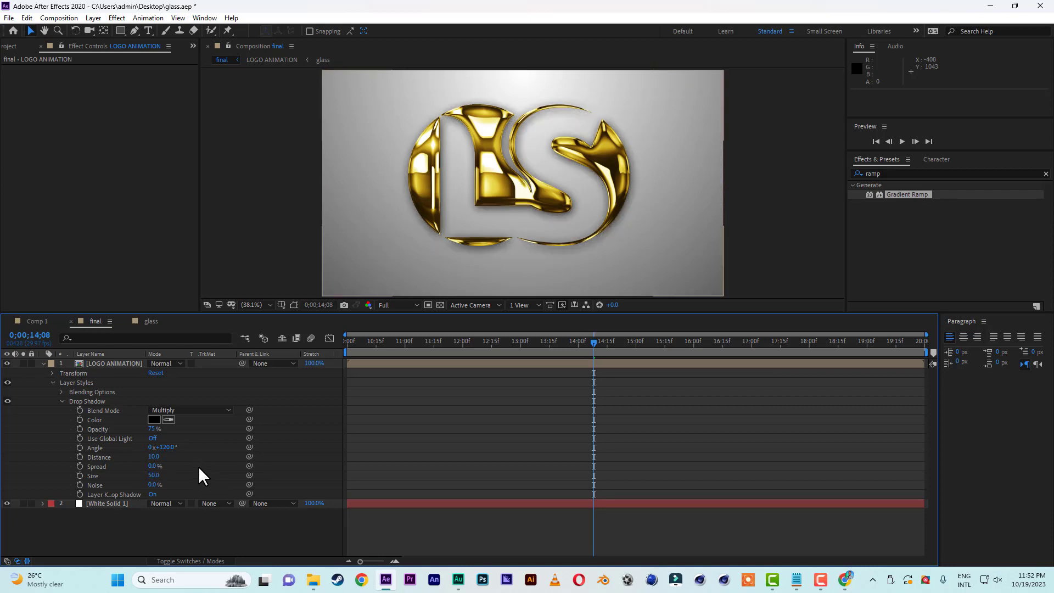
# Preview the logo with its drop shadow from the start, then move the current time to 0;00;14;19.
pyautogui.moveTo(357, 340); pyautogui.dragTo(321, 341)
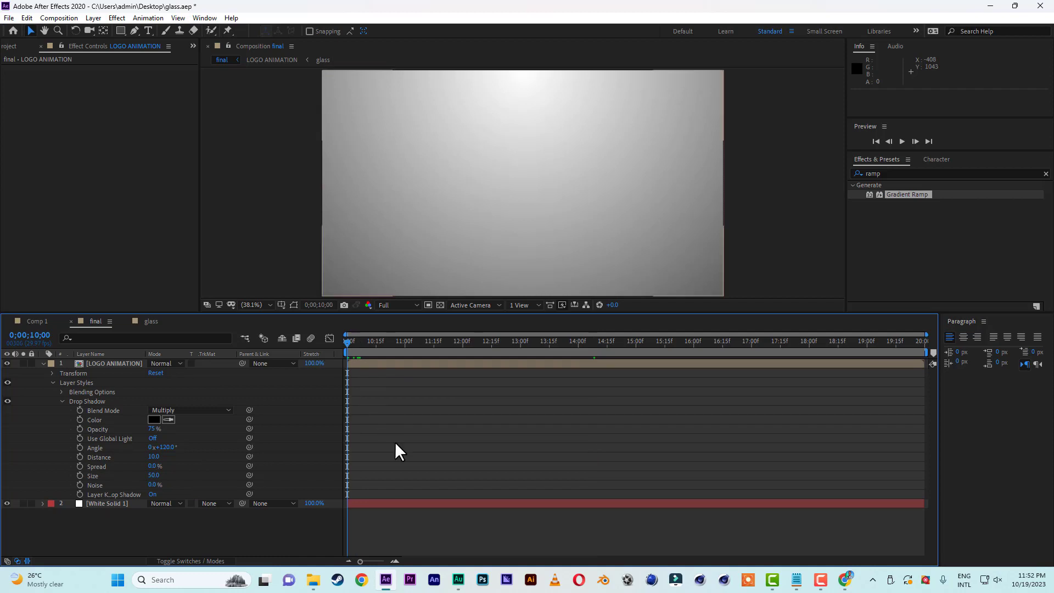
pyautogui.press('space')
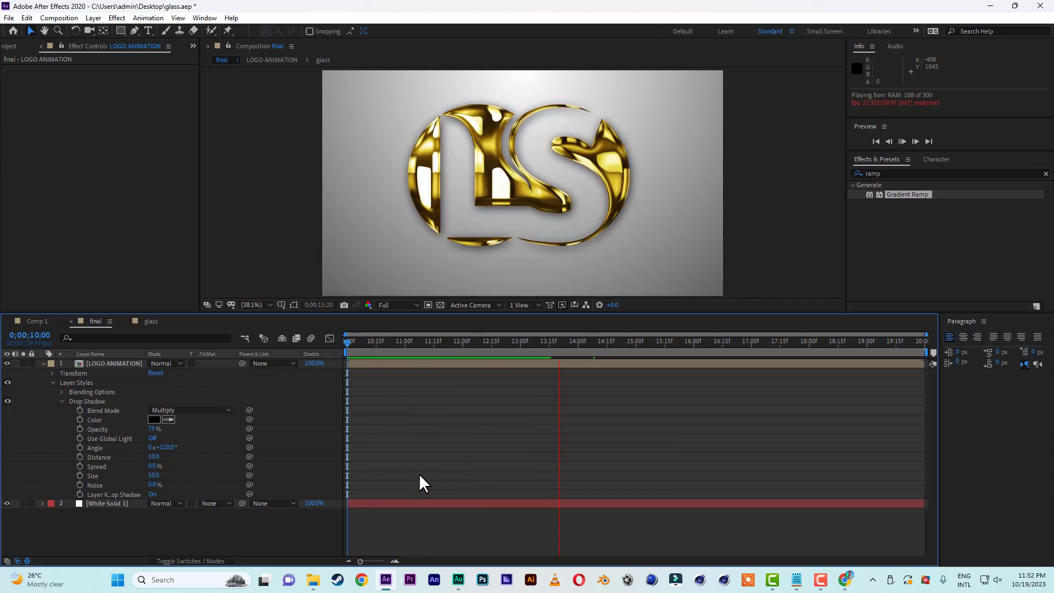
pyautogui.press('space')
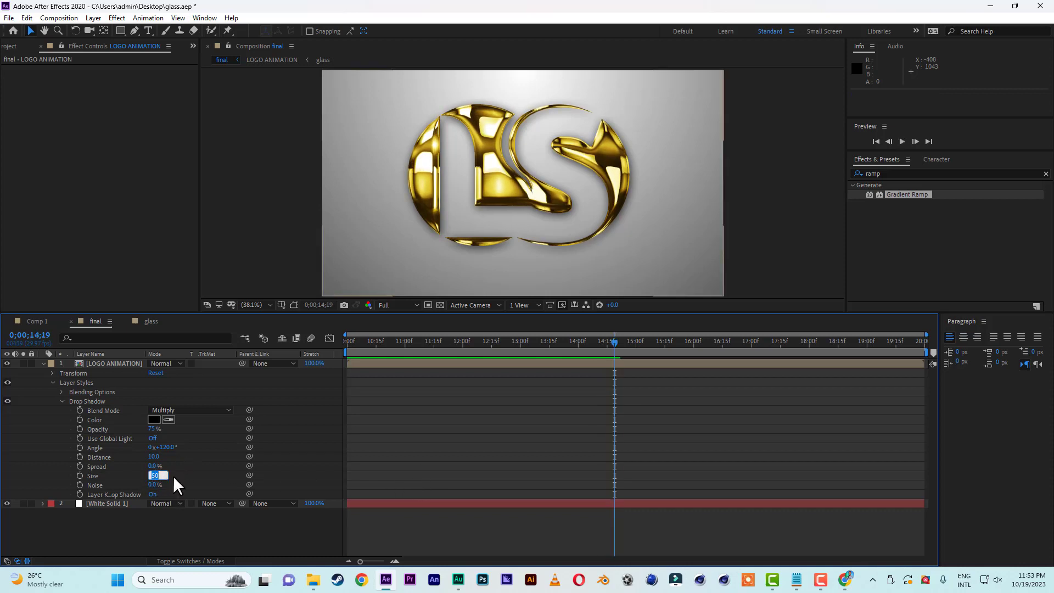
# Set the drop shadow's Size to 40 and return the current time to the start at 0;00;10;00.
pyautogui.write('40')
pyautogui.press('Return')
pyautogui.press('Home')
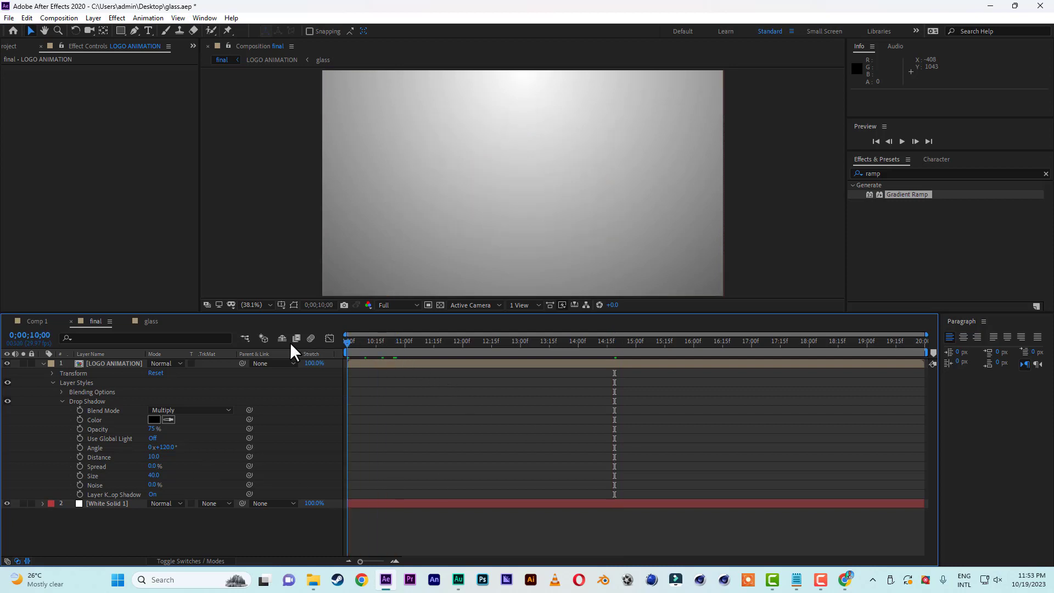
# Preview the shadowed logo animation from the start, then move the current time to 0;00;10;24.
pyautogui.press('space')
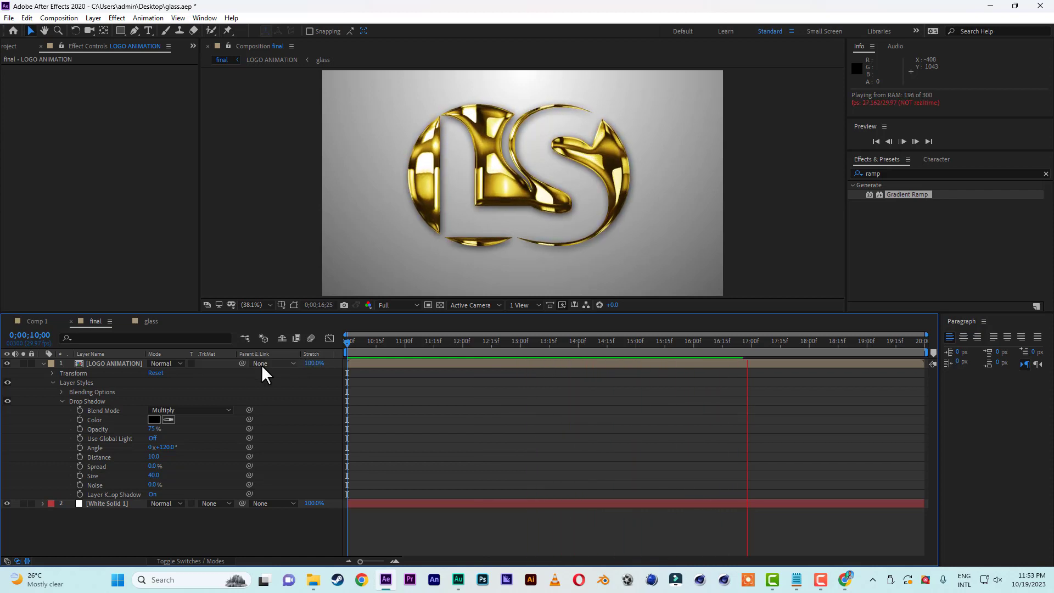
pyautogui.moveTo(370, 343); pyautogui.dragTo(250, 378)
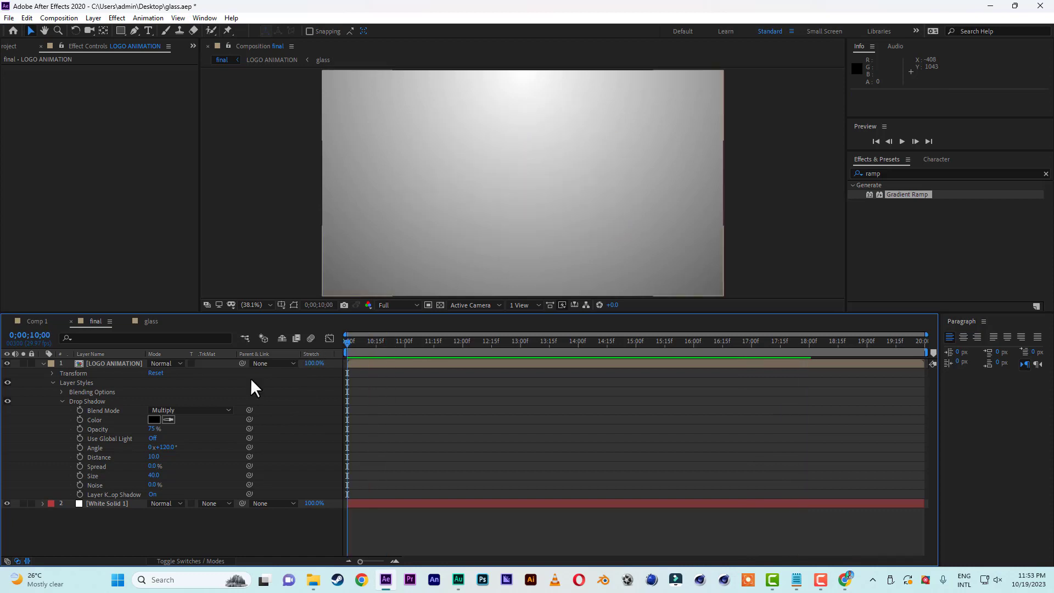
pyautogui.press('space')
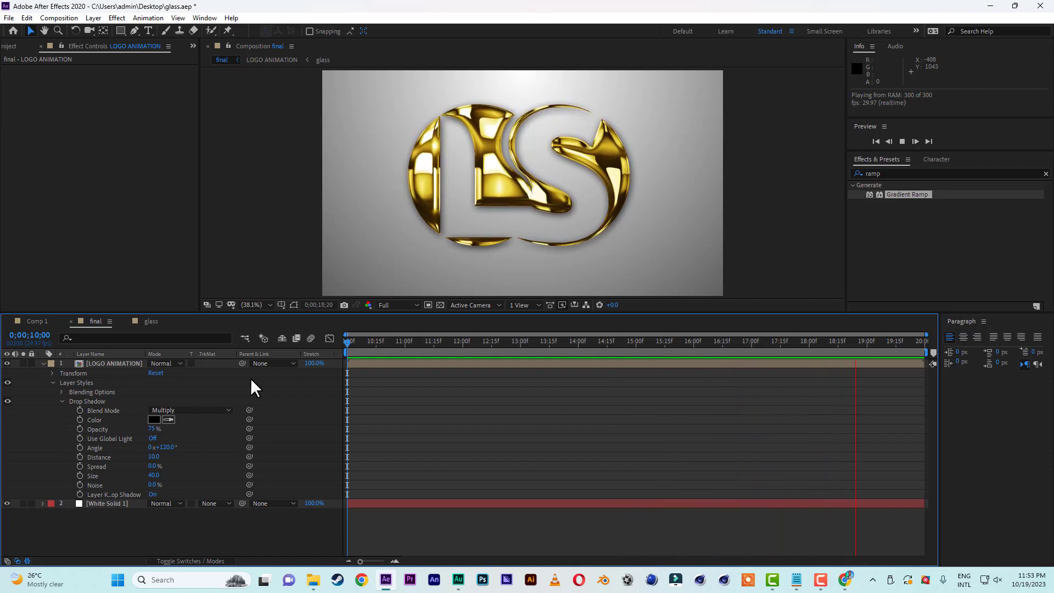
pyautogui.click(393, 342)
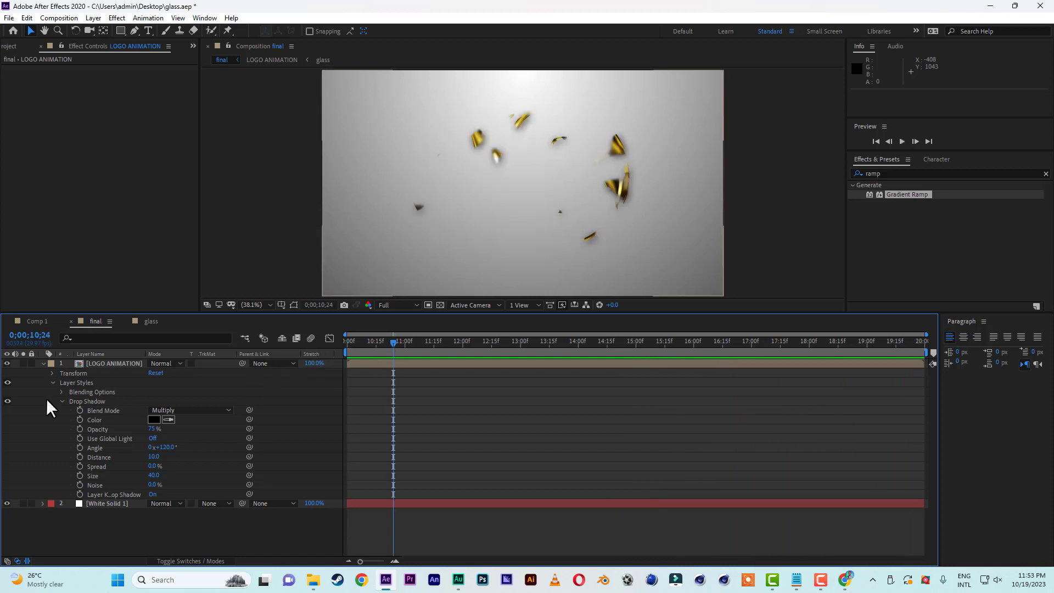
# Collapse the LOGO ANIMATION layer's properties and apply the Venetian Blinds transition effect to the White Solid 1 background layer.
pyautogui.click(42, 364)
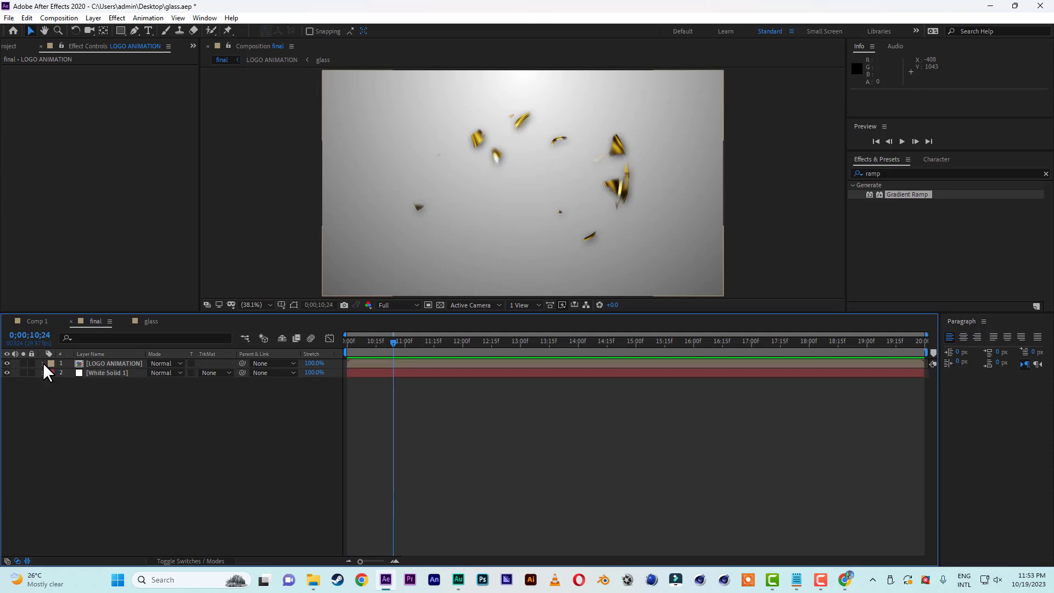
pyautogui.click(96, 373)
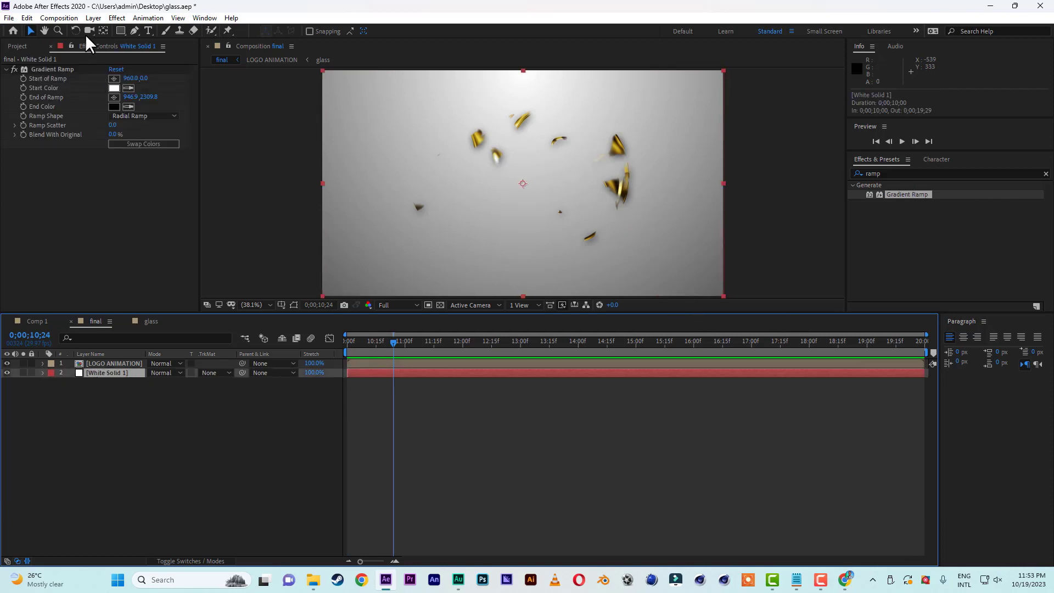
pyautogui.click(117, 18)
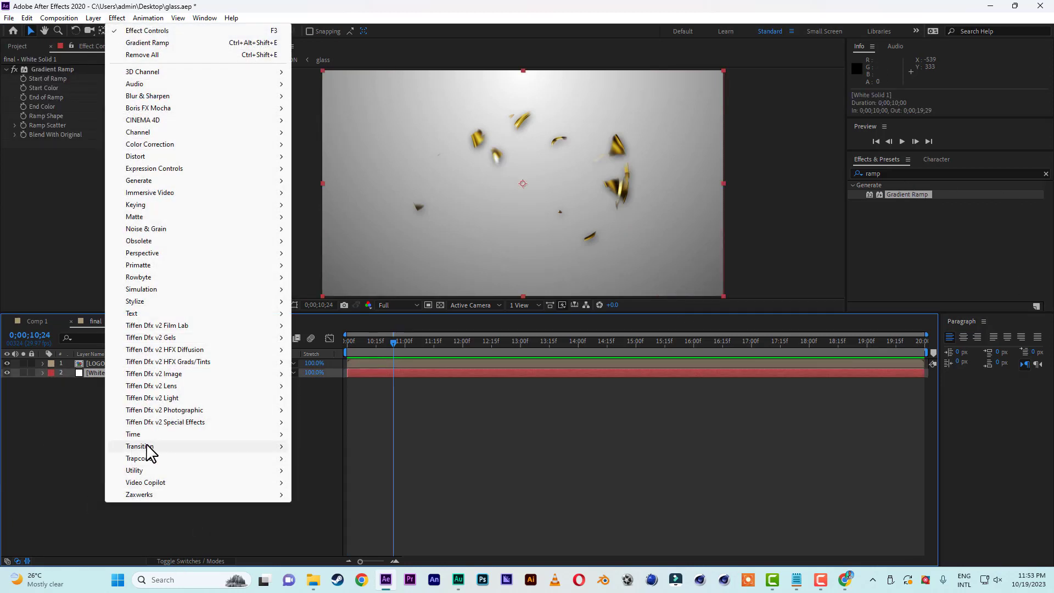
pyautogui.moveTo(157, 447)
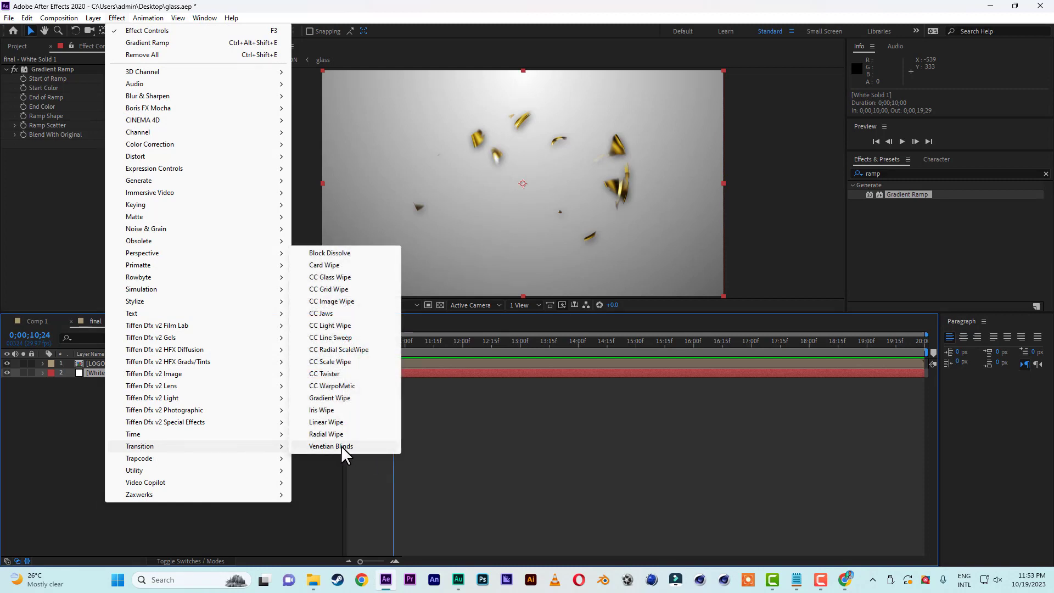
pyautogui.click(341, 446)
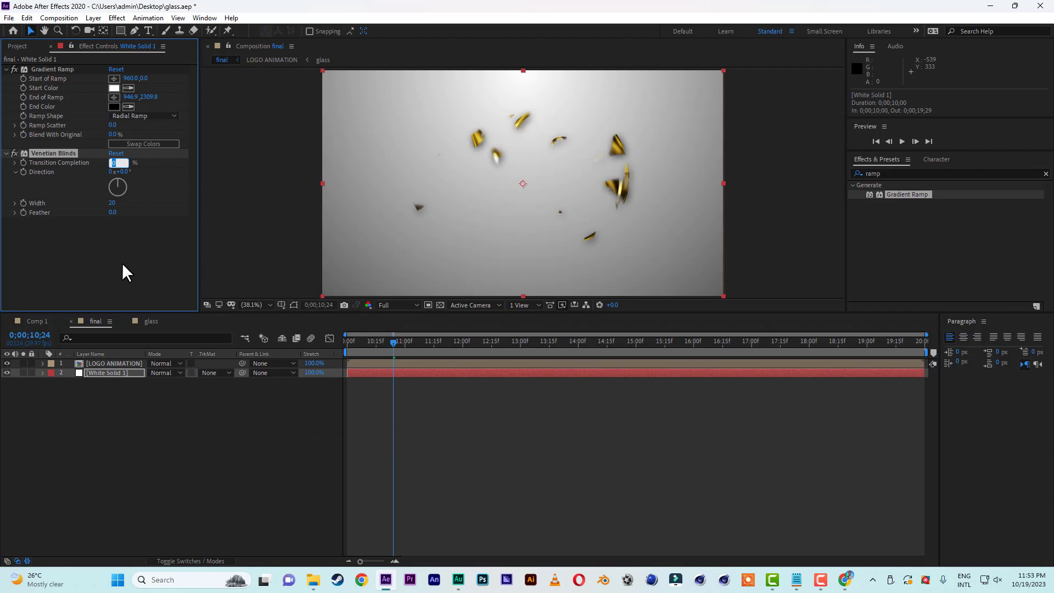
# Set the Venetian Blinds effect's Transition Completion to 1% and its Direction to 45°.
pyautogui.write('2')
pyautogui.click(102, 249)
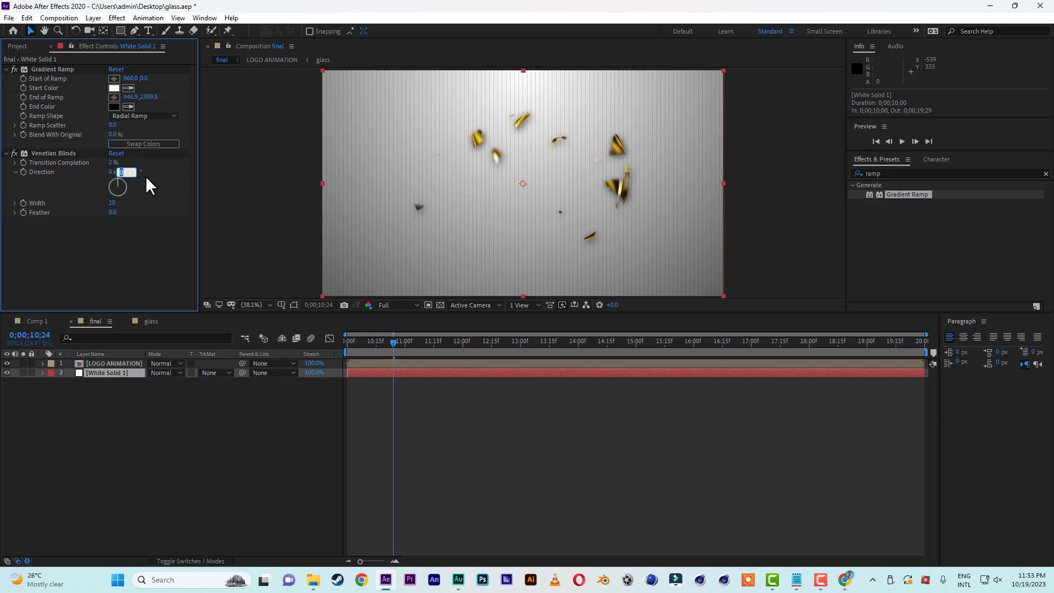
pyautogui.press('Return')
pyautogui.write('1')
pyautogui.press('Return')
# Duplicate the Venetian Blinds effect on the background and set the copy's Direction to -45°.
pyautogui.click(58, 151)
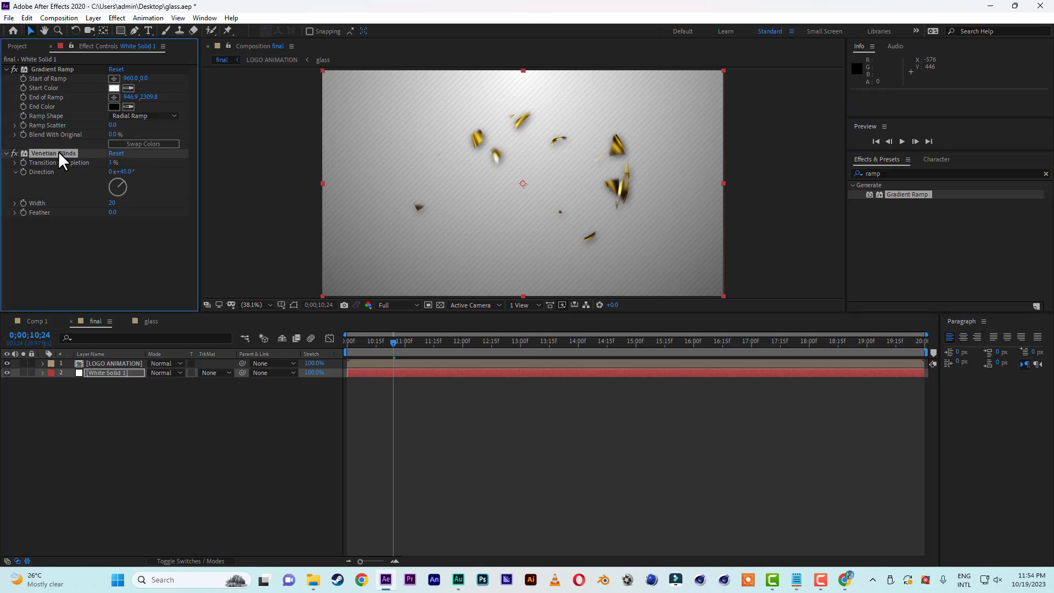
pyautogui.hotkey('ctrl', 'd')
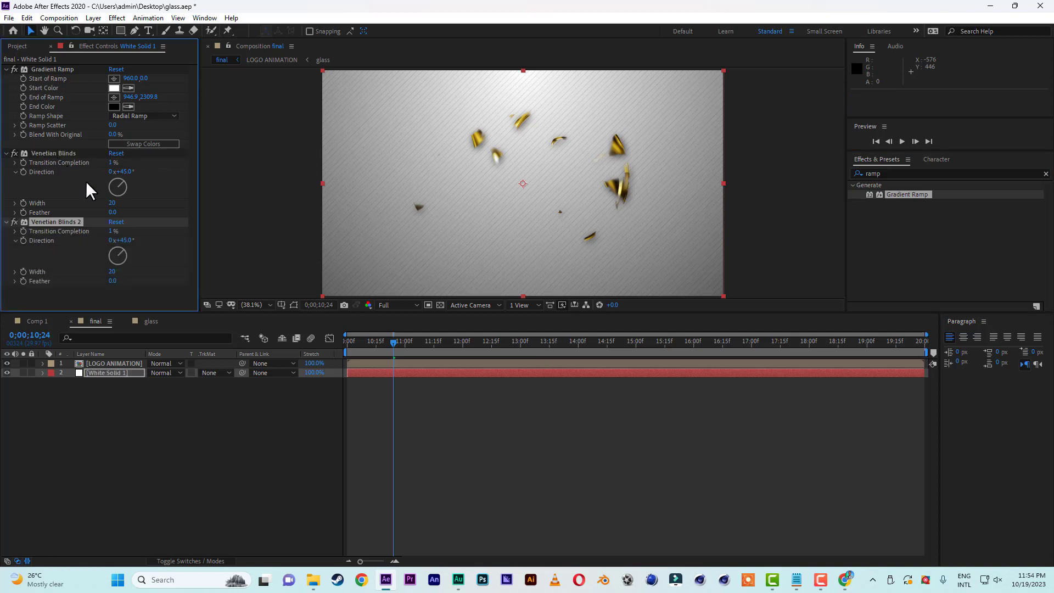
pyautogui.click(126, 241)
pyautogui.write('-45')
pyautogui.press('Return')
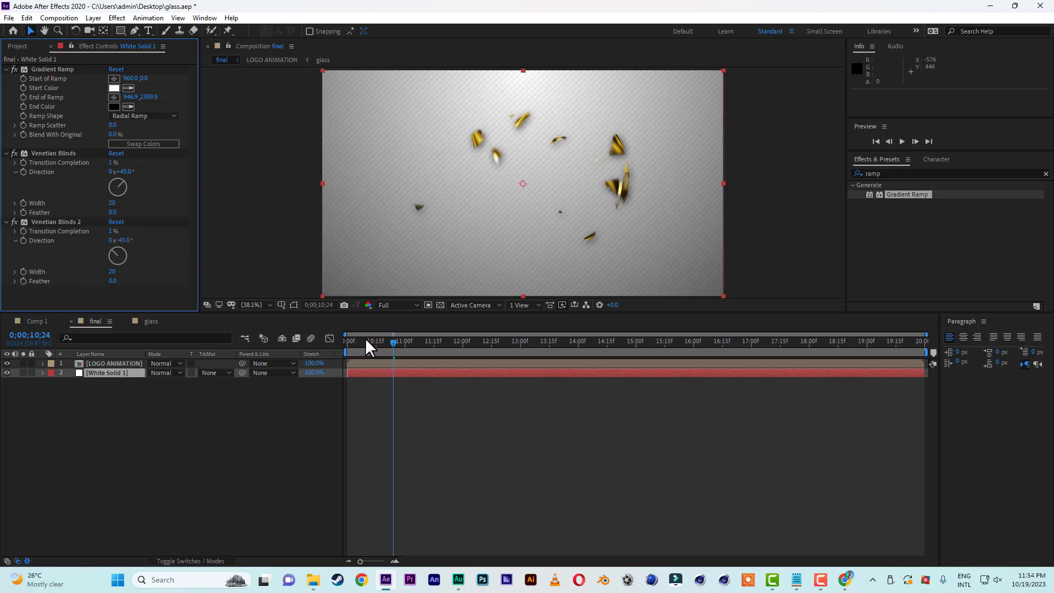
# Return the current time to 0;00;10;00 and preview the logo animation over the cross-hatched background.
pyautogui.moveTo(366, 341); pyautogui.dragTo(346, 341)
pyautogui.press('space')
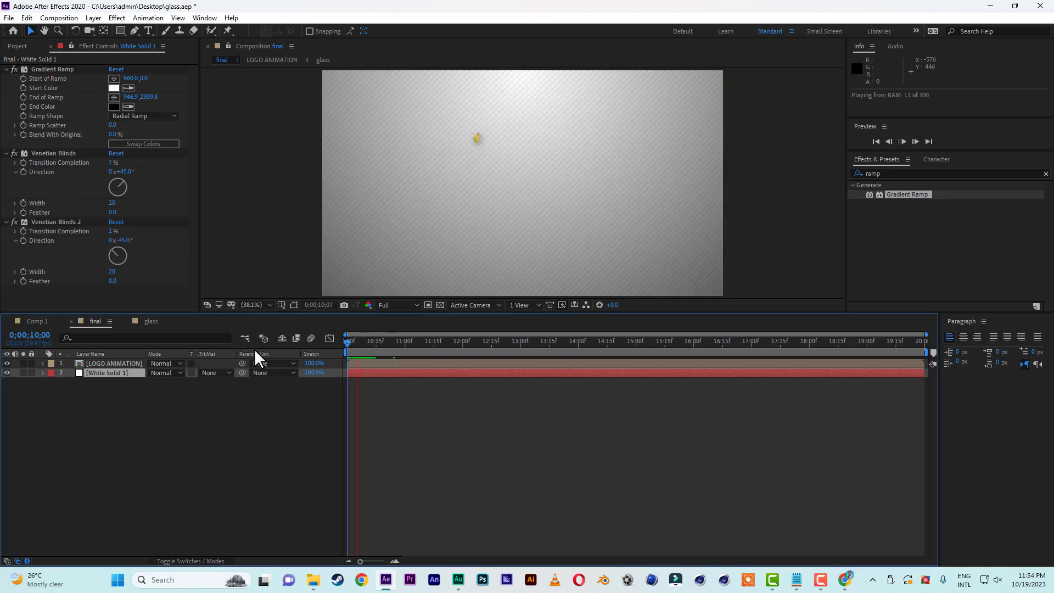
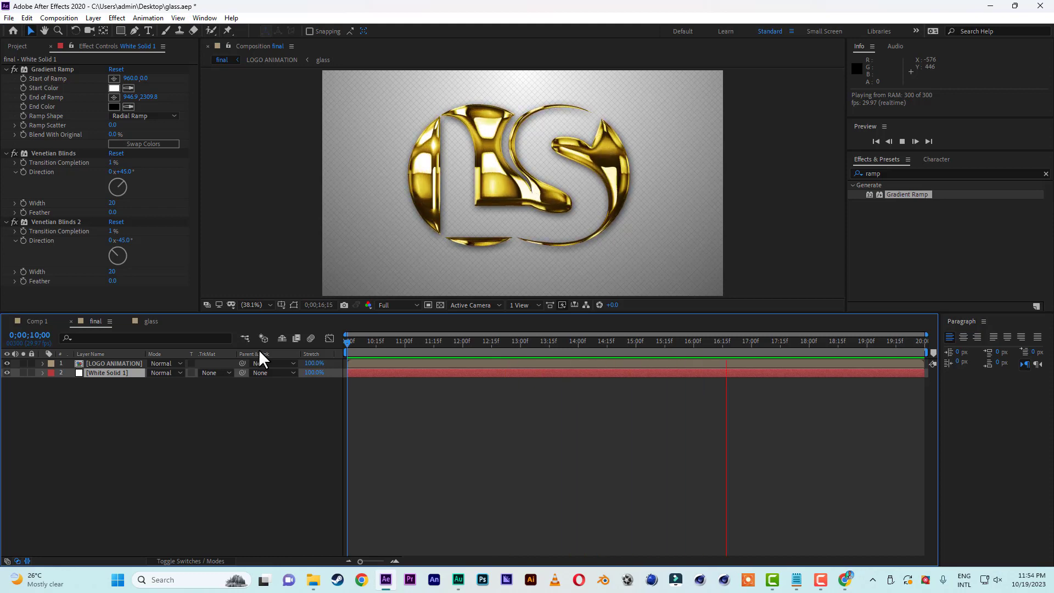
# Stop the preview, move the current time to 0;00;10;23 and save the project.
pyautogui.click(437, 345)
pyautogui.moveTo(437, 341); pyautogui.dragTo(391, 345)
pyautogui.click(9, 18)
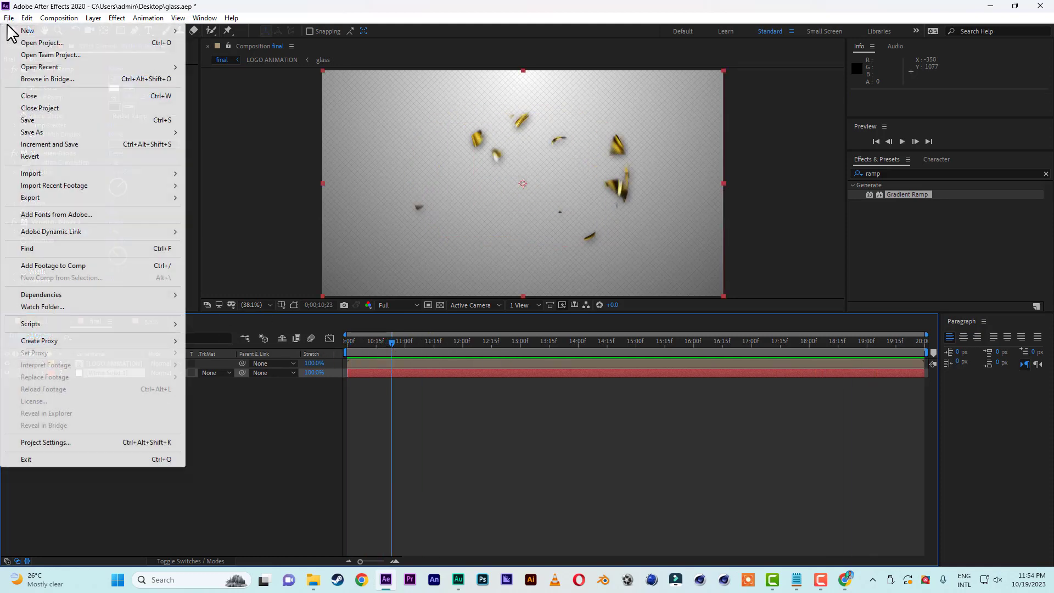
pyautogui.click(39, 120)
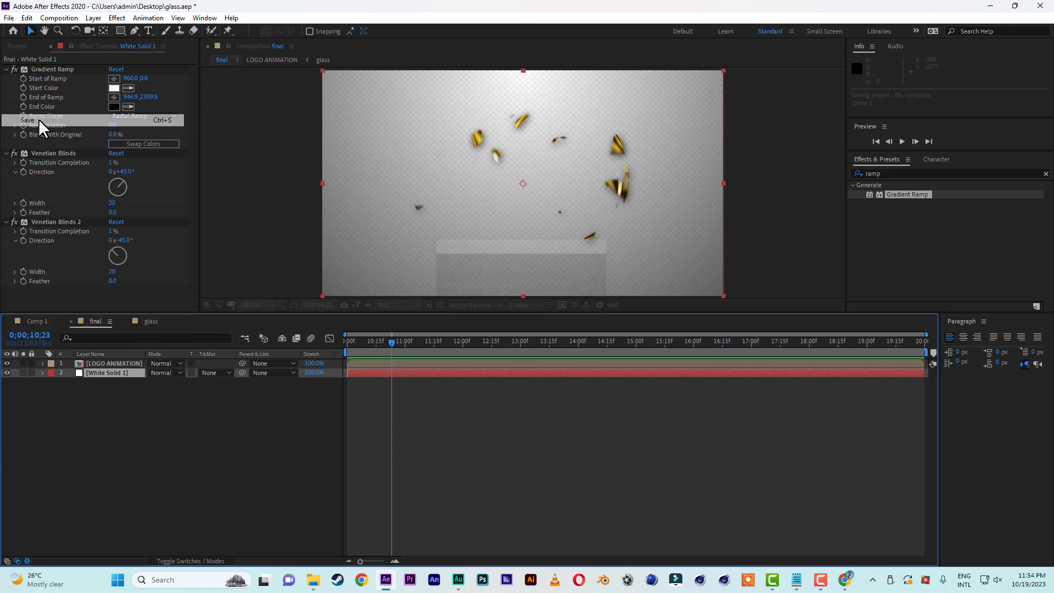
# Add the LOGO HERE composition above the LOGO ANIMATION layer in the final composition and rename the layer "stroke".
pyautogui.click(14, 47)
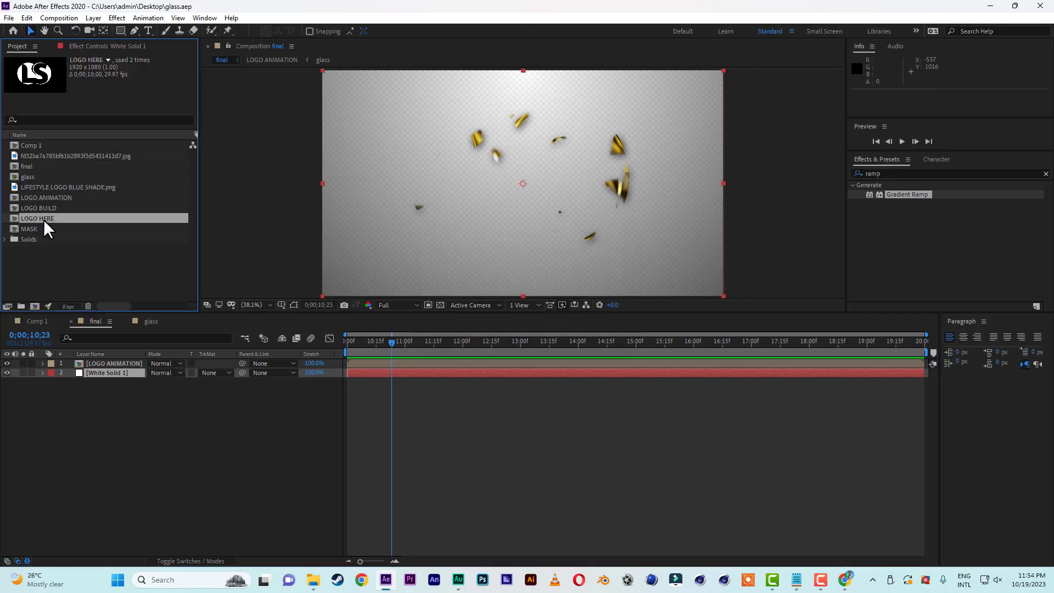
pyautogui.moveTo(44, 219); pyautogui.dragTo(61, 360)
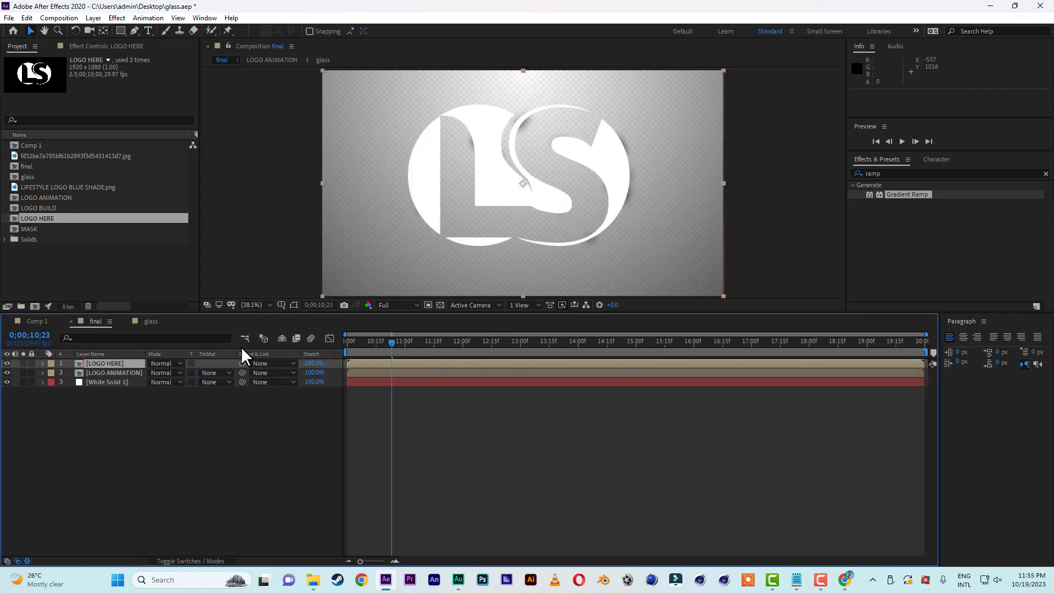
pyautogui.click(116, 362)
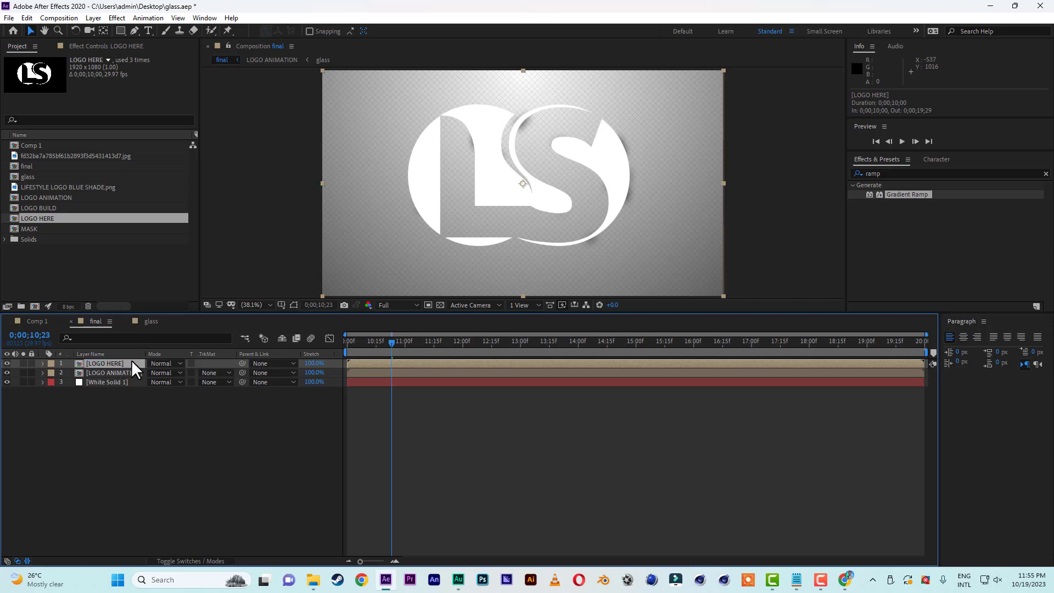
pyautogui.press('Return')
pyautogui.write('stroke')
pyautogui.click(149, 446)
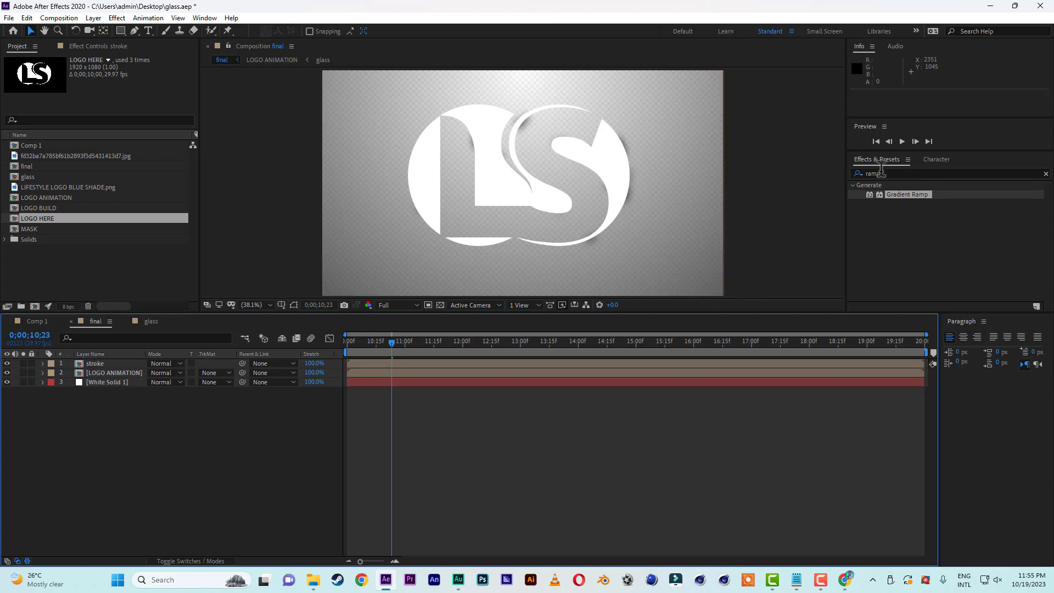
# Apply the Vegas effect to the stroke layer with yellow FFFF00 as its color.
pyautogui.click(895, 173)
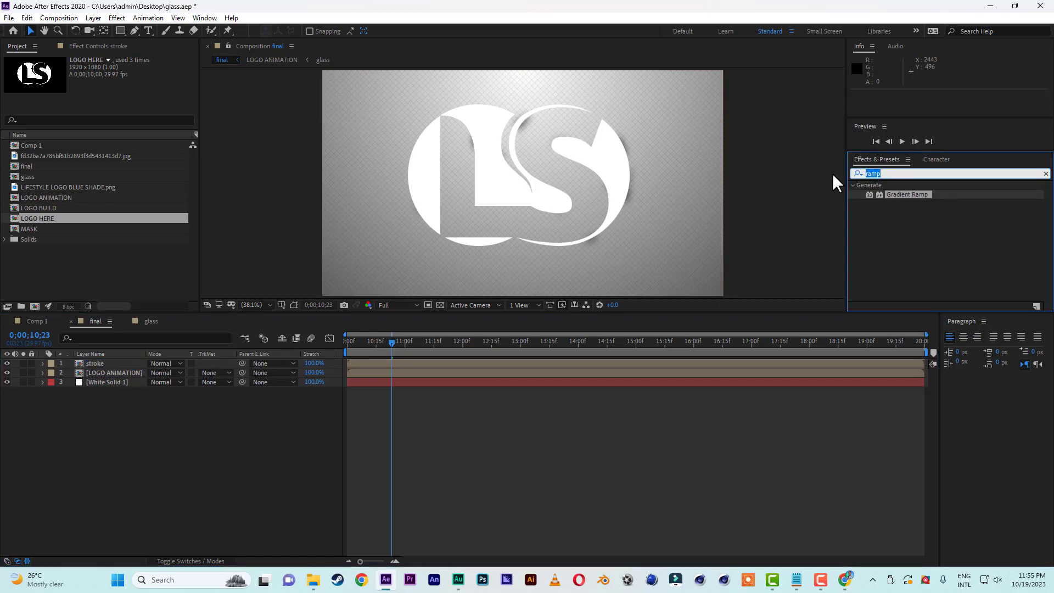
pyautogui.write('ve')
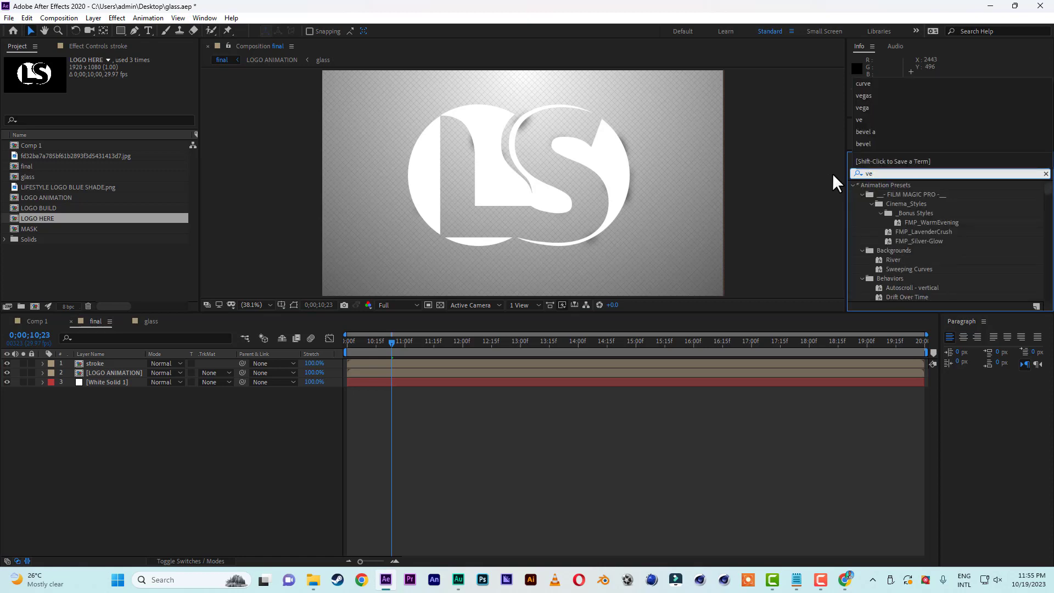
pyautogui.write('ga')
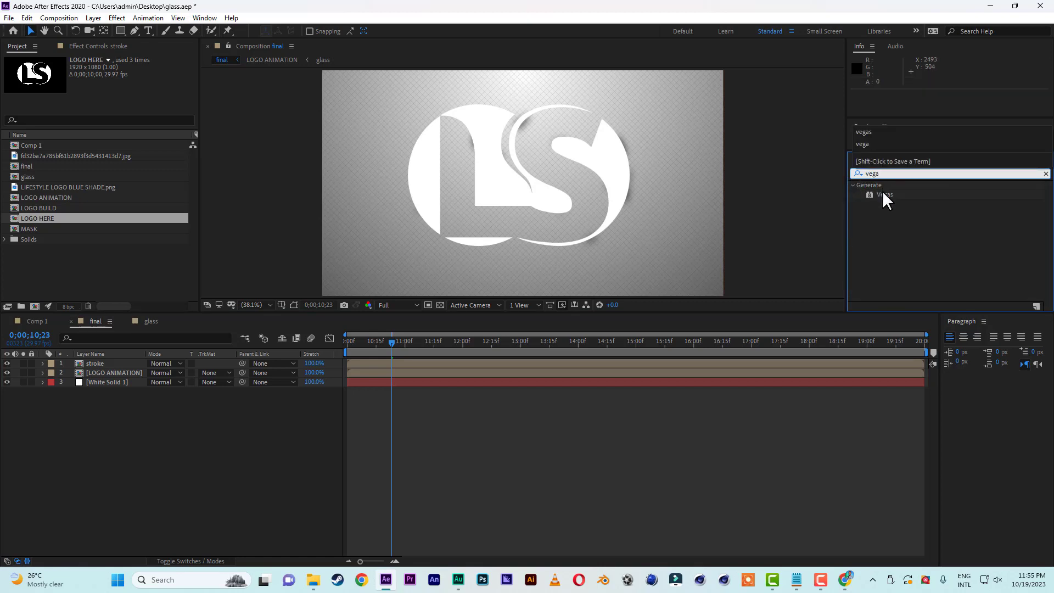
pyautogui.moveTo(884, 194)
pyautogui.mouseDown()
pyautogui.moveTo(141, 322)
pyautogui.moveTo(115, 363)
pyautogui.mouseUp()
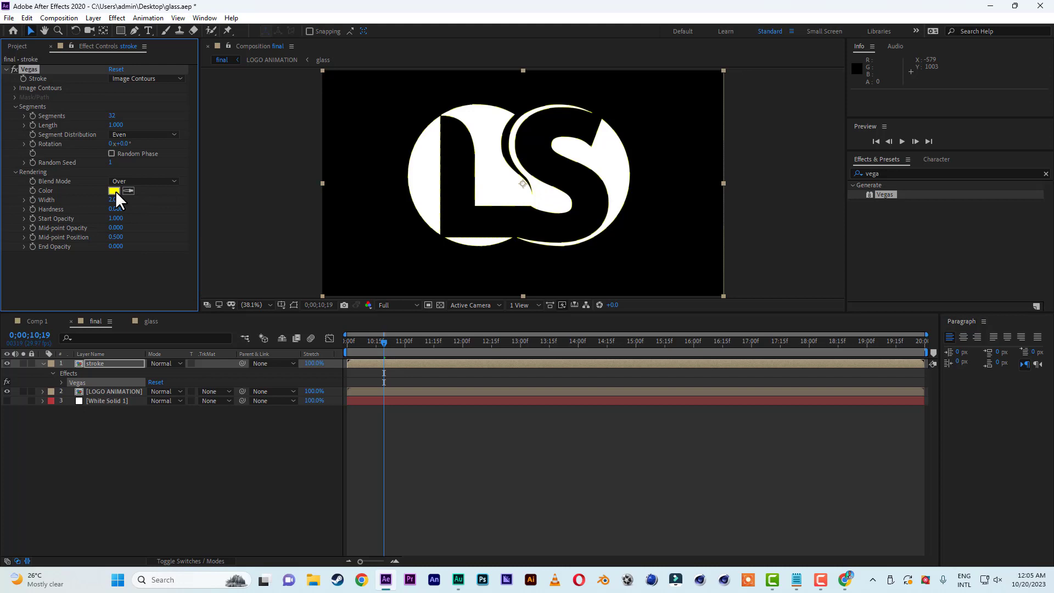
pyautogui.click(115, 191)
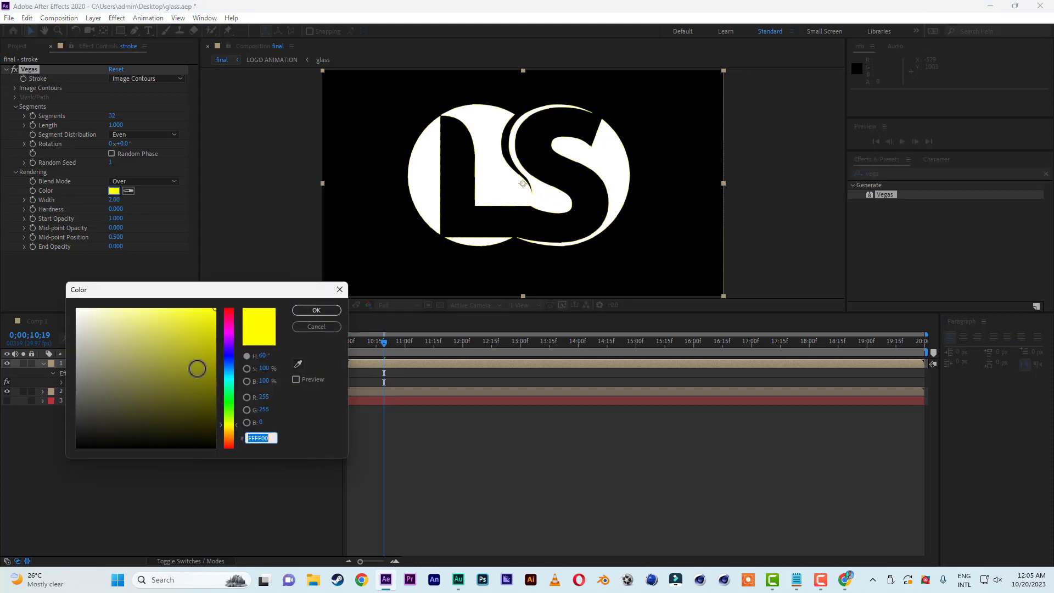
pyautogui.click(330, 309)
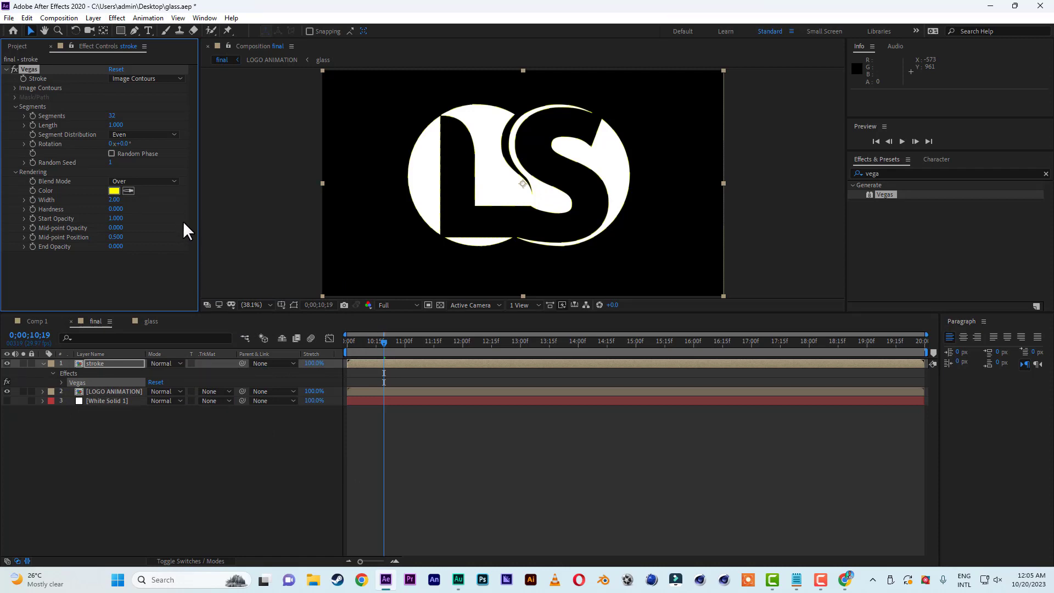
# Set the Vegas image contours to use the Alpha channel with a Threshold of 230.
pyautogui.click(13, 87)
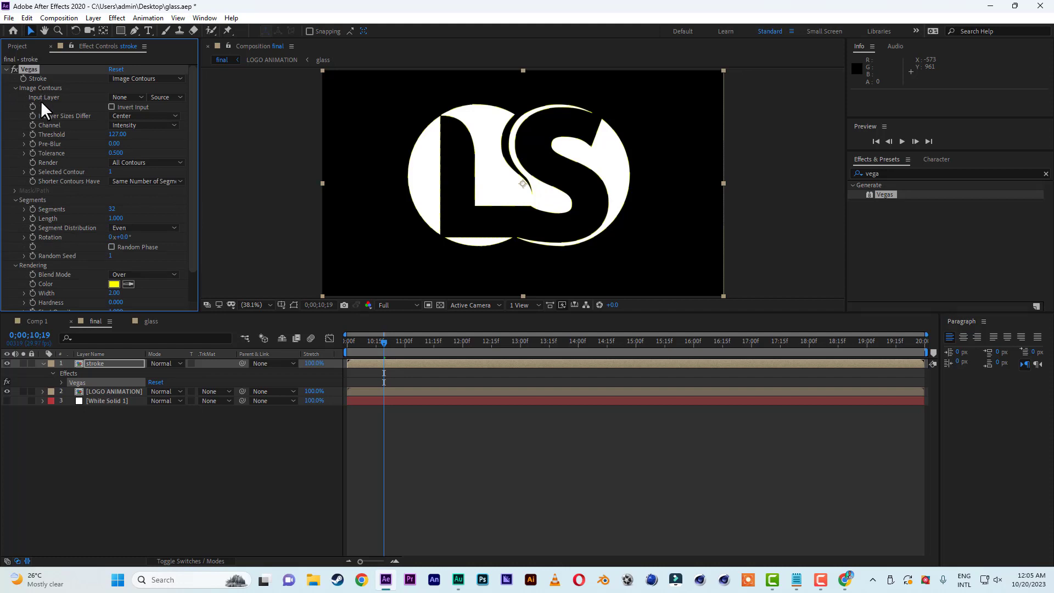
pyautogui.click(142, 125)
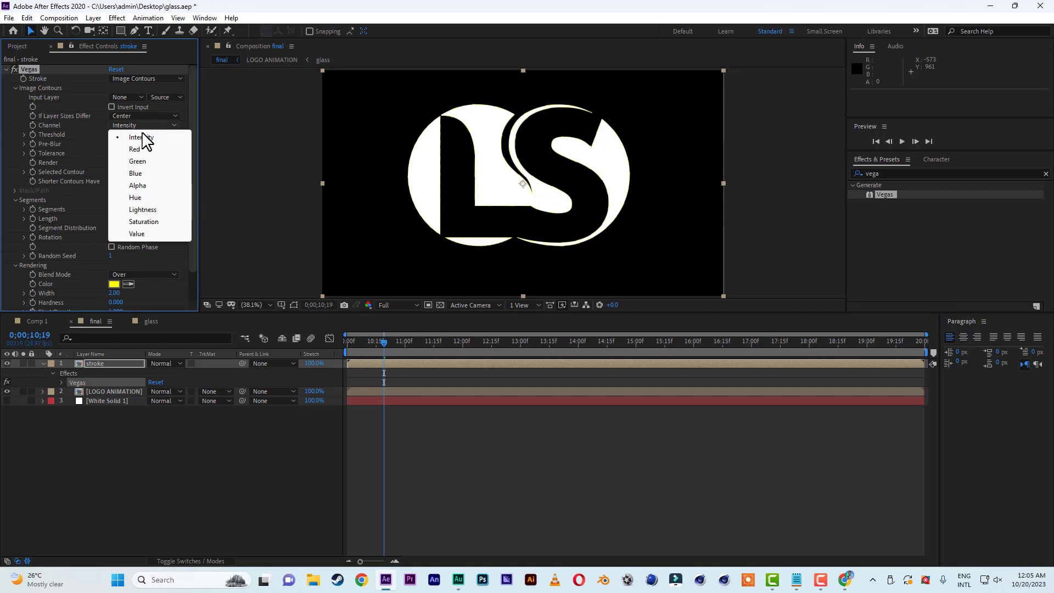
pyautogui.click(149, 185)
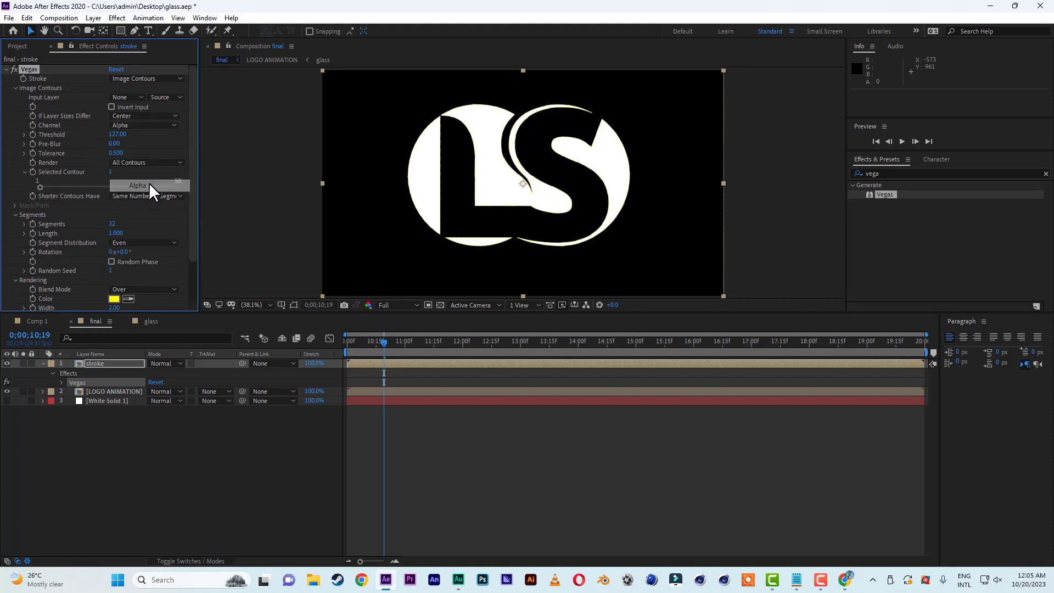
pyautogui.click(117, 134)
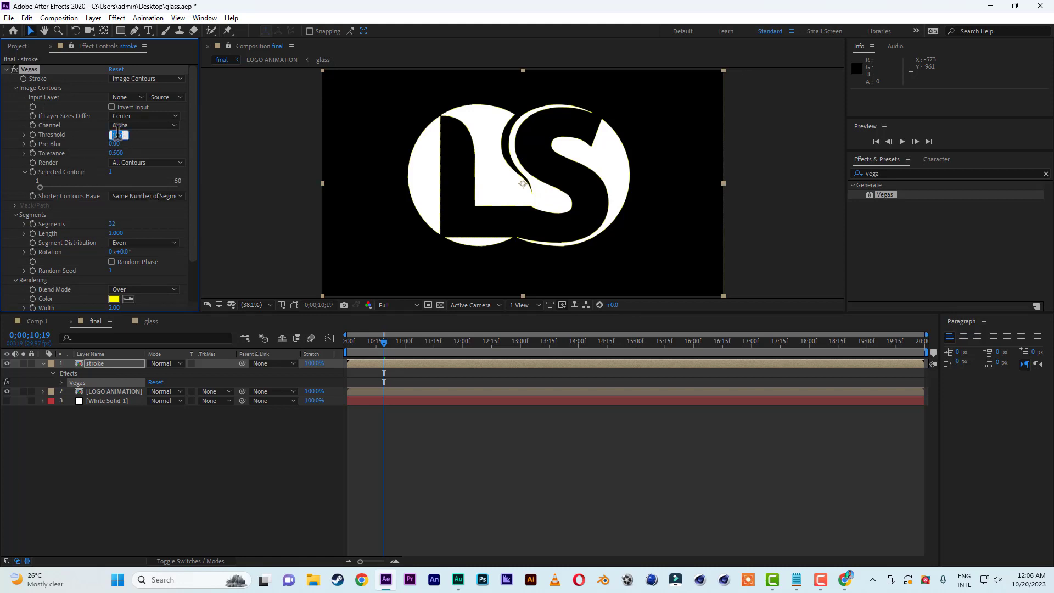
pyautogui.write('230')
pyautogui.click(165, 142)
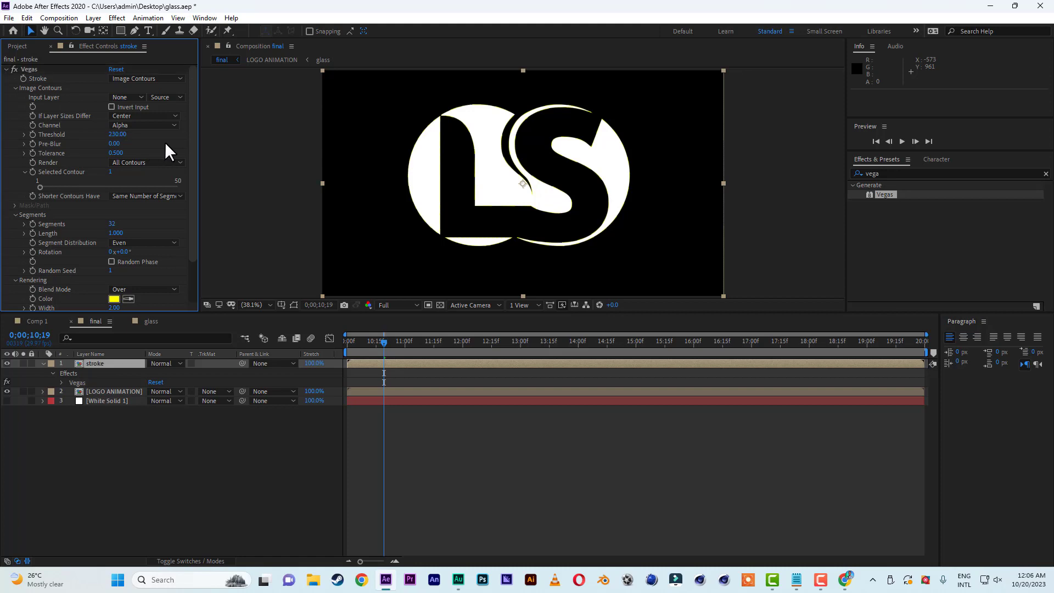
# Set the Vegas contour Tolerance to 0 and the number of Segments to 1.
pyautogui.click(118, 153)
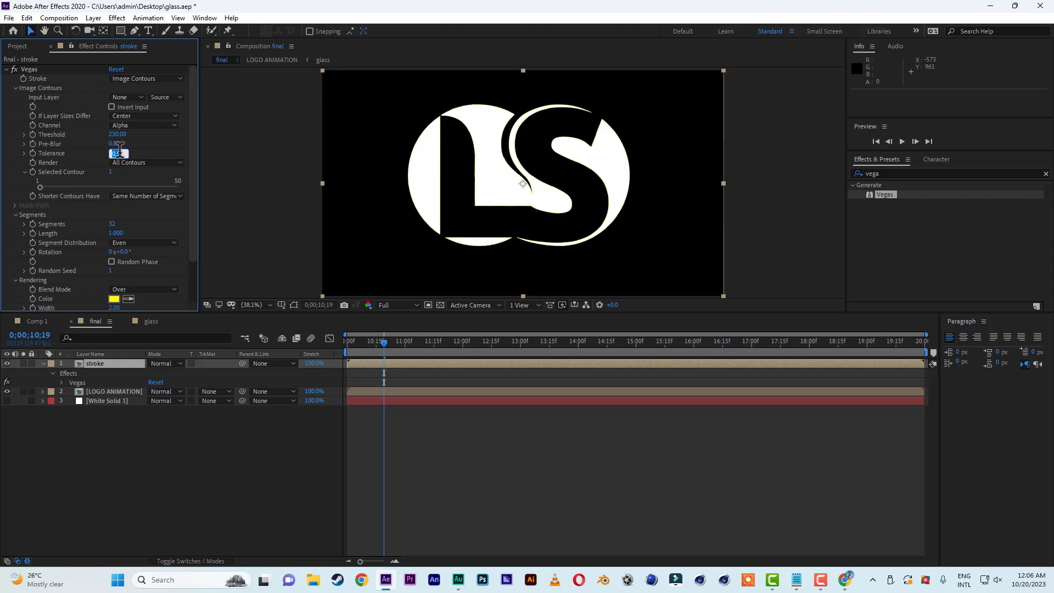
pyautogui.write('0')
pyautogui.click(151, 145)
pyautogui.click(112, 225)
pyautogui.write('1')
pyautogui.click(150, 216)
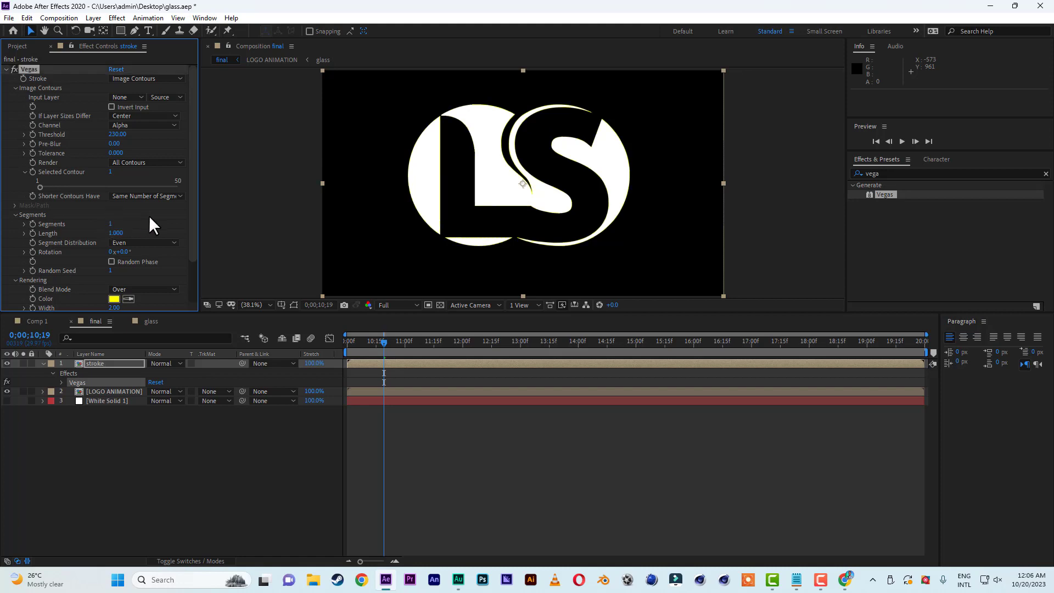
# Change the Vegas rendering Blend Mode to Transparent.
pyautogui.scroll(-3, 149, 215)
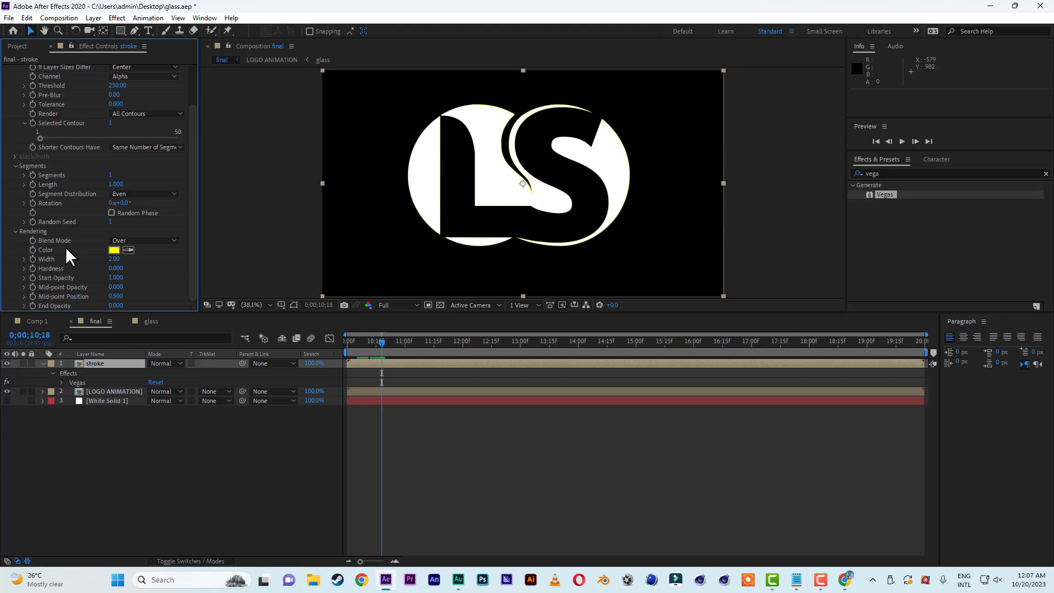
pyautogui.click(140, 240)
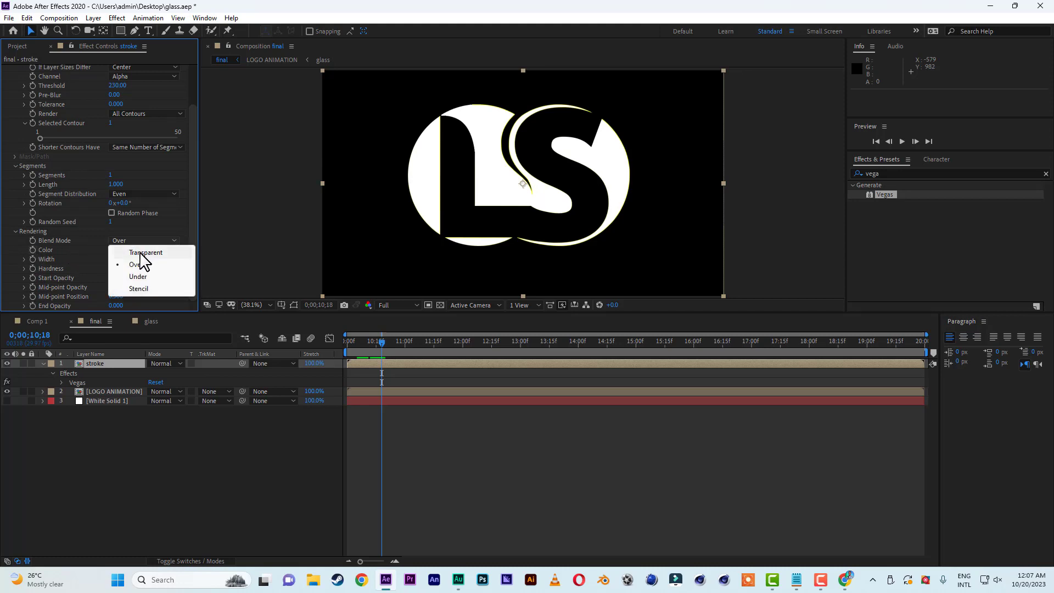
pyautogui.click(140, 253)
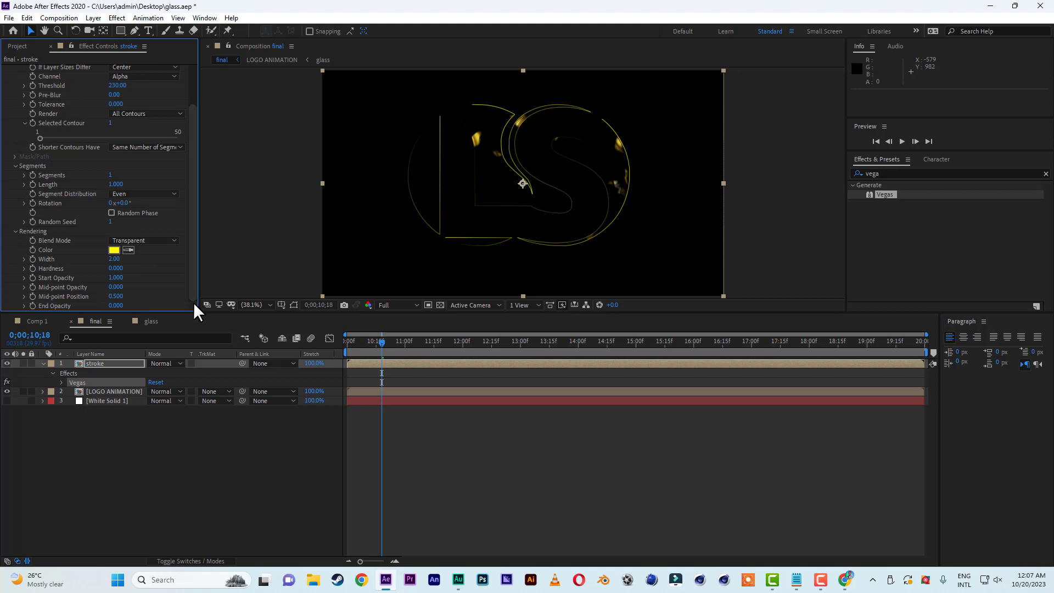
# Set the Vegas Mid-point Opacity to -0.41 and the Mid-point Position to 0.212.
pyautogui.click(114, 287)
pyautogui.write('-0.41')
pyautogui.click(149, 279)
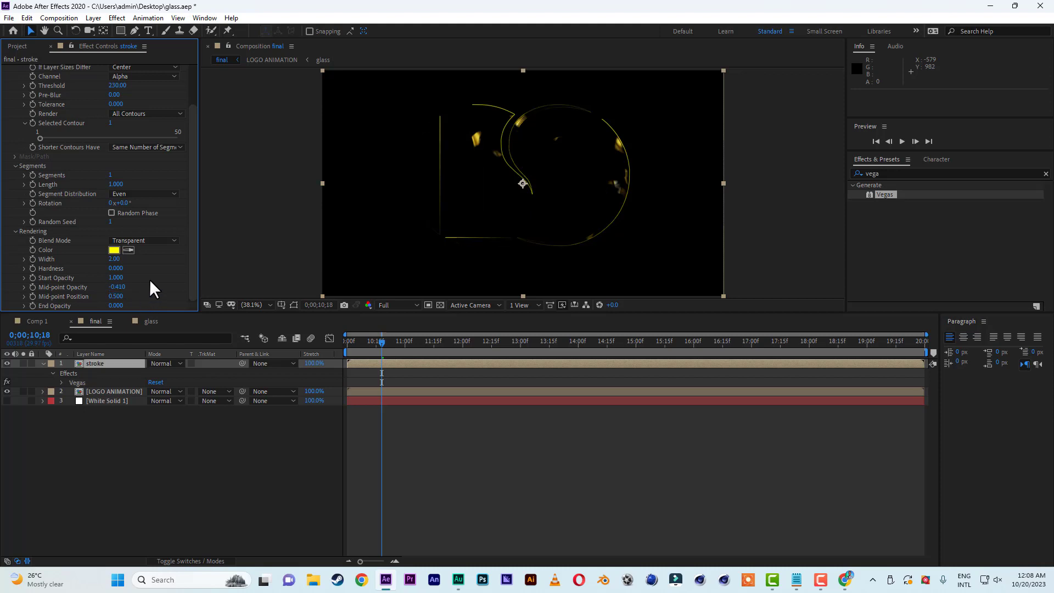
pyautogui.click(116, 297)
pyautogui.write('0.212')
pyautogui.press('Return')
# Drive the Vegas Rotation with the expression time*50 and return the current time to 0;00;10;00.
pyautogui.moveTo(383, 344); pyautogui.dragTo(331, 345)
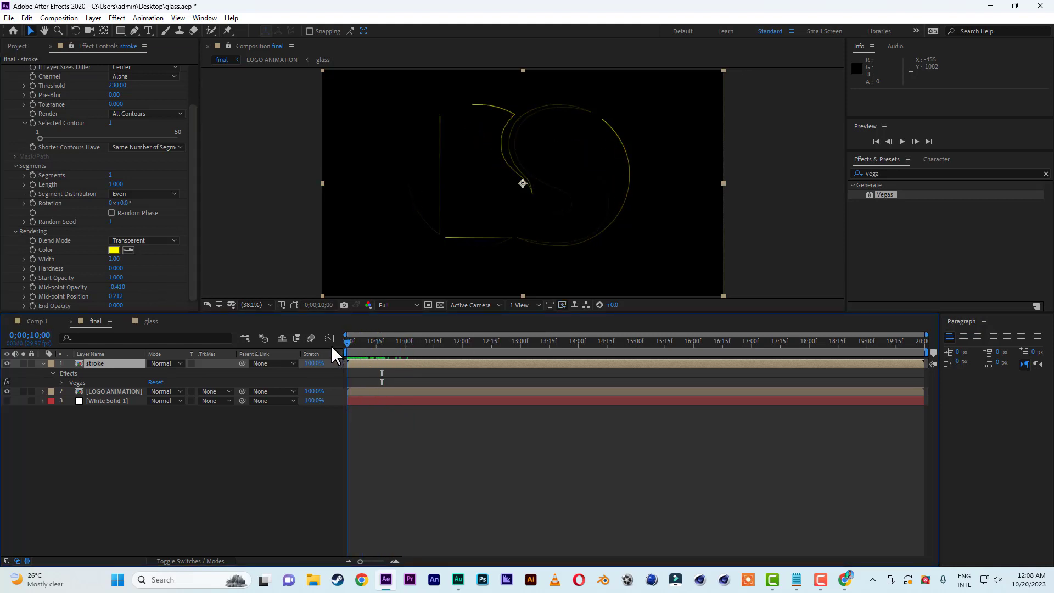
pyautogui.moveTo(197, 240); pyautogui.dragTo(198, 186)
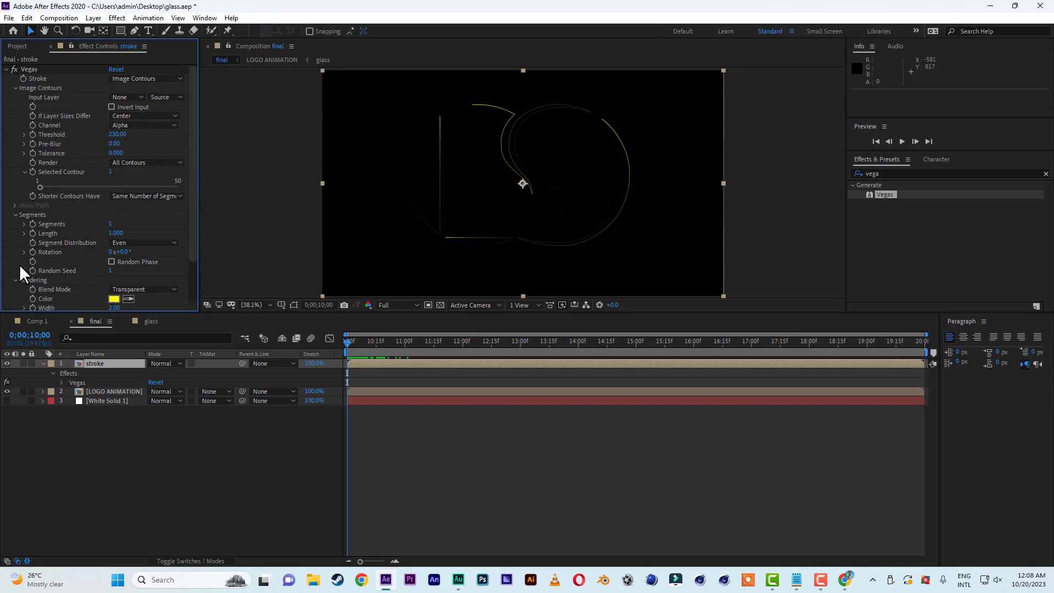
pyautogui.keyDown('alt'); pyautogui.click(33, 252); pyautogui.keyUp('alt')
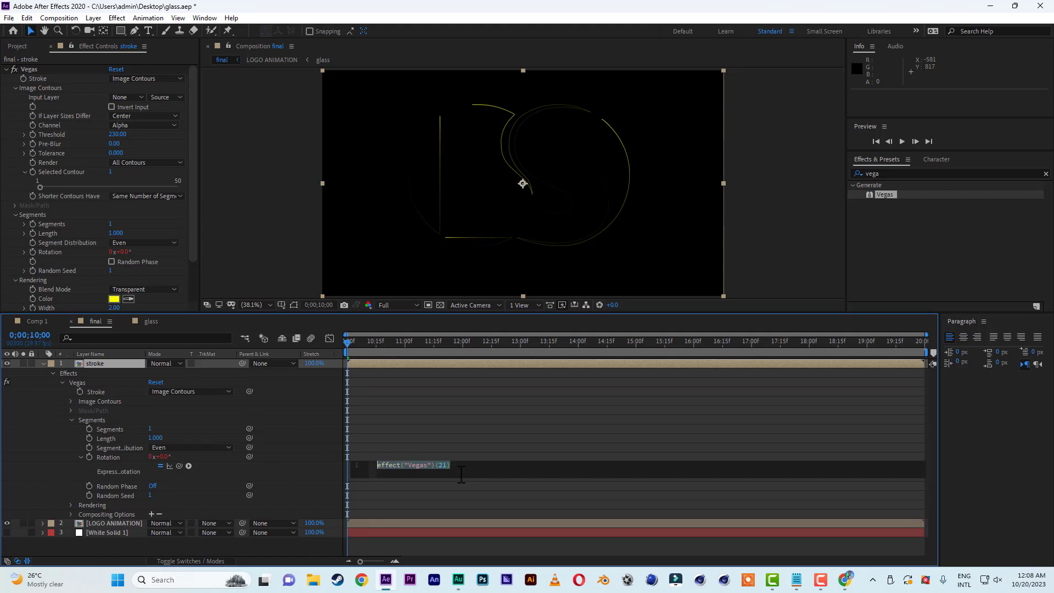
pyautogui.write('time')
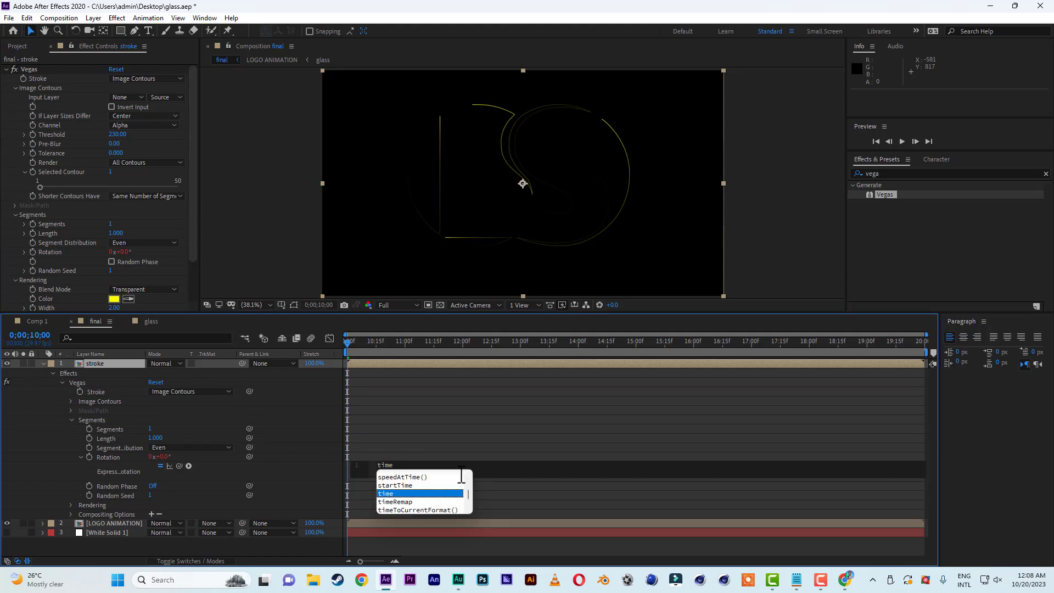
pyautogui.write('*50')
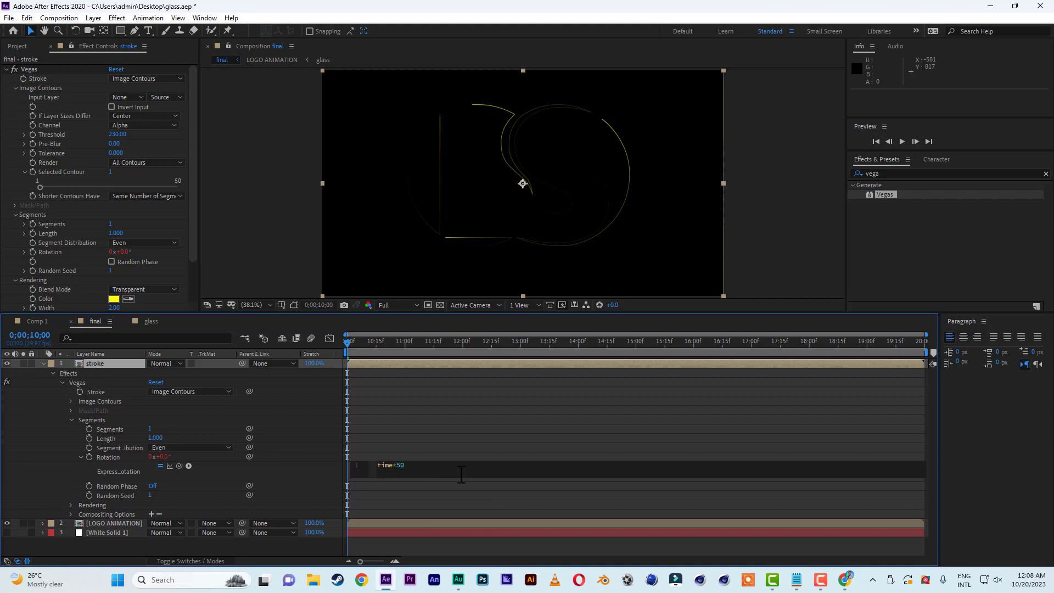
pyautogui.click(351, 336)
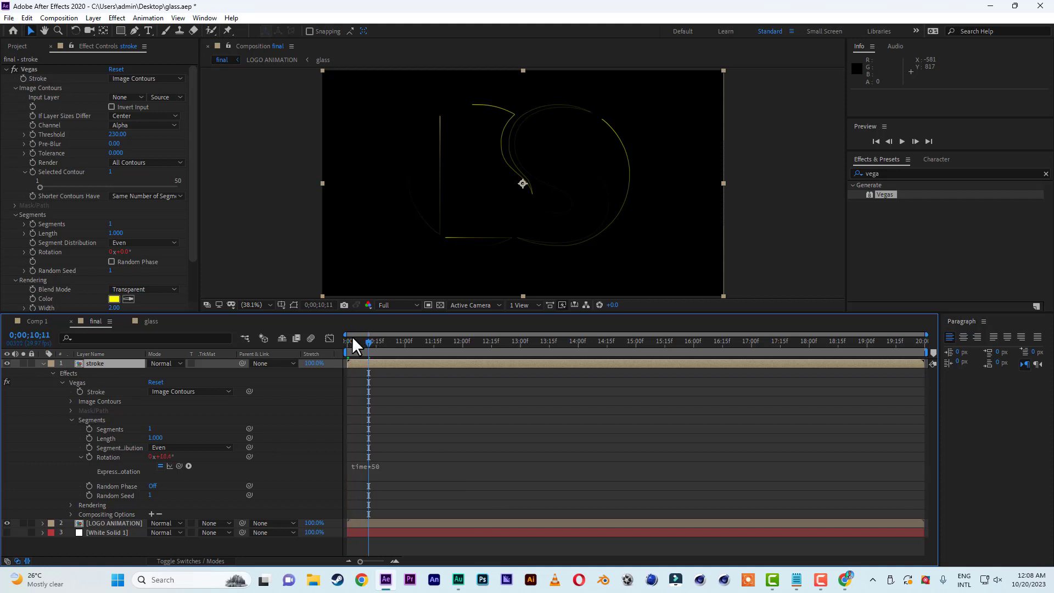
pyautogui.moveTo(345, 341)
pyautogui.mouseDown()
pyautogui.moveTo(433, 345)
pyautogui.moveTo(322, 347)
pyautogui.mouseUp()
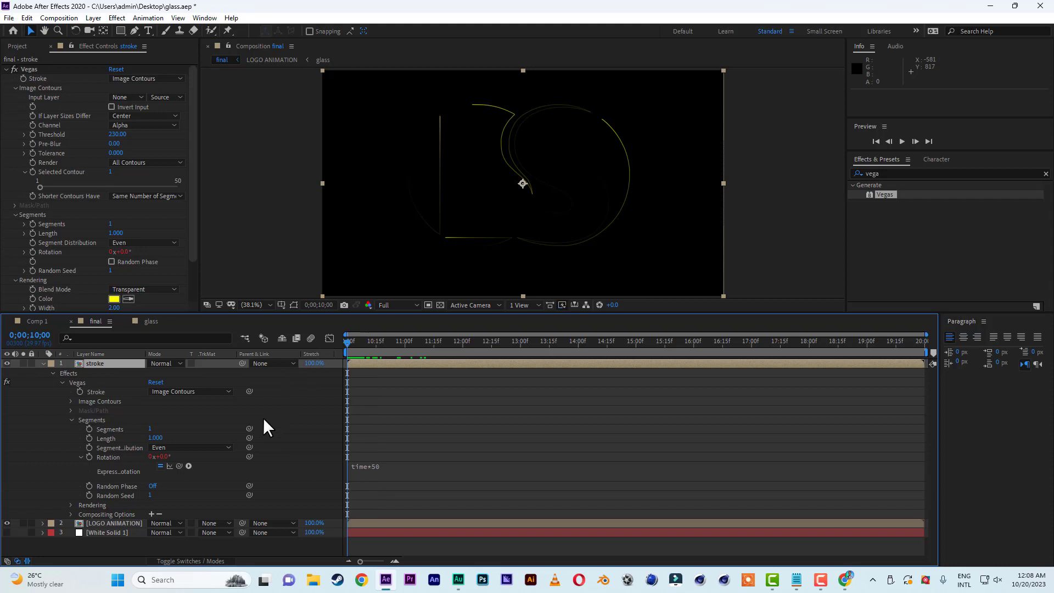
# Set the Start Opacity in the stroke layer's Vegas rendering properties to 0.
pyautogui.click(70, 504)
pyautogui.scroll(-2, 74, 497)
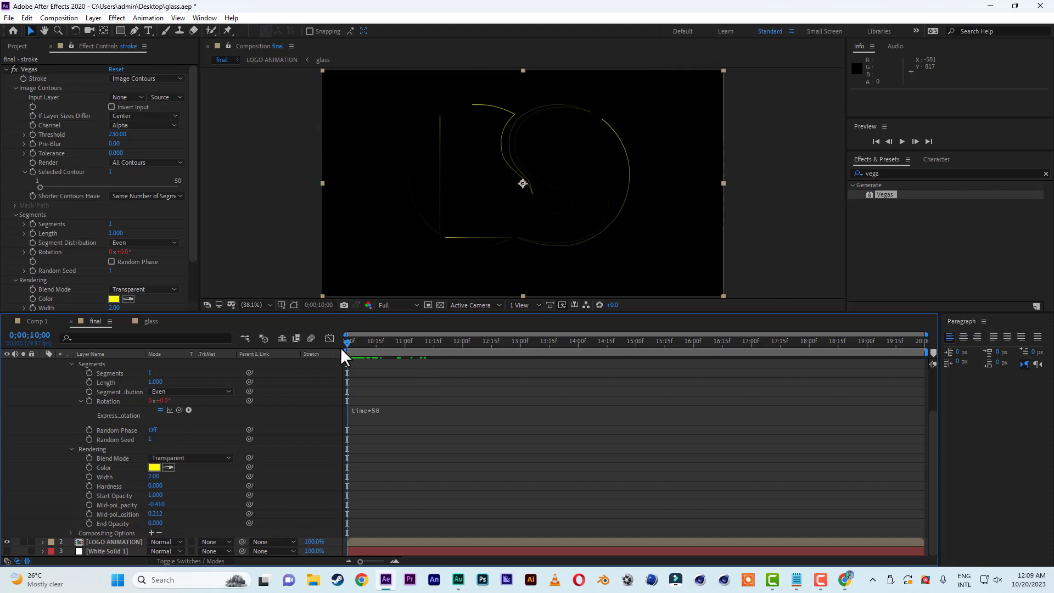
pyautogui.click(157, 495)
pyautogui.write('0')
pyautogui.click(183, 501)
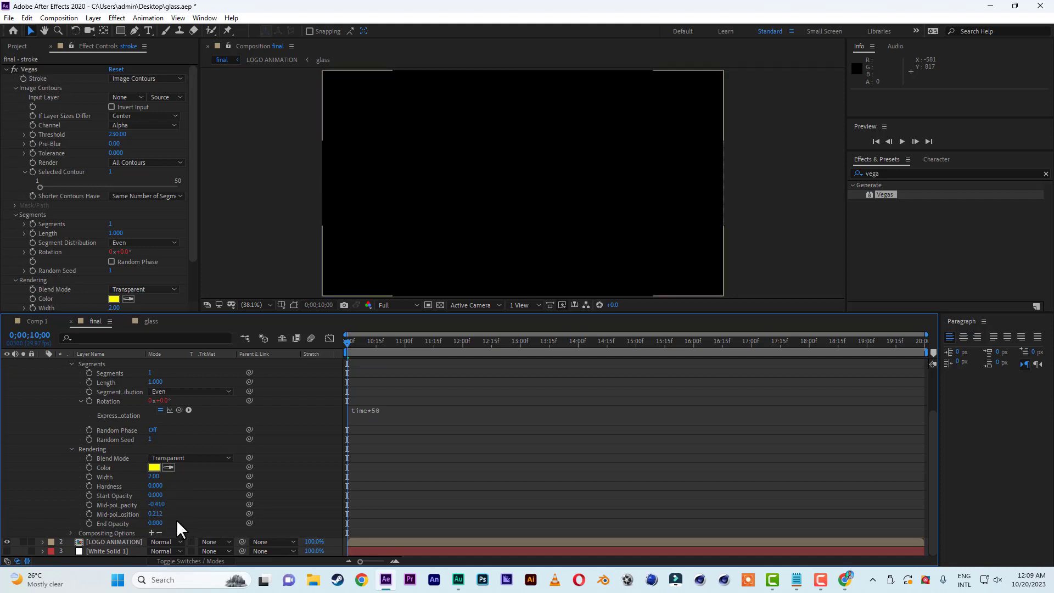
# Create starting keyframes for the Vegas End Opacity, Hardness and Start Opacity at 0;00;10;00.
pyautogui.click(89, 522)
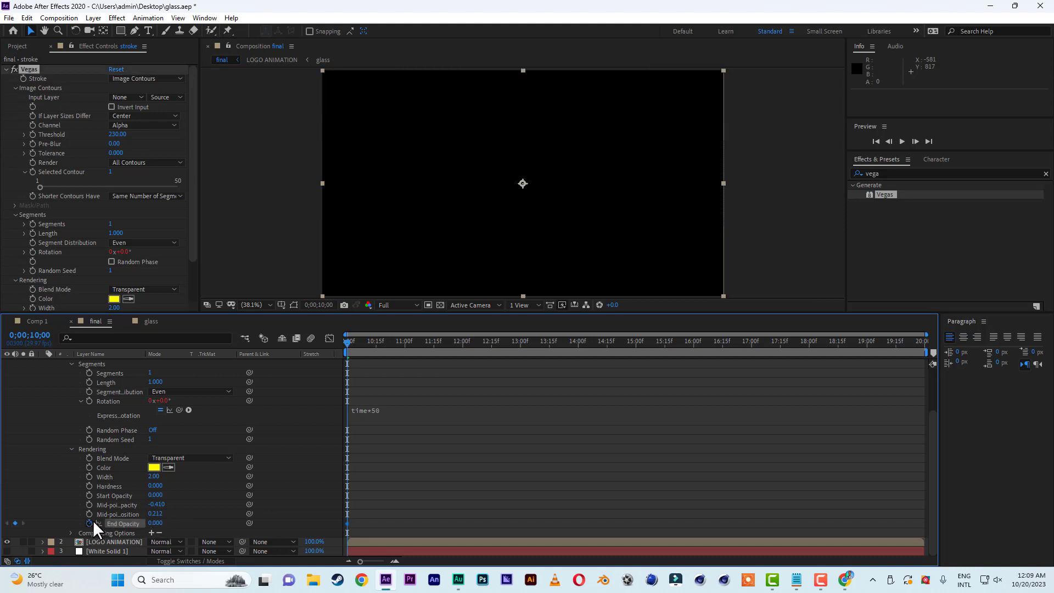
pyautogui.click(90, 486)
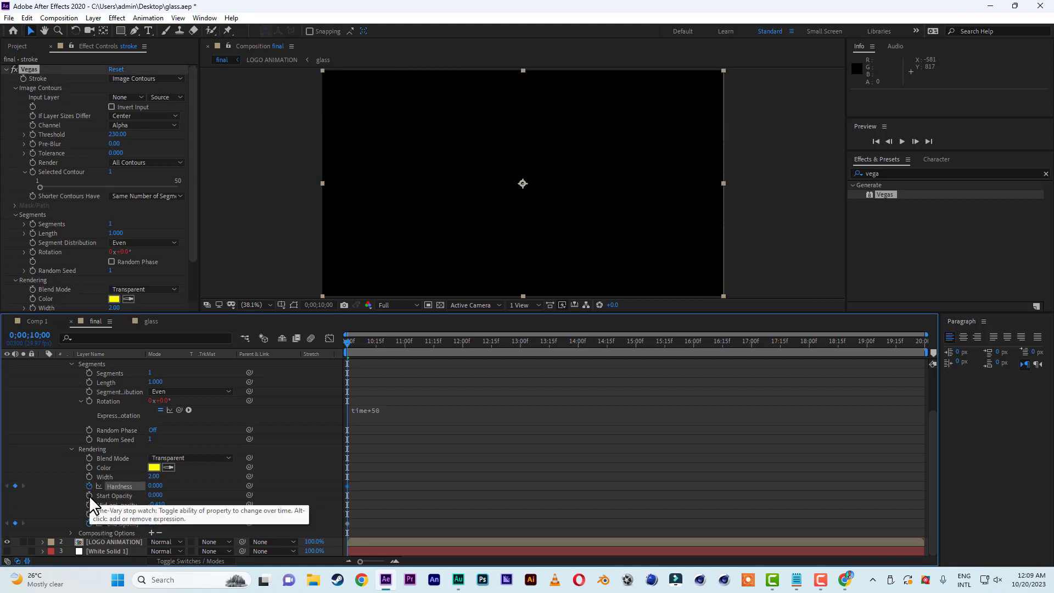
pyautogui.click(89, 496)
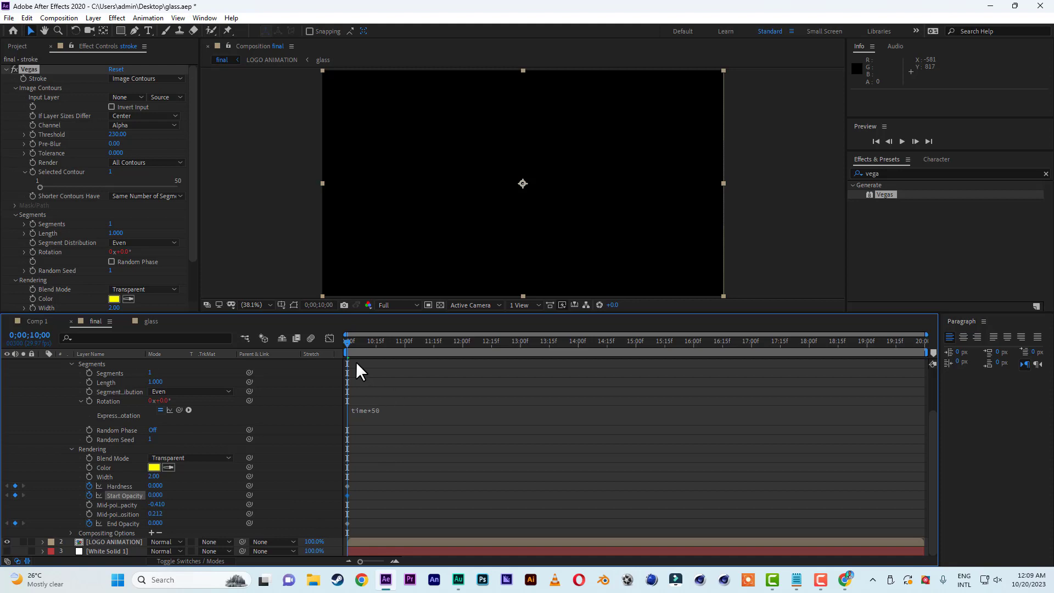
# At 0;00;10;10, set the stroke layer's Vegas Hardness to 1 and its Start Opacity and End Opacity to 0.5.
pyautogui.moveTo(347, 342); pyautogui.dragTo(367, 347)
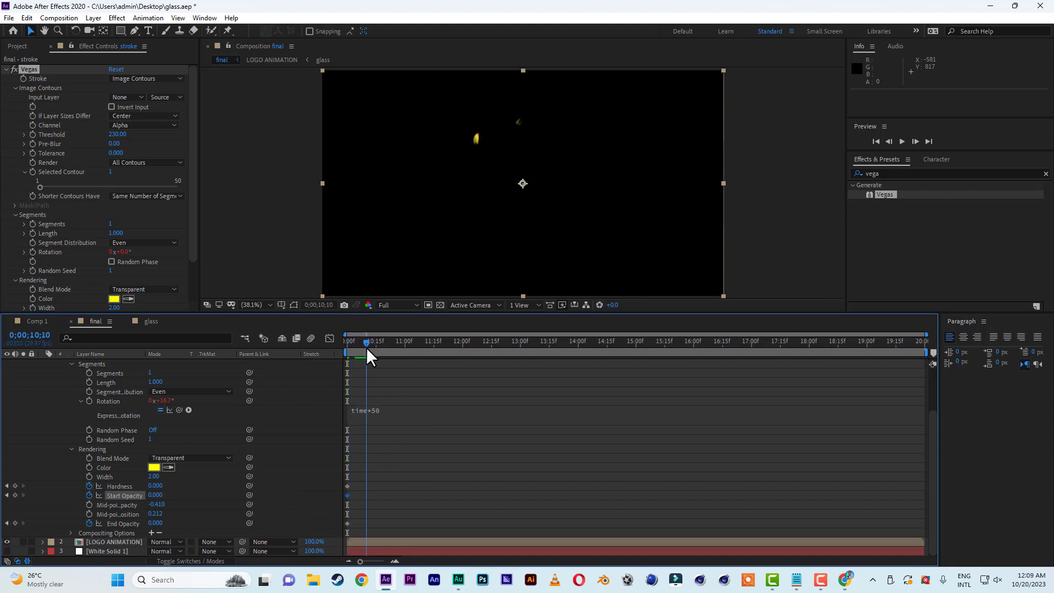
pyautogui.click(156, 486)
pyautogui.write('1')
pyautogui.press('Return')
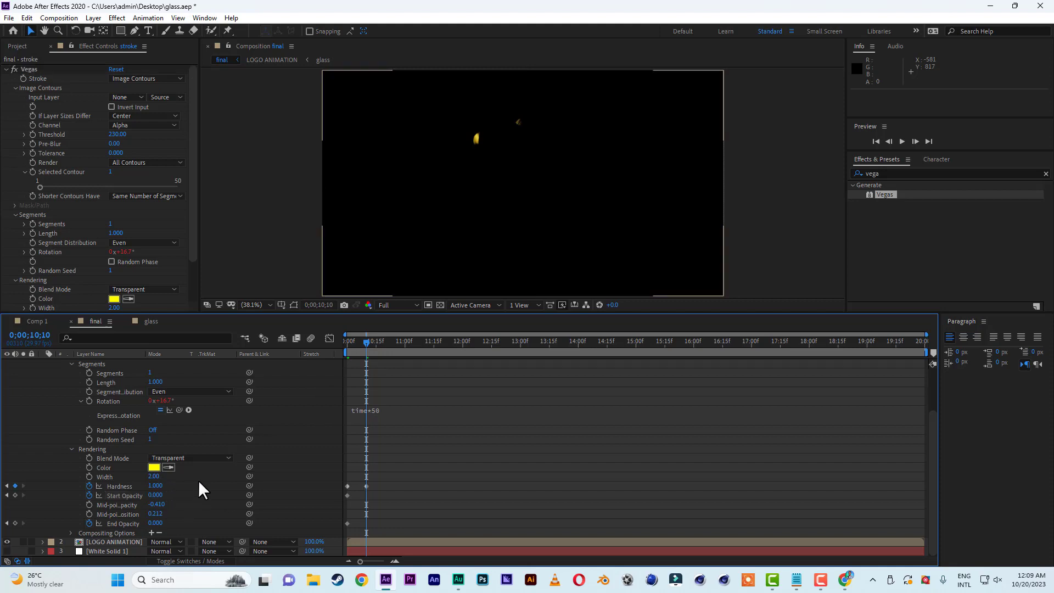
pyautogui.click(156, 495)
pyautogui.write('0.5')
pyautogui.press('Return')
pyautogui.click(156, 523)
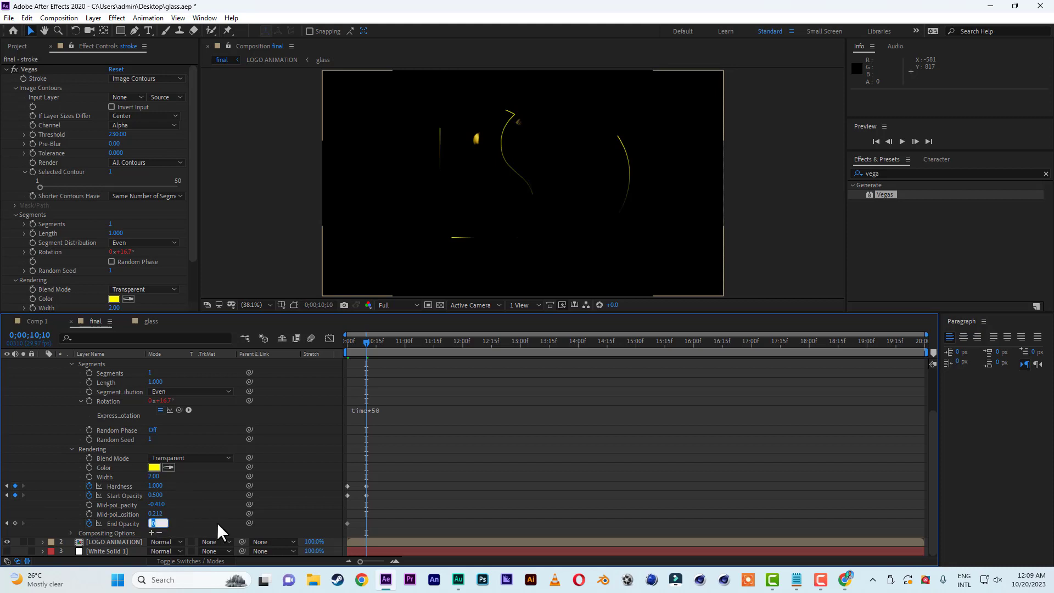
pyautogui.write('0.5')
pyautogui.press('Return')
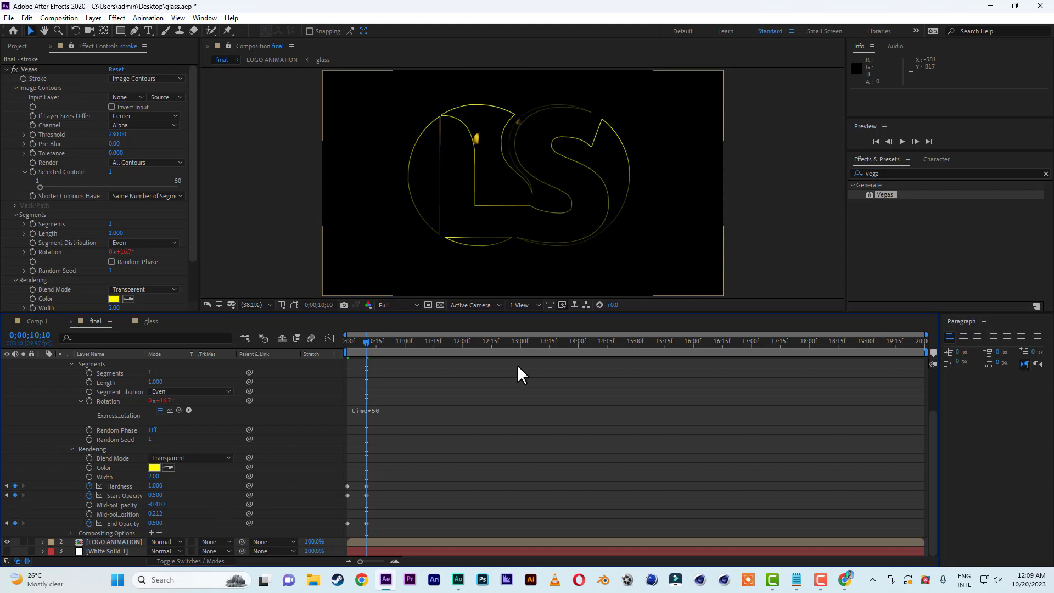
# Add hold keyframes for the Vegas Hardness, Start Opacity and End Opacity at 0;00;10;28 with their values unchanged.
pyautogui.moveTo(366, 339)
pyautogui.mouseDown()
pyautogui.moveTo(347, 339)
pyautogui.moveTo(403, 341)
pyautogui.mouseUp()
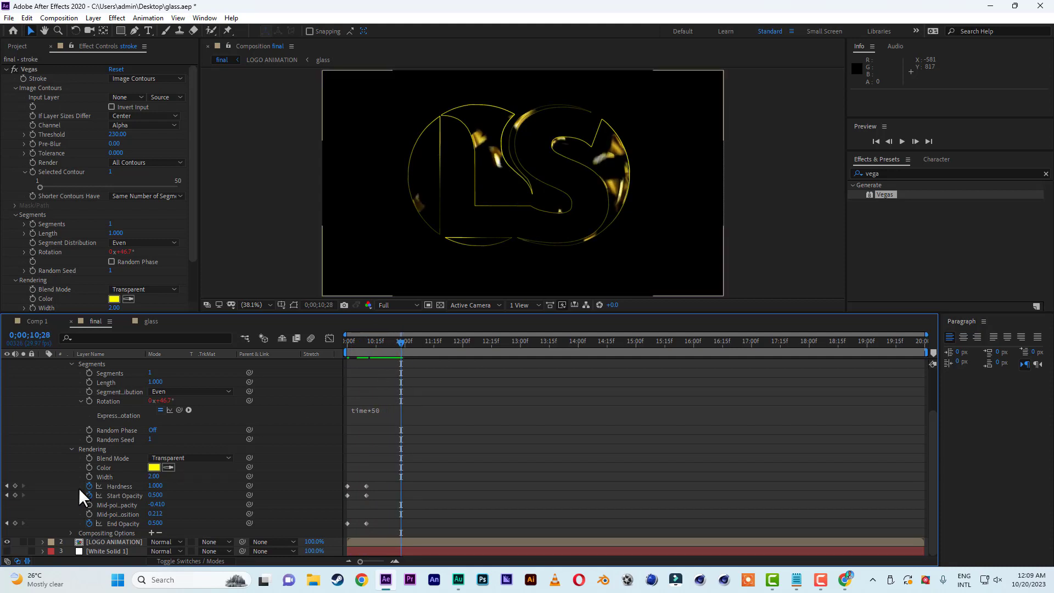
pyautogui.click(16, 486)
pyautogui.click(15, 495)
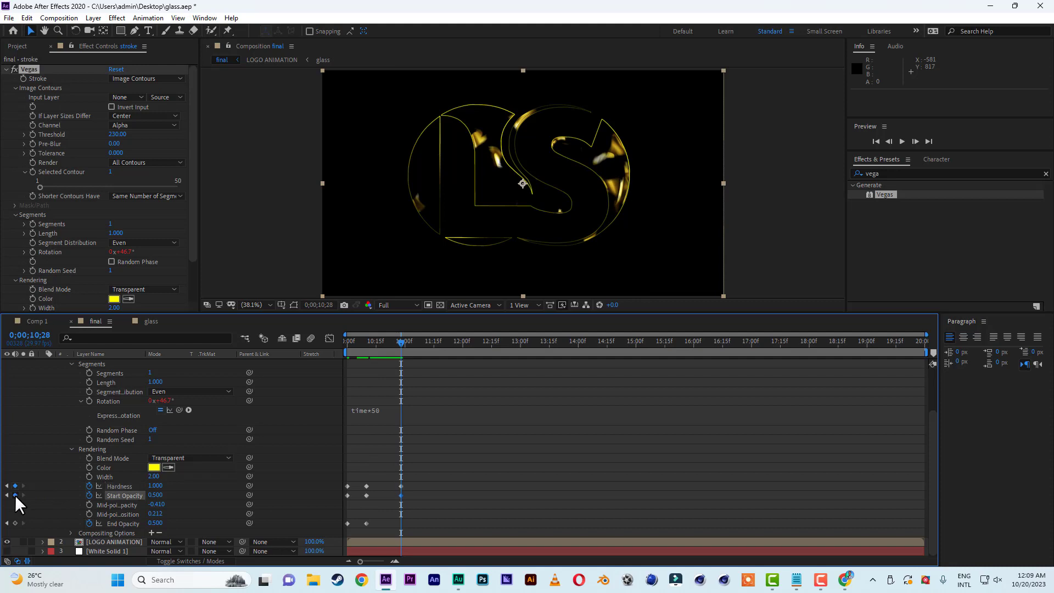
pyautogui.click(15, 523)
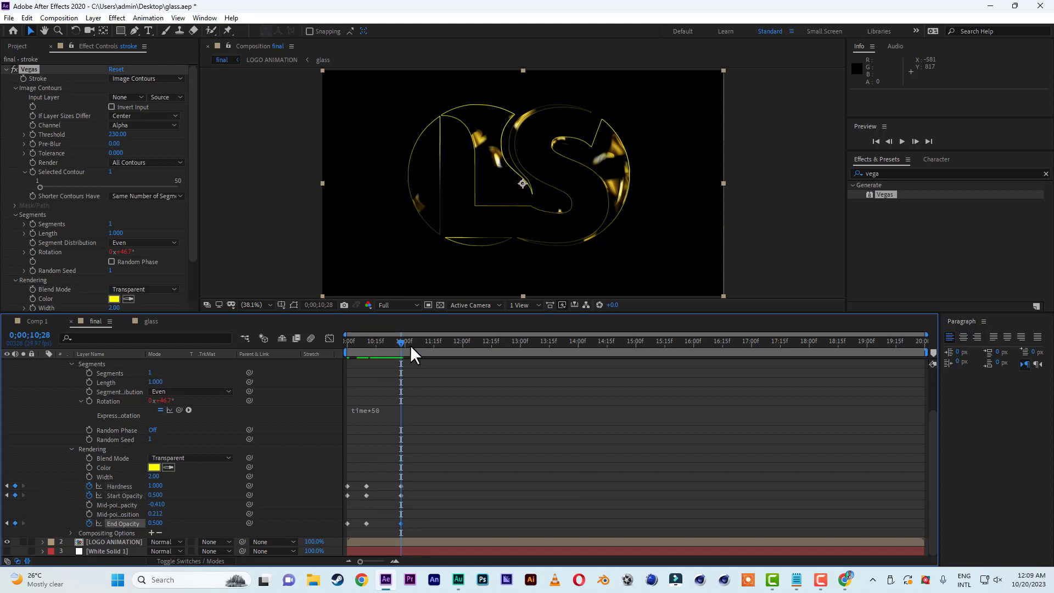
# Set the Vegas Hardness, Start Opacity and End Opacity to 0 at 0;00;11;09 and preview the stroke animation.
pyautogui.moveTo(404, 343); pyautogui.dragTo(423, 345)
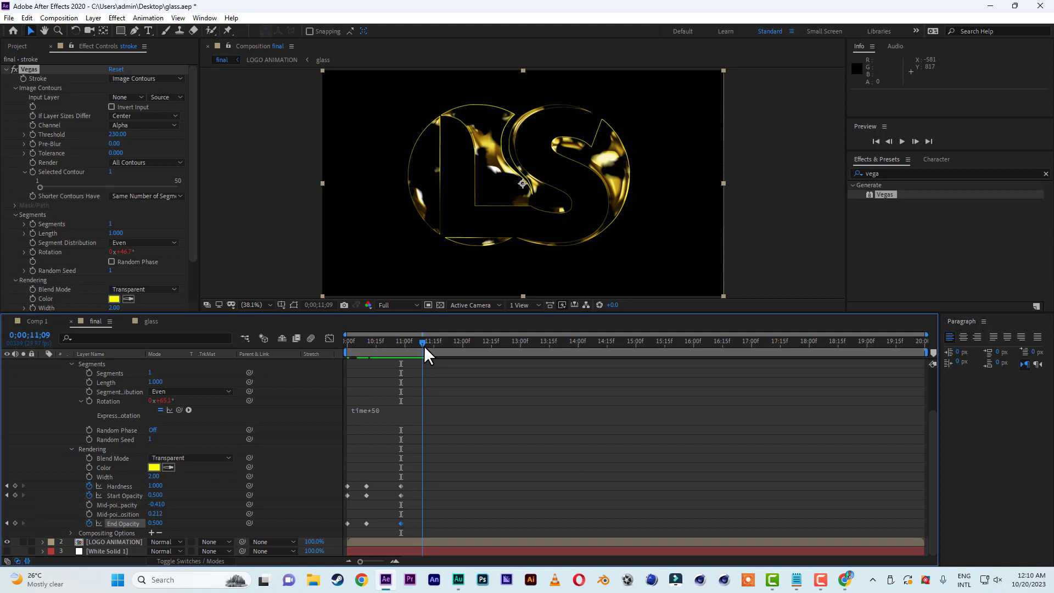
pyautogui.click(156, 485)
pyautogui.write('0')
pyautogui.click(157, 496)
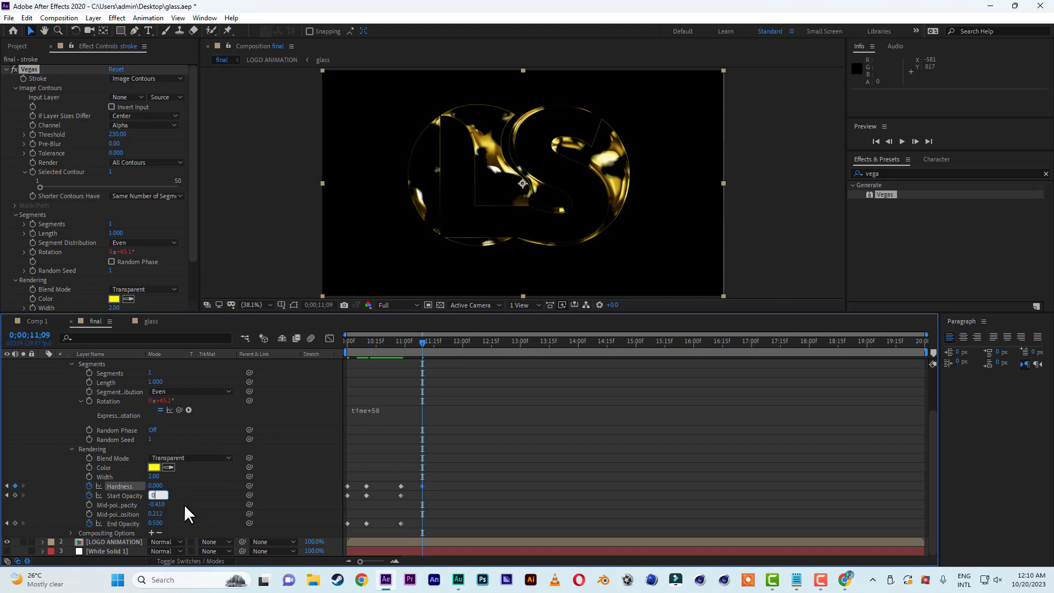
pyautogui.click(162, 522)
pyautogui.write('0')
pyautogui.press('Return')
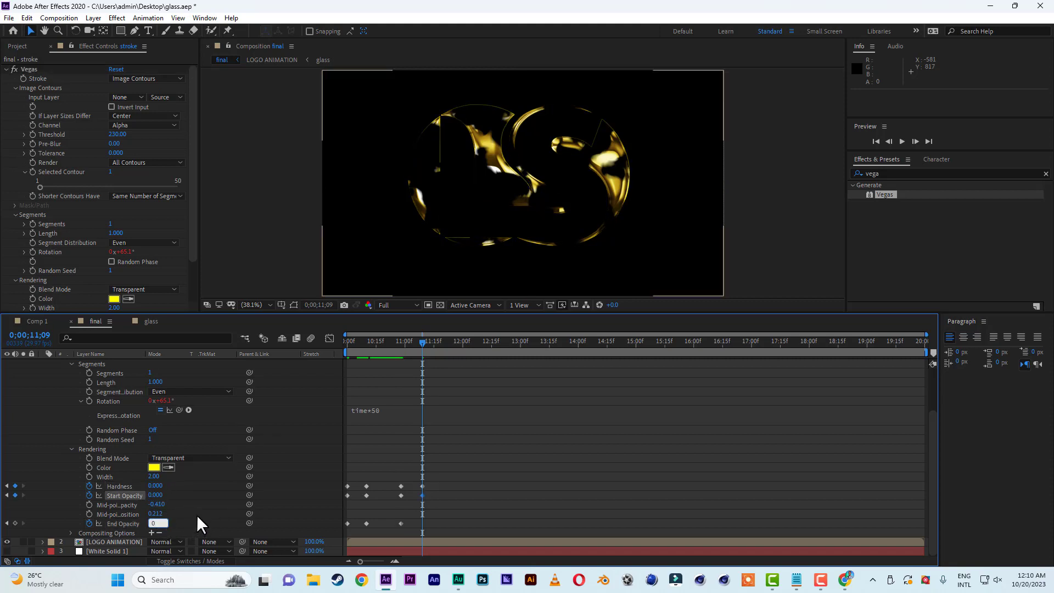
pyautogui.click(381, 343)
pyautogui.press('space')
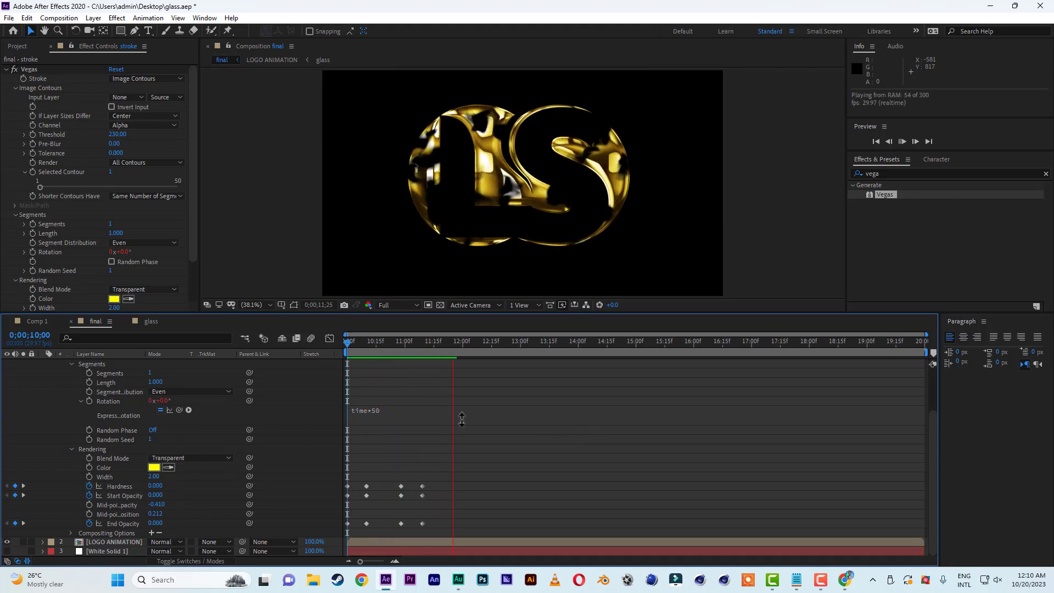
pyautogui.press('space')
# Set the Start Opacity keyframe at 0;00;10;10 to 0.2 and play the animation from the beginning.
pyautogui.moveTo(375, 343)
pyautogui.mouseDown()
pyautogui.moveTo(342, 341)
pyautogui.moveTo(364, 343)
pyautogui.mouseUp()
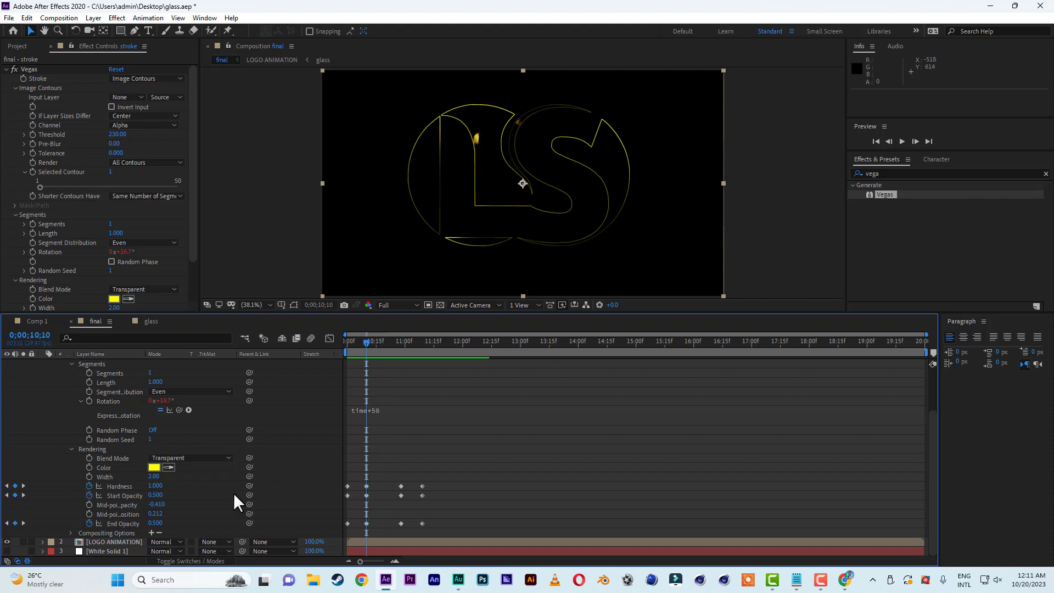
pyautogui.click(158, 495)
pyautogui.press('Return')
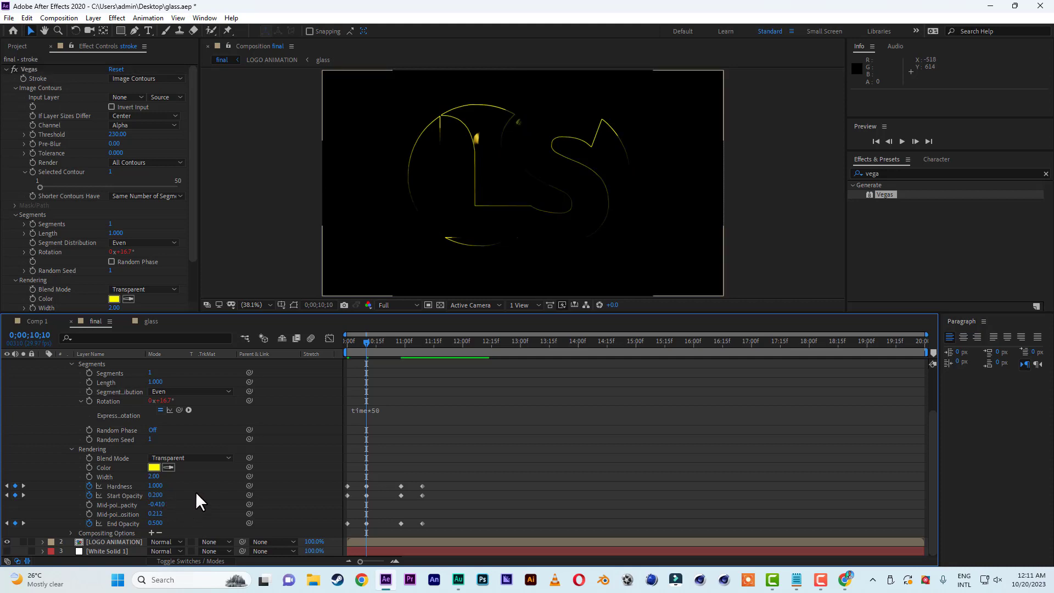
pyautogui.moveTo(404, 340); pyautogui.dragTo(400, 342)
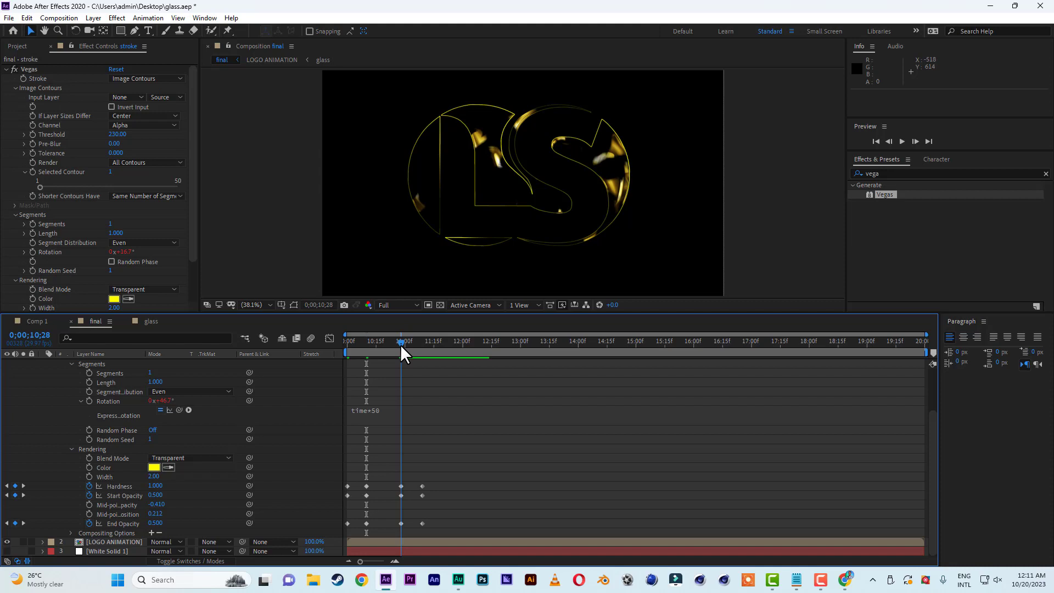
pyautogui.moveTo(376, 337); pyautogui.dragTo(341, 340)
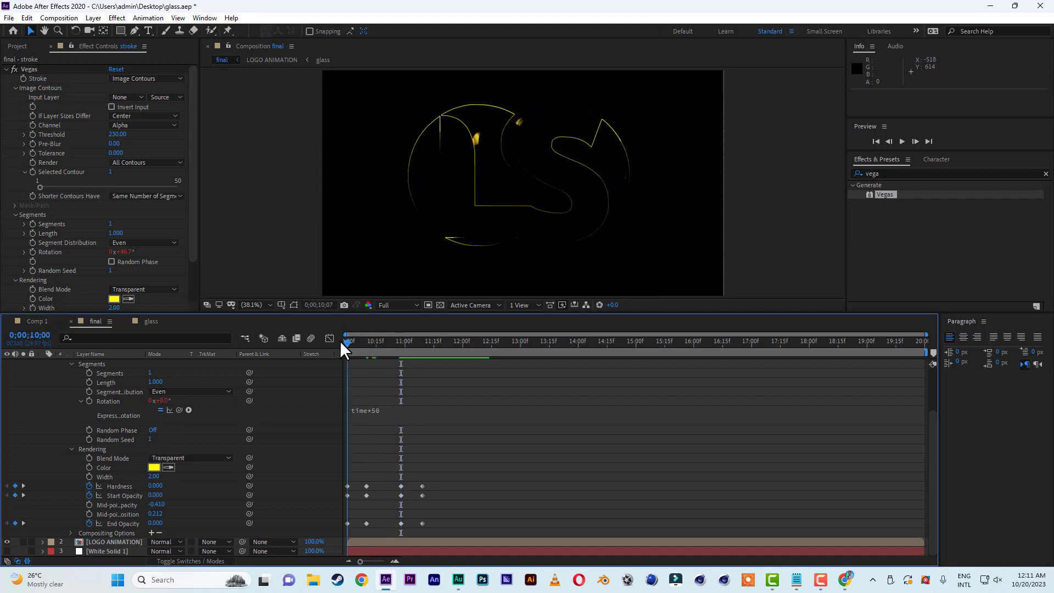
pyautogui.press('space')
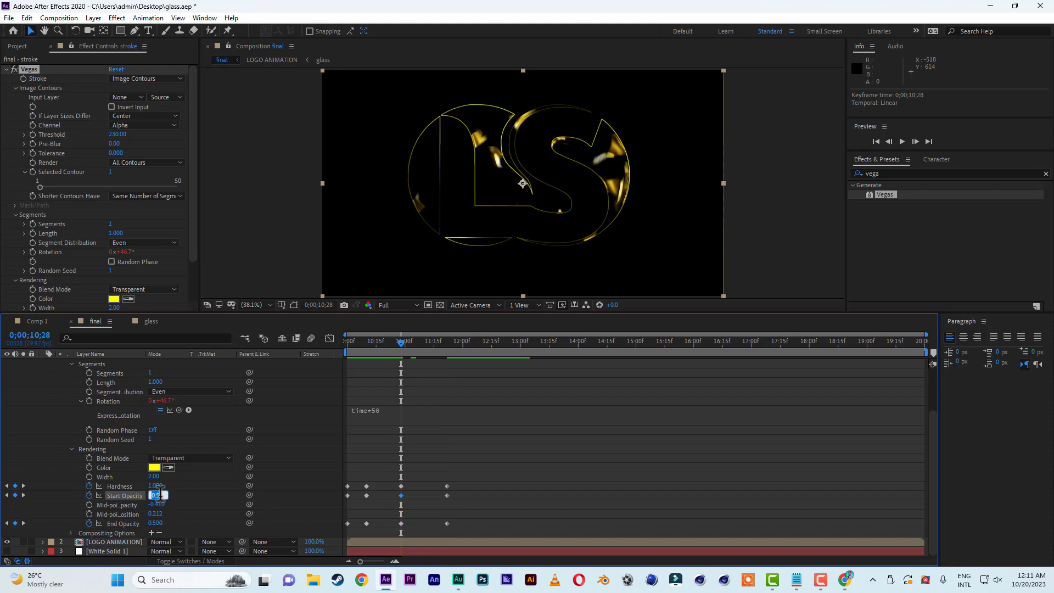
# Set the Start Opacity keyframe at 0;00;10;28 to 0.2 and preview the stroke from 0;00;10;00.
pyautogui.click(158, 495)
pyautogui.write('0.')
pyautogui.click(200, 492)
pyautogui.moveTo(367, 344); pyautogui.dragTo(318, 344)
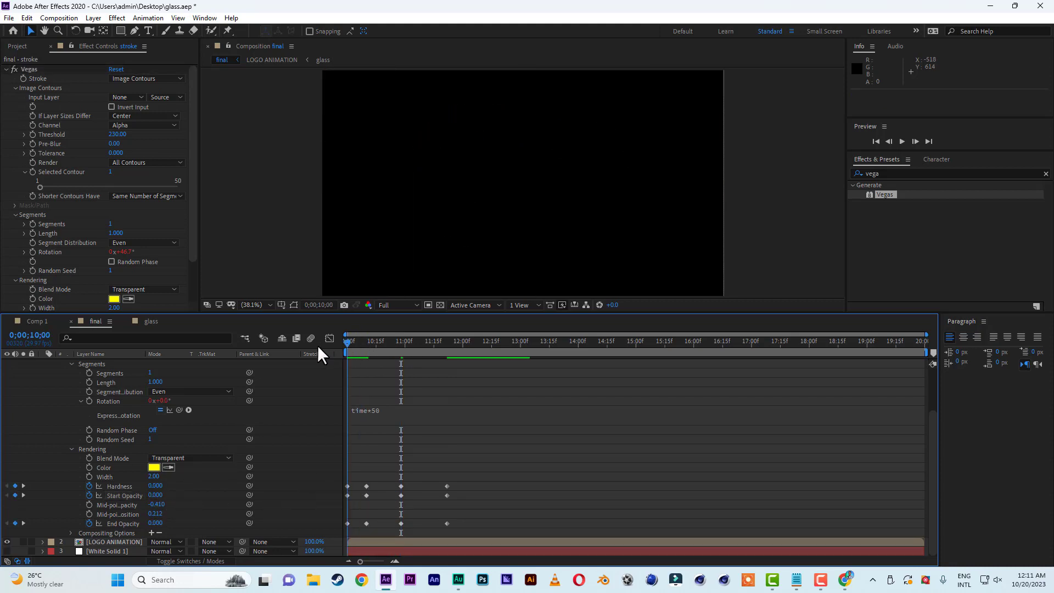
pyautogui.press('space')
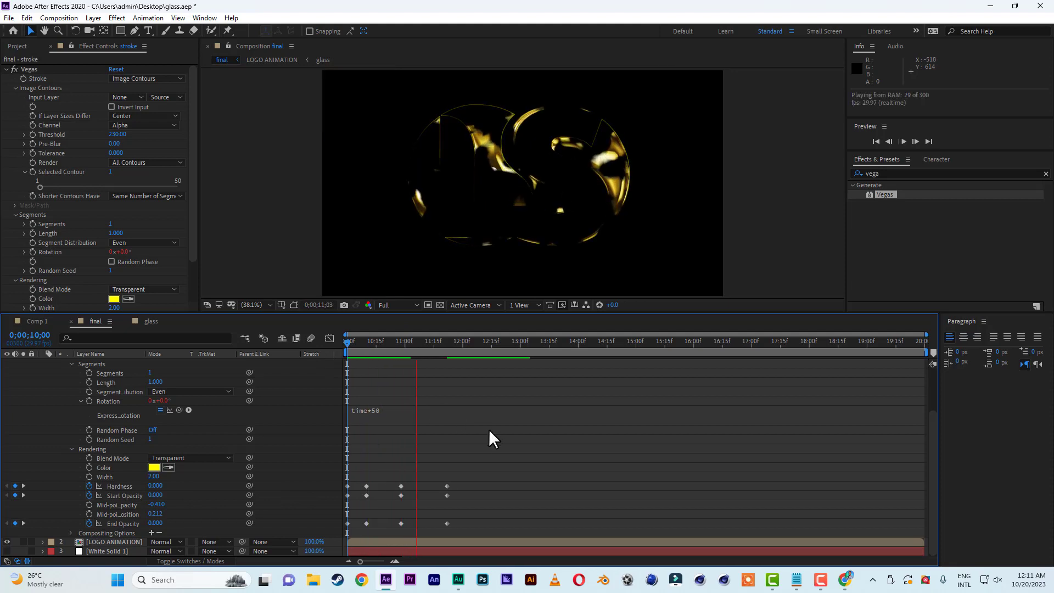
pyautogui.press('space')
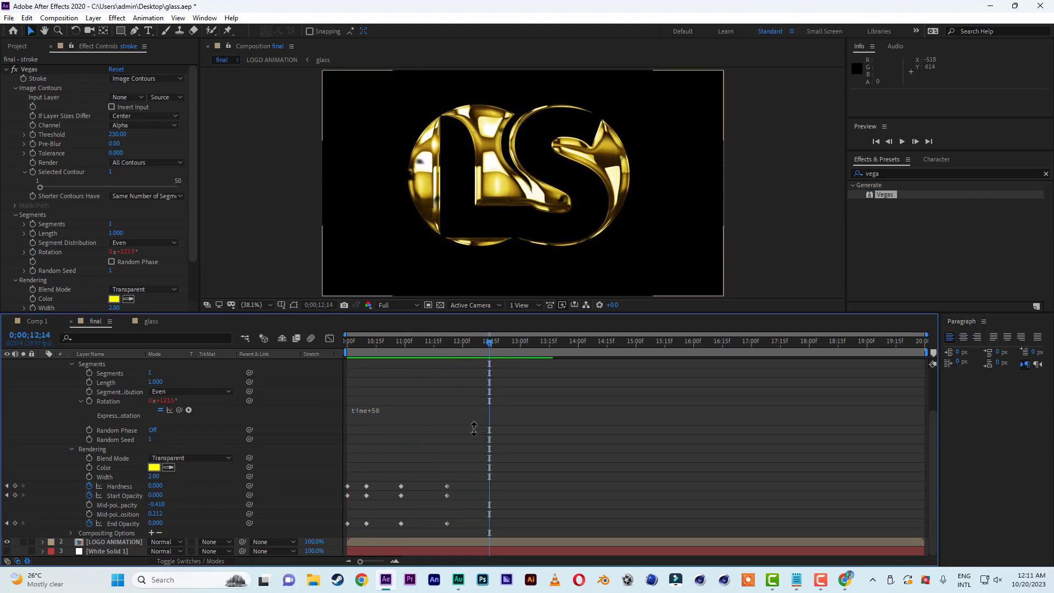
# Move the last two sets of Vegas keyframes to about 0;00;11;07 and 0;00;12;01 and preview the timing.
pyautogui.moveTo(465, 466); pyautogui.dragTo(419, 524)
pyautogui.press('space')
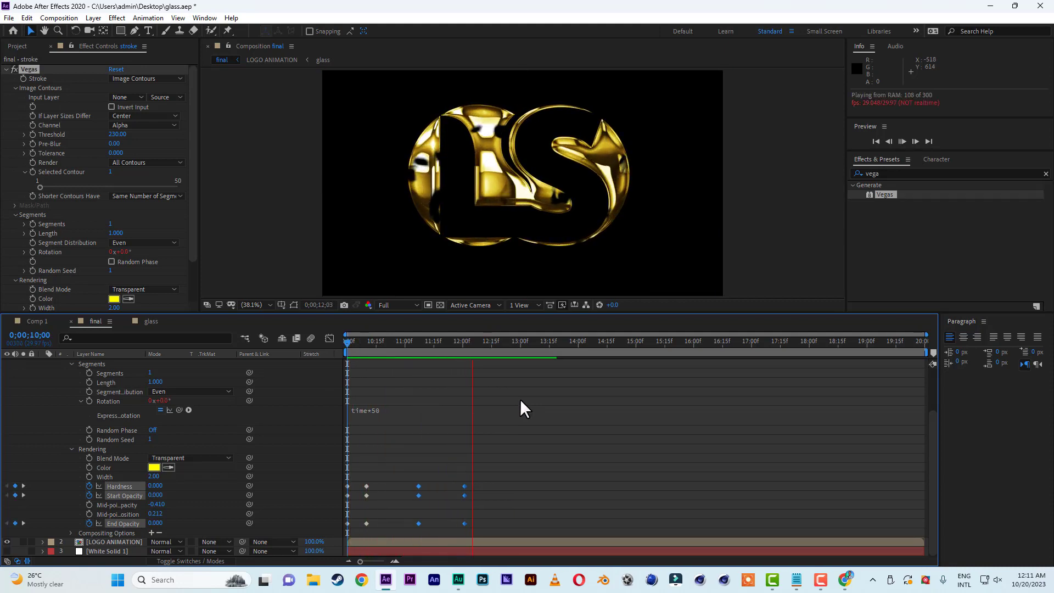
pyautogui.press('space')
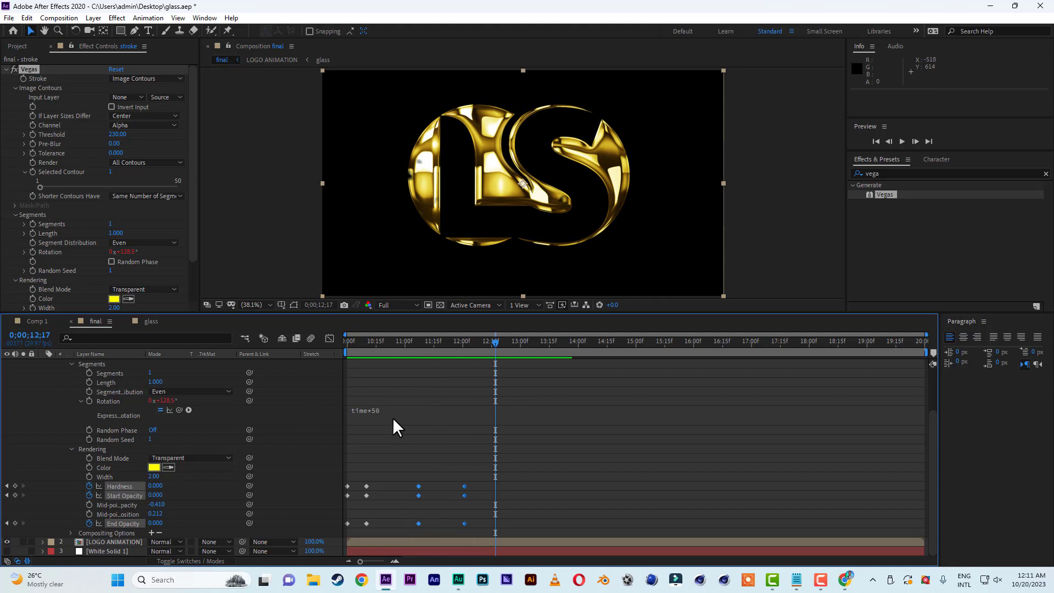
# Change the Vegas Rotation expression to time*120 and play the animation from 0;00;10;00.
pyautogui.click(375, 410)
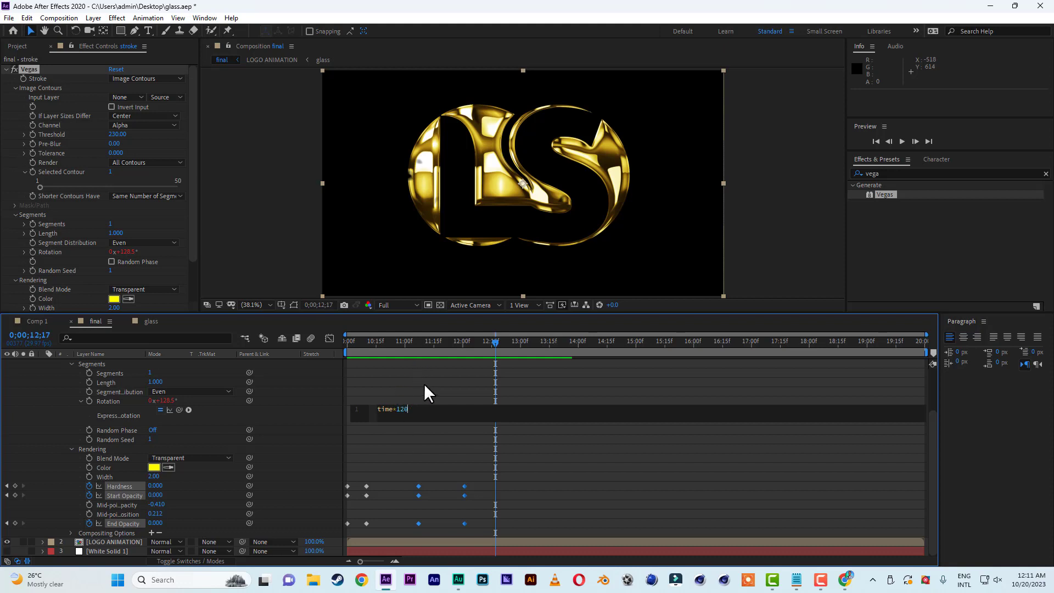
pyautogui.click(404, 388)
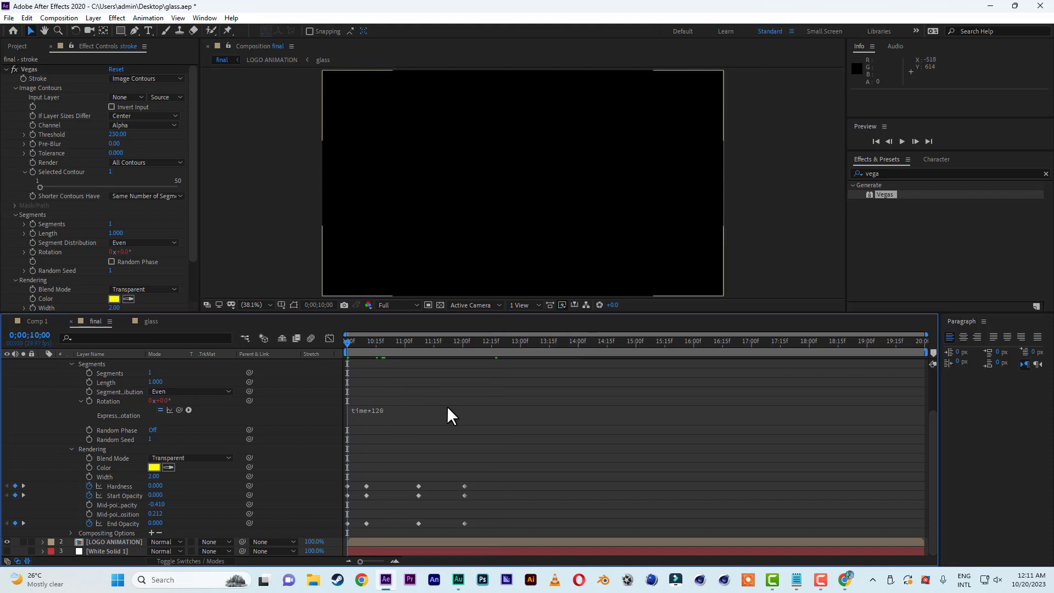
pyautogui.click(346, 346)
pyautogui.press('space')
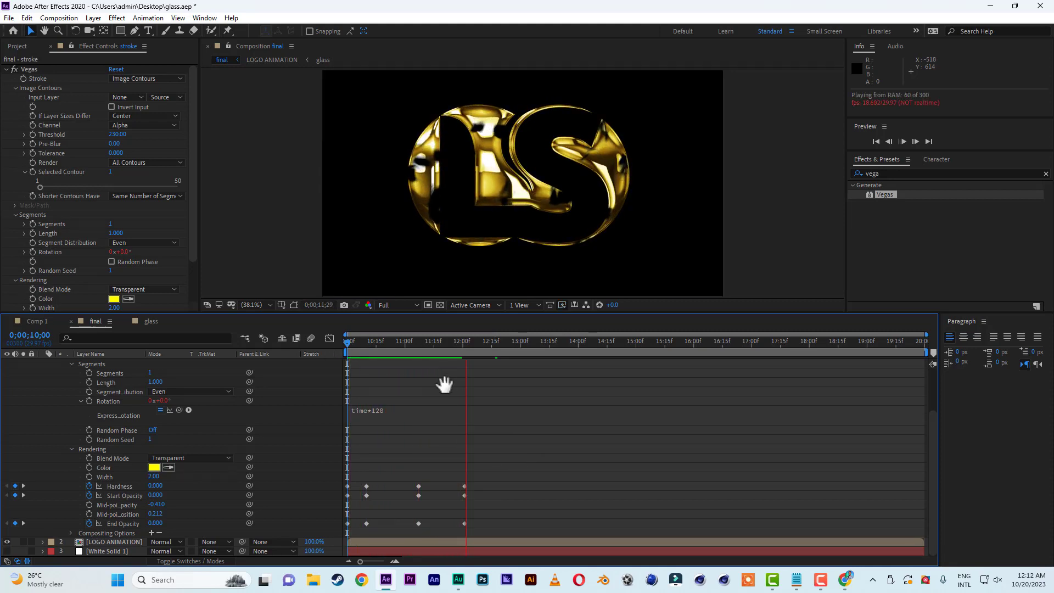
pyautogui.press('space')
# Replay the composition from its start several times to check the stroke's speed and fade against the logo reveal.
pyautogui.press('Home')
pyautogui.press('space')
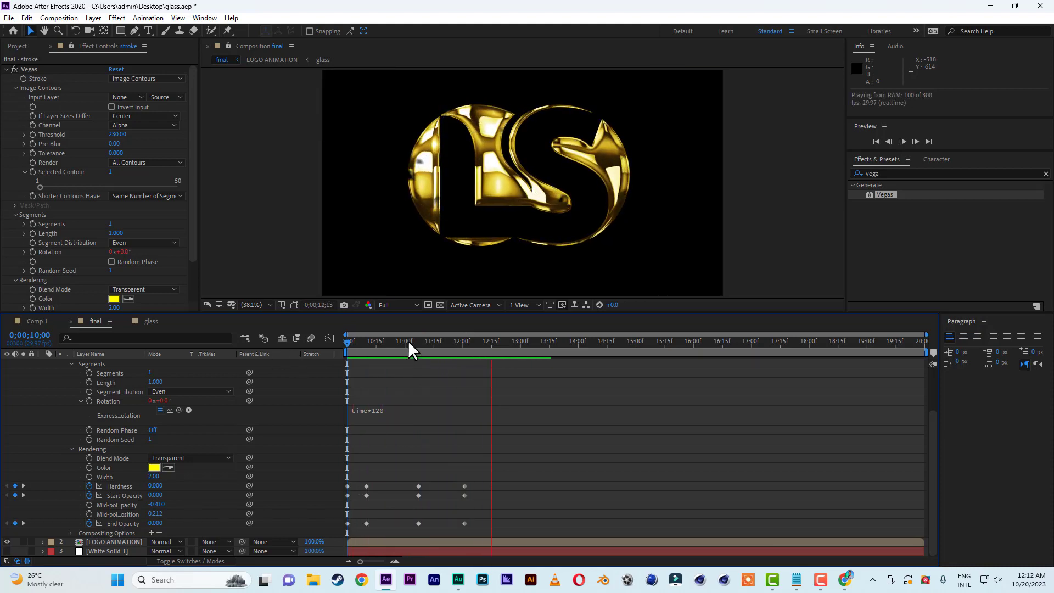
pyautogui.click(382, 341)
pyautogui.press('Home')
pyautogui.press('space')
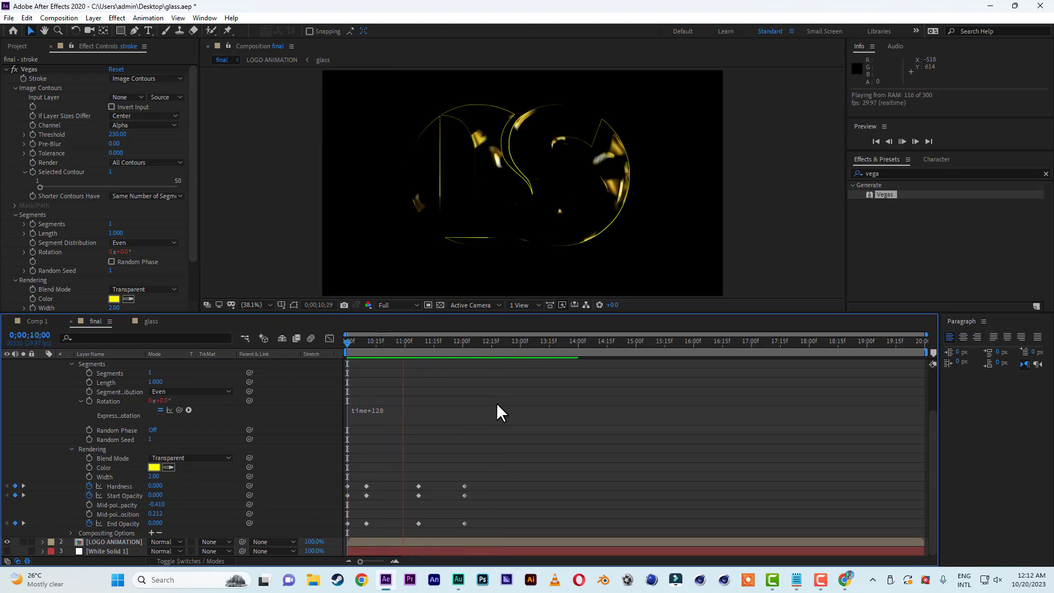
pyautogui.moveTo(432, 340); pyautogui.dragTo(330, 339)
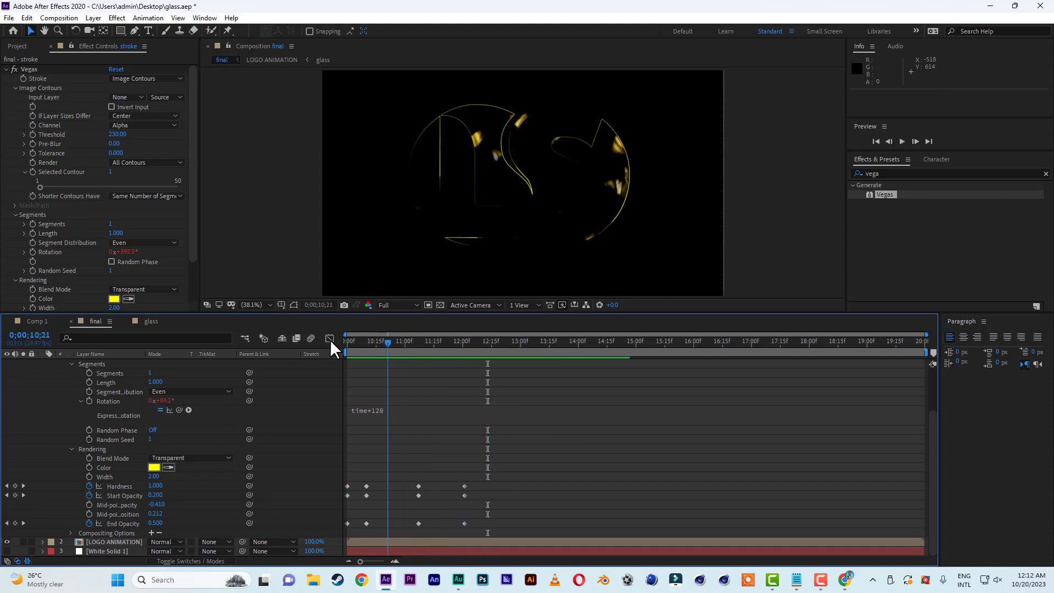
pyautogui.press('space')
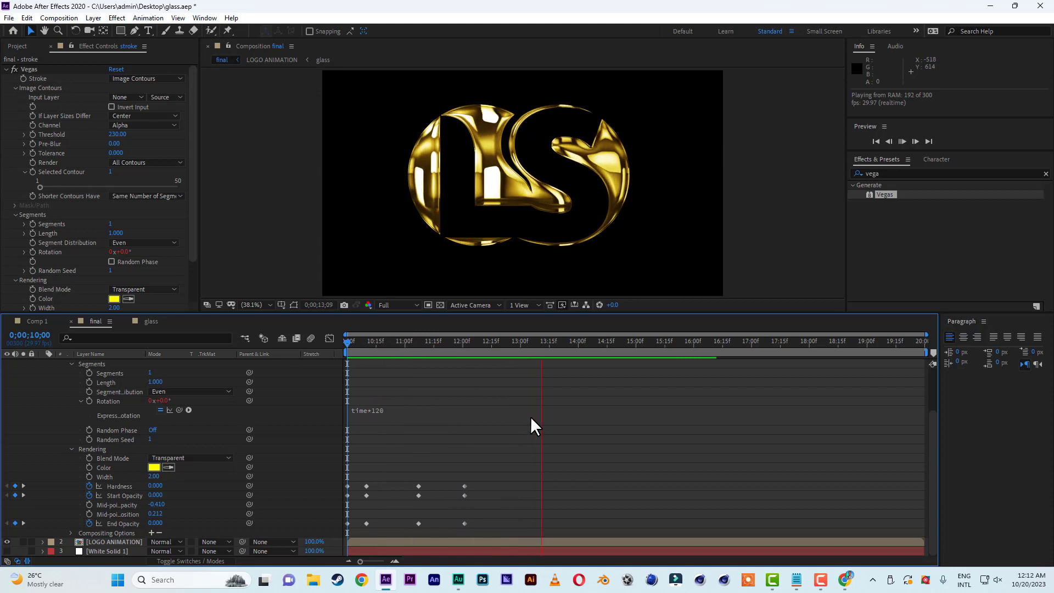
pyautogui.press('space')
pyautogui.moveTo(398, 341); pyautogui.dragTo(303, 341)
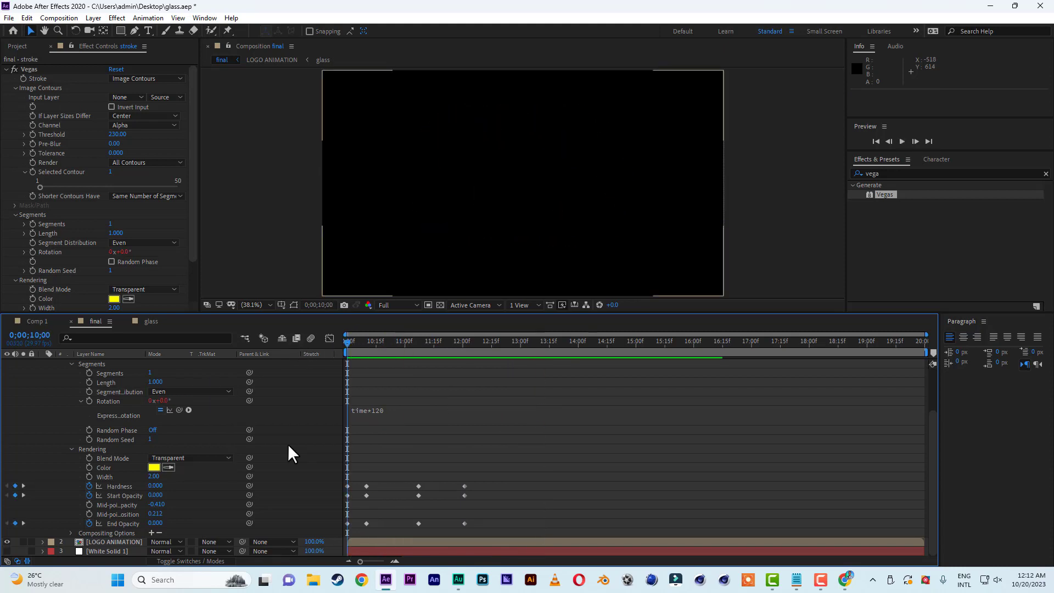
# Collapse the stroke layer's properties and save the project.
pyautogui.scroll(2, 287, 444)
pyautogui.scroll(1, 292, 445)
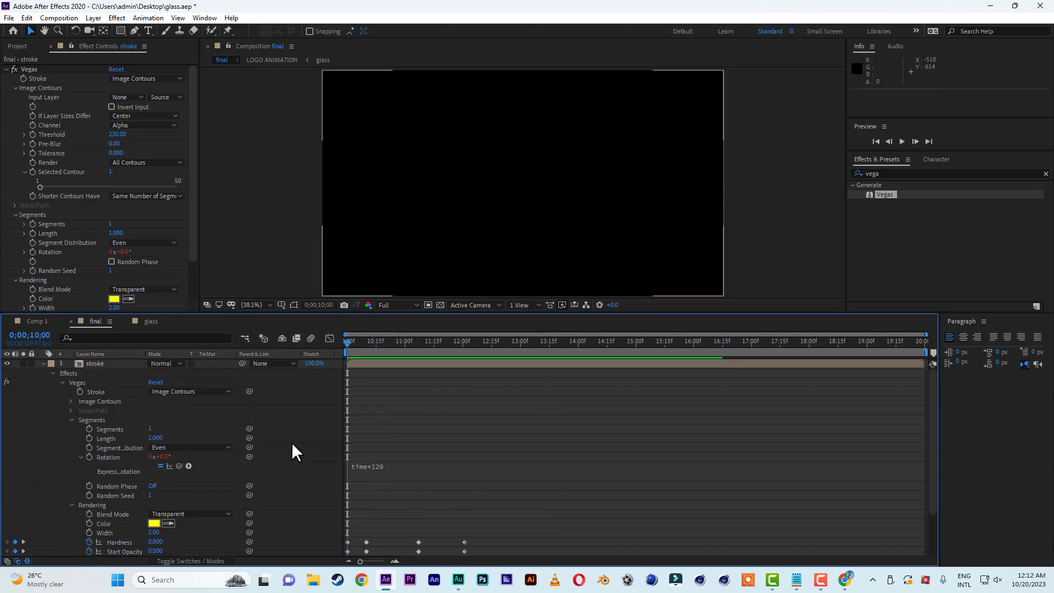
pyautogui.click(44, 362)
pyautogui.click(9, 18)
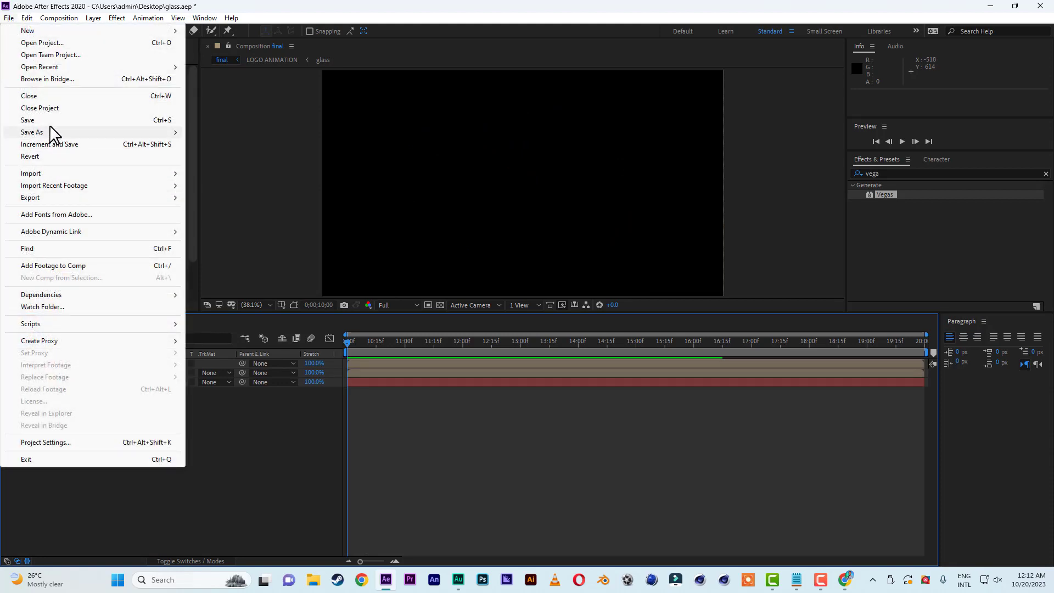
pyautogui.click(32, 120)
# Make the White Solid 1 background layer visible and preview the logo animation over it from 0;00;10;00.
pyautogui.moveTo(397, 341); pyautogui.dragTo(355, 341)
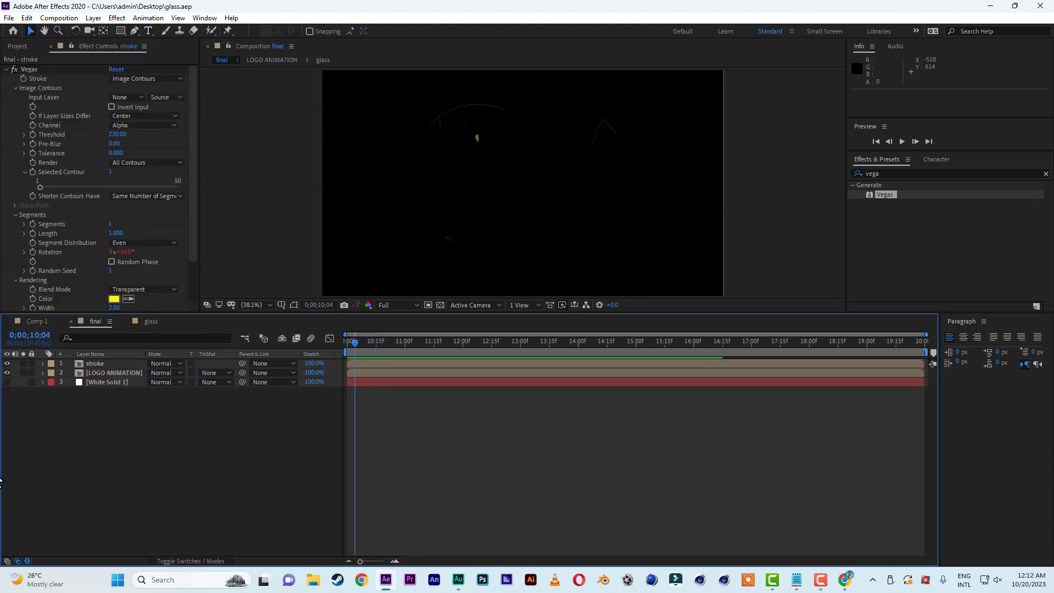
pyautogui.click(7, 382)
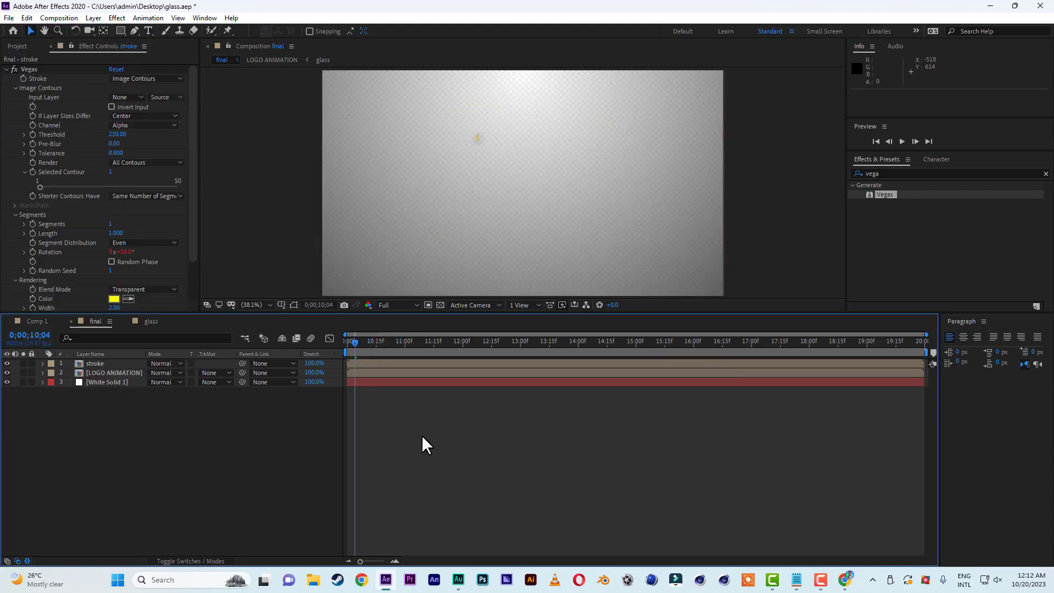
pyautogui.moveTo(352, 338); pyautogui.dragTo(334, 340)
pyautogui.press('space')
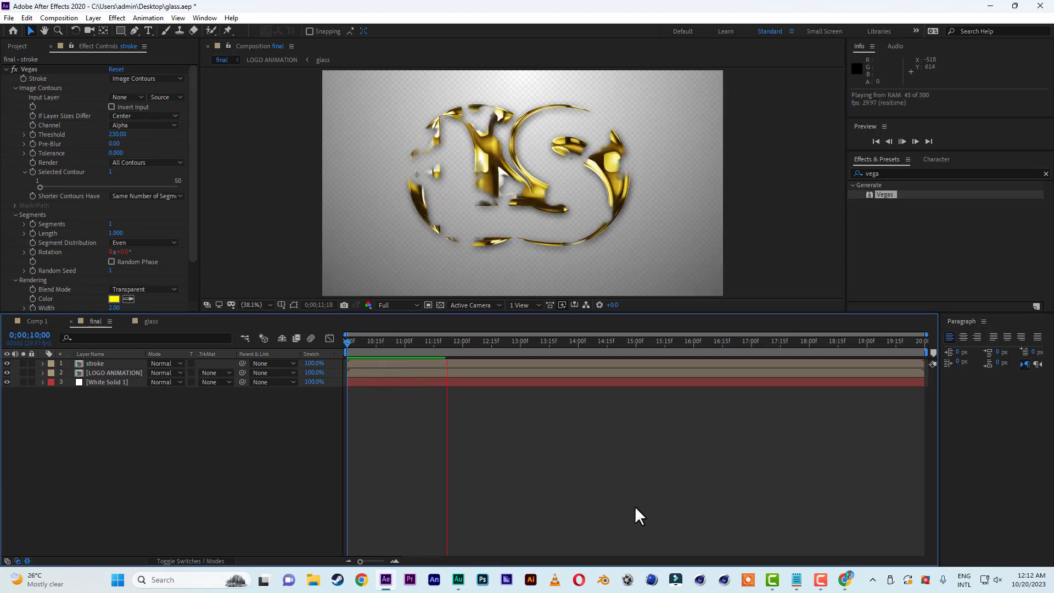
# Preview the final composition from 0;00;10;00 to check the gold logo reveal over the gradient background.
pyautogui.click(114, 373)
pyautogui.moveTo(376, 341); pyautogui.dragTo(274, 343)
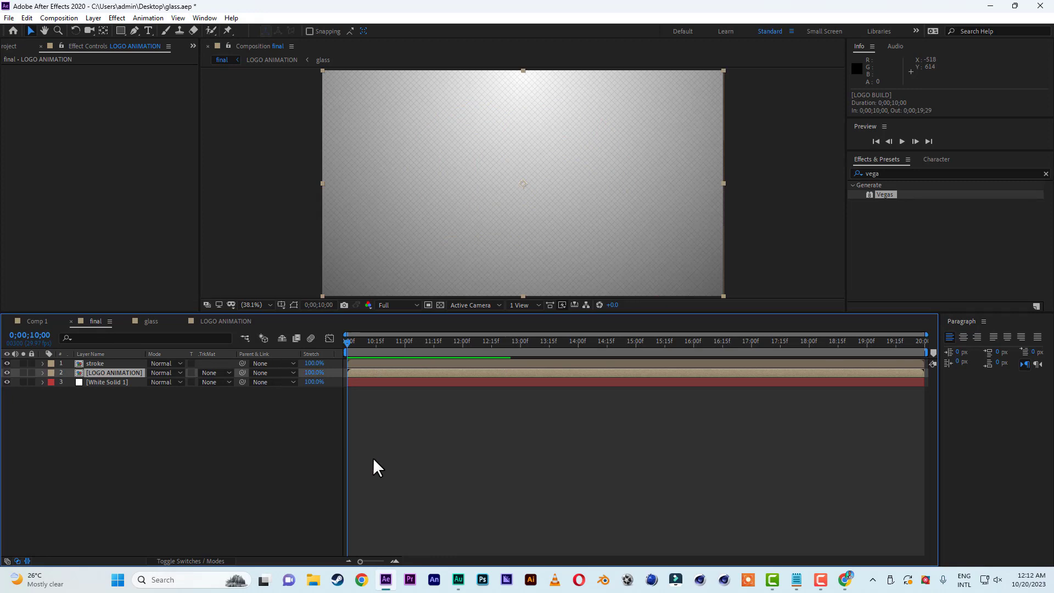
pyautogui.press('space')
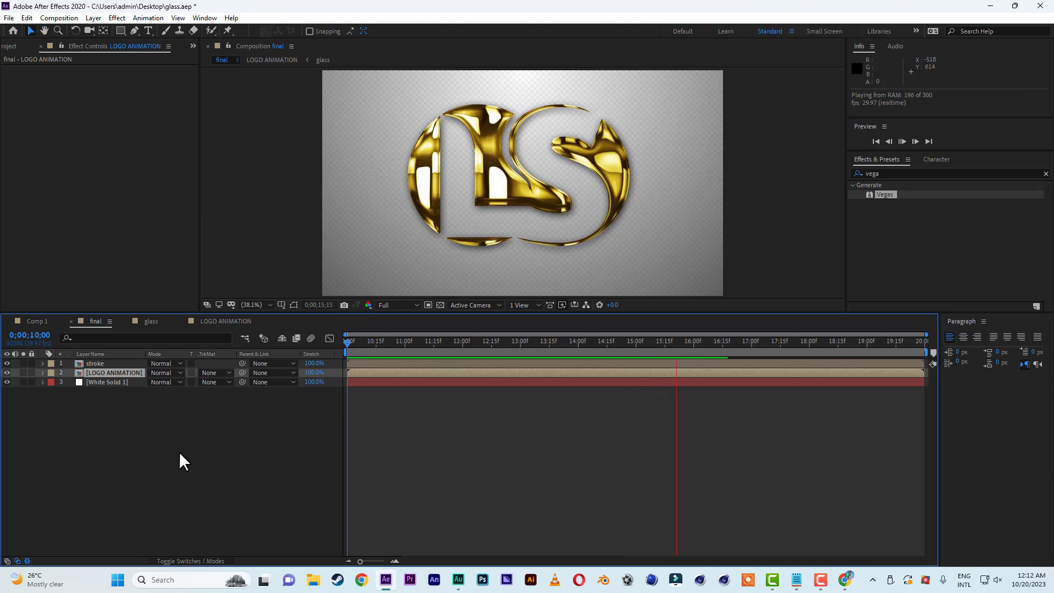
pyautogui.press('space')
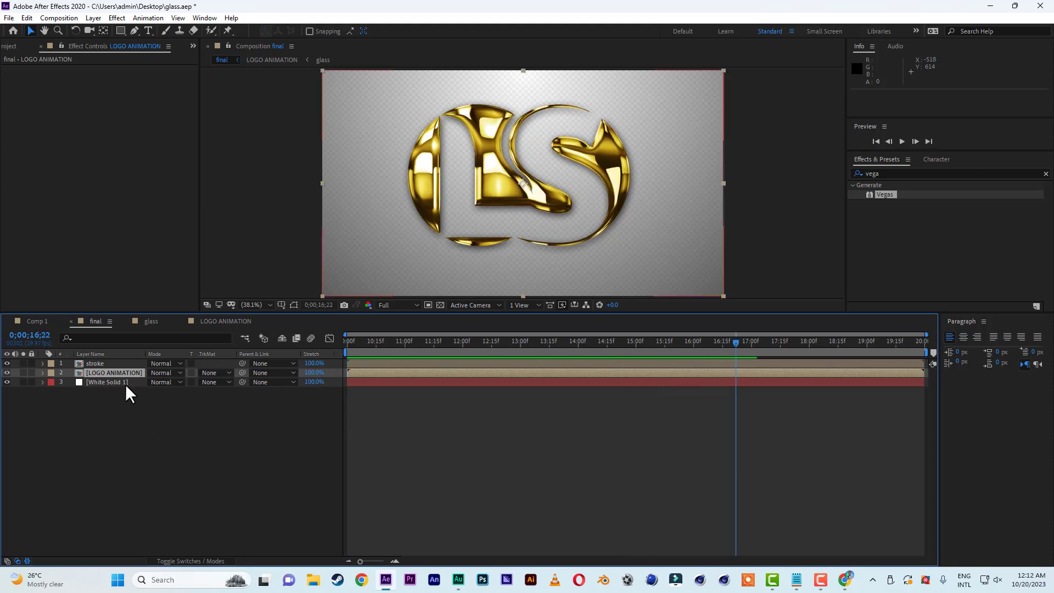
# Open the LOGO HERE composition nested in LOGO ANIMATION and hide its adjustment layer and logo image layer.
pyautogui.click(220, 321)
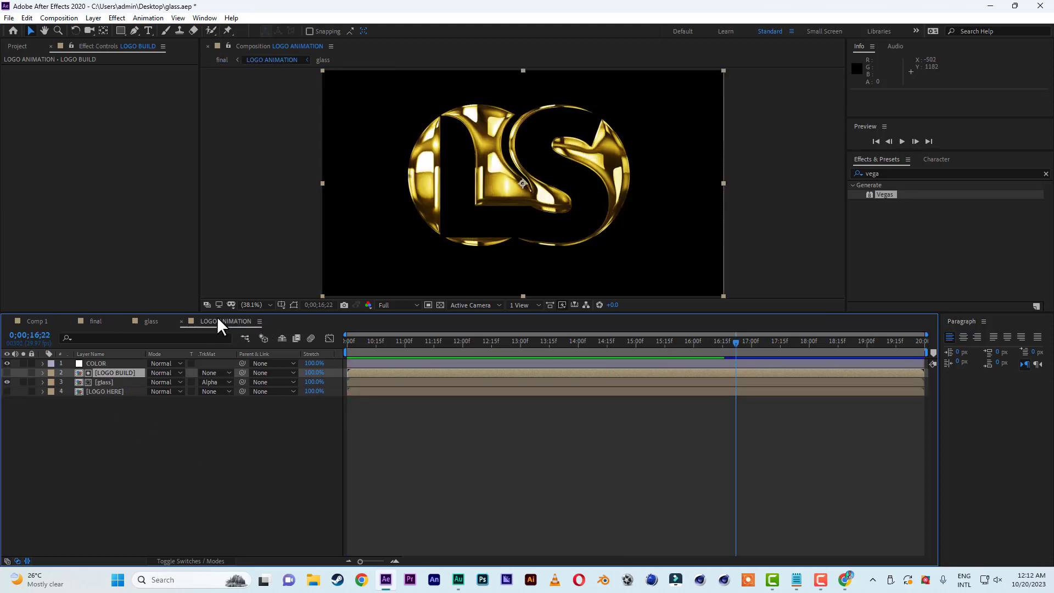
pyautogui.doubleClick(109, 390)
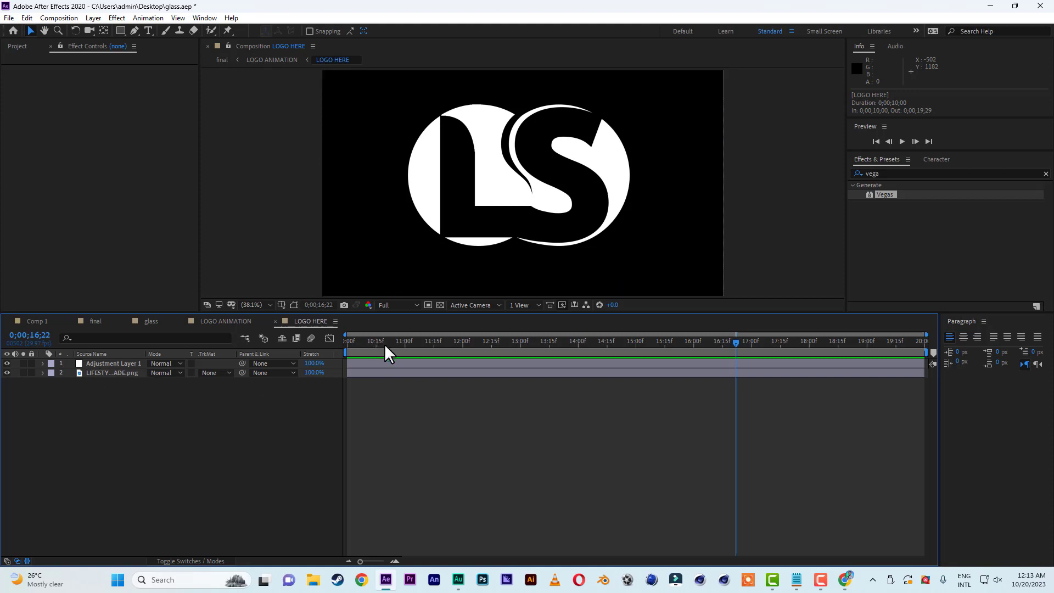
pyautogui.moveTo(384, 344); pyautogui.dragTo(461, 357)
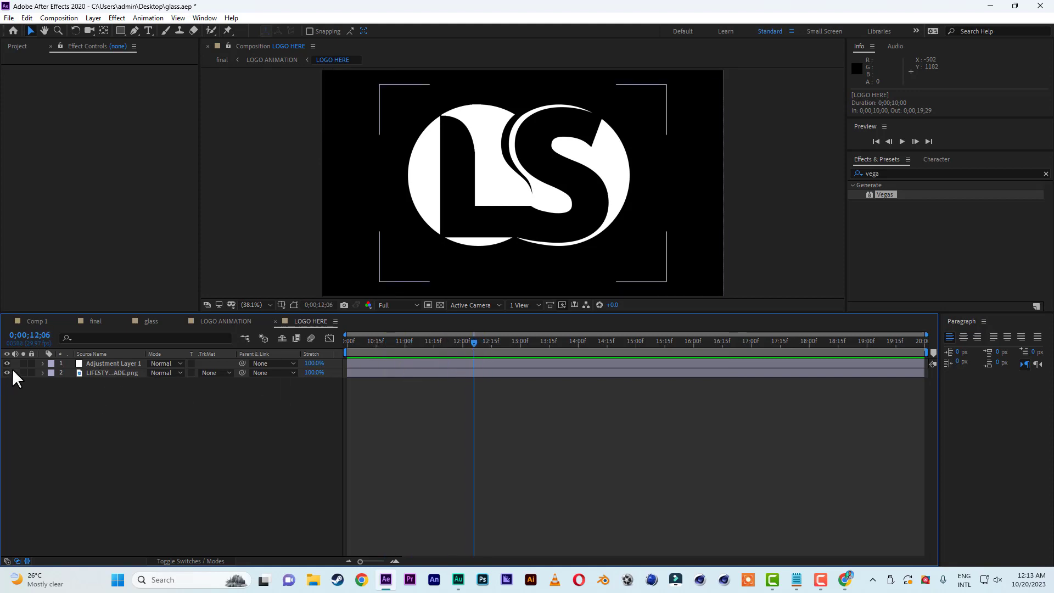
pyautogui.moveTo(7, 363); pyautogui.dragTo(7, 373)
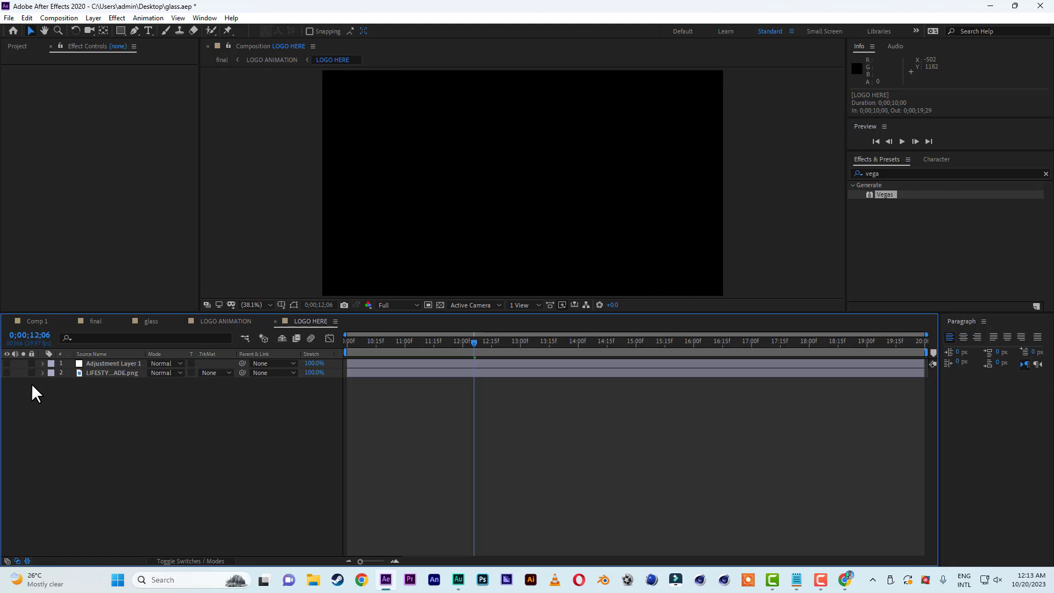
# Add a text layer reading "come" to the LOGO HERE composition in place of the logo.
pyautogui.click(148, 30)
pyautogui.click(418, 197)
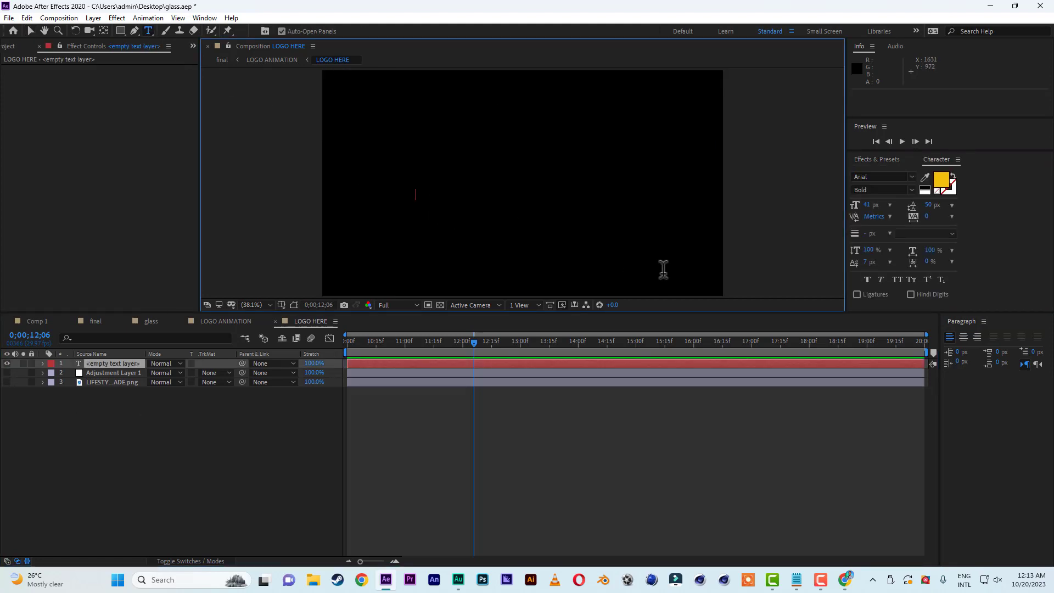
pyautogui.write('come')
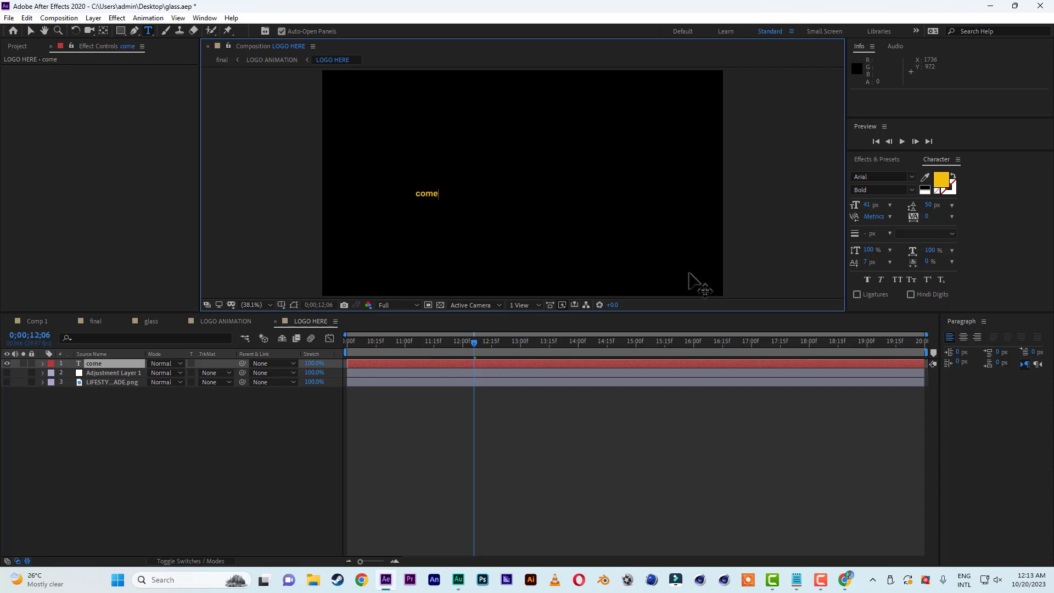
pyautogui.click(30, 30)
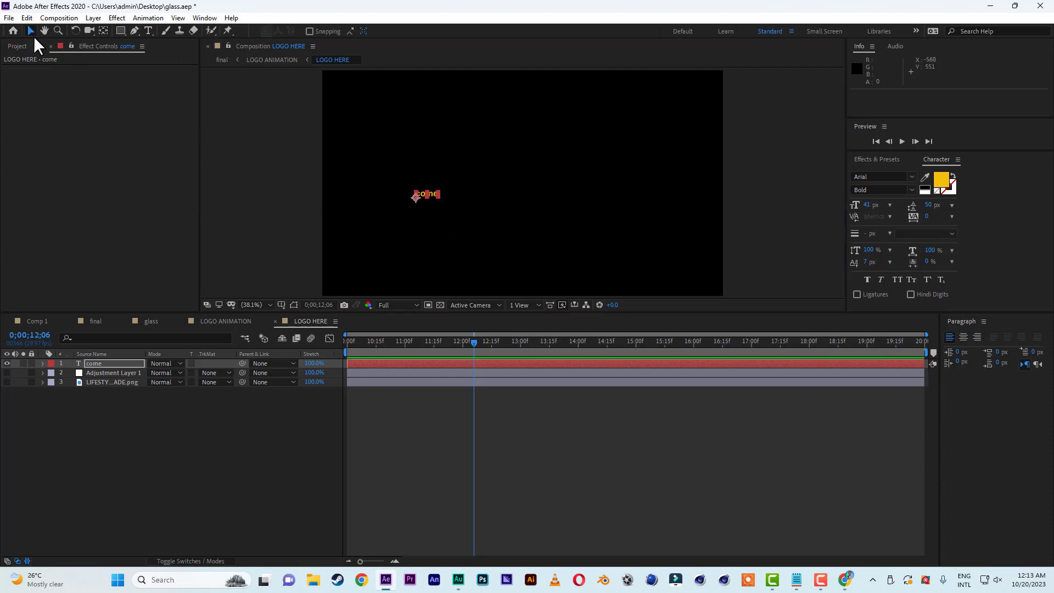
# Set the fill color of the "come" text to white, FFFFFF.
pyautogui.click(939, 178)
pyautogui.moveTo(125, 357); pyautogui.dragTo(77, 309)
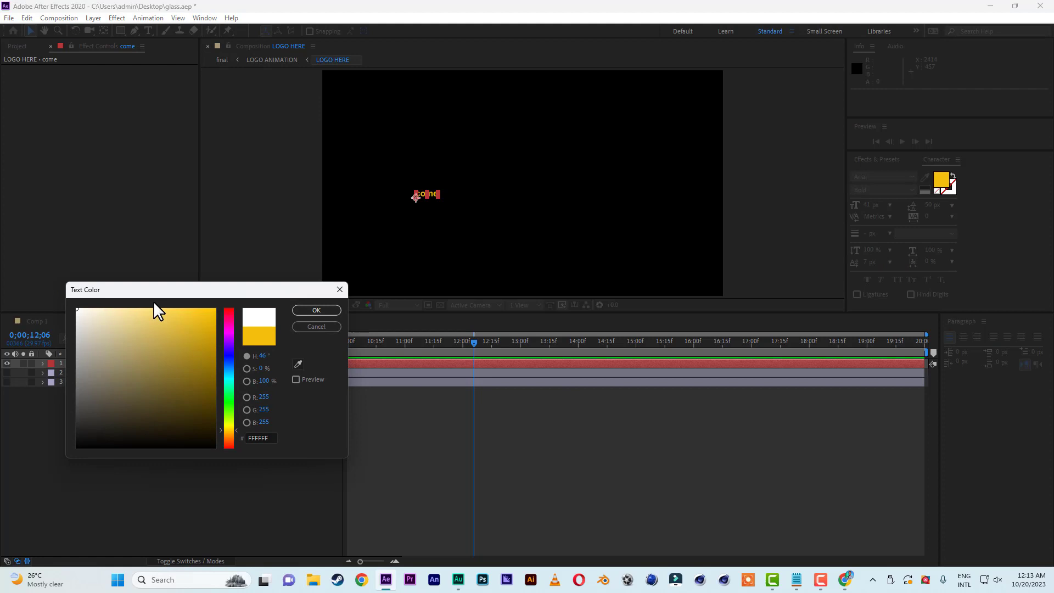
pyautogui.click(317, 310)
# Enlarge the "come" text to 461 px and reposition it at the center of the frame.
pyautogui.moveTo(866, 206); pyautogui.dragTo(1053, 220)
pyautogui.moveTo(867, 206); pyautogui.dragTo(938, 207)
pyautogui.moveTo(621, 192); pyautogui.dragTo(603, 202)
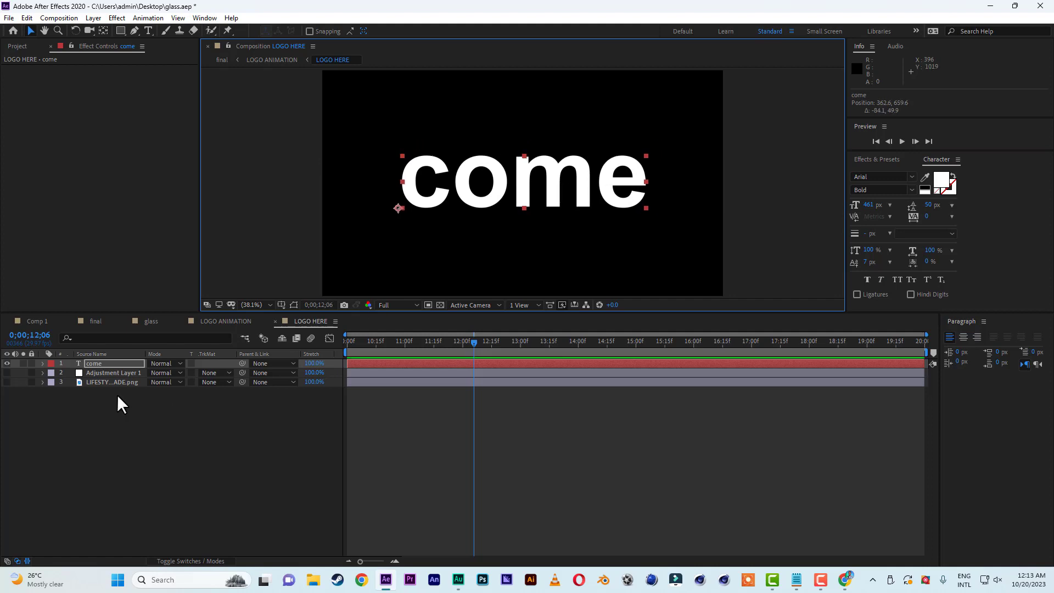
# Preview the final composition from 0;00;10;00 with the "come" text replacing the logo.
pyautogui.click(96, 321)
pyautogui.press('space')
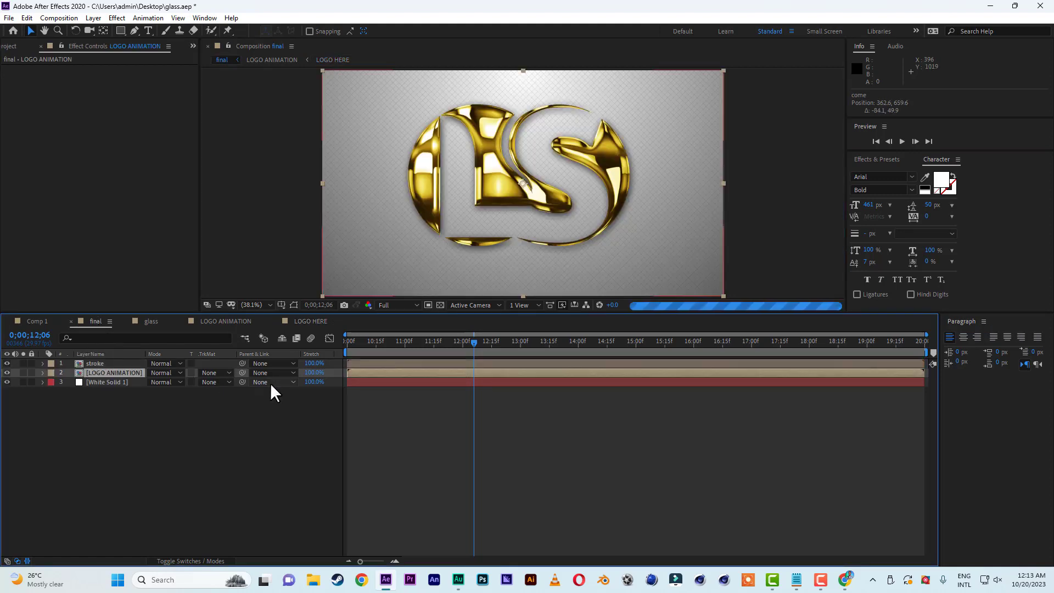
pyautogui.press('space')
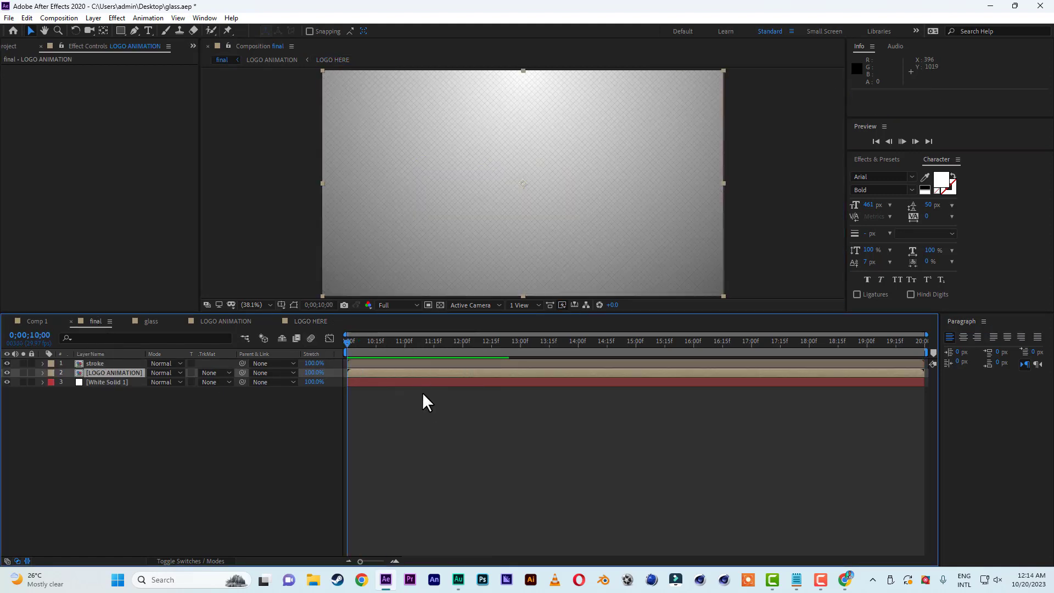
pyautogui.press('space')
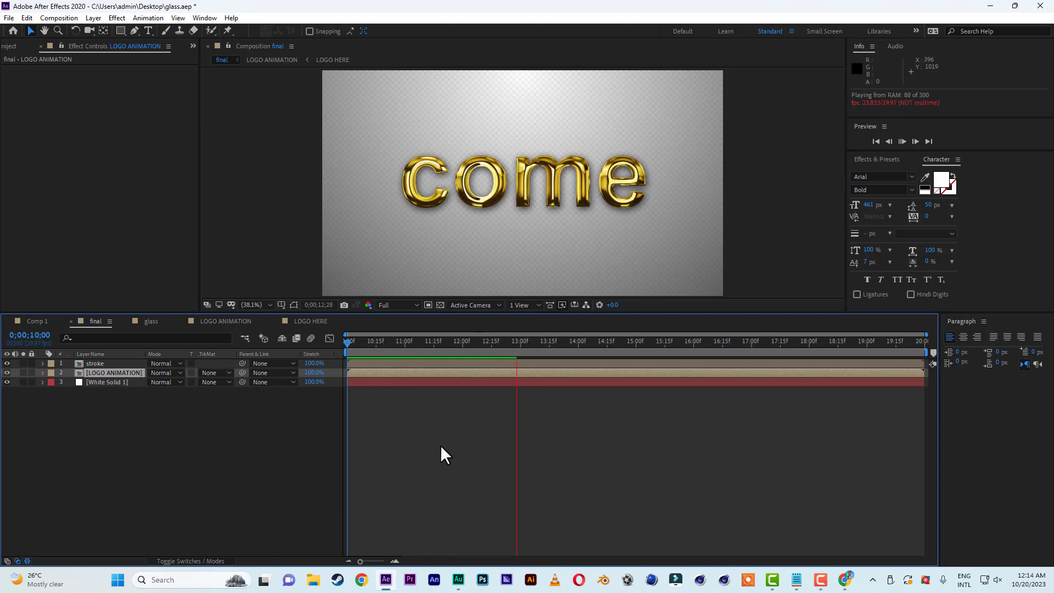
# Delete the "come" text layer from LOGO HERE and make the adjustment and logo image layers visible again.
pyautogui.click(311, 321)
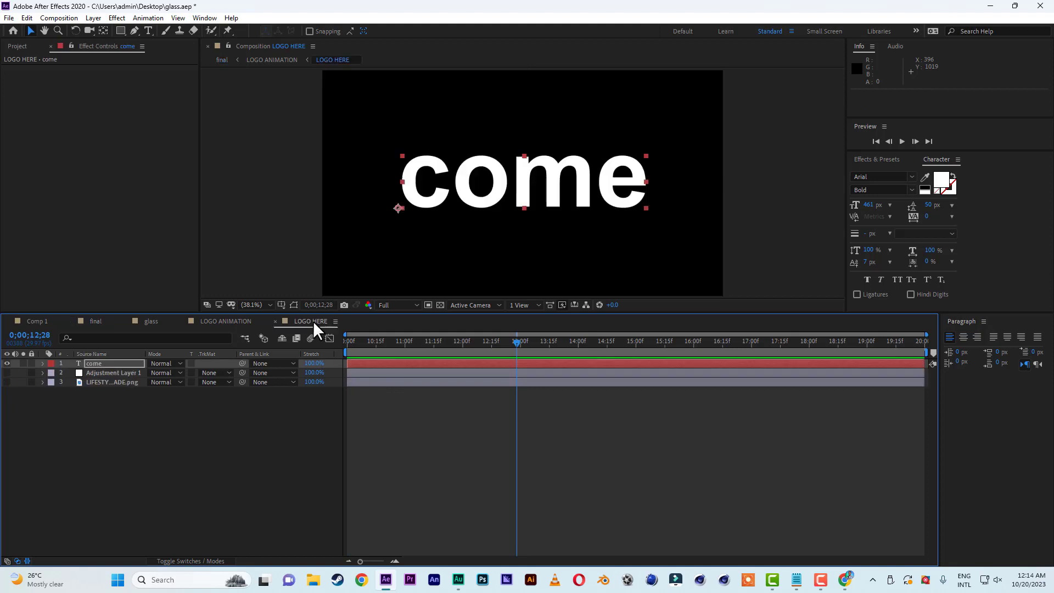
pyautogui.click(97, 364)
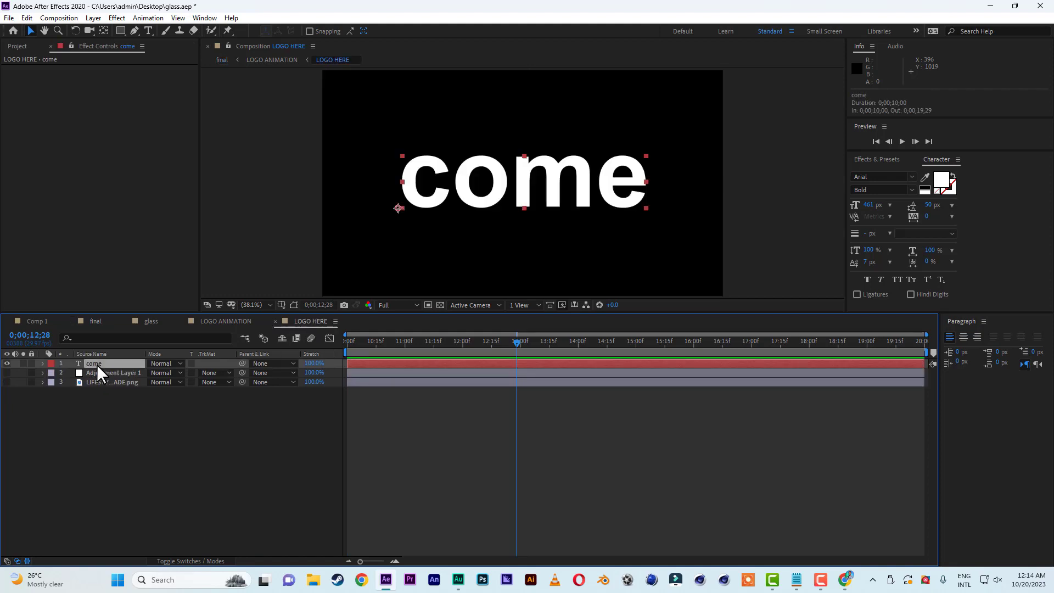
pyautogui.press('Delete')
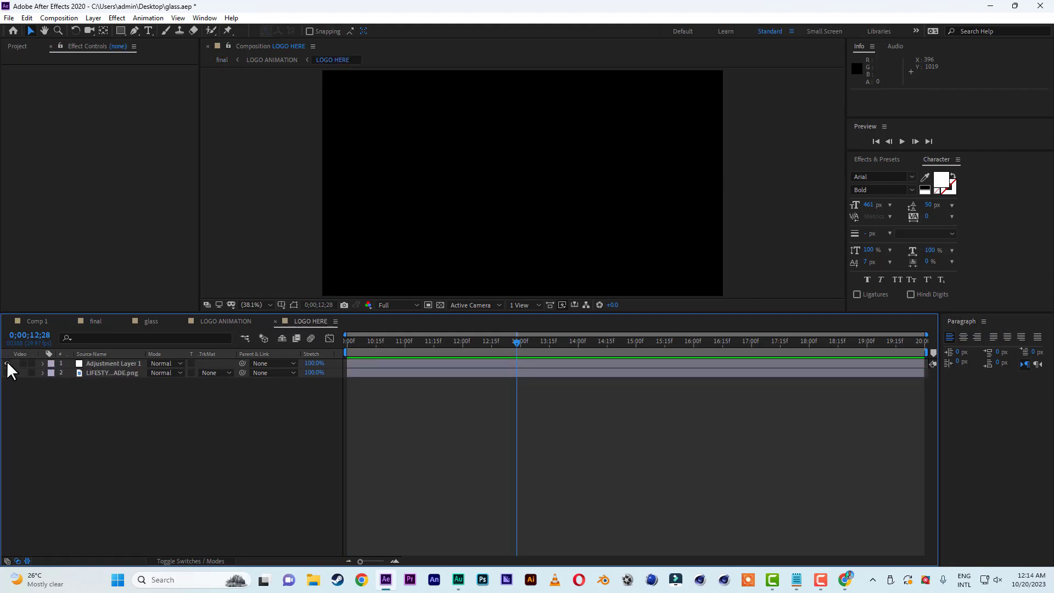
pyautogui.moveTo(7, 364); pyautogui.dragTo(8, 373)
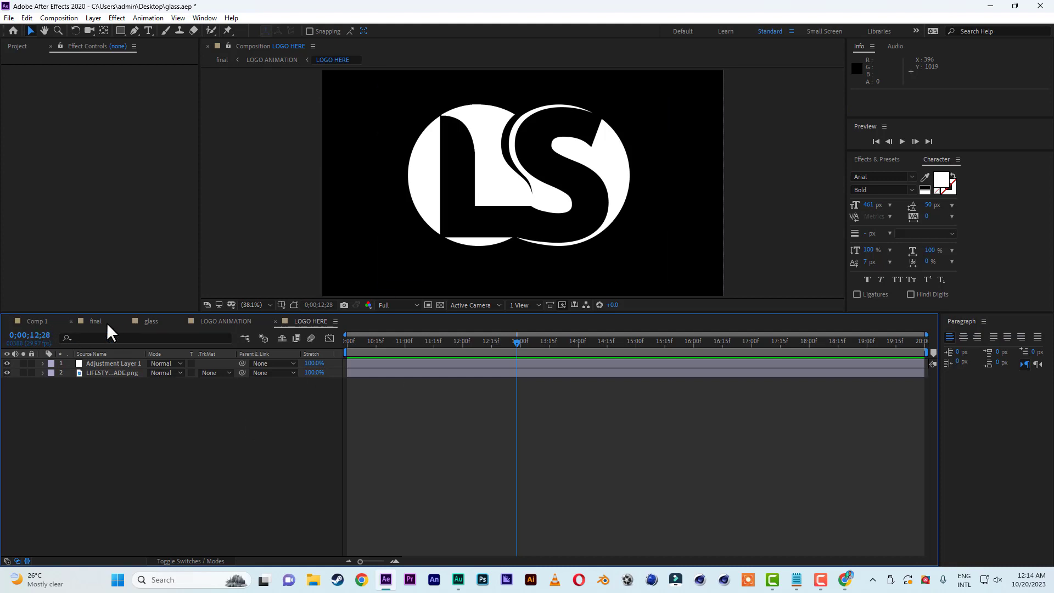
# Return to the final composition and play the restored LS logo animation from 0;00;10;00.
pyautogui.click(107, 321)
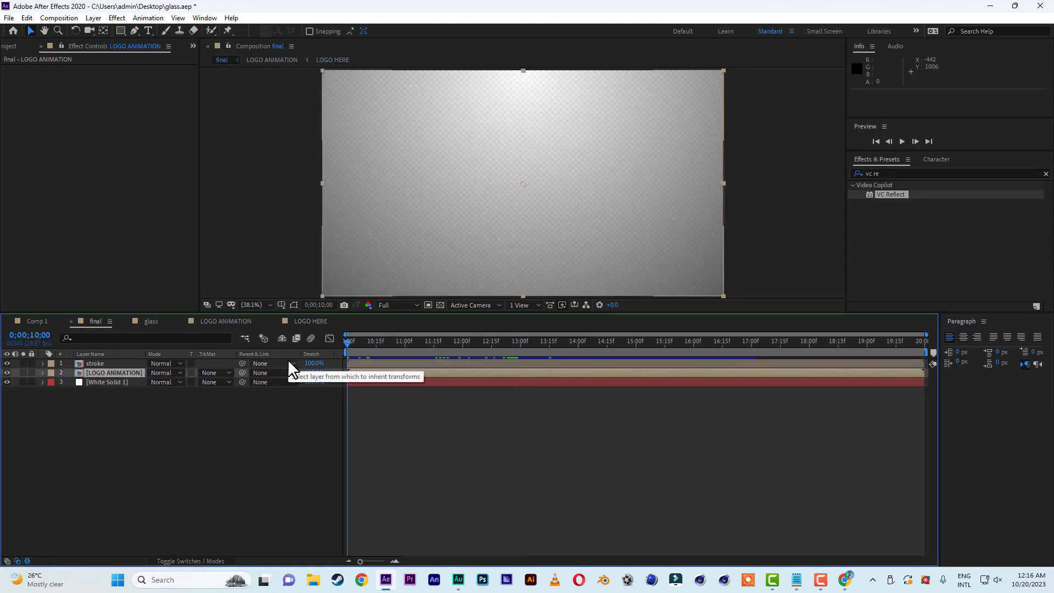
pyautogui.moveTo(287, 359); pyautogui.dragTo(406, 430)
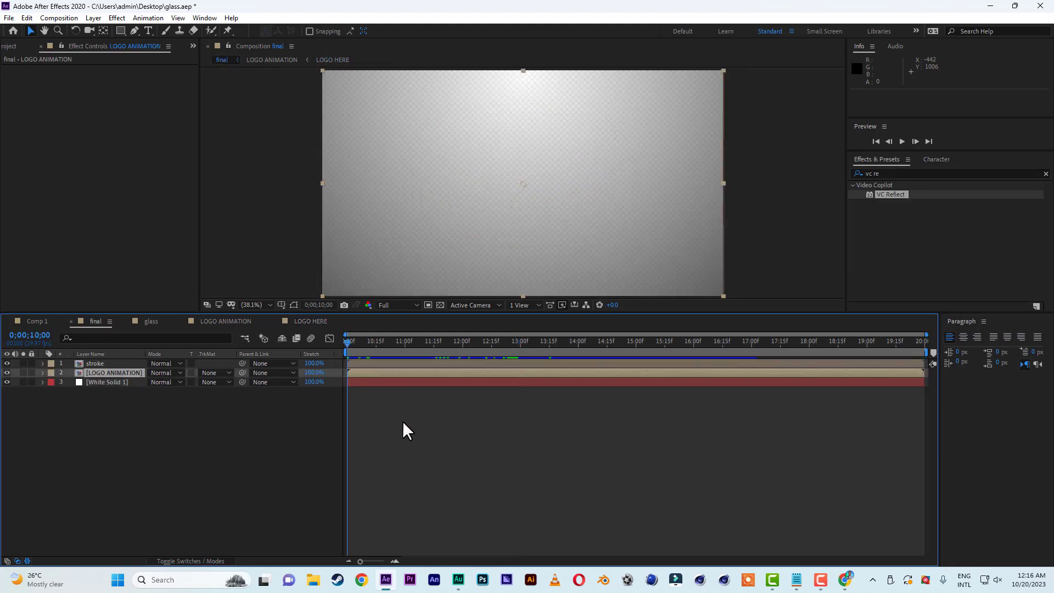
pyautogui.press('space')
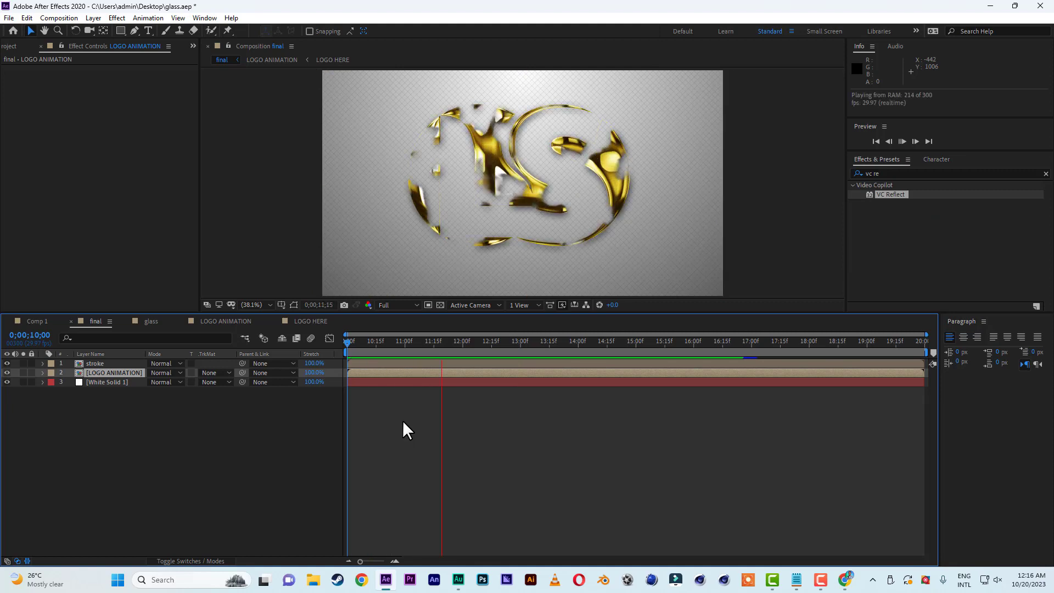